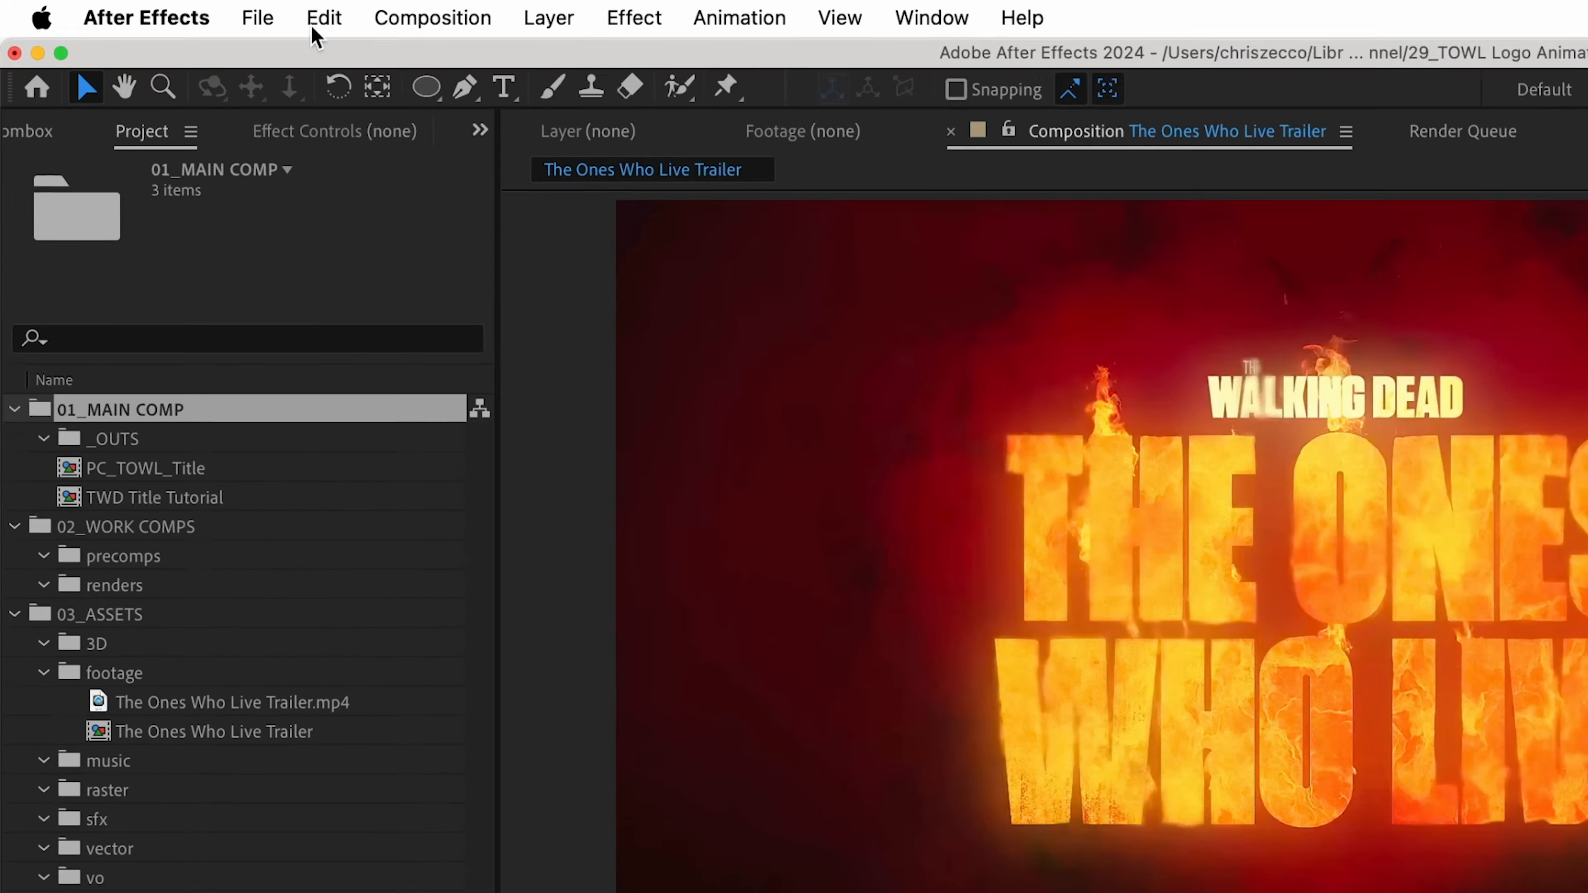
Create a 1920x1080, 24 fps, 10-second composition named "TOWL Title Animation"
click(241, 10)
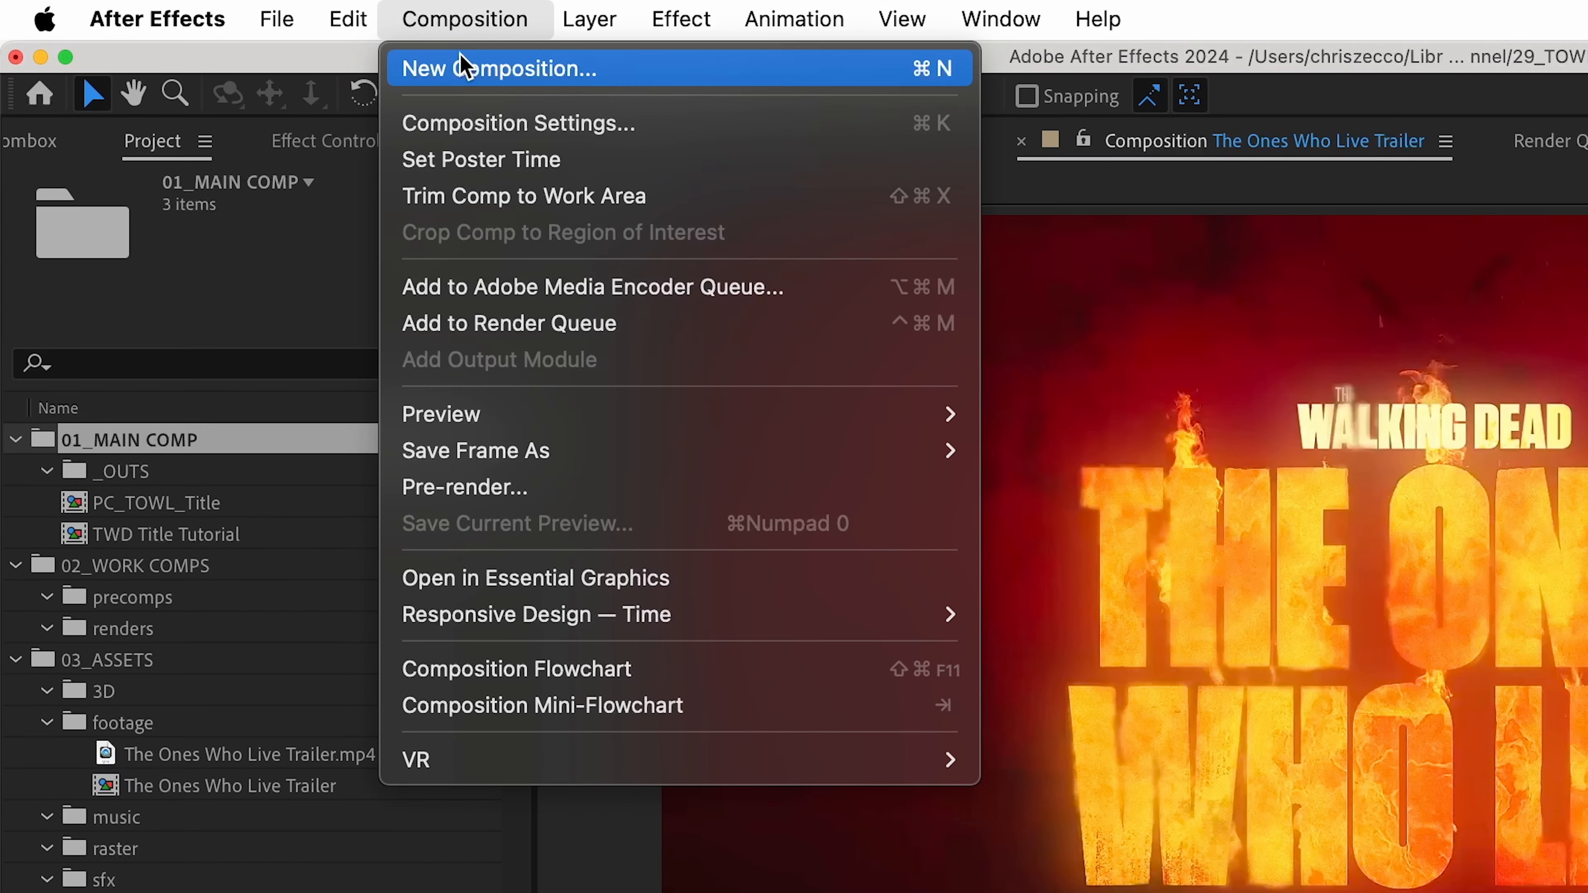
click(466, 68)
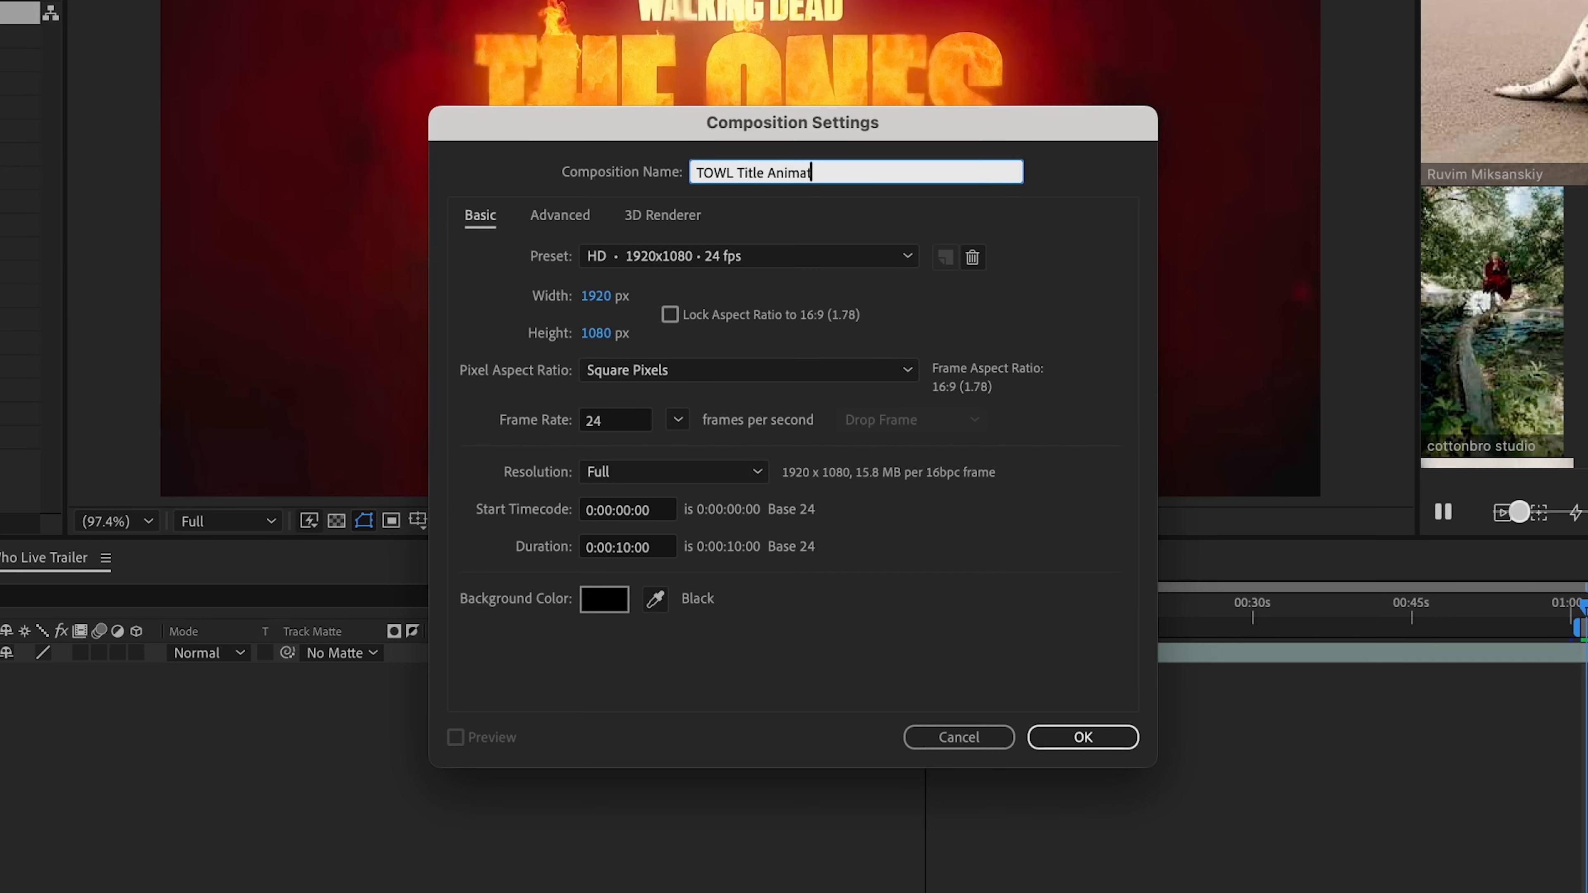
key(Return)
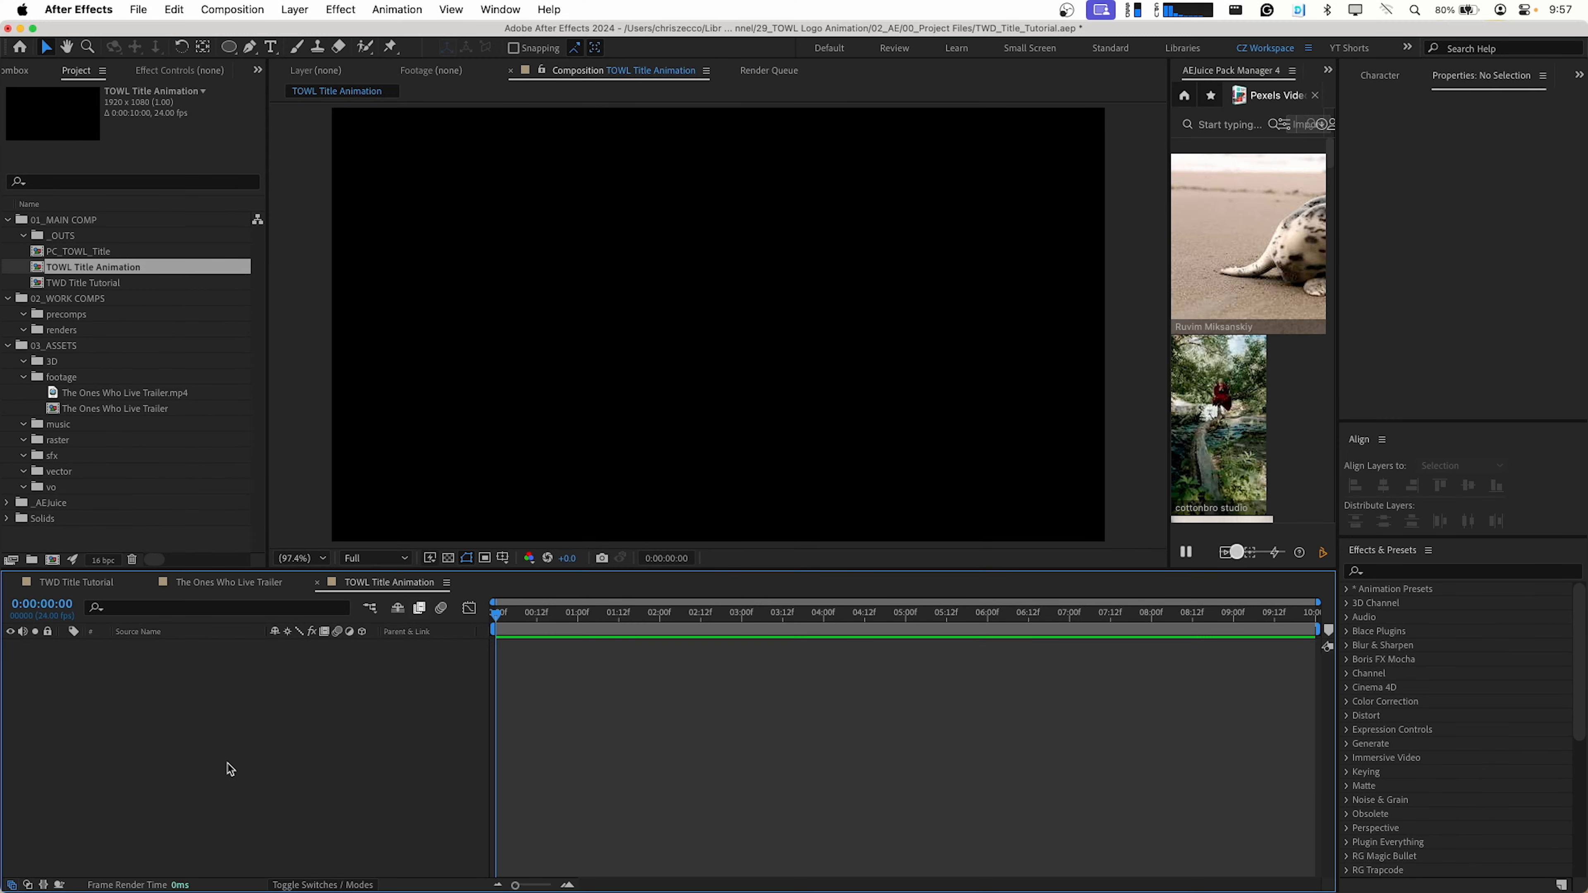
Add a two-line text layer reading "THE ONES" and "WHO LEARN" and centre it in the composition
click(270, 47)
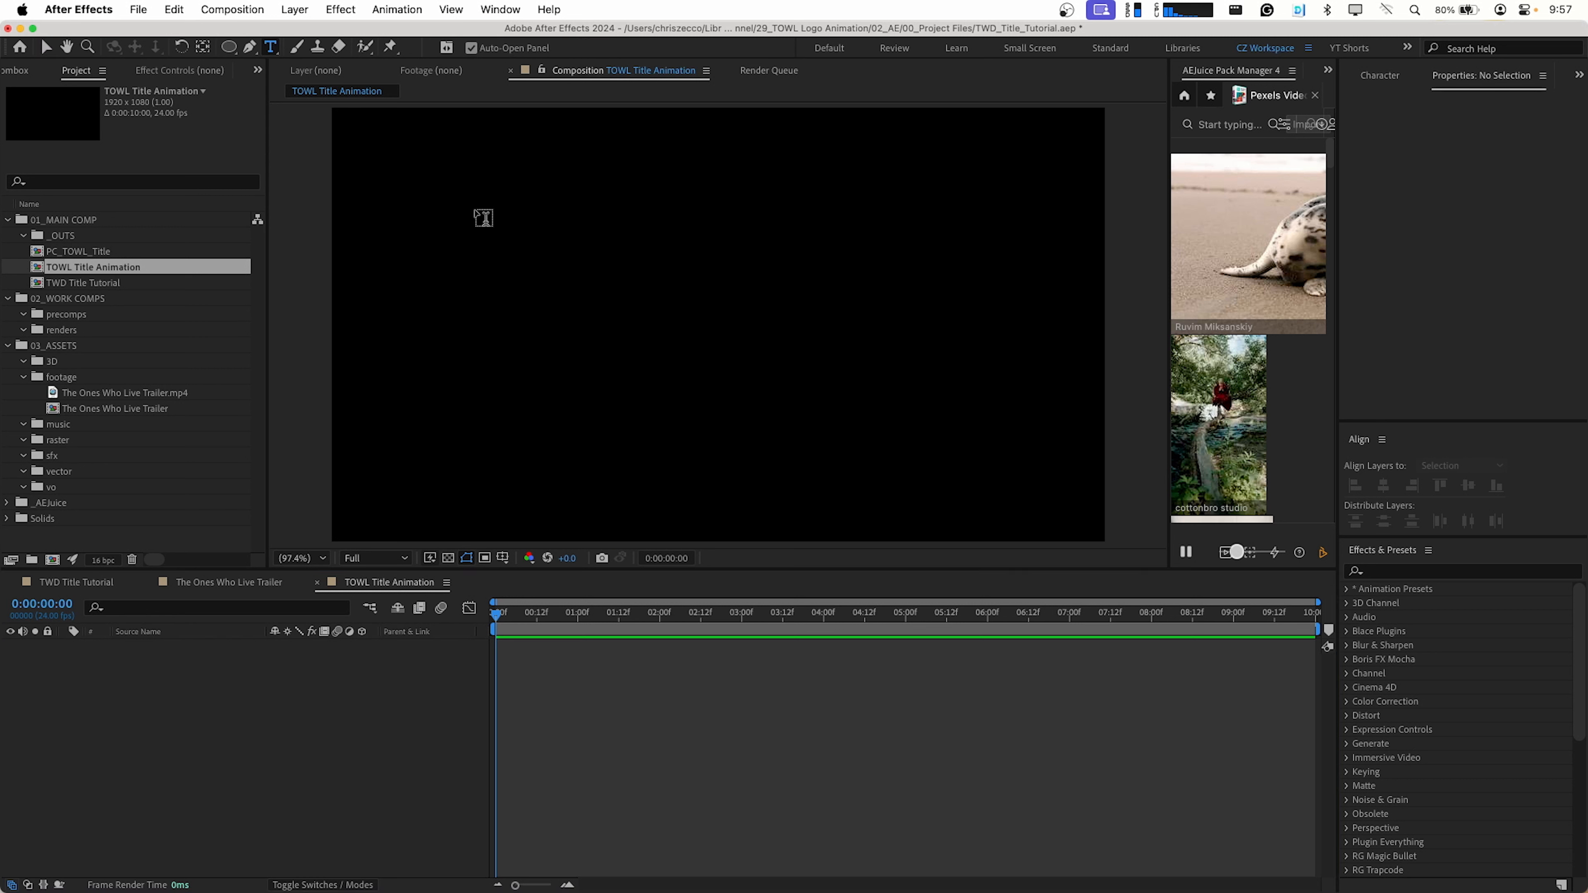
click(515, 283)
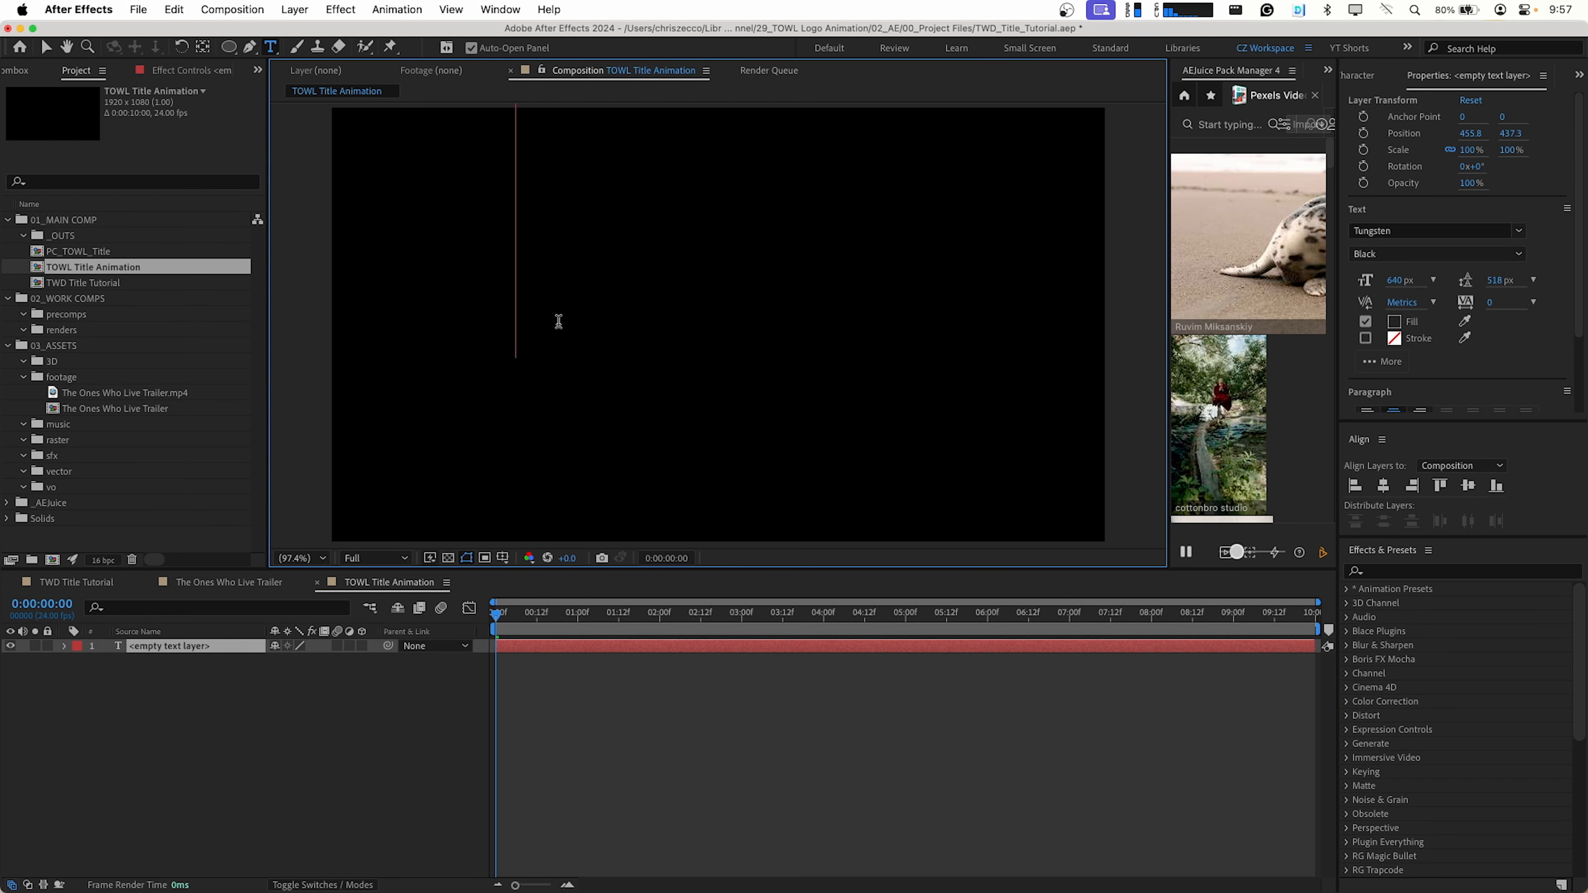
text(THE ONE)
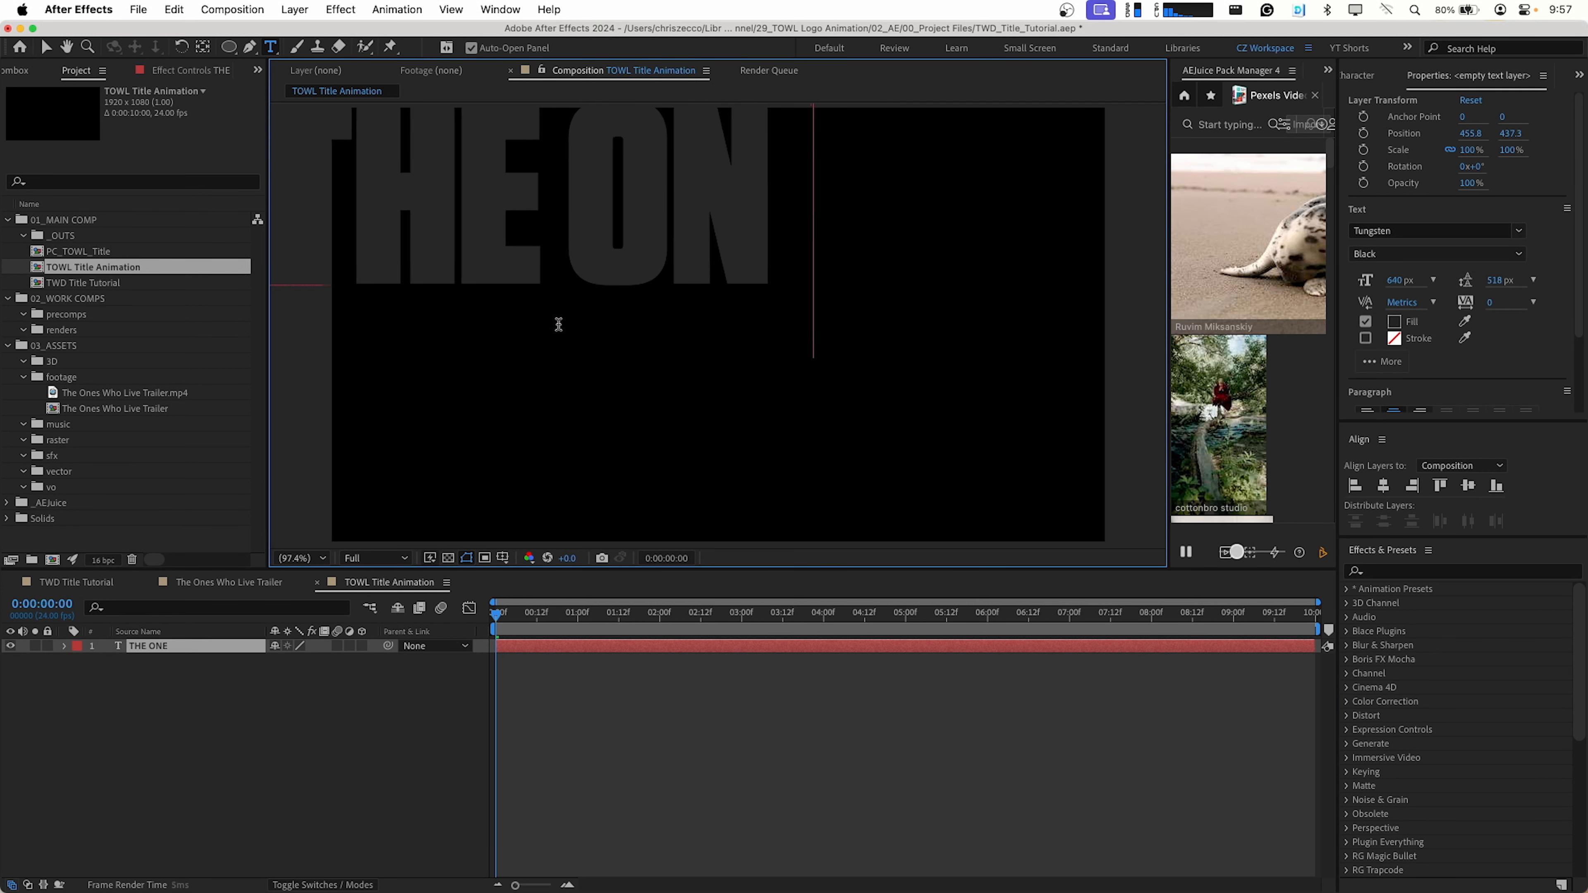
text(S)
key(Return)
text(WHO LEA)
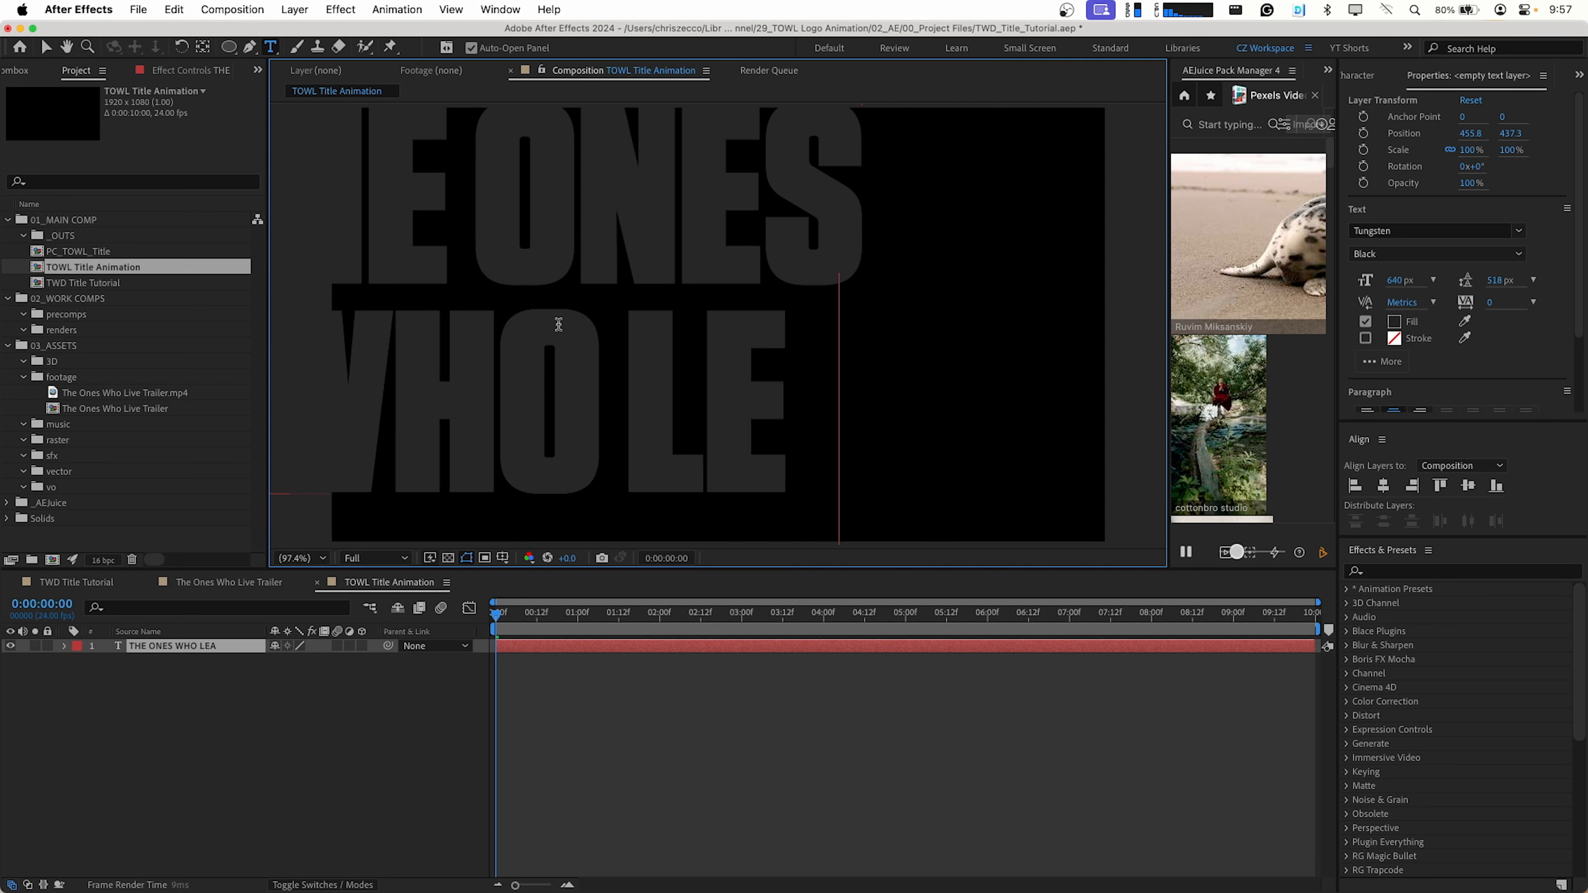
text(RNE)
key(BackSpace)
key(Escape)
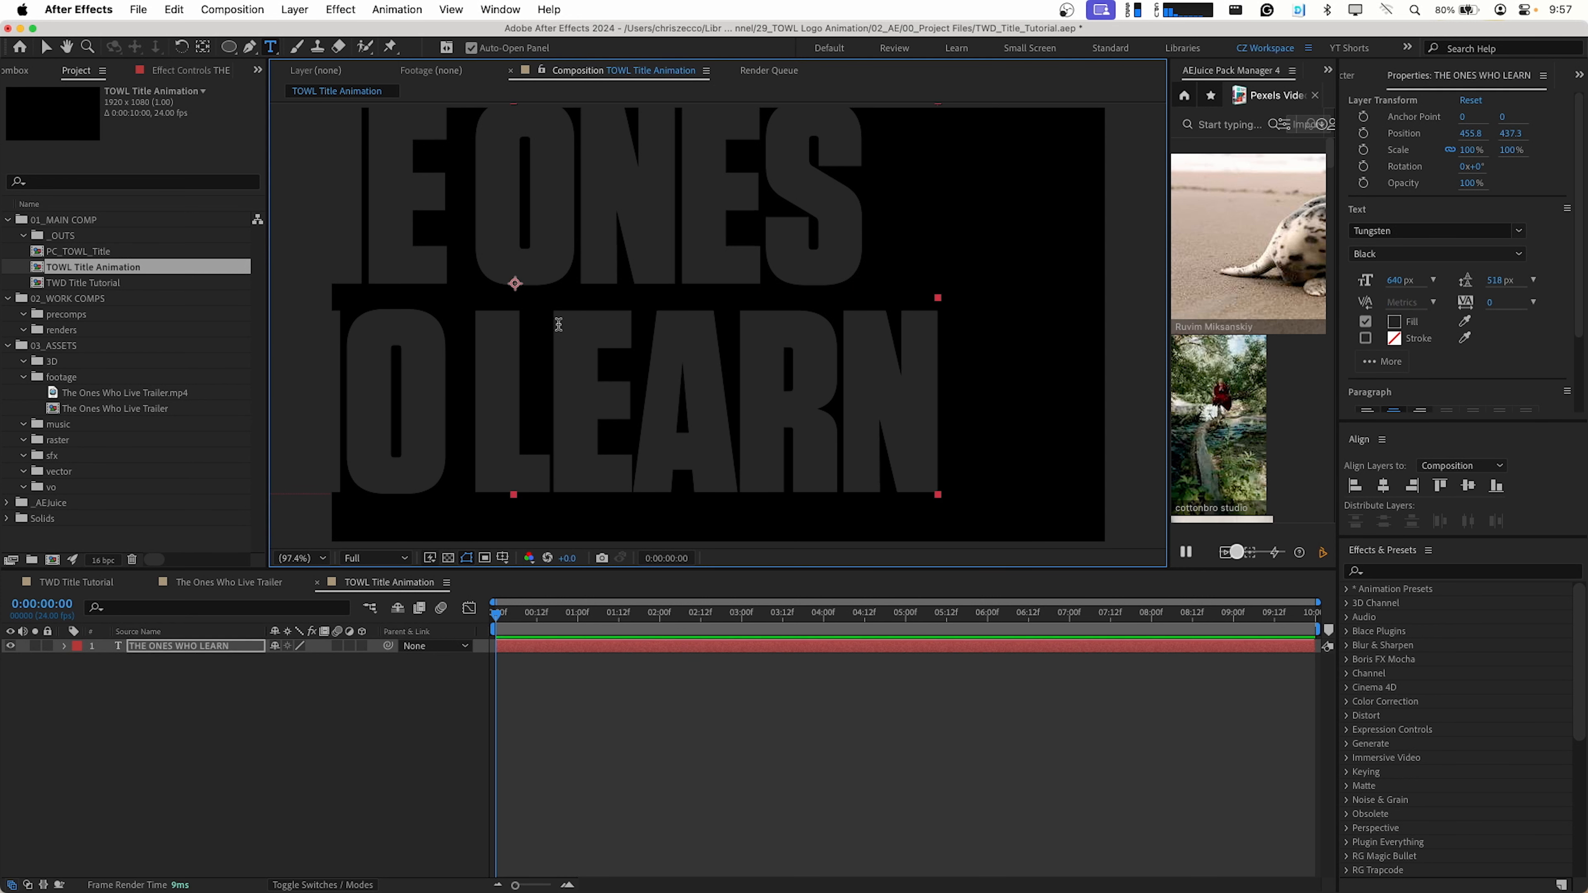
key(super+Home)
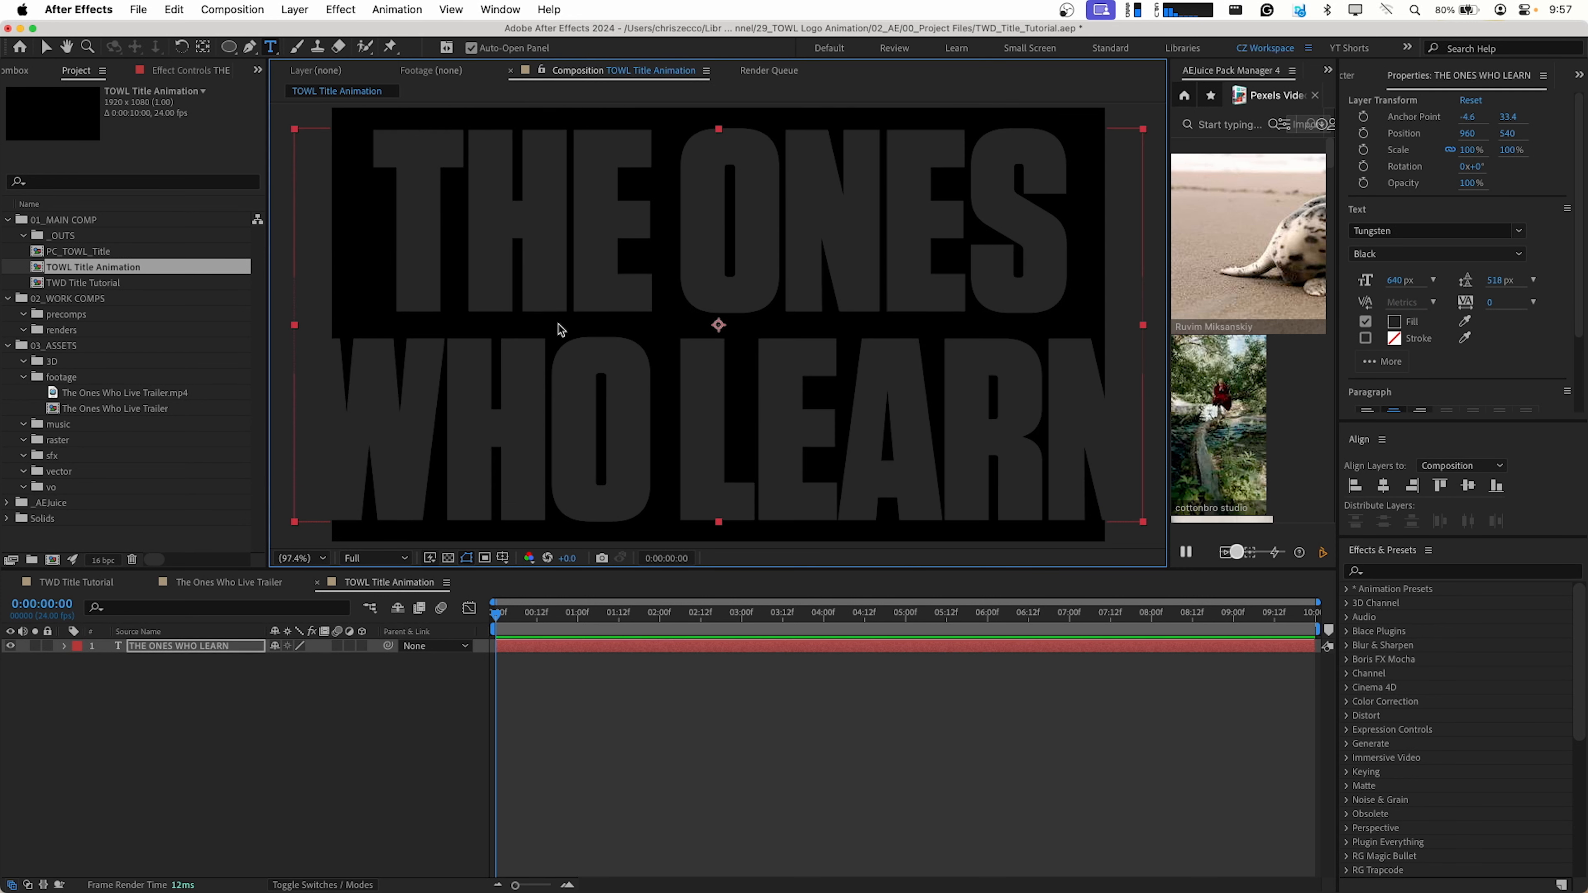
Reduce the title text's font size to 446 px, then centre its anchor point and the layer in the composition
key(v)
key(s)
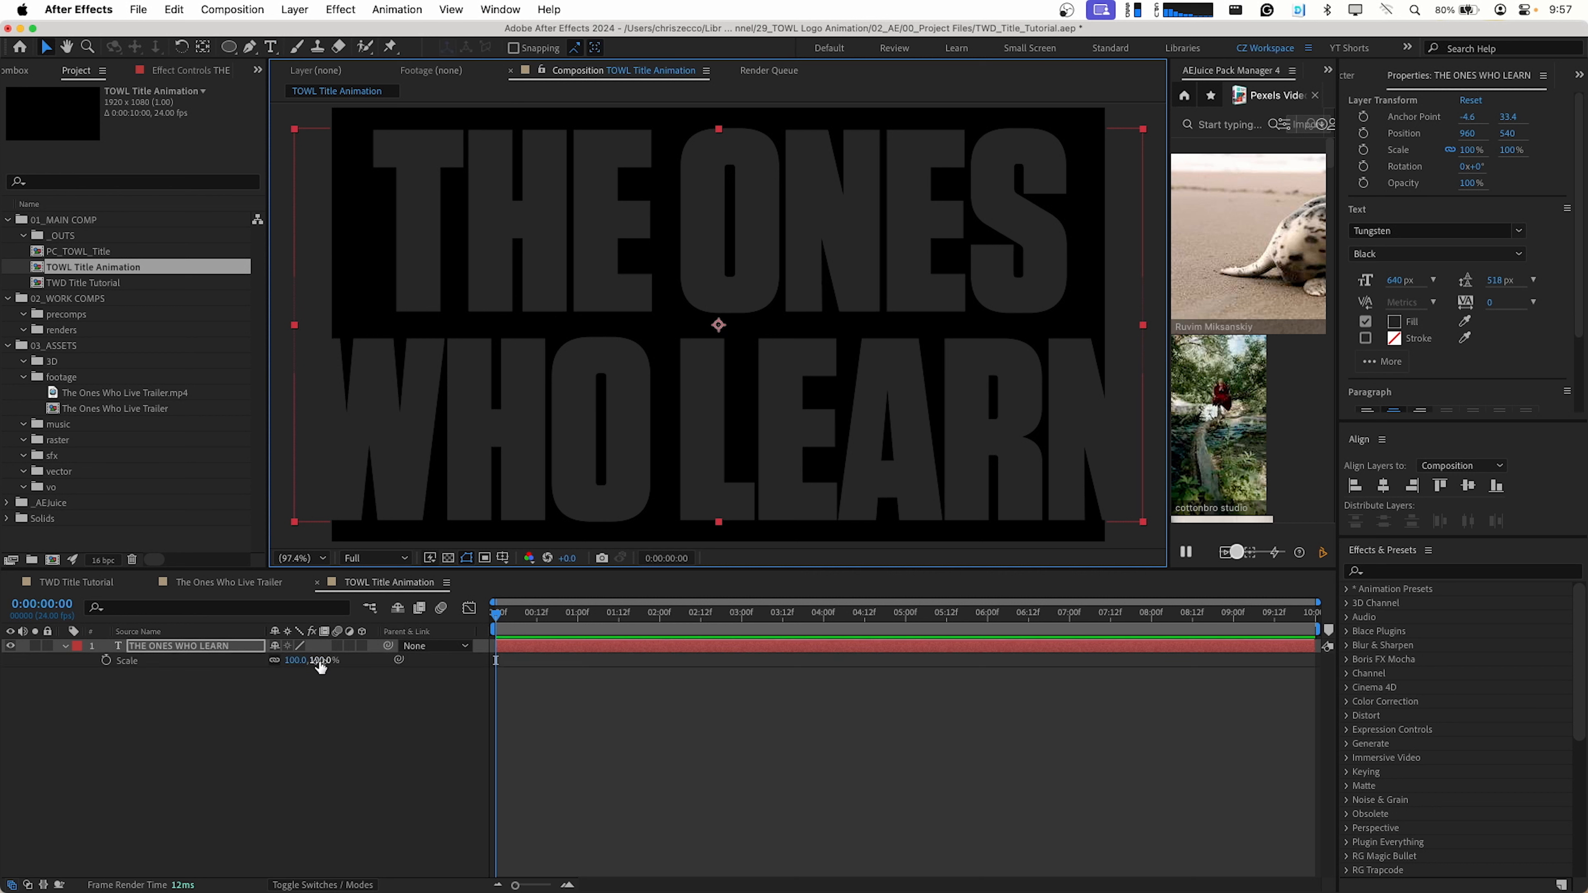
key(s)
drag(1400, 280, 1357, 284)
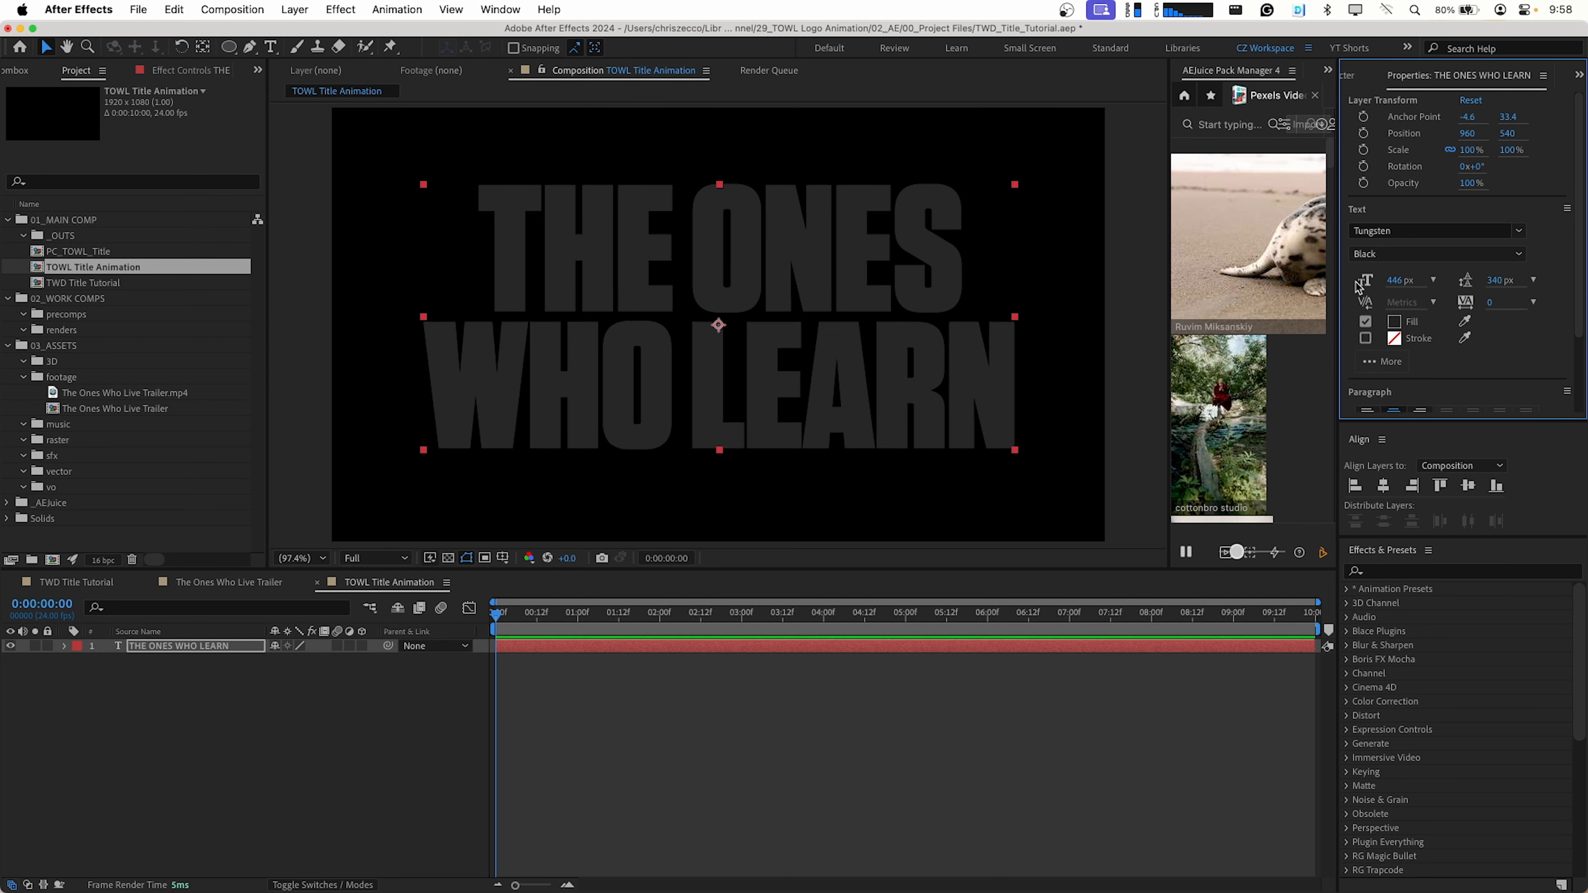
click(998, 318)
key(alt+super+Home)
key(super+Home)
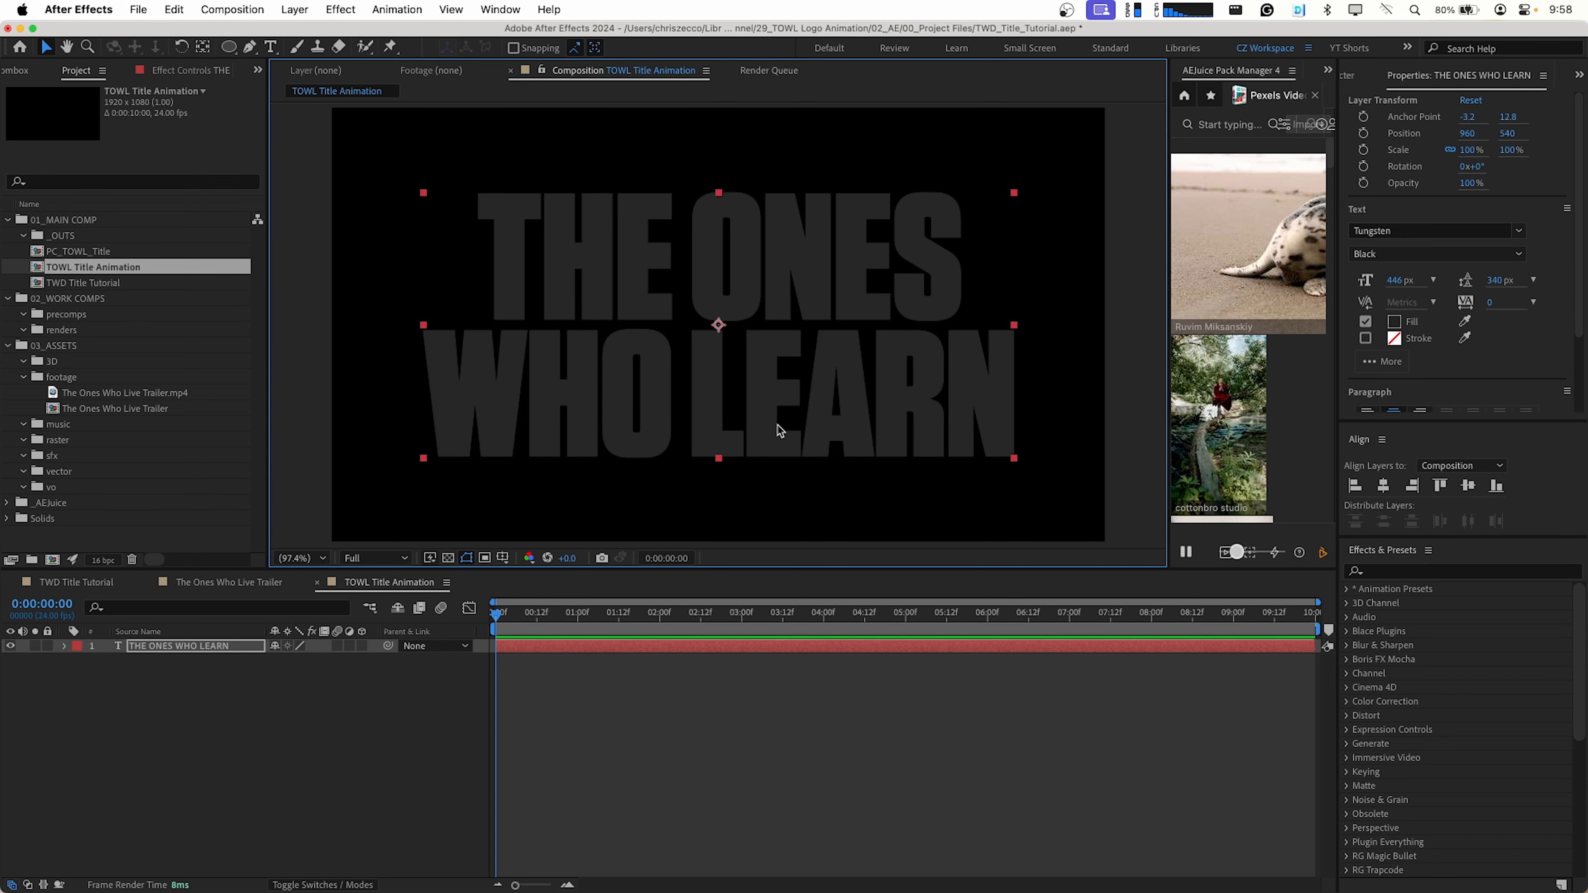
Change the fill colour of the THE ONES WHO LEARN text to white
click(225, 688)
click(220, 646)
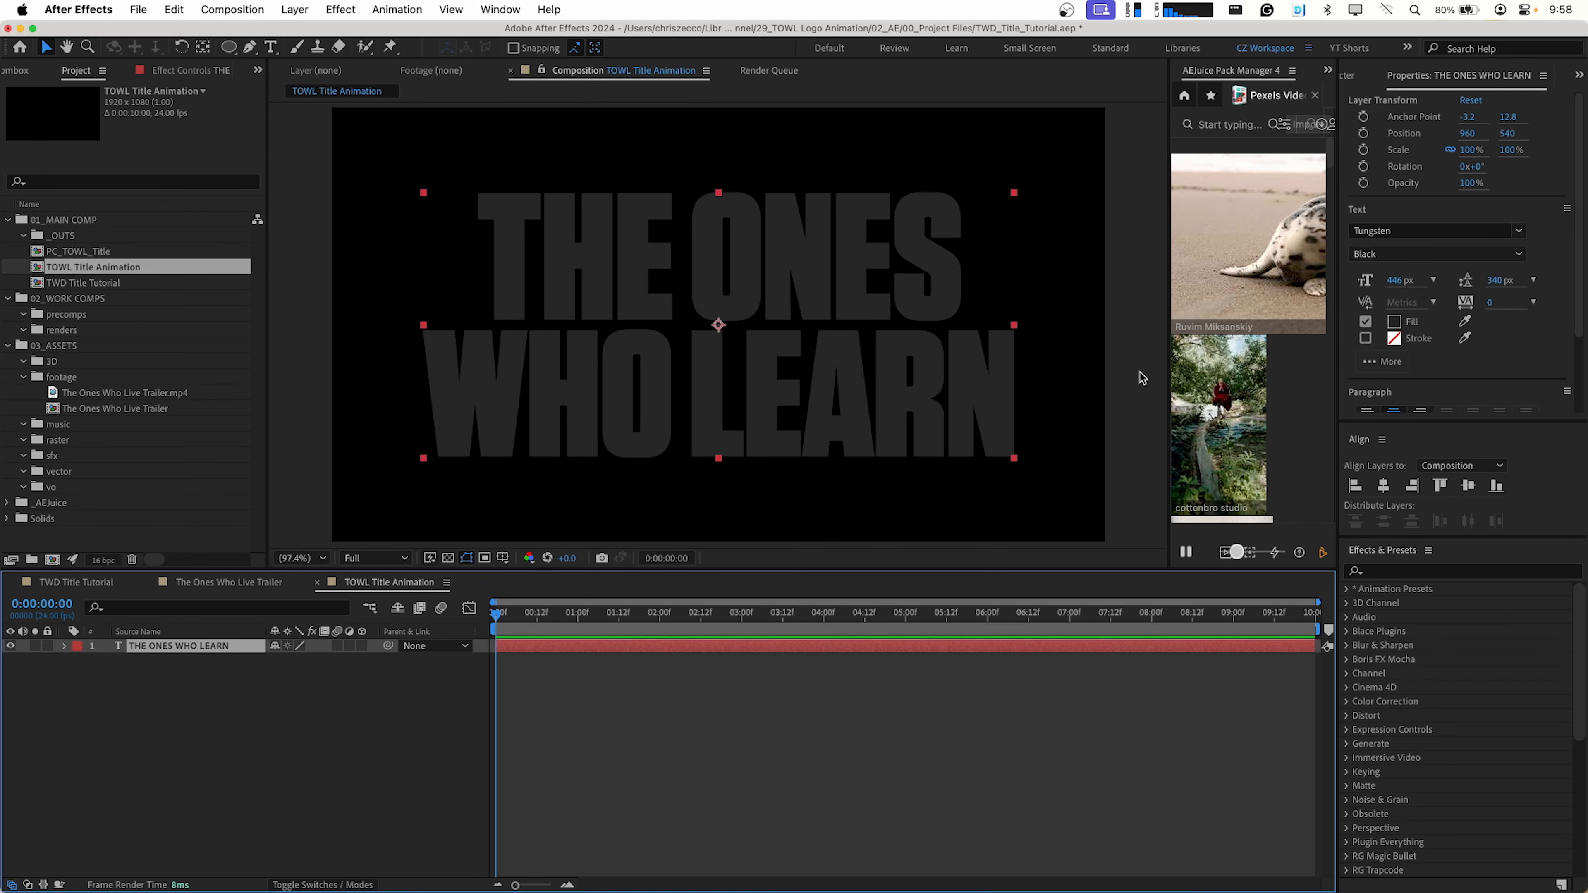
click(1397, 320)
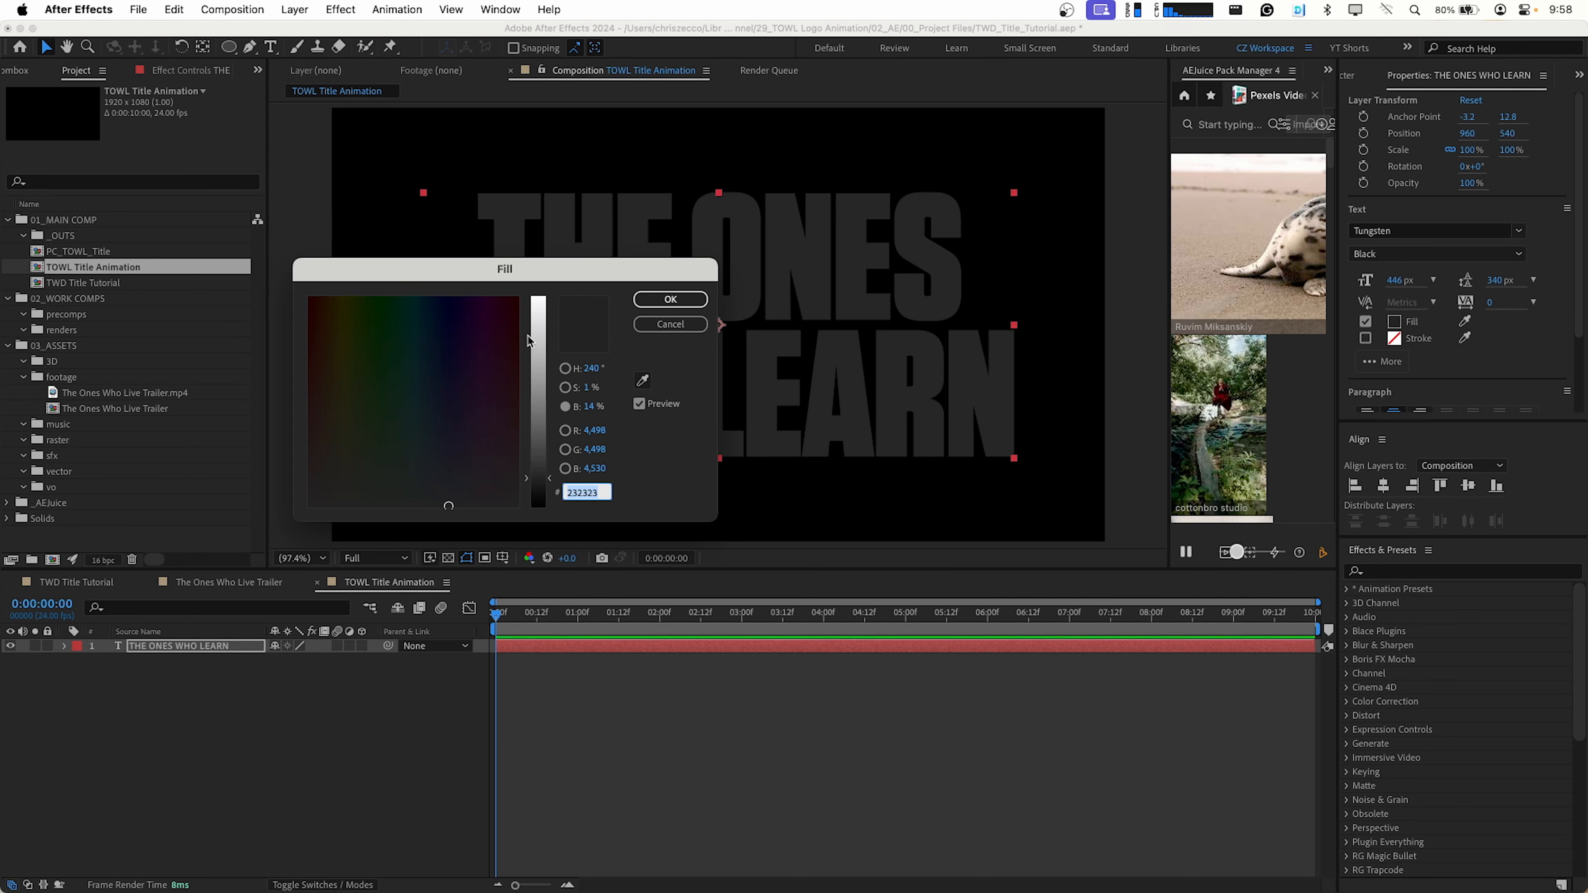
drag(533, 334, 532, 263)
click(663, 299)
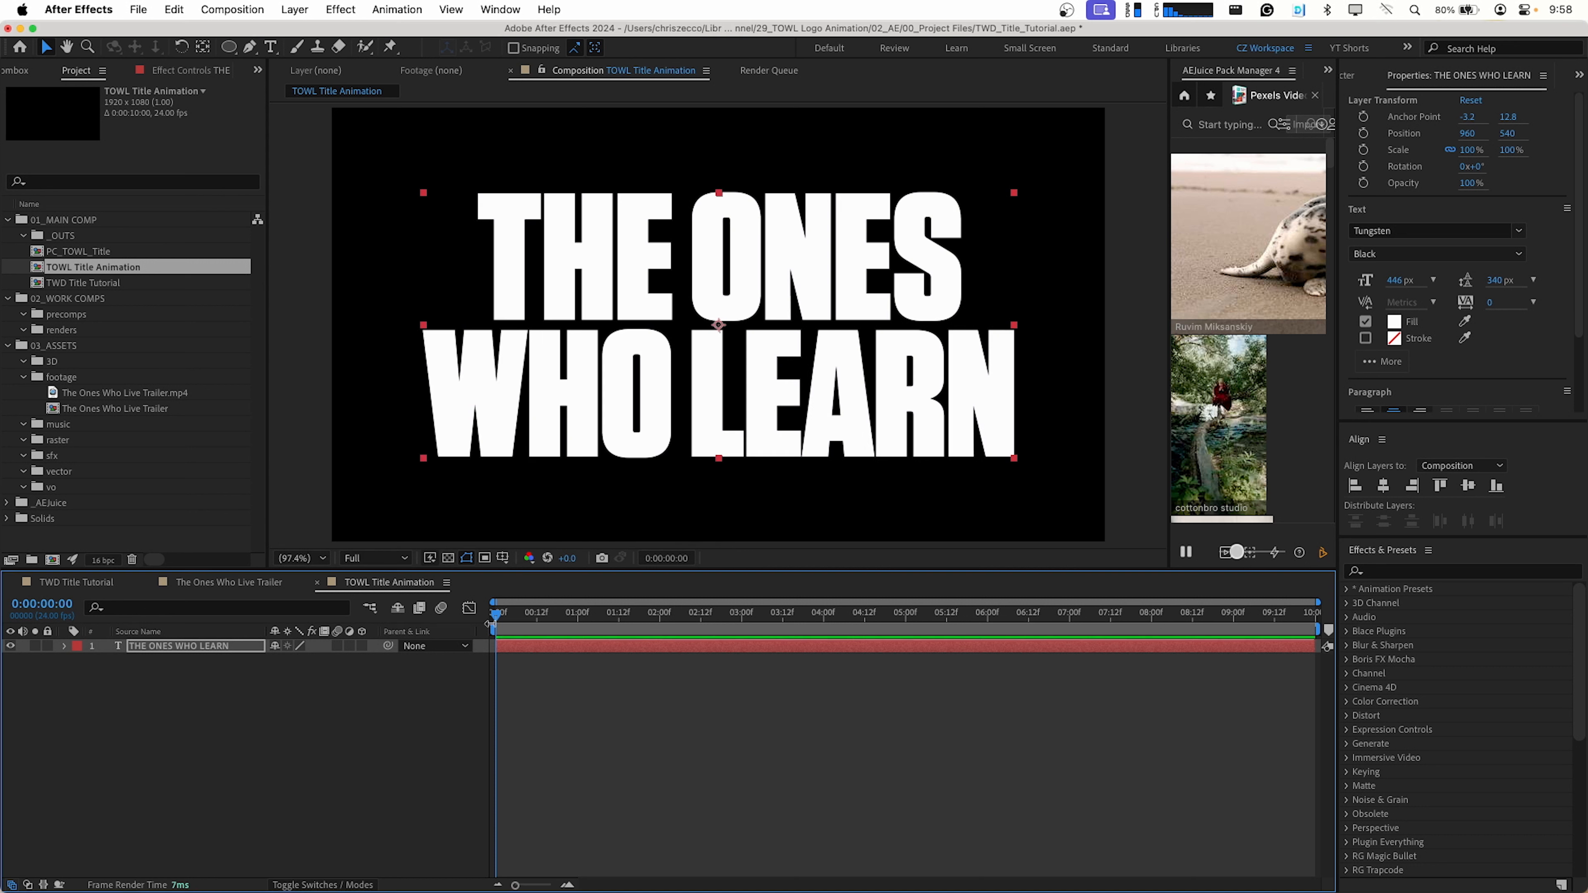
click(325, 767)
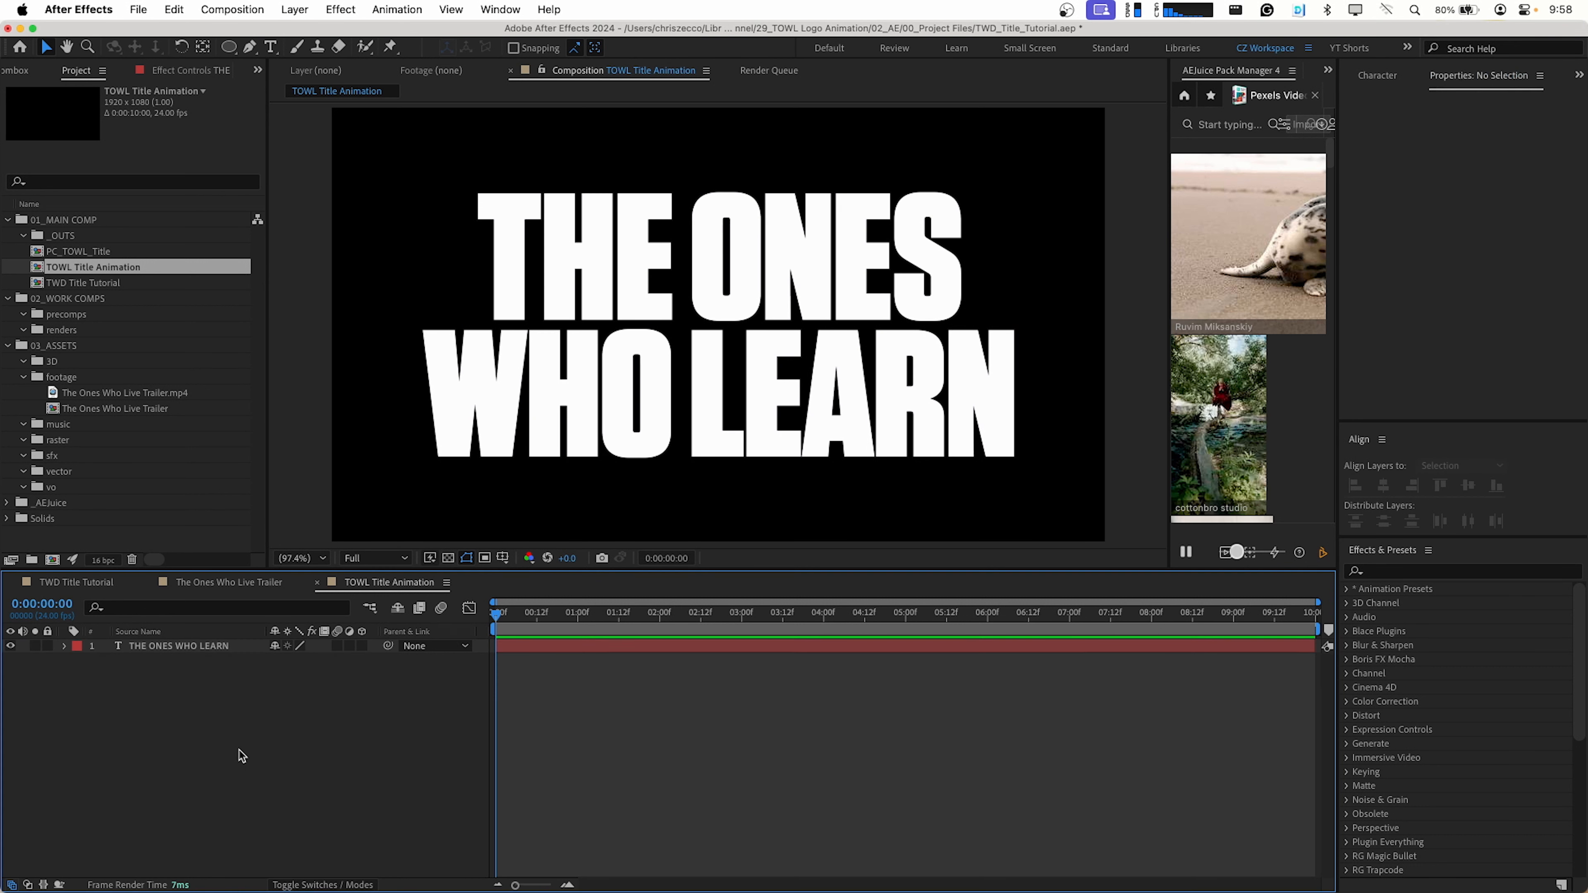
Add a 1920x1080 black (000000) solid layer and place it beneath the title text layer
key(super+y)
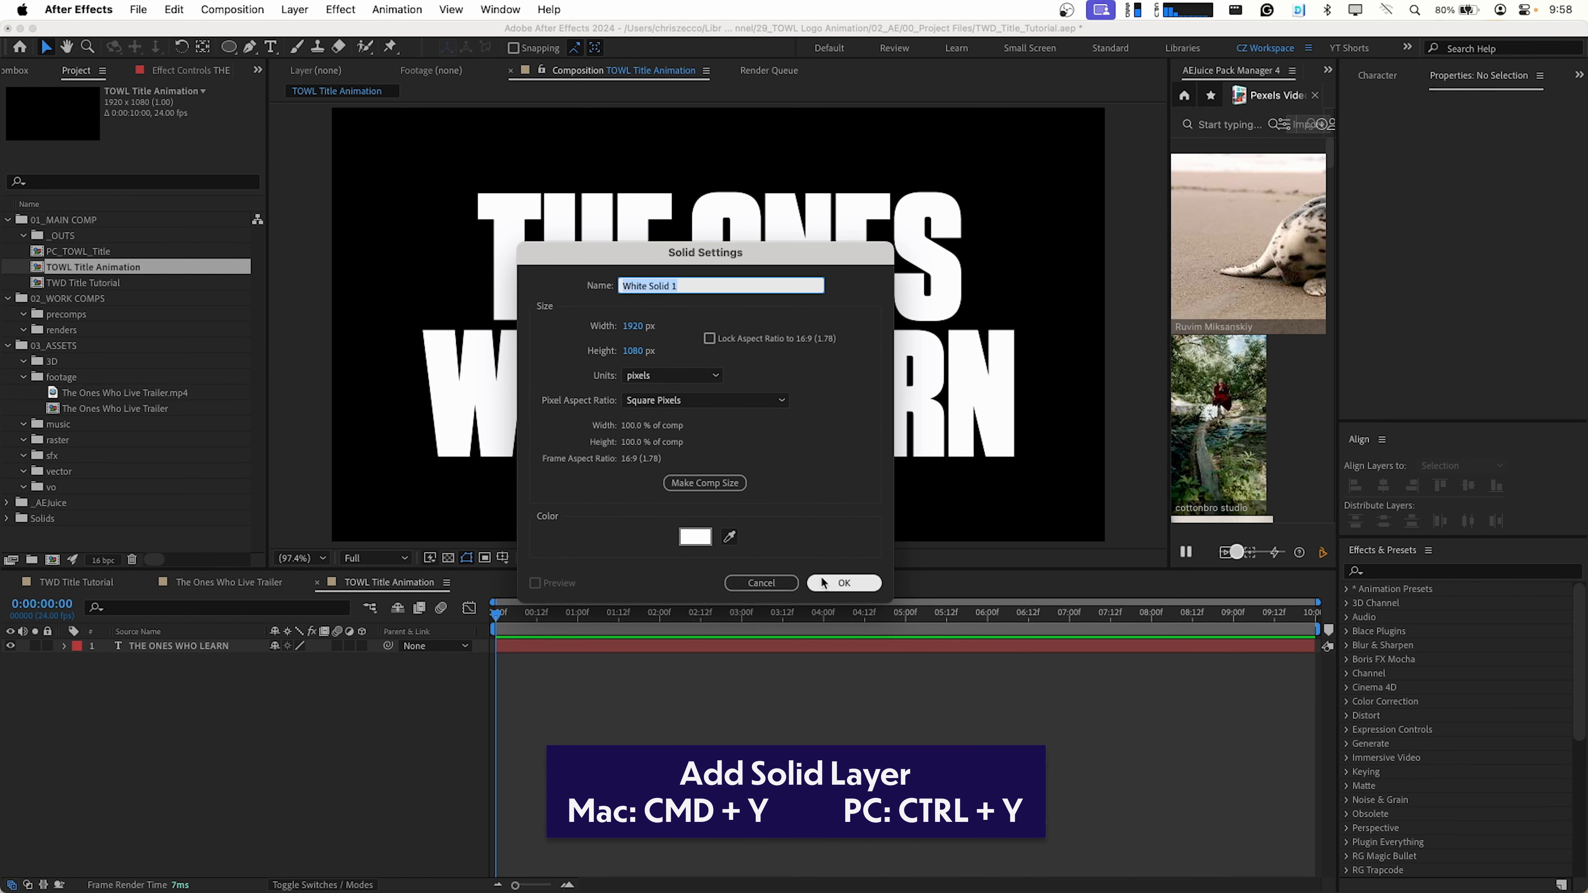
click(695, 536)
drag(481, 406, 544, 525)
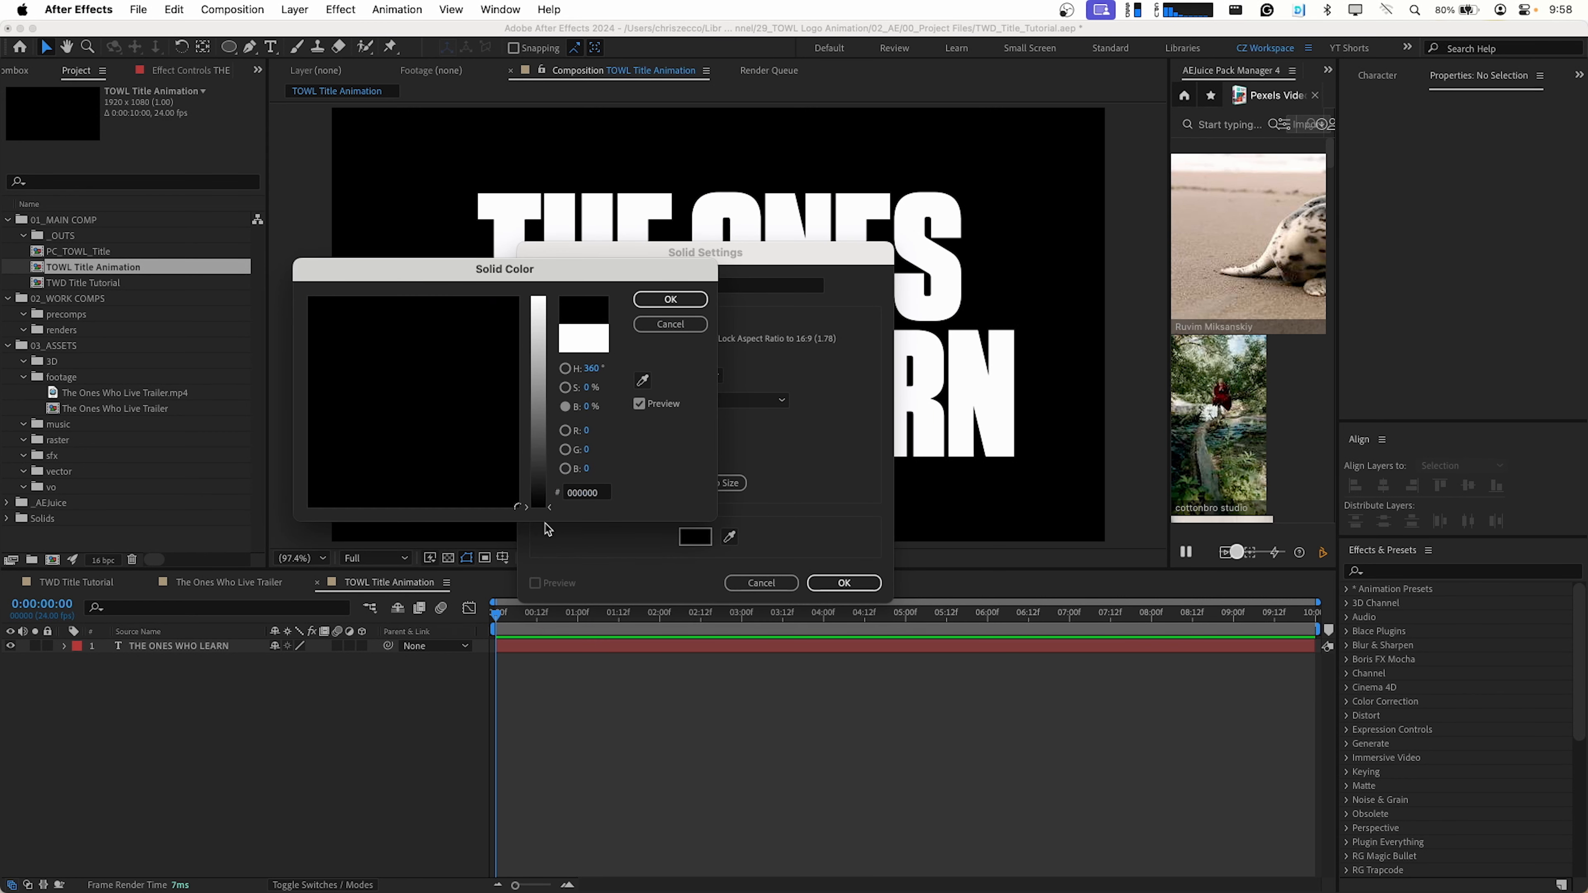
click(670, 299)
key(Return)
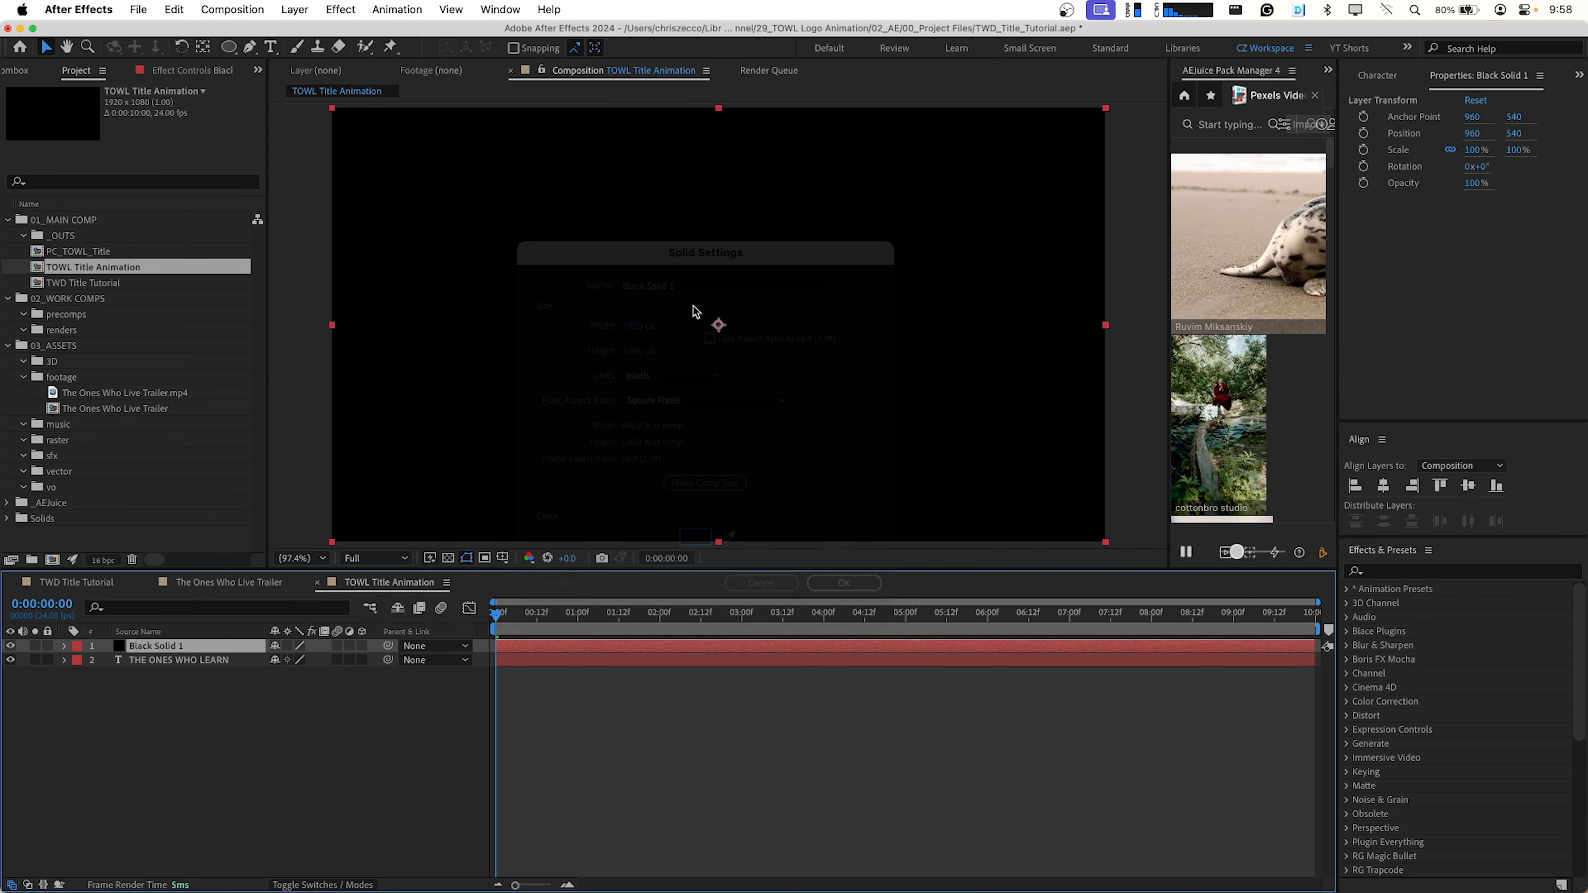
key(super+bracketleft)
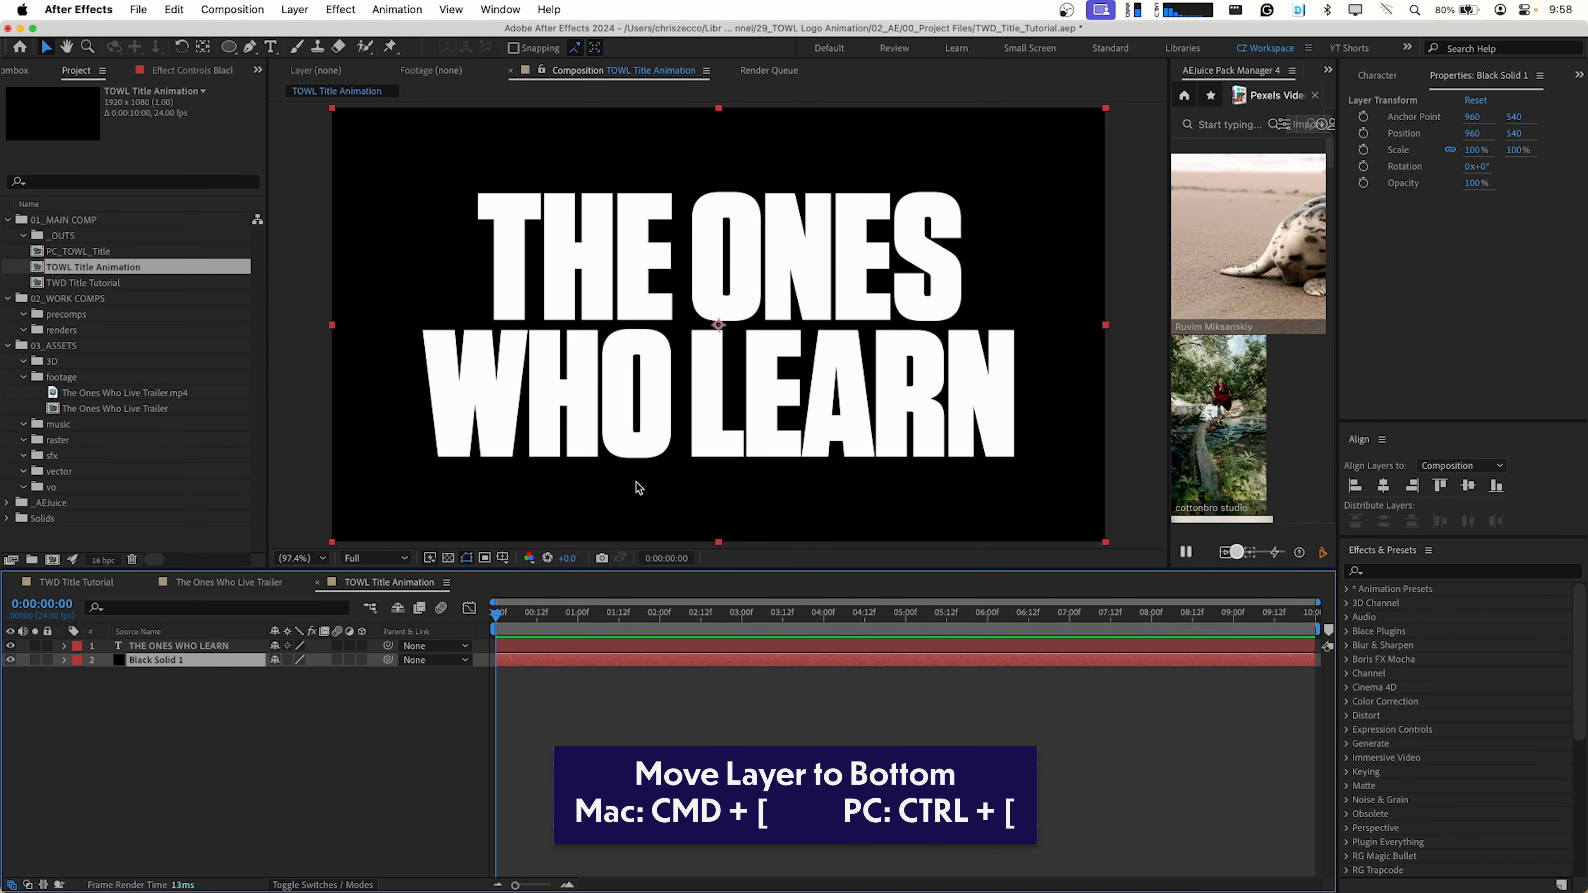
Search the Pexels video library for "Explosion" and import the fireball clip on a black background into the composition
click(219, 646)
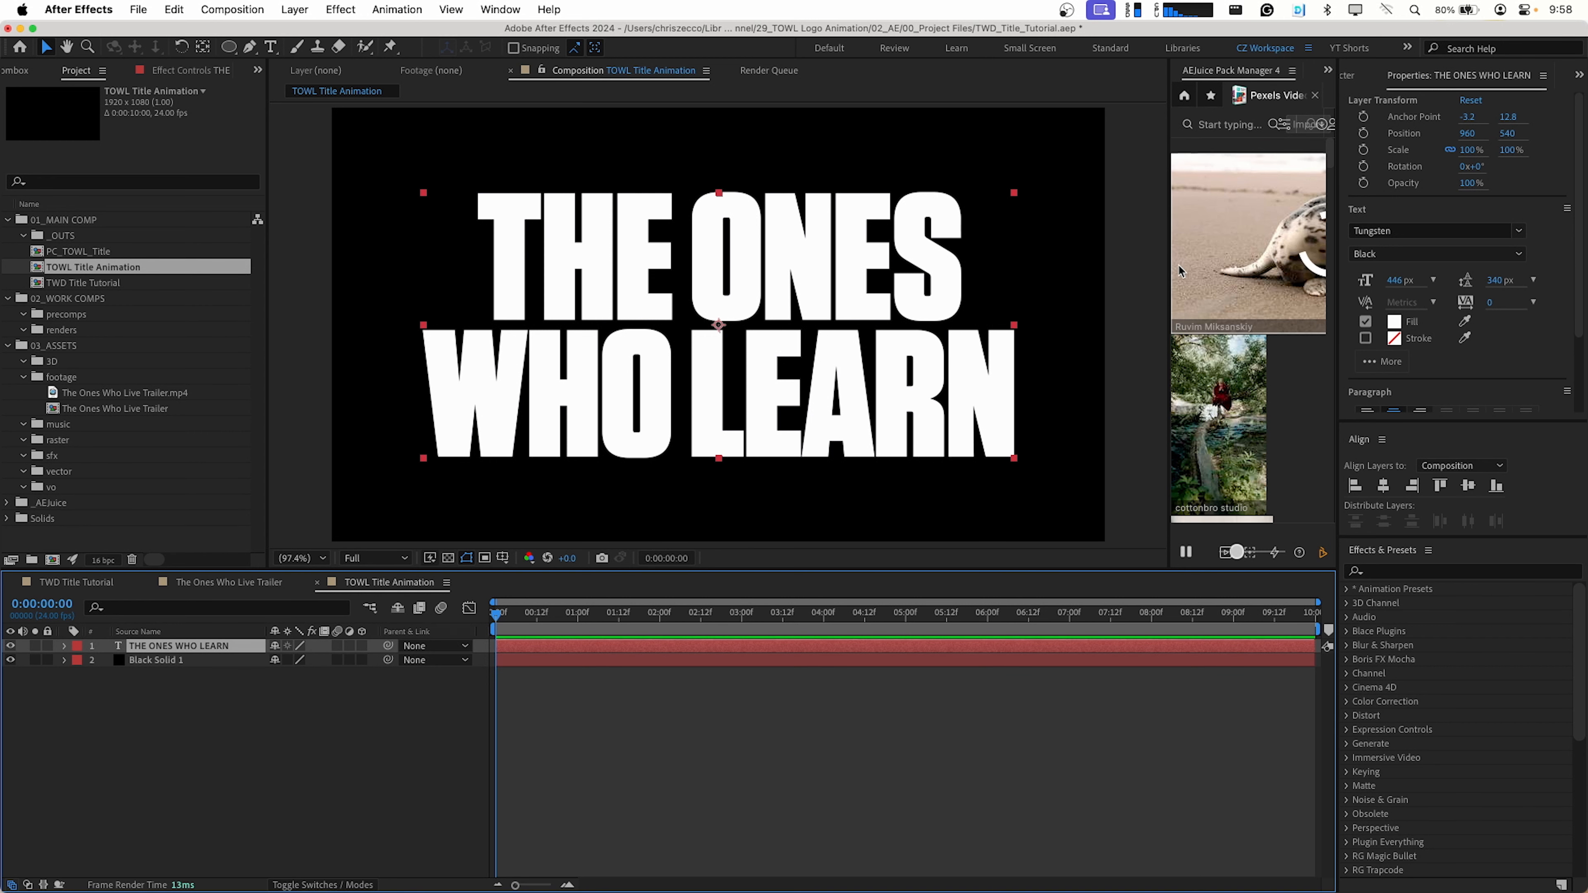
drag(1168, 265, 1016, 265)
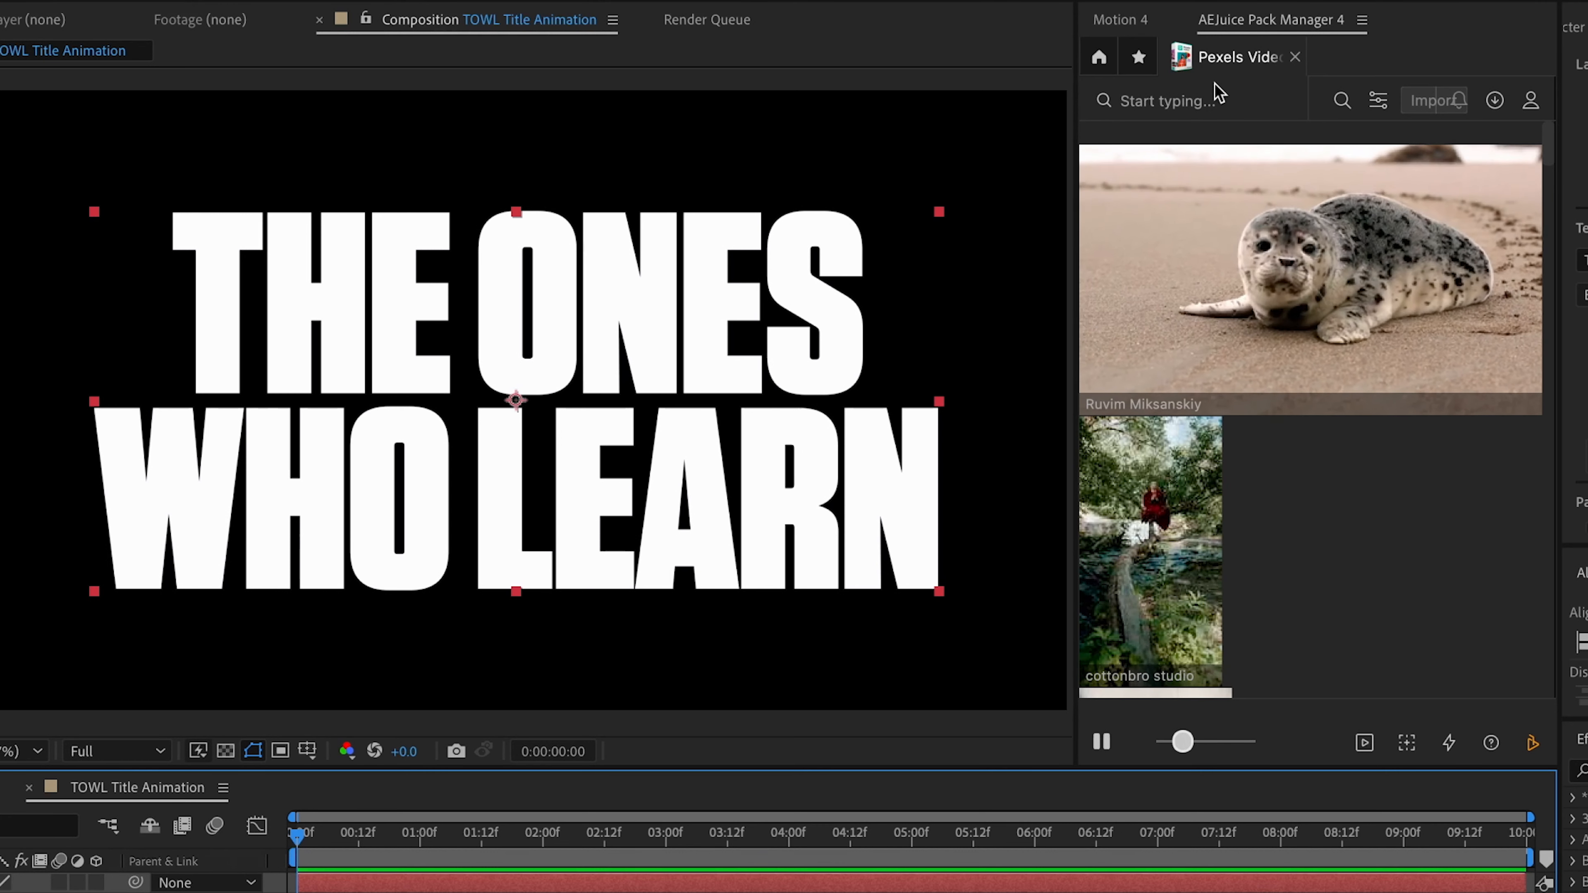
click(1219, 99)
text(Explosion)
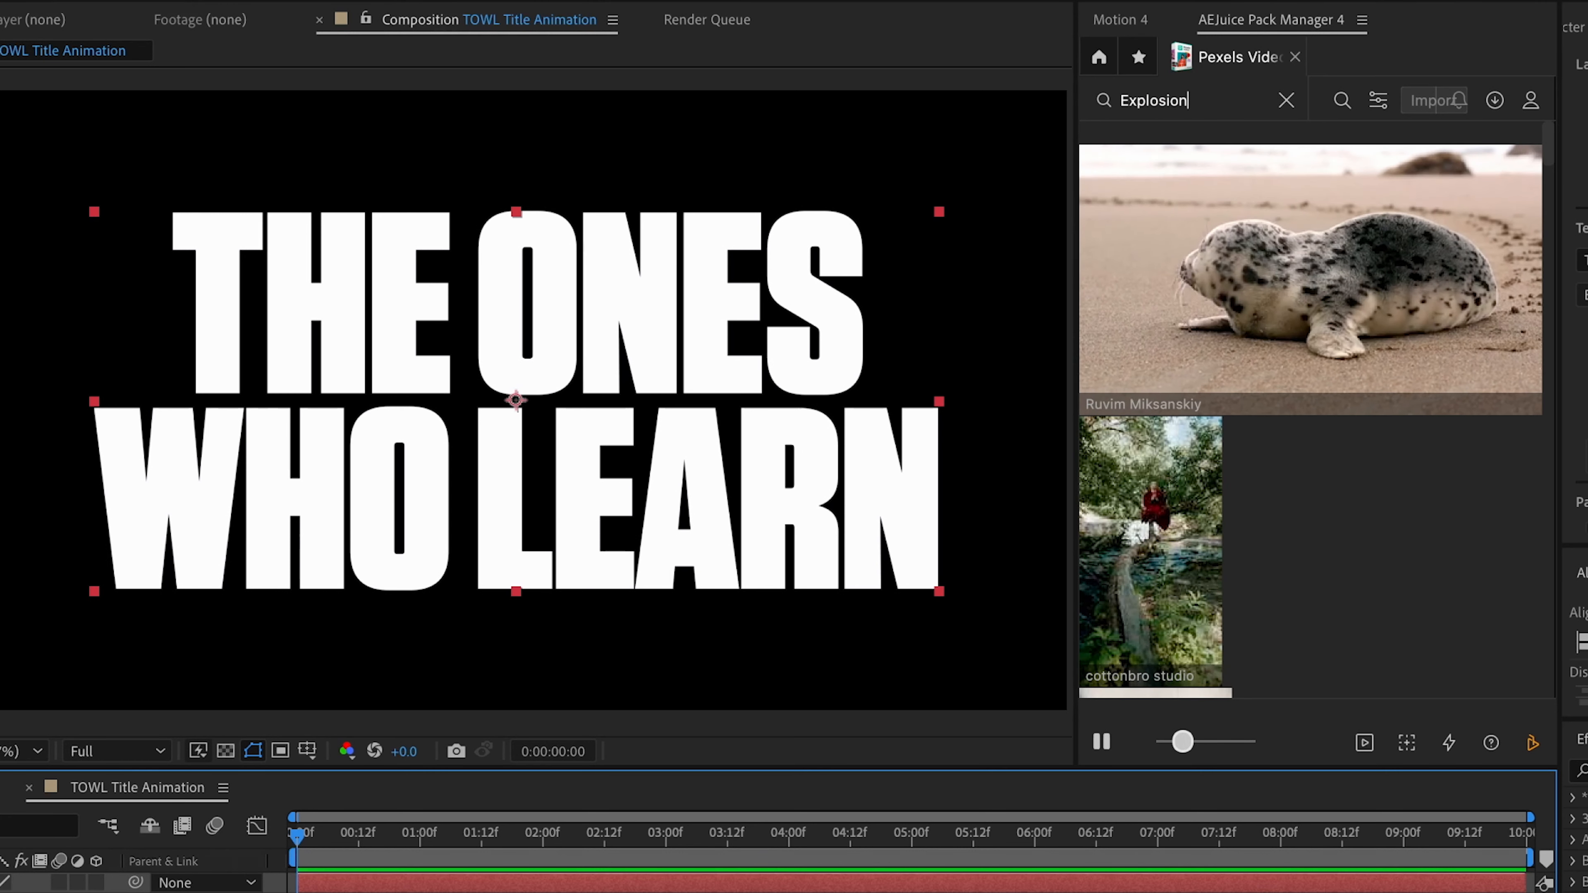
key(Return)
click(1357, 416)
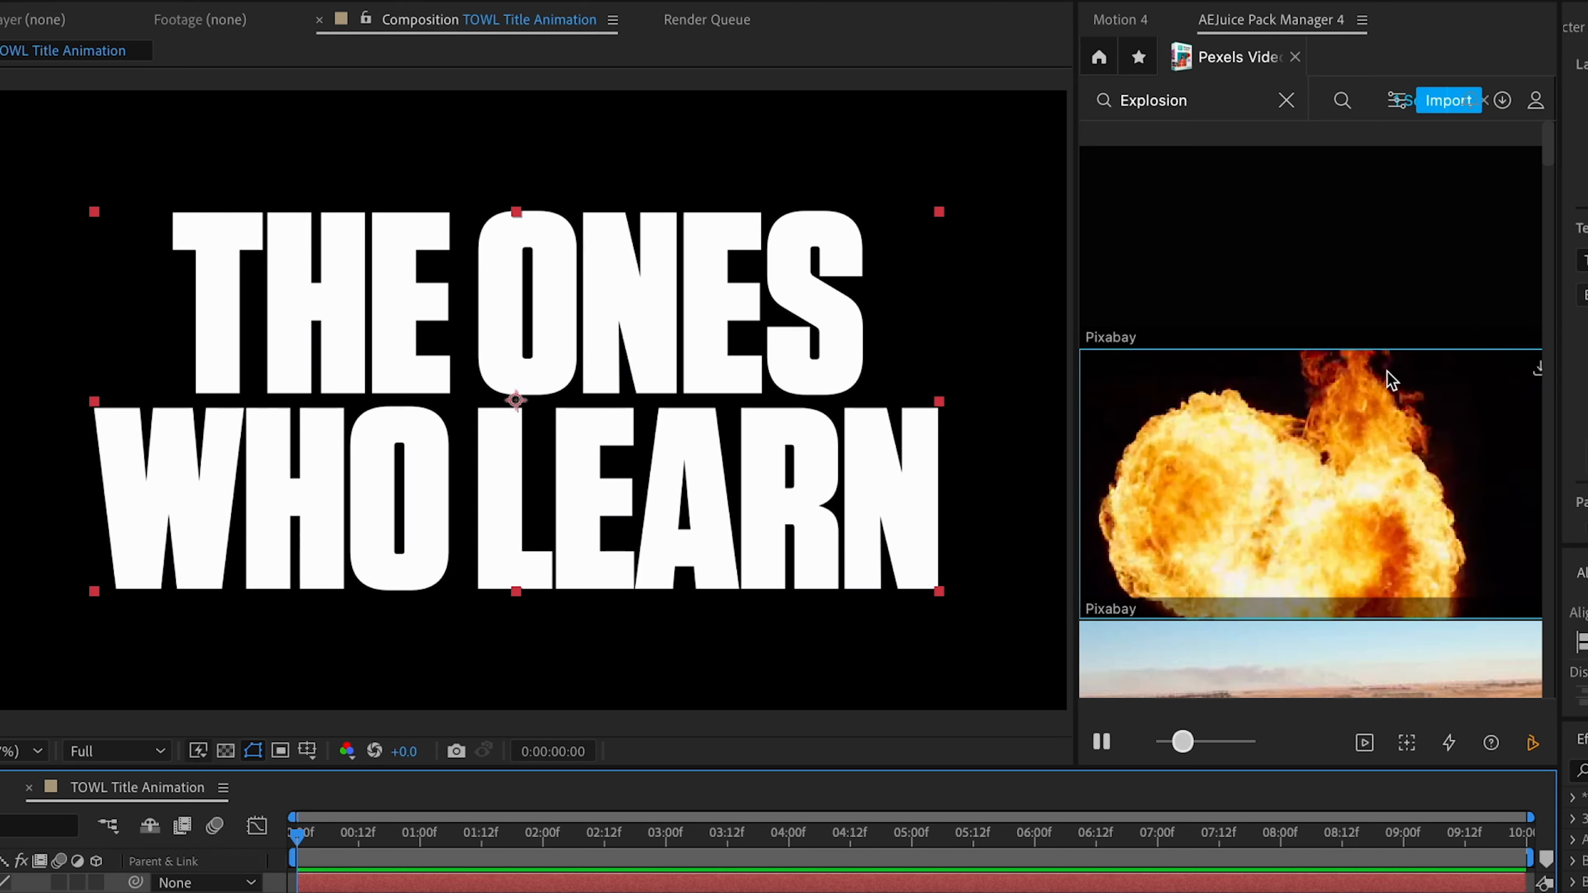
click(1438, 101)
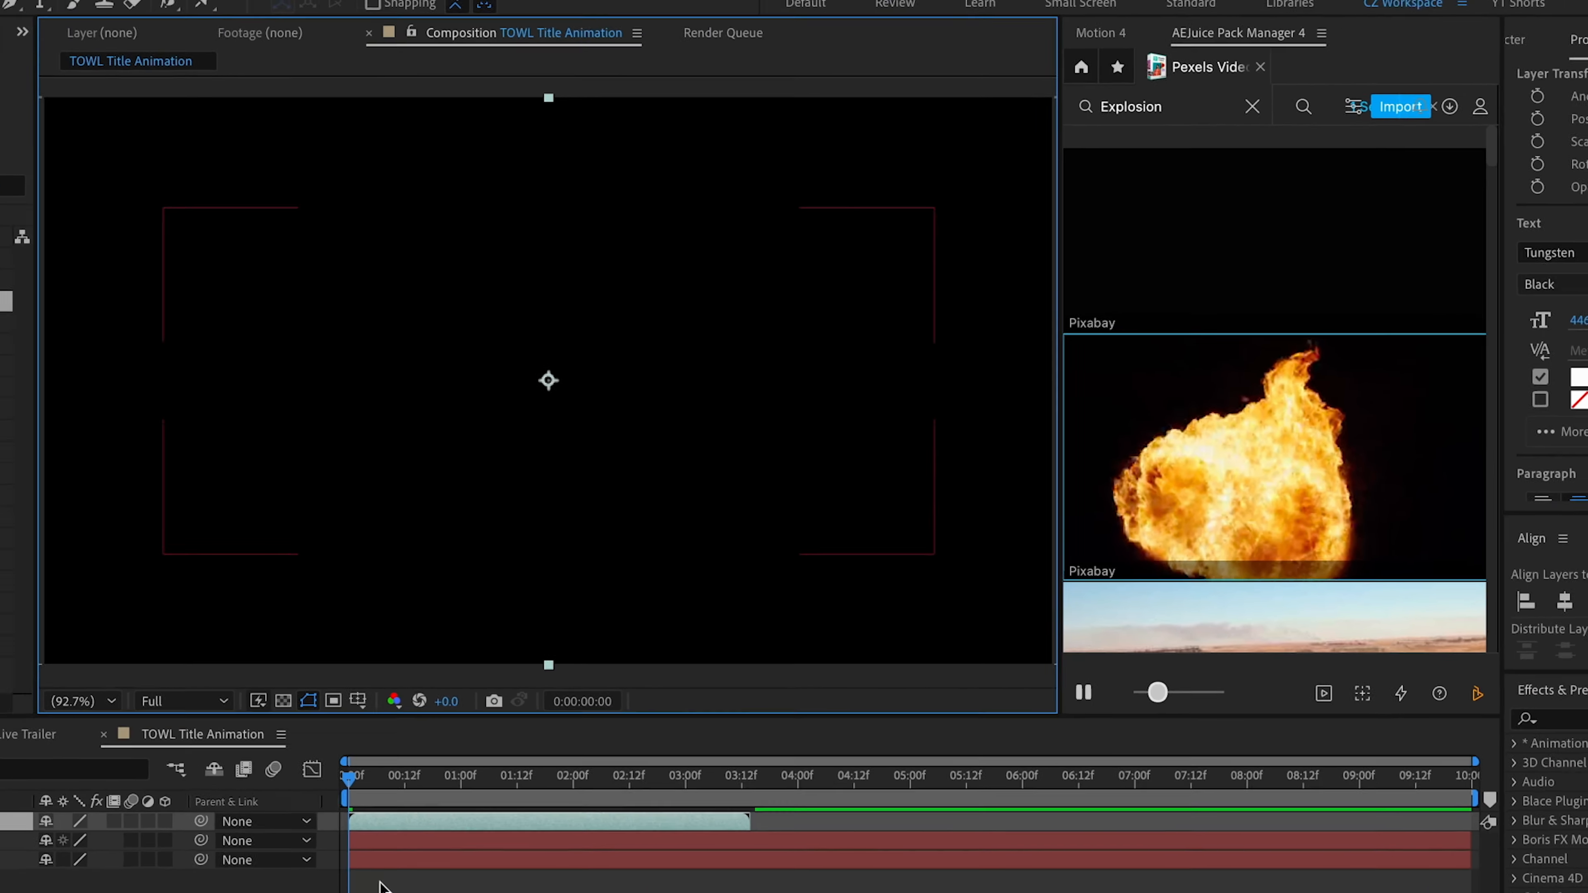
Scrub through the imported explosion clip and move its layer directly below the title text
click(319, 834)
drag(478, 654, 444, 599)
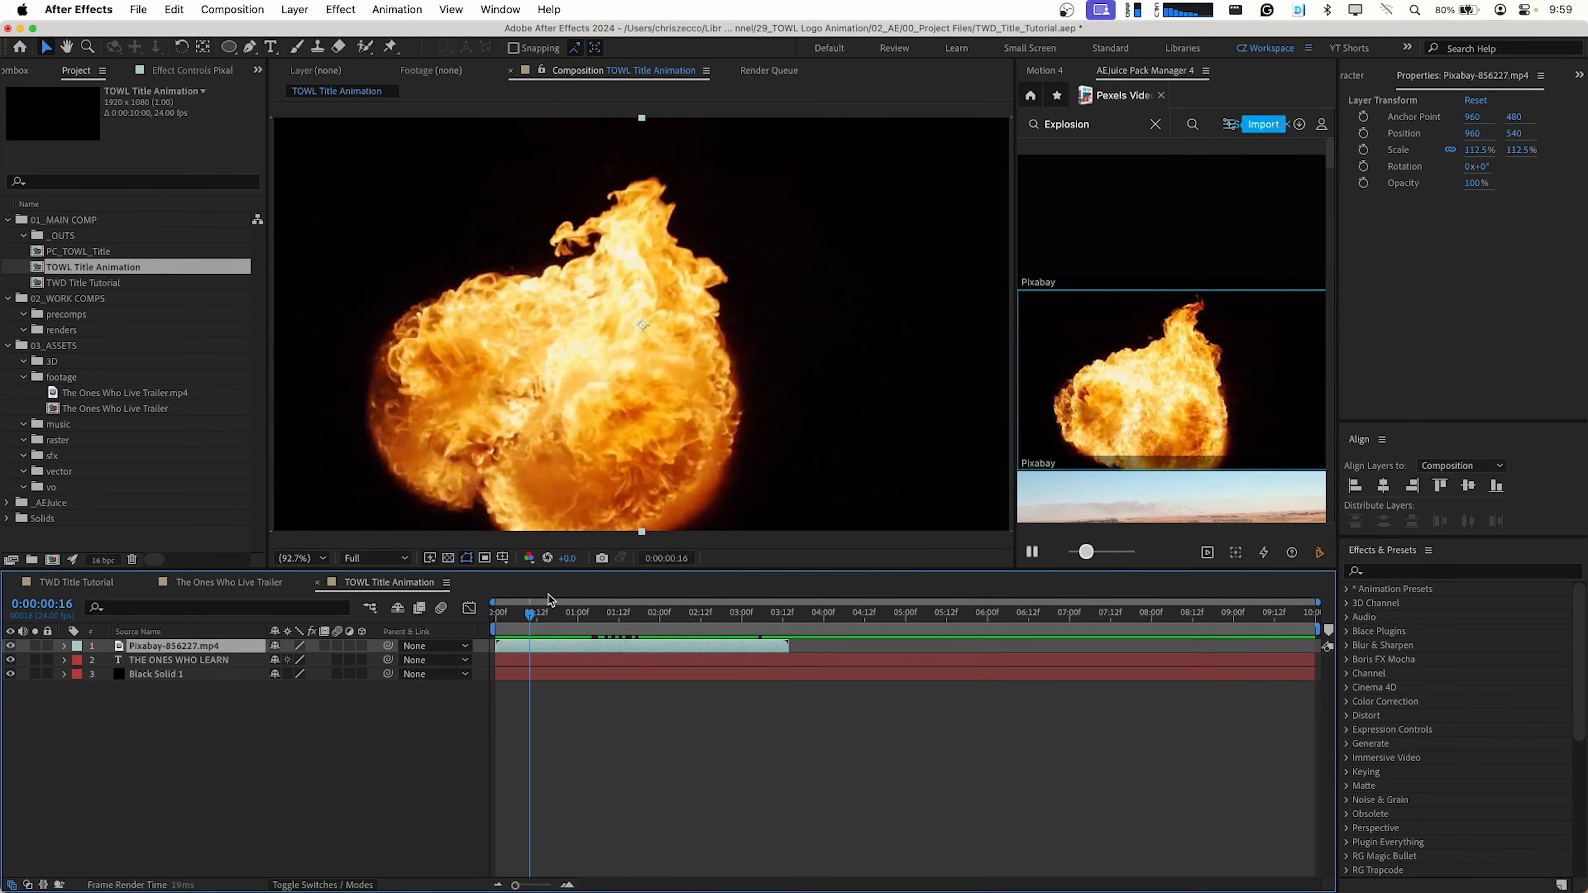
click(469, 606)
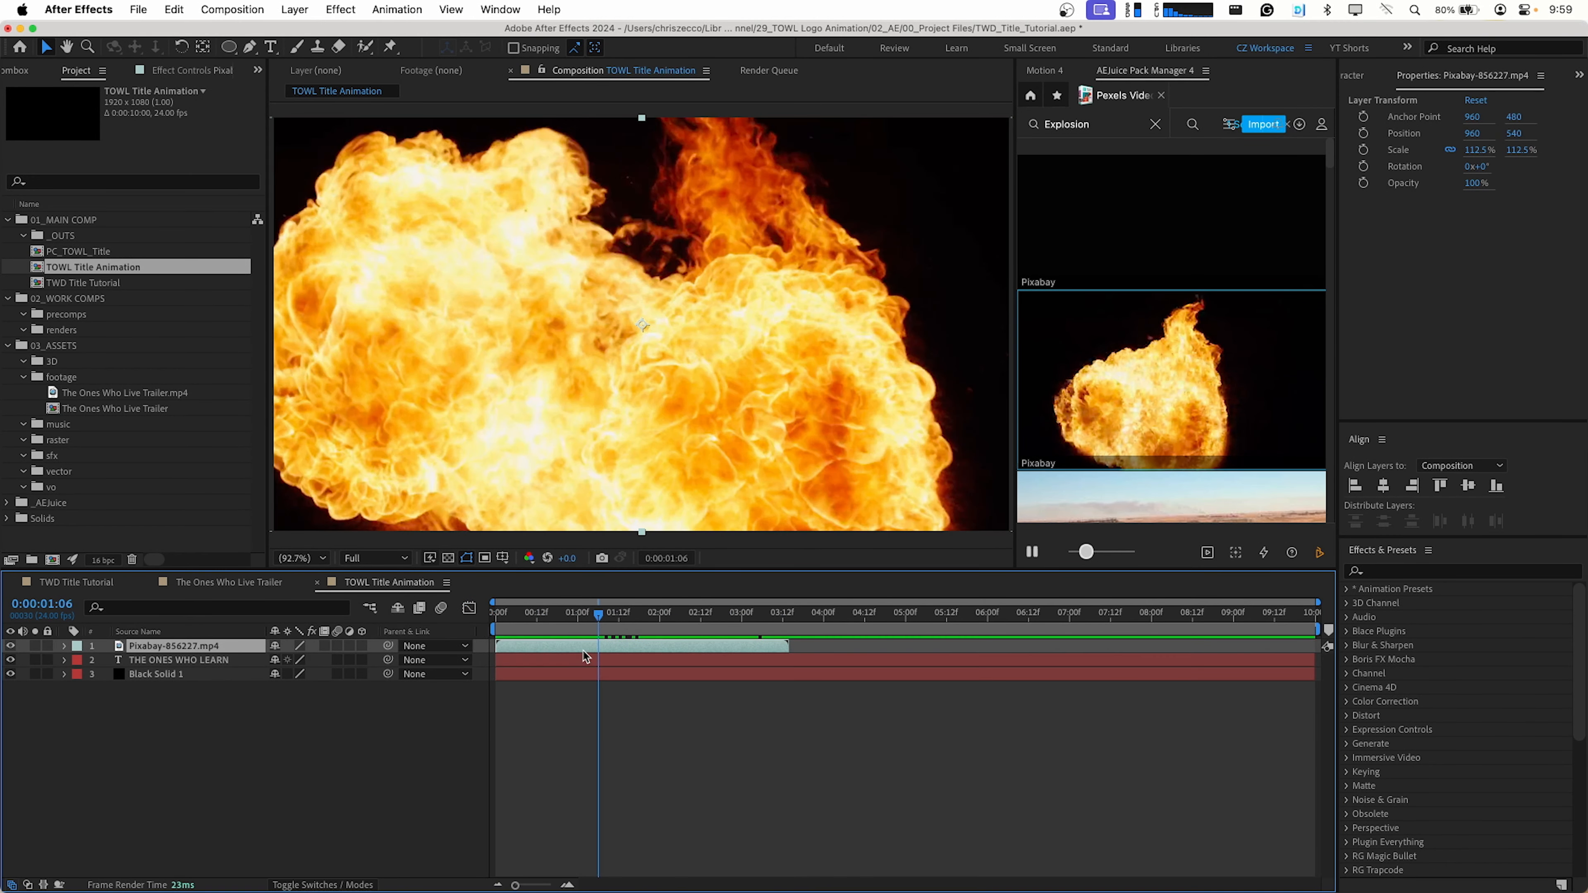
key(super+bracketleft)
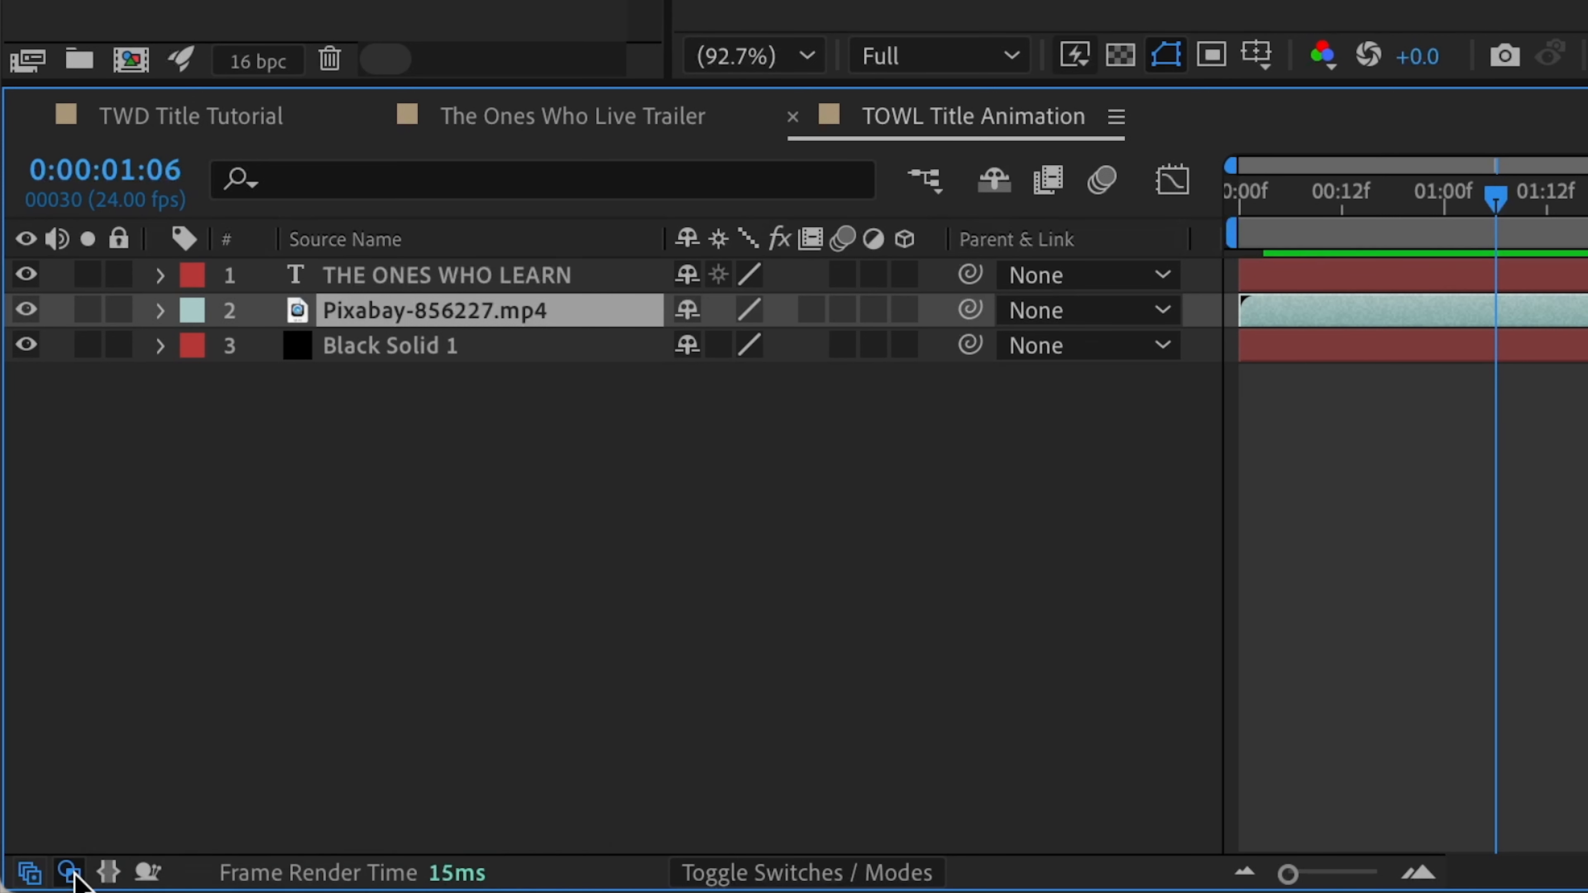
Show the layer modes columns and use the THE ONES WHO LEARN text as track matte for the explosion clip
click(69, 871)
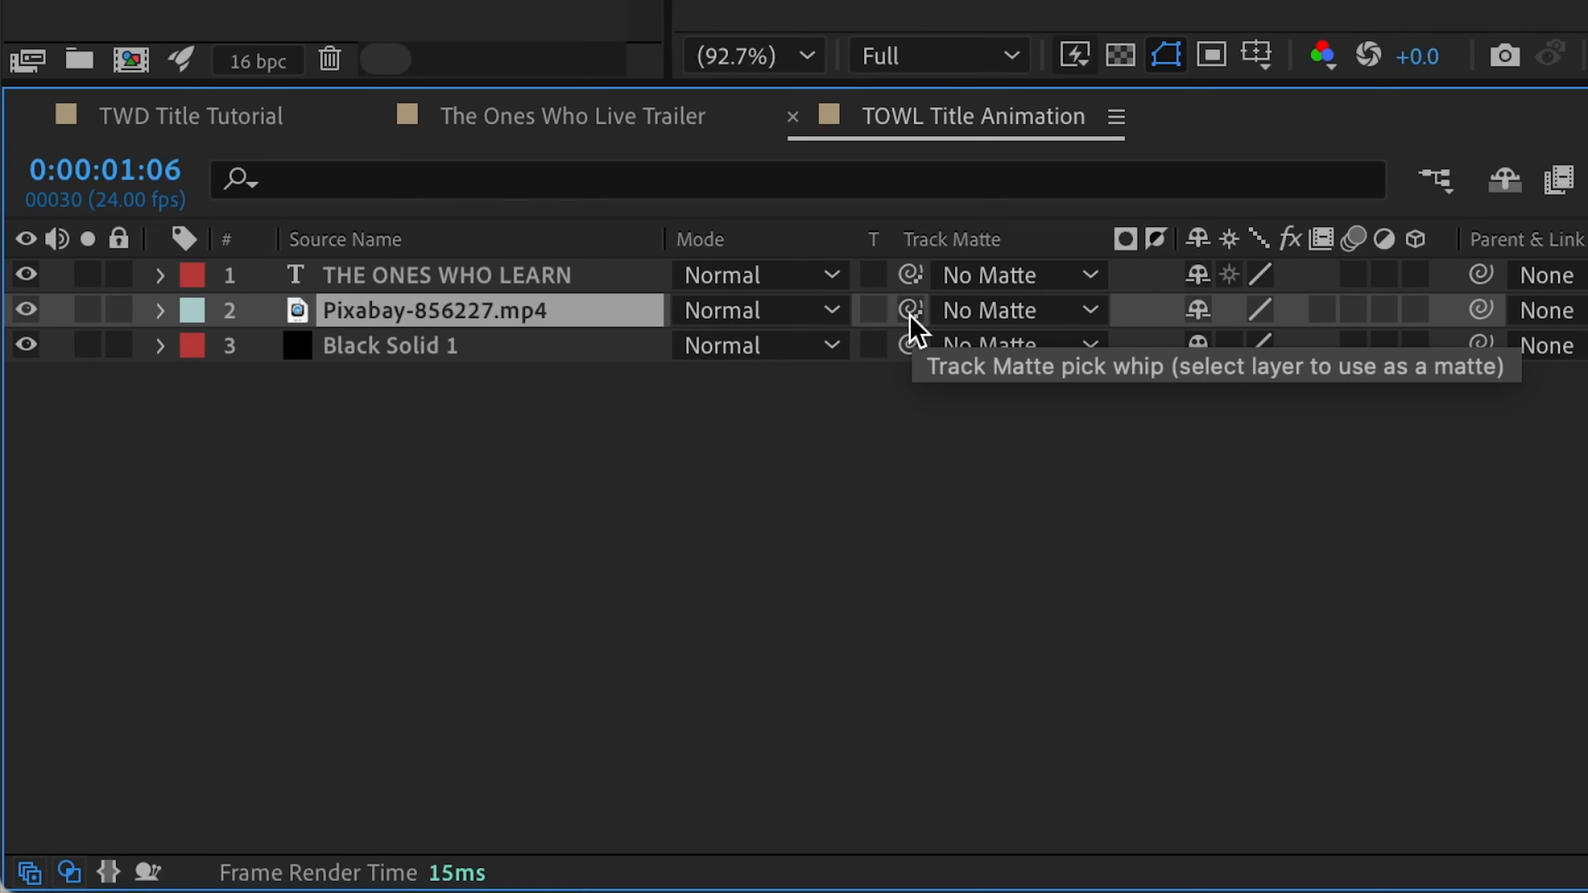
drag(913, 313, 395, 289)
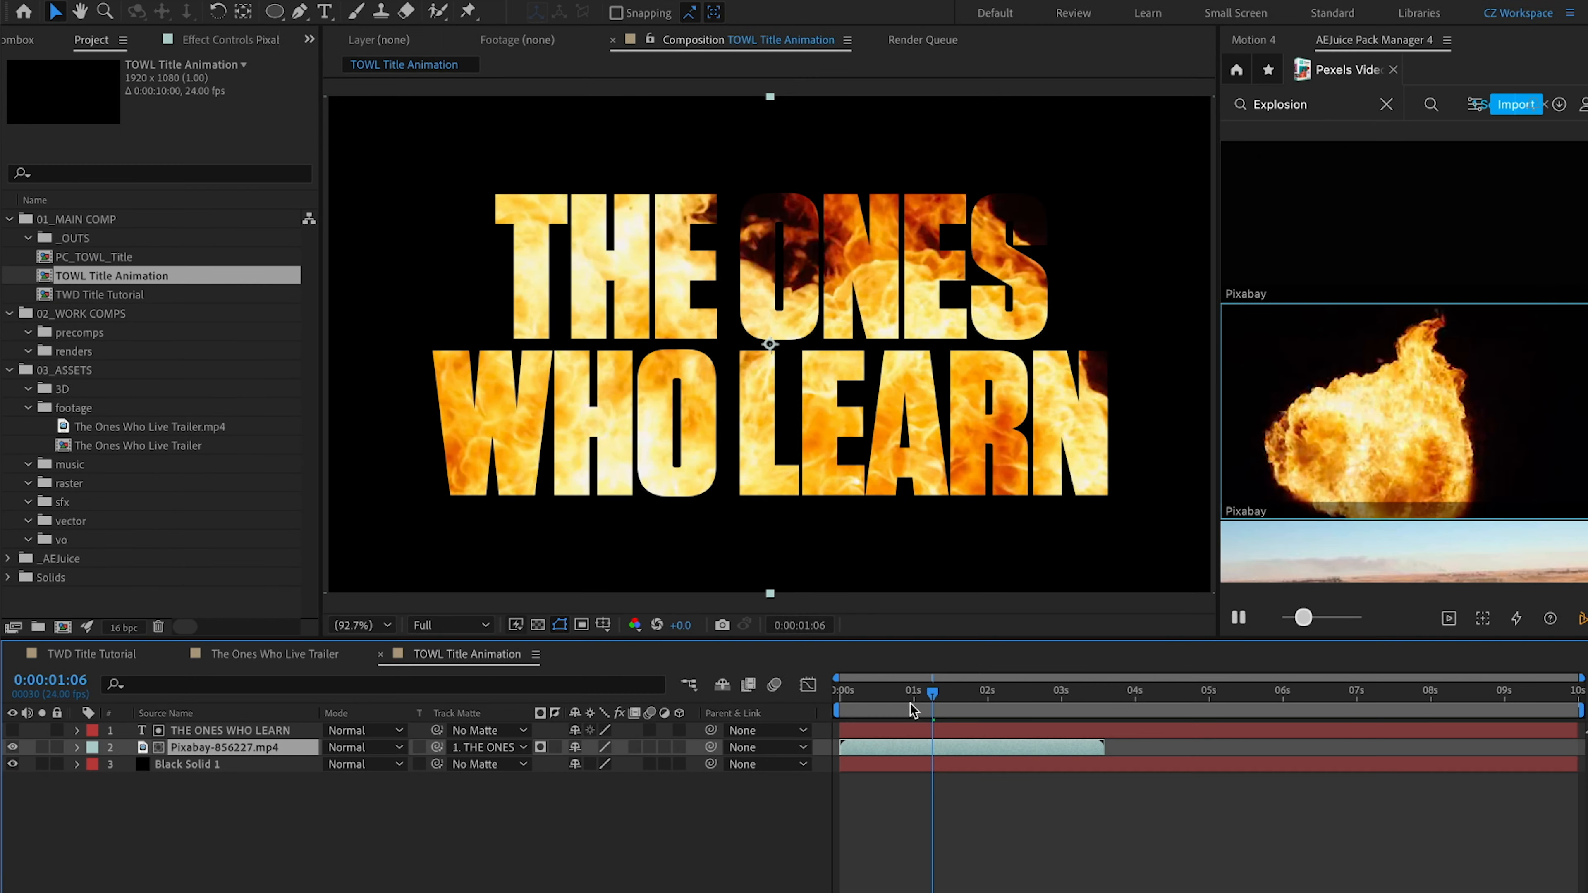
drag(900, 691, 791, 705)
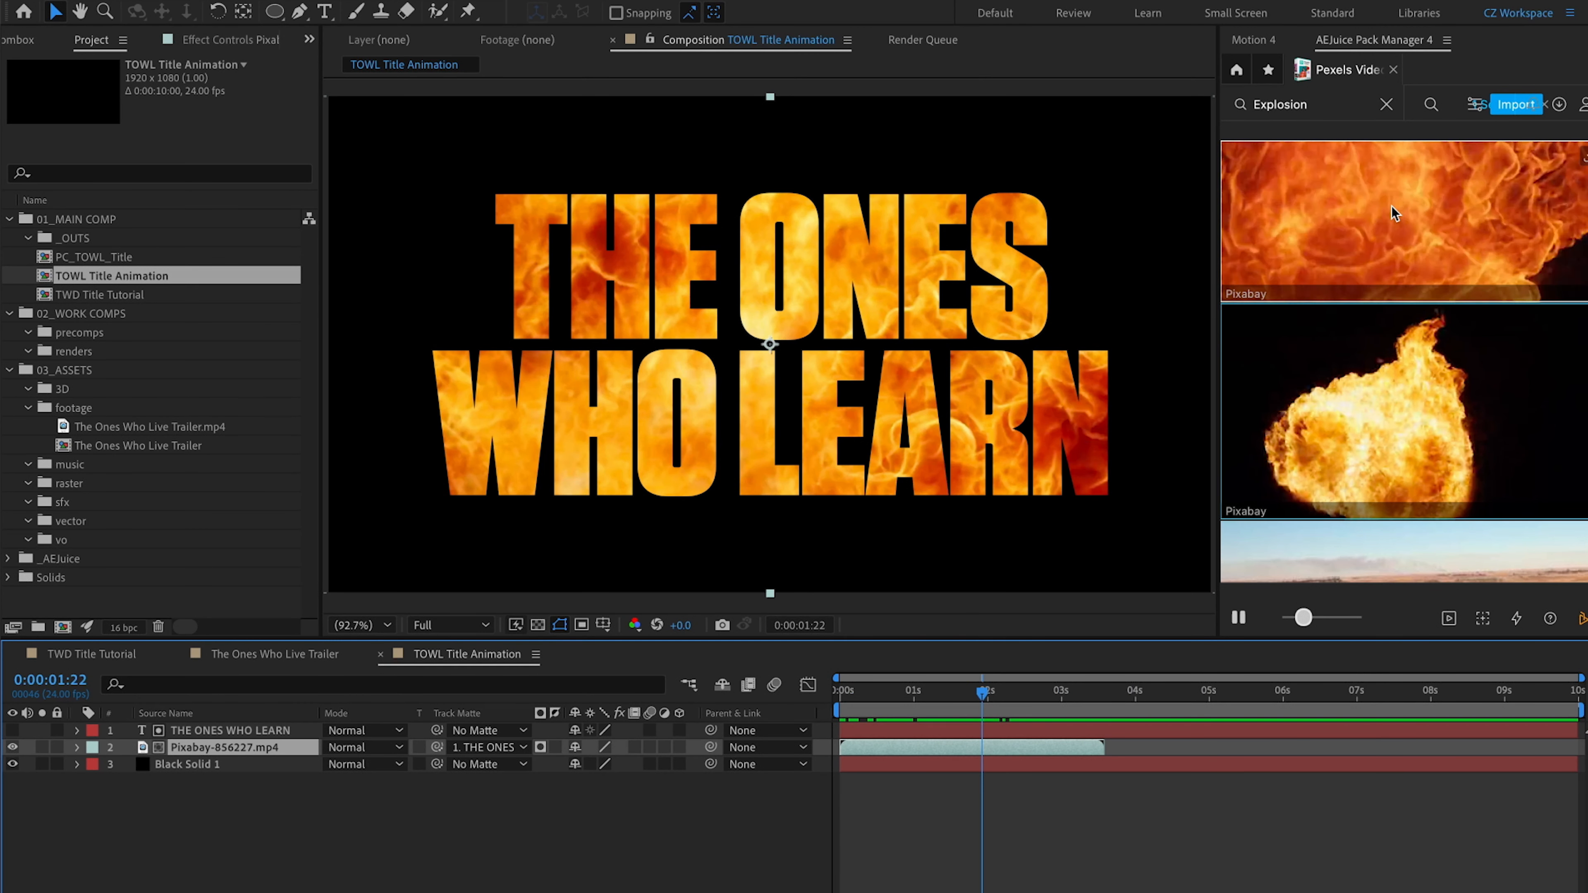
Import the orange explosion clip above the fireball in the search results and align its layer to start at the composition's beginning
click(1441, 199)
click(1495, 107)
drag(1014, 750, 877, 747)
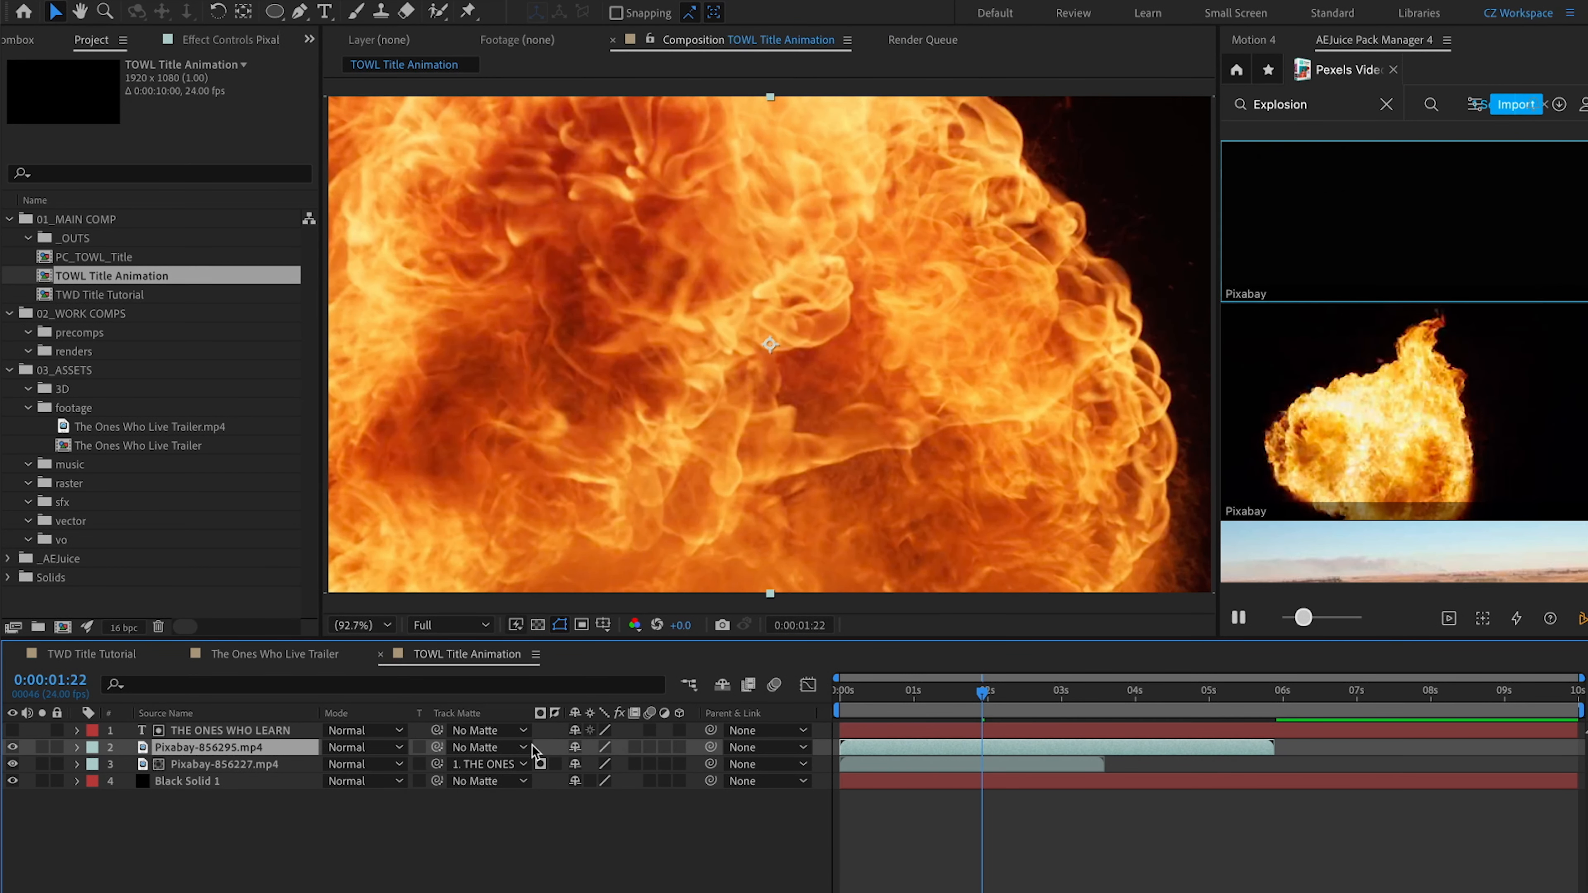
Track-matte the second explosion clip to the title text and set its blending mode to Add
drag(437, 747, 224, 733)
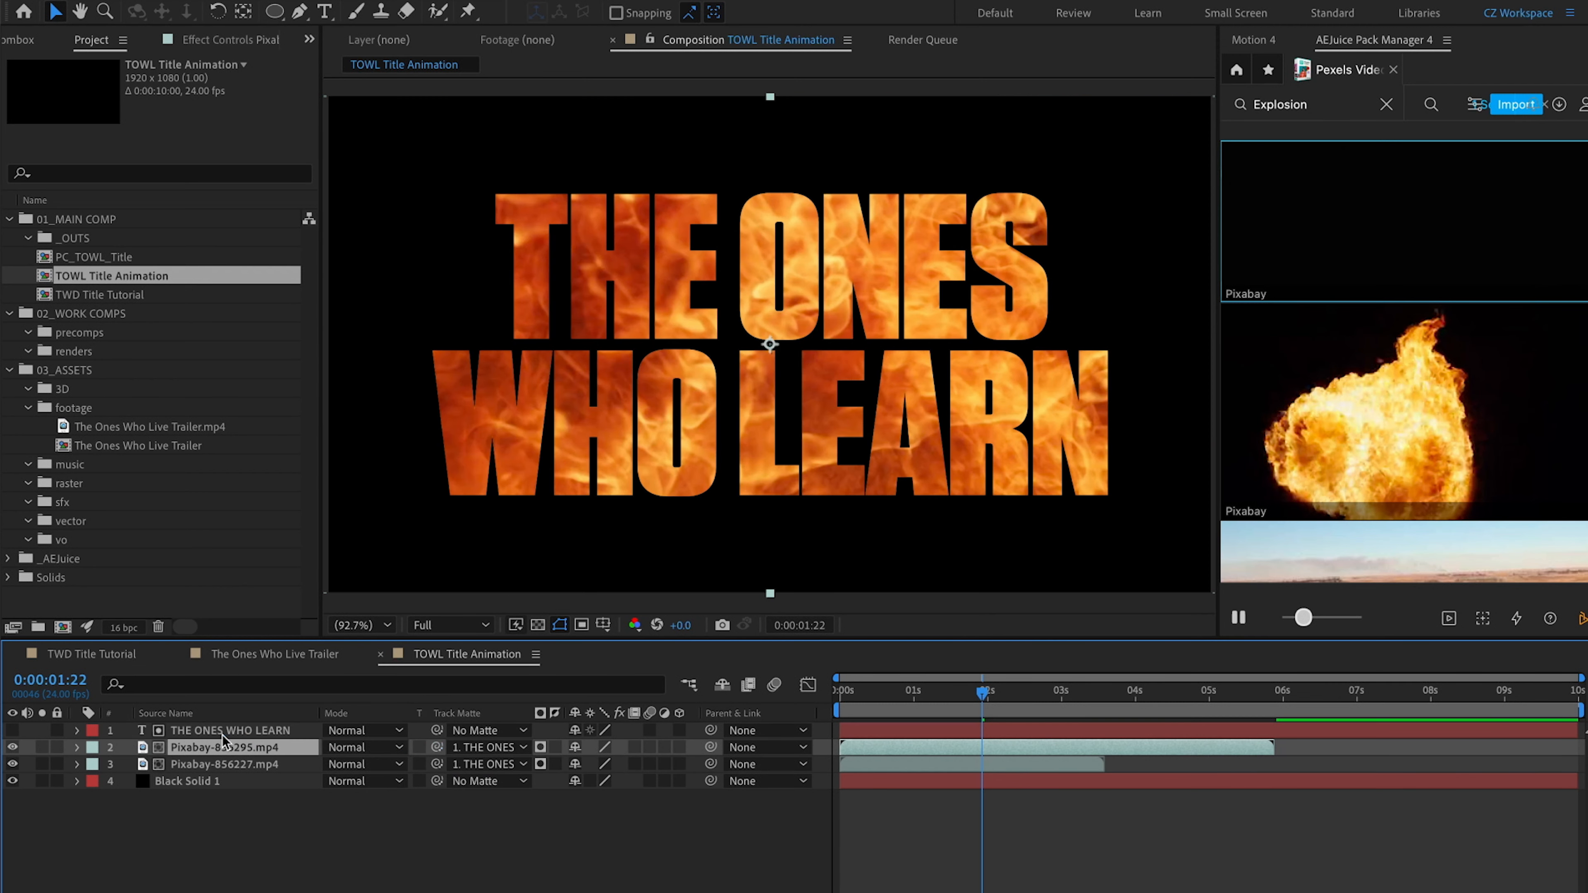
click(364, 748)
click(384, 342)
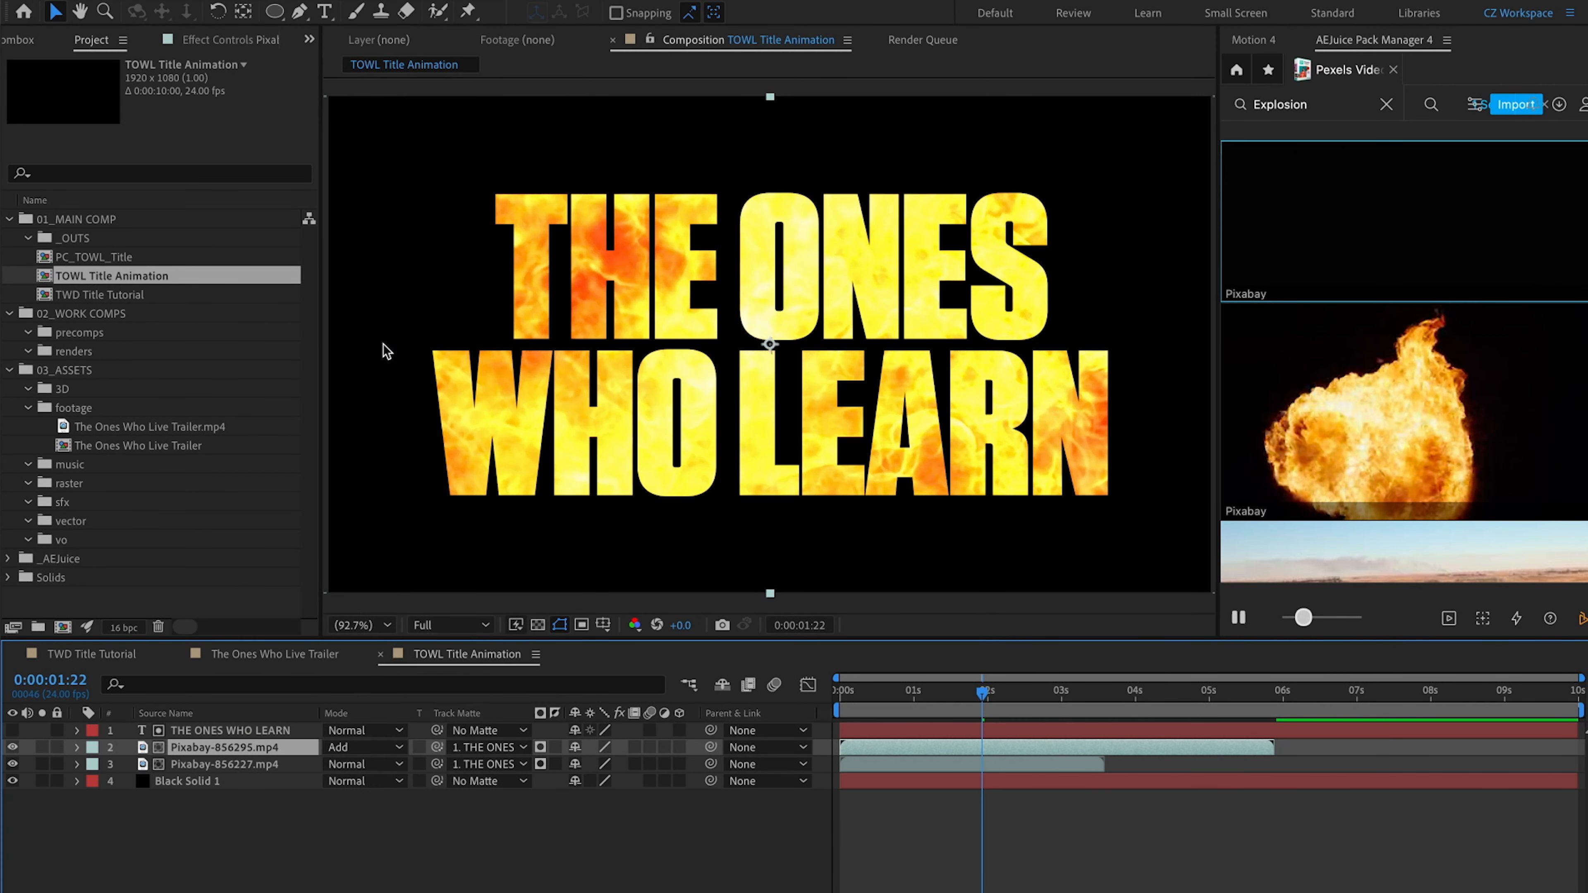
Set the second explosion clip's opacity to 25% and toggle the layer's visibility to compare the look
key(t)
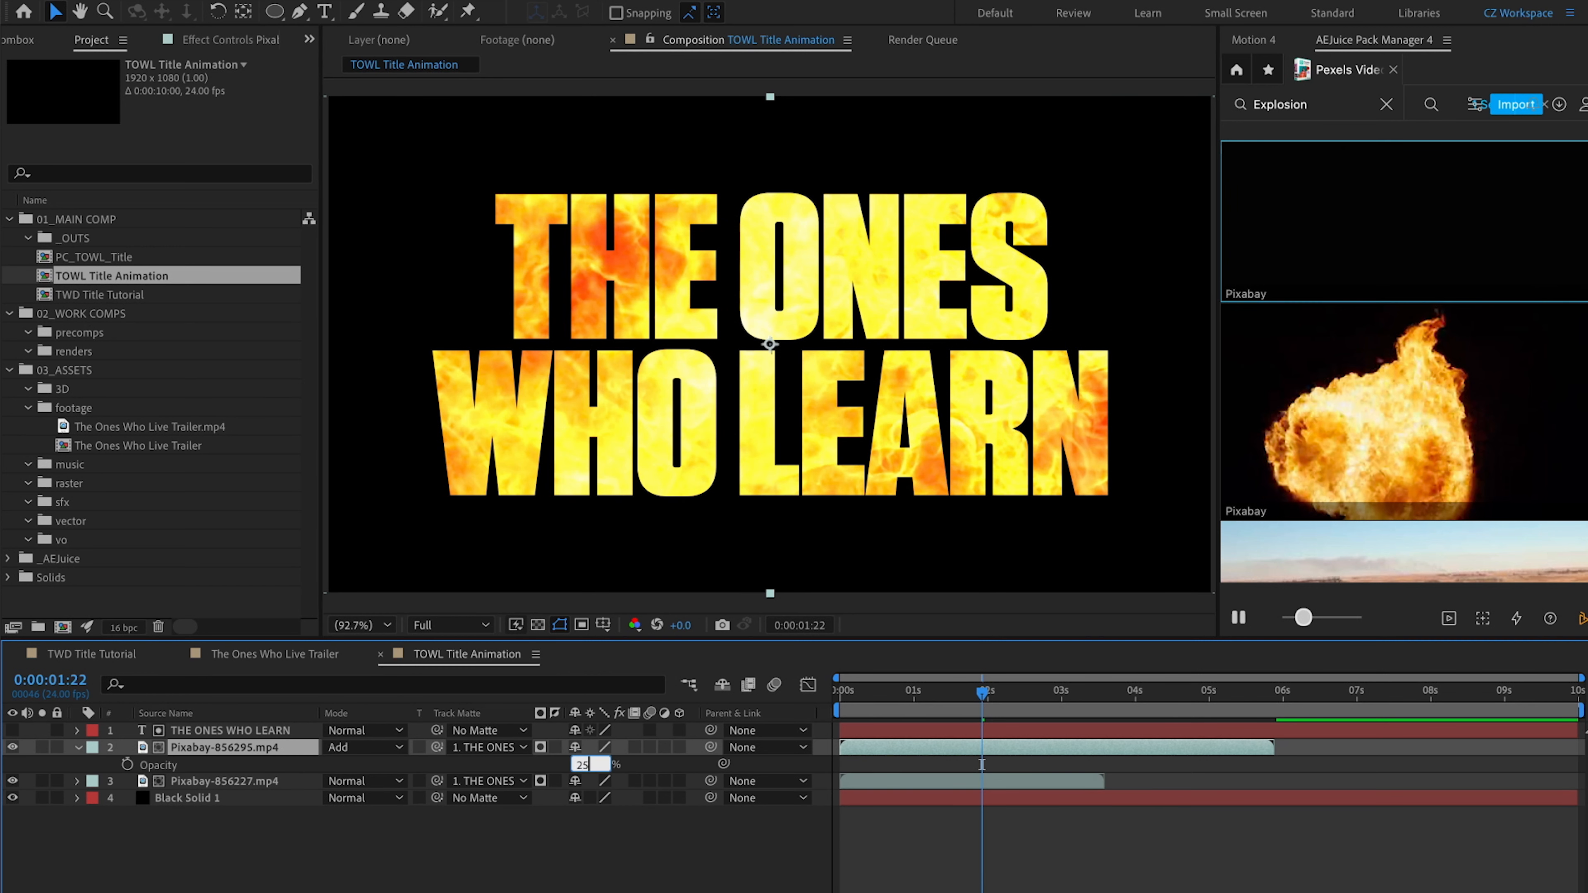
text(25)
key(Return)
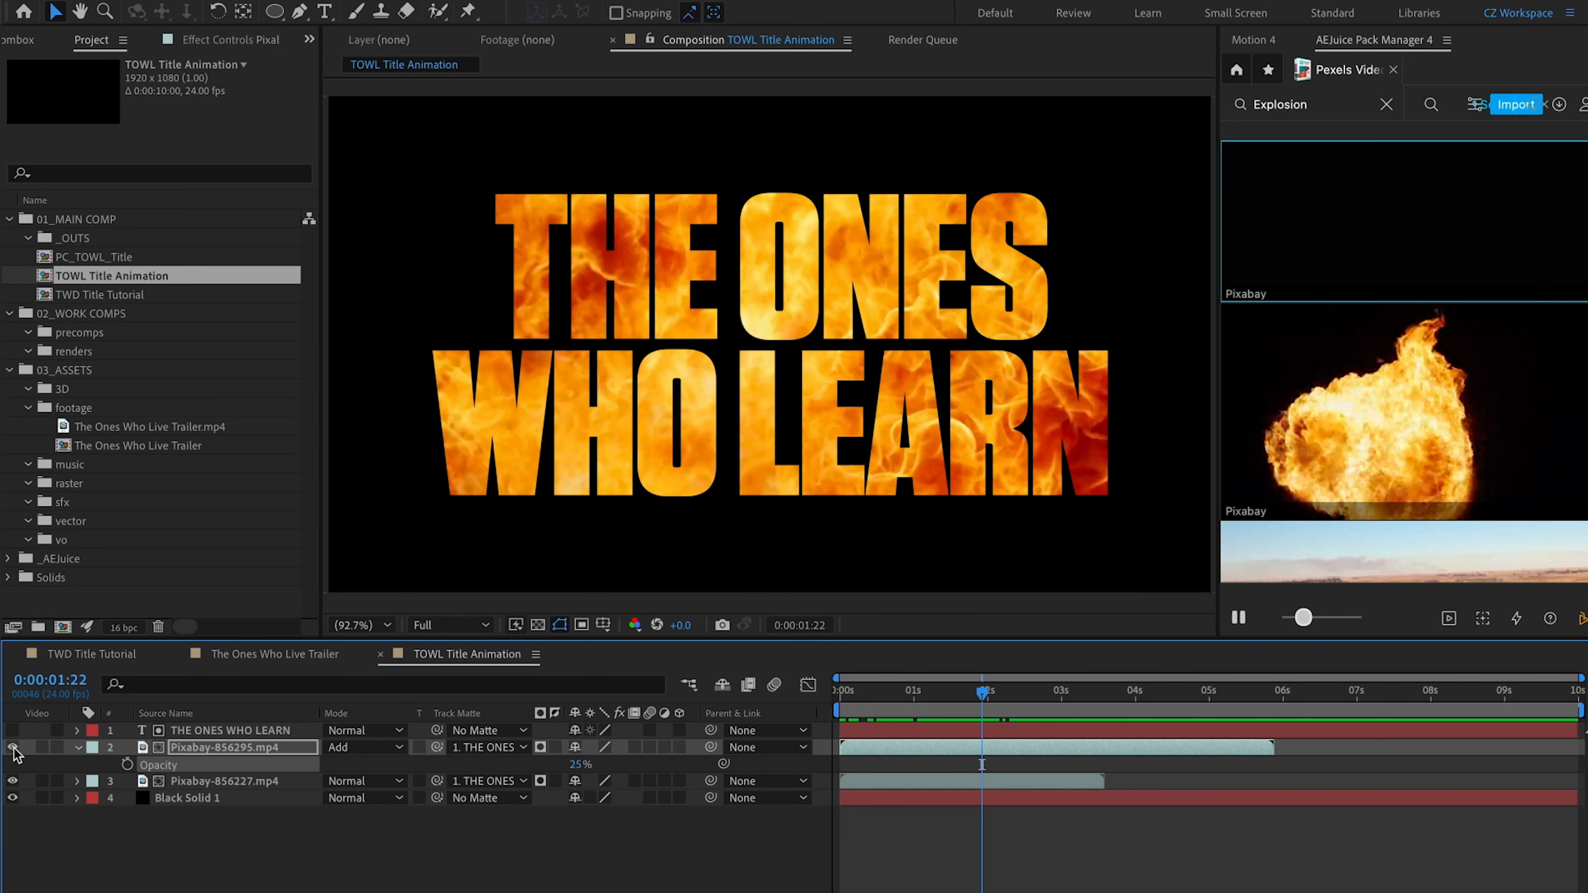
click(12, 746)
click(1014, 866)
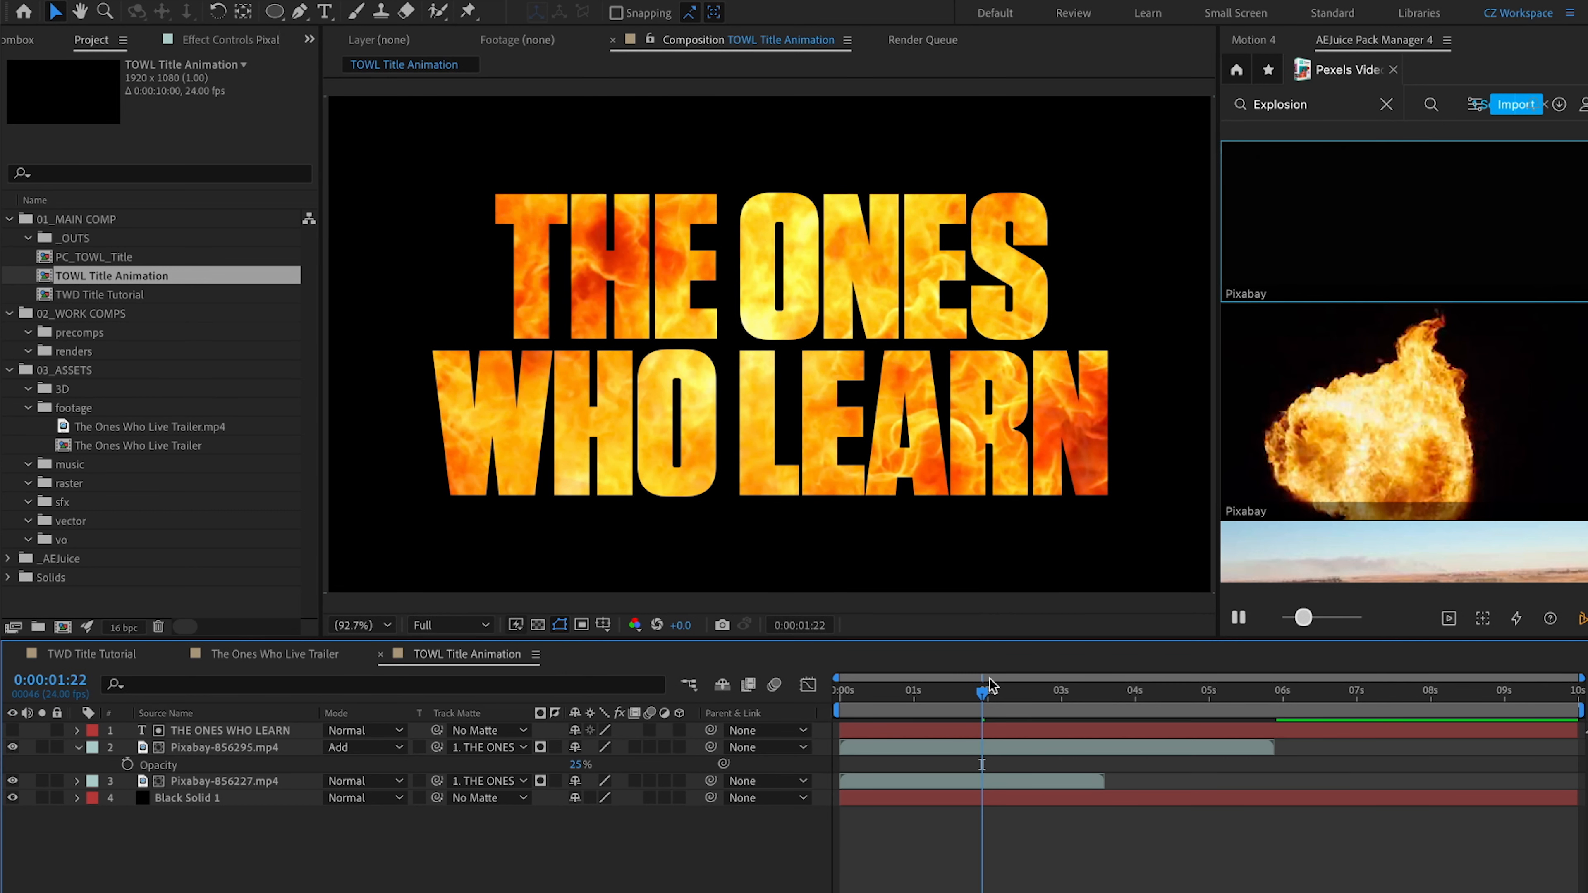
Trim the composition to a work area ending at 0:00:04:14 and preview the burning title
drag(983, 696, 747, 687)
key(n)
key(ctrl+shift+x)
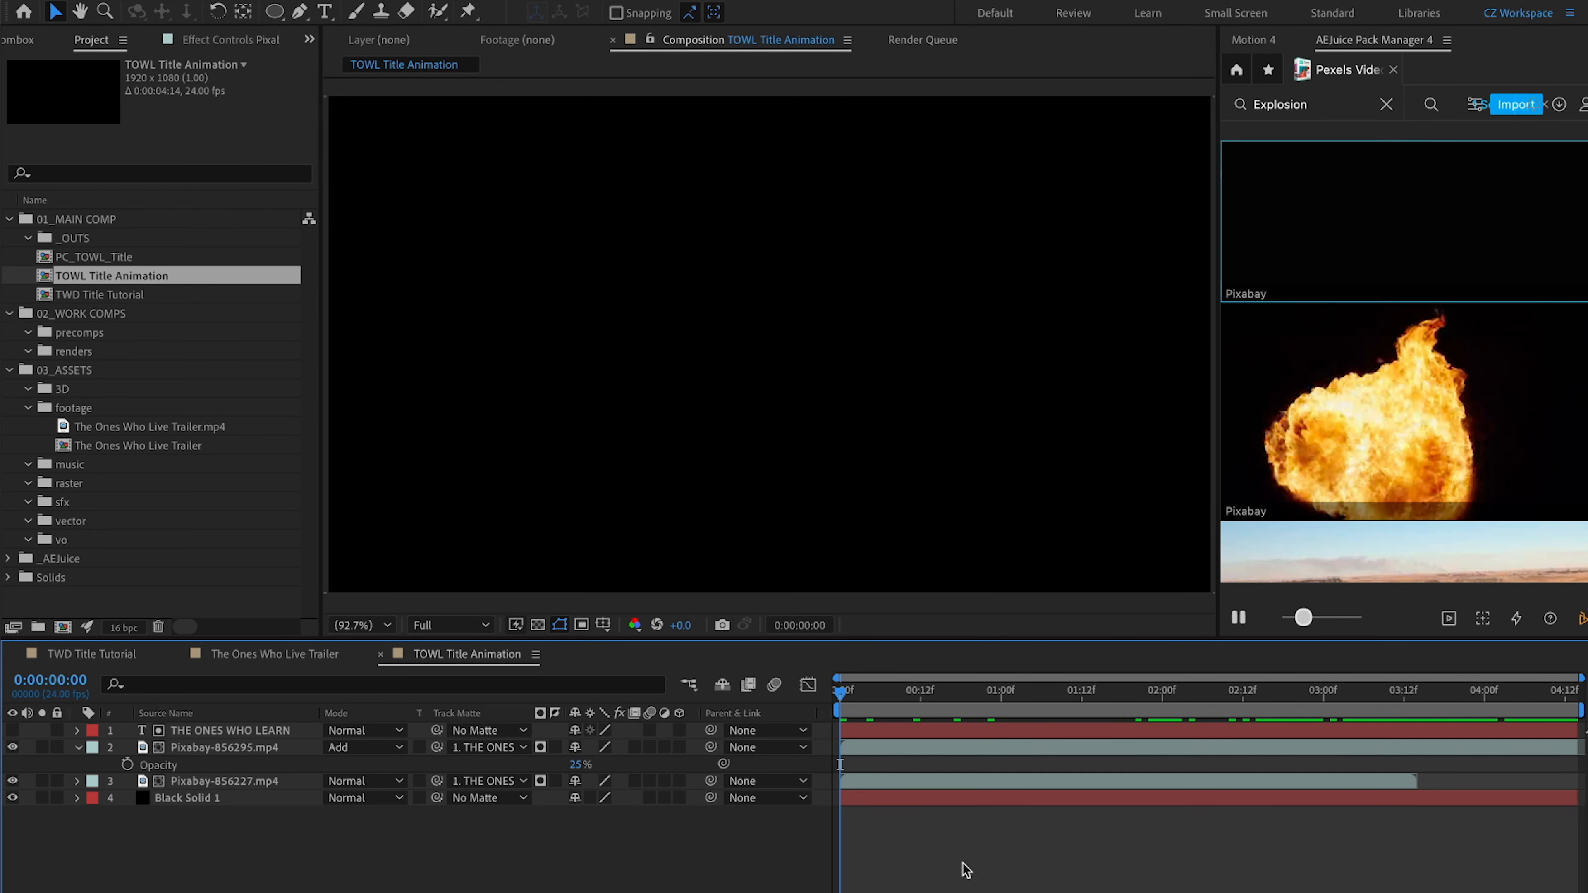
key(space)
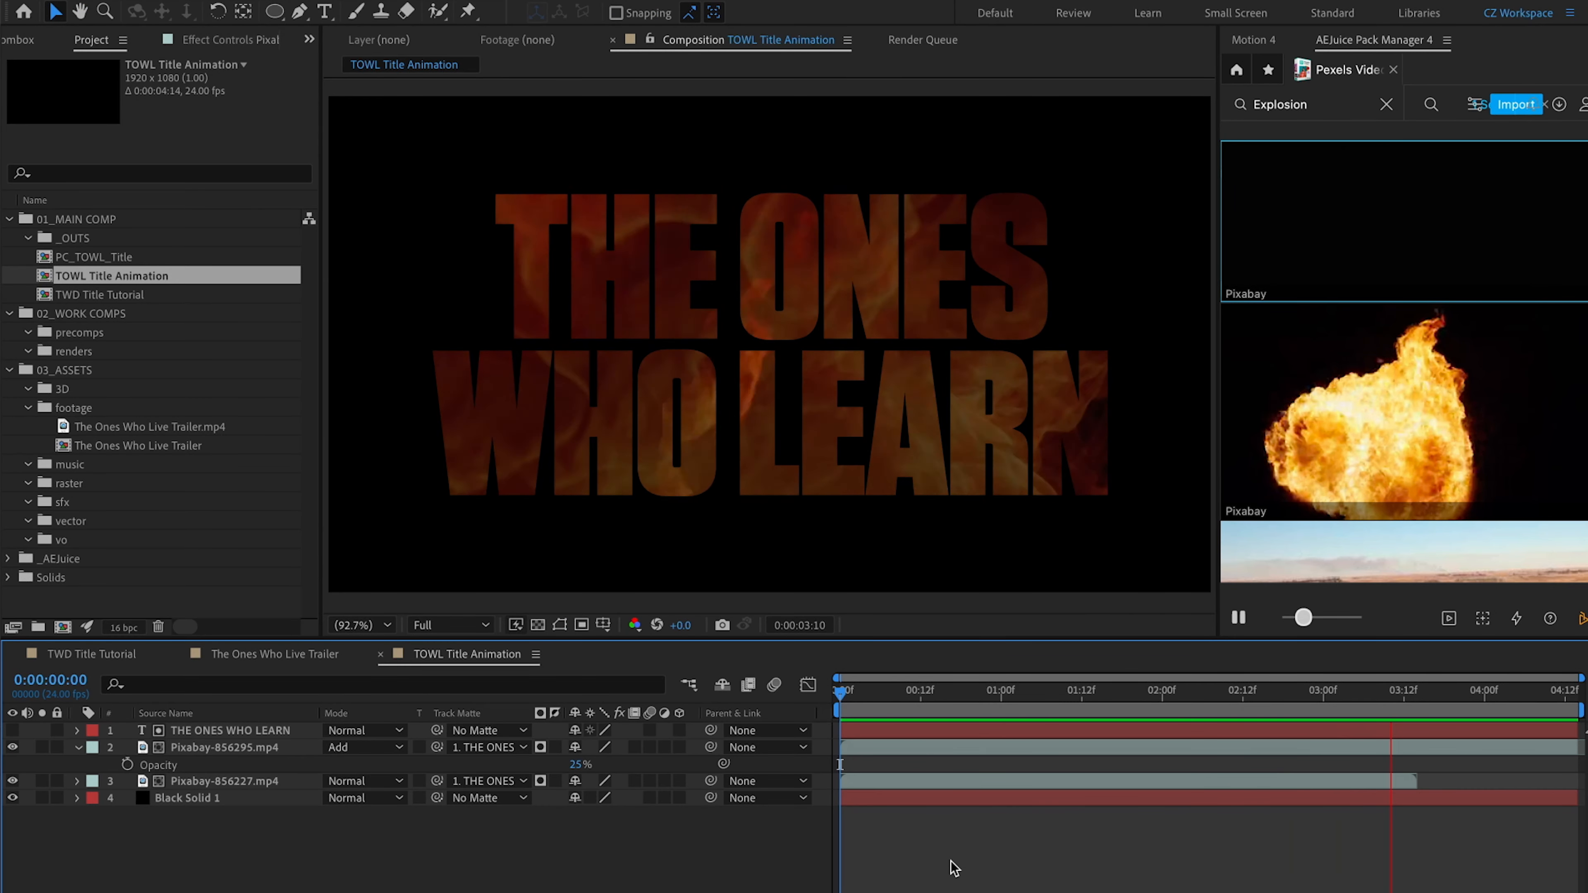
drag(898, 697, 1117, 693)
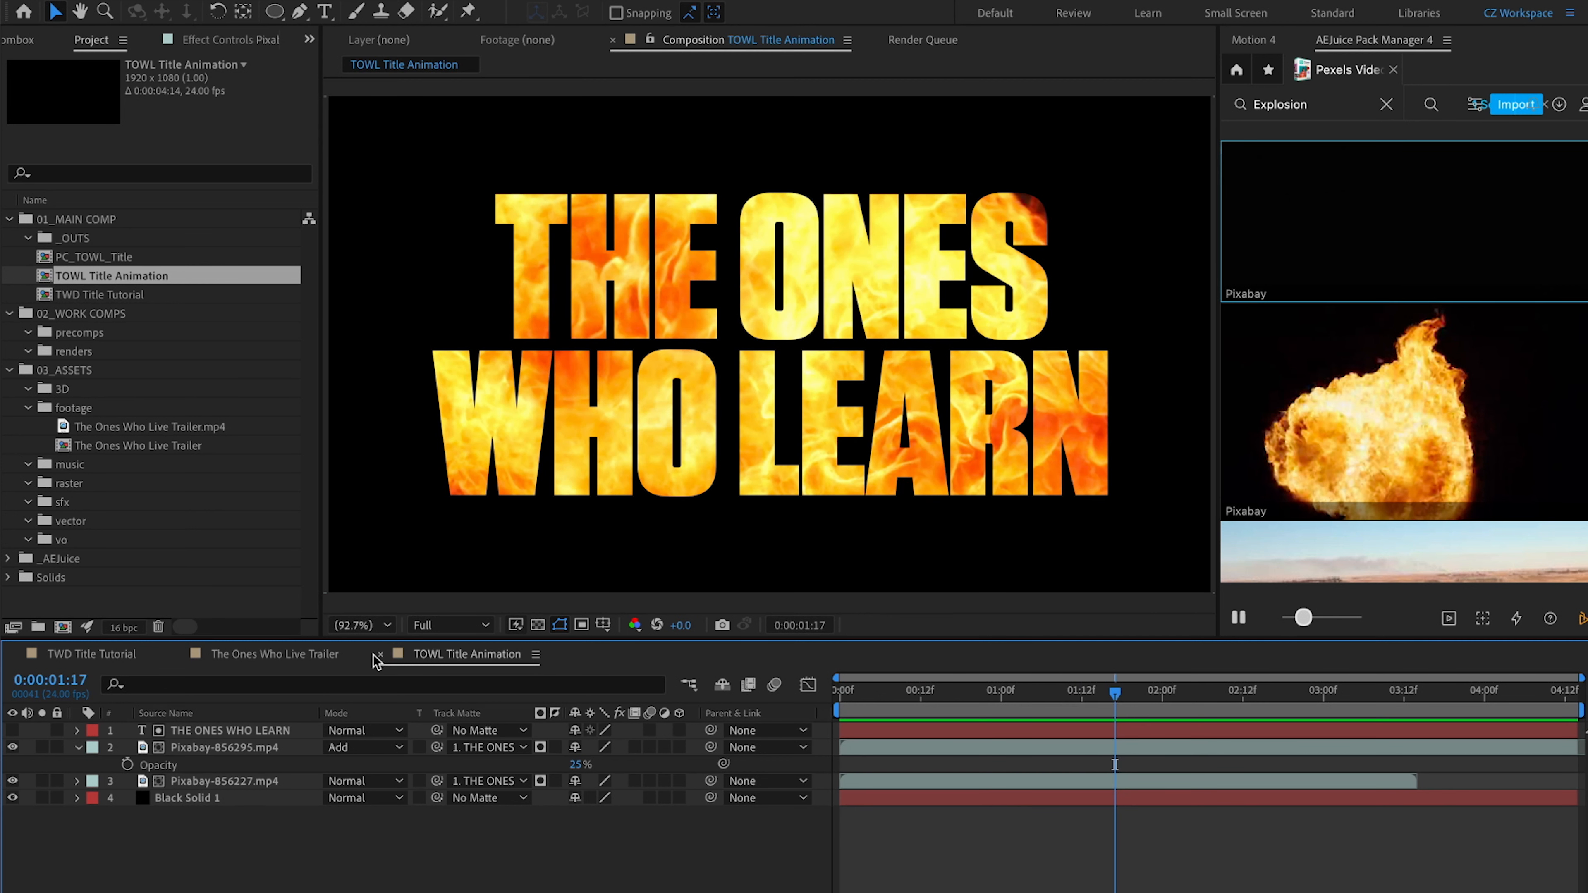
Examine the flames around the letter edges up close in The Ones Who Live Trailer composition
click(245, 654)
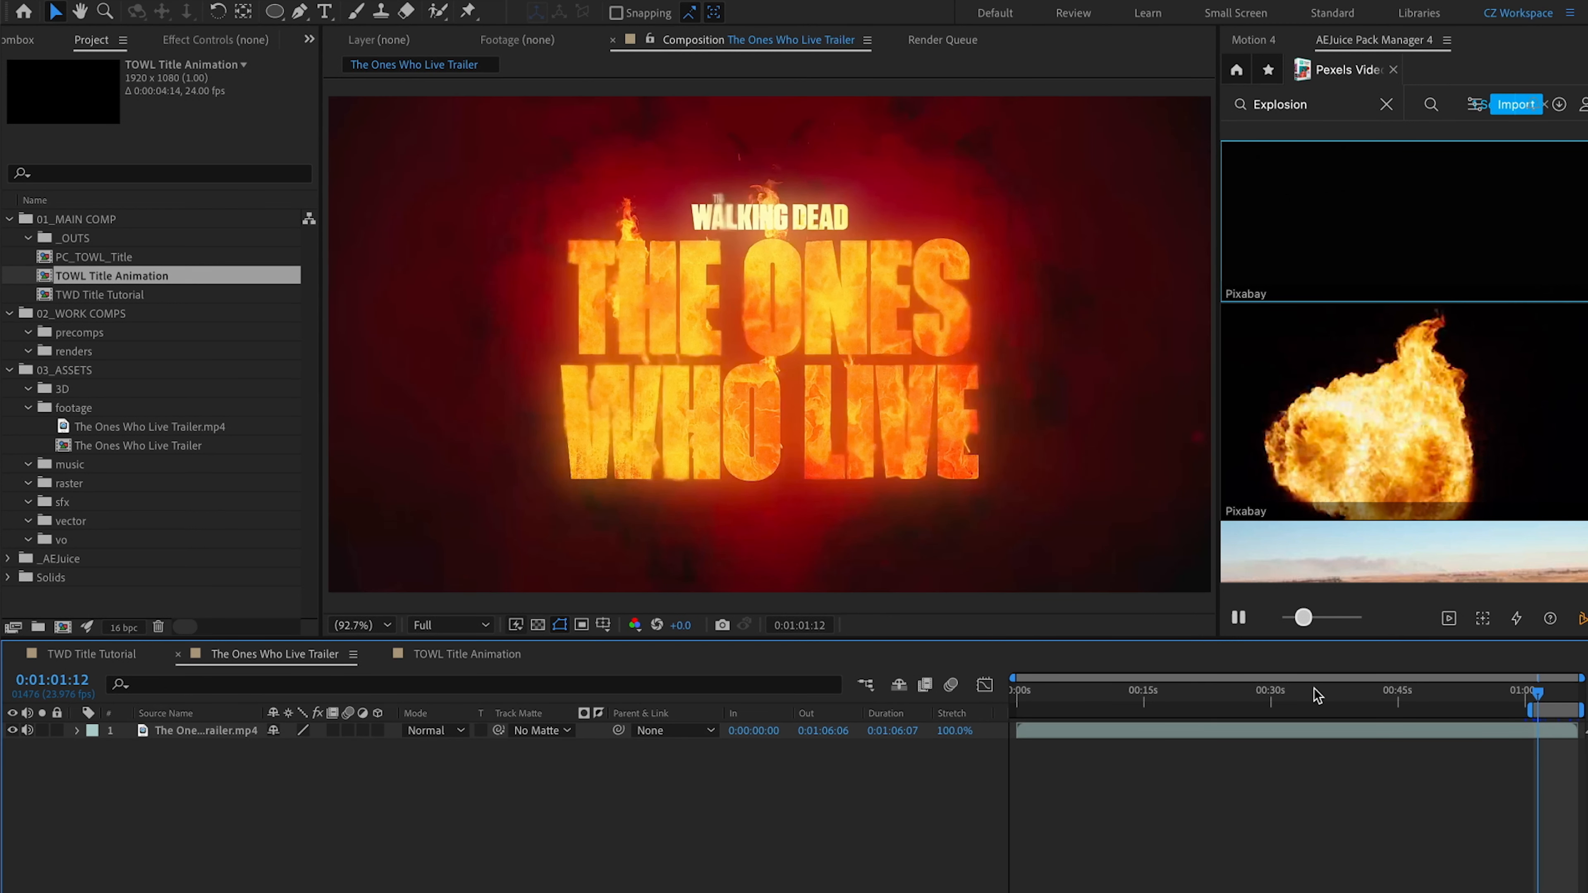
mouse_move(1540, 694)
mouse_down()
mouse_move(1564, 694)
mouse_move(1536, 696)
mouse_up()
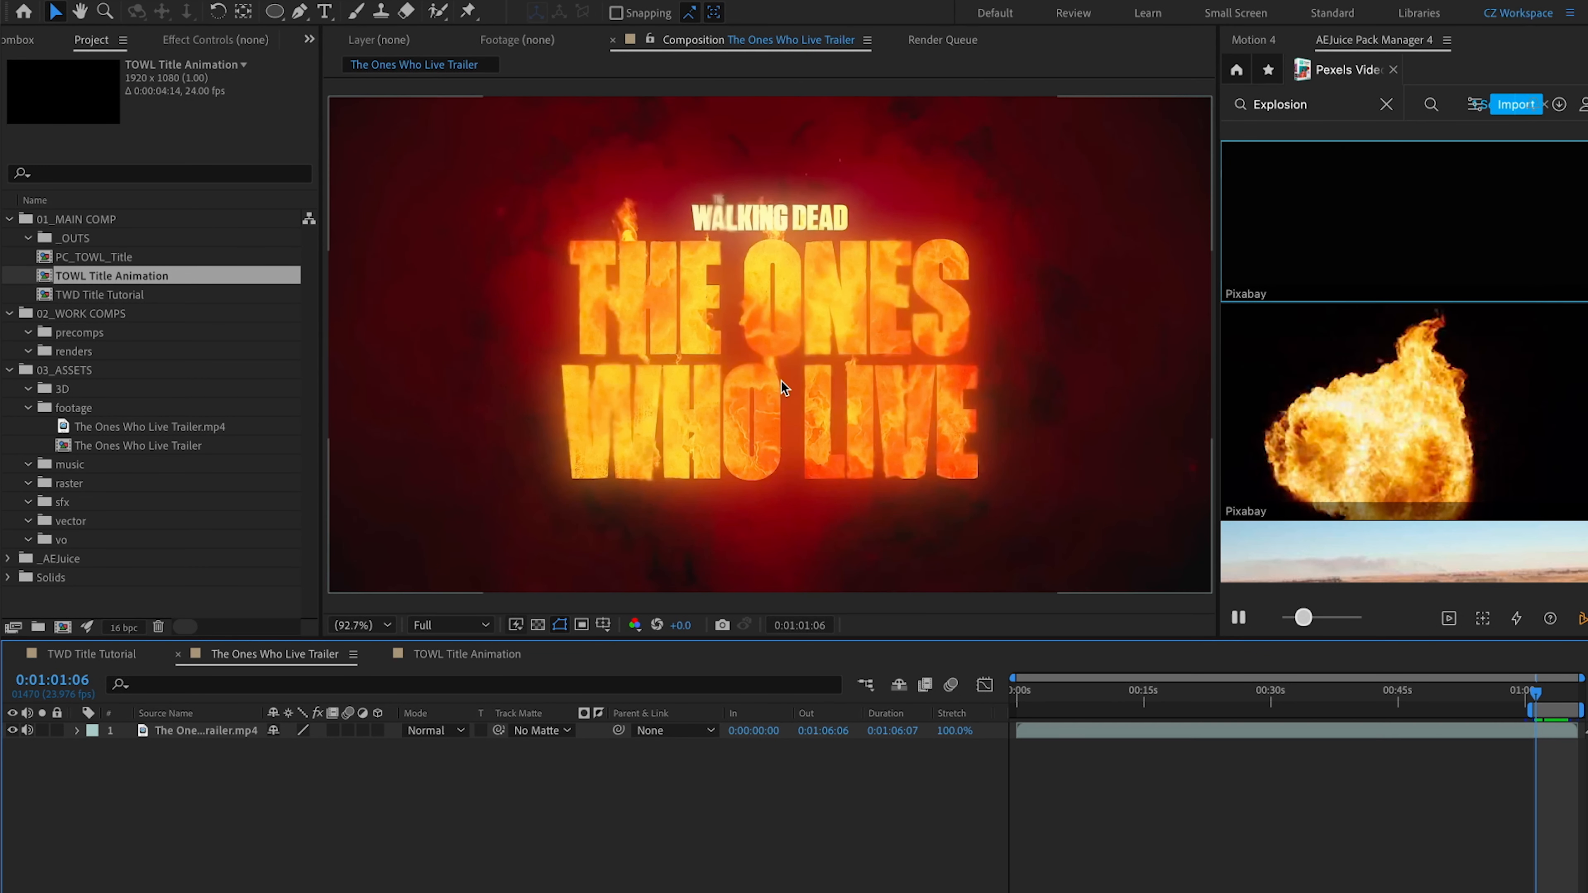
scroll(740, 315, up, 1)
key(period)
mouse_move(816, 448)
mouse_down()
mouse_move(851, 330)
mouse_move(824, 437)
mouse_up()
drag(639, 475, 615, 438)
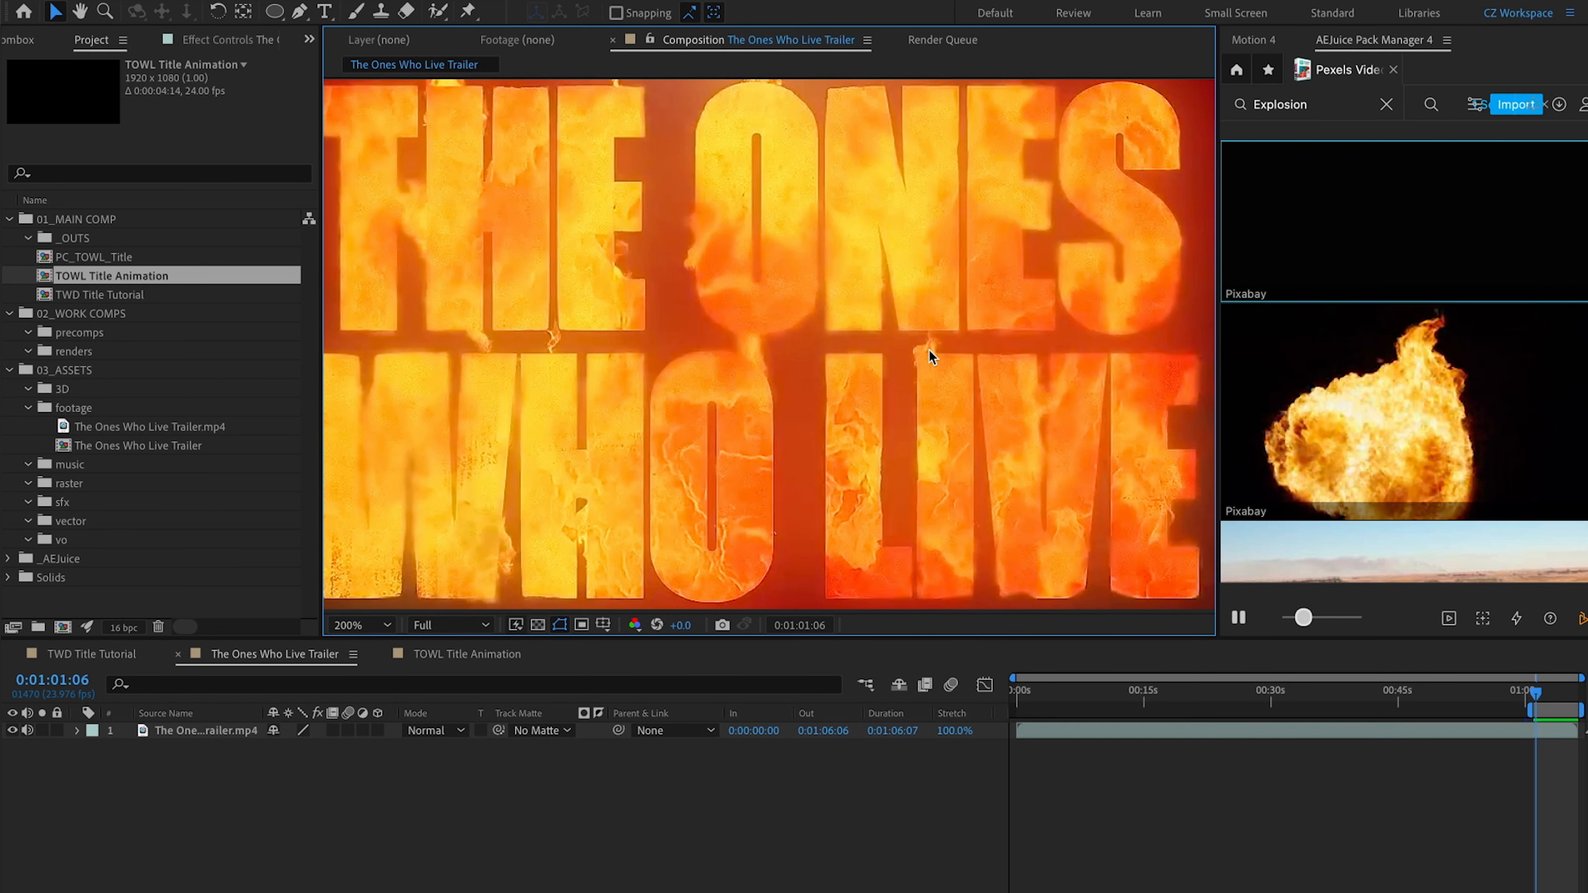
mouse_move(723, 291)
mouse_down()
mouse_move(765, 355)
mouse_move(726, 298)
mouse_up()
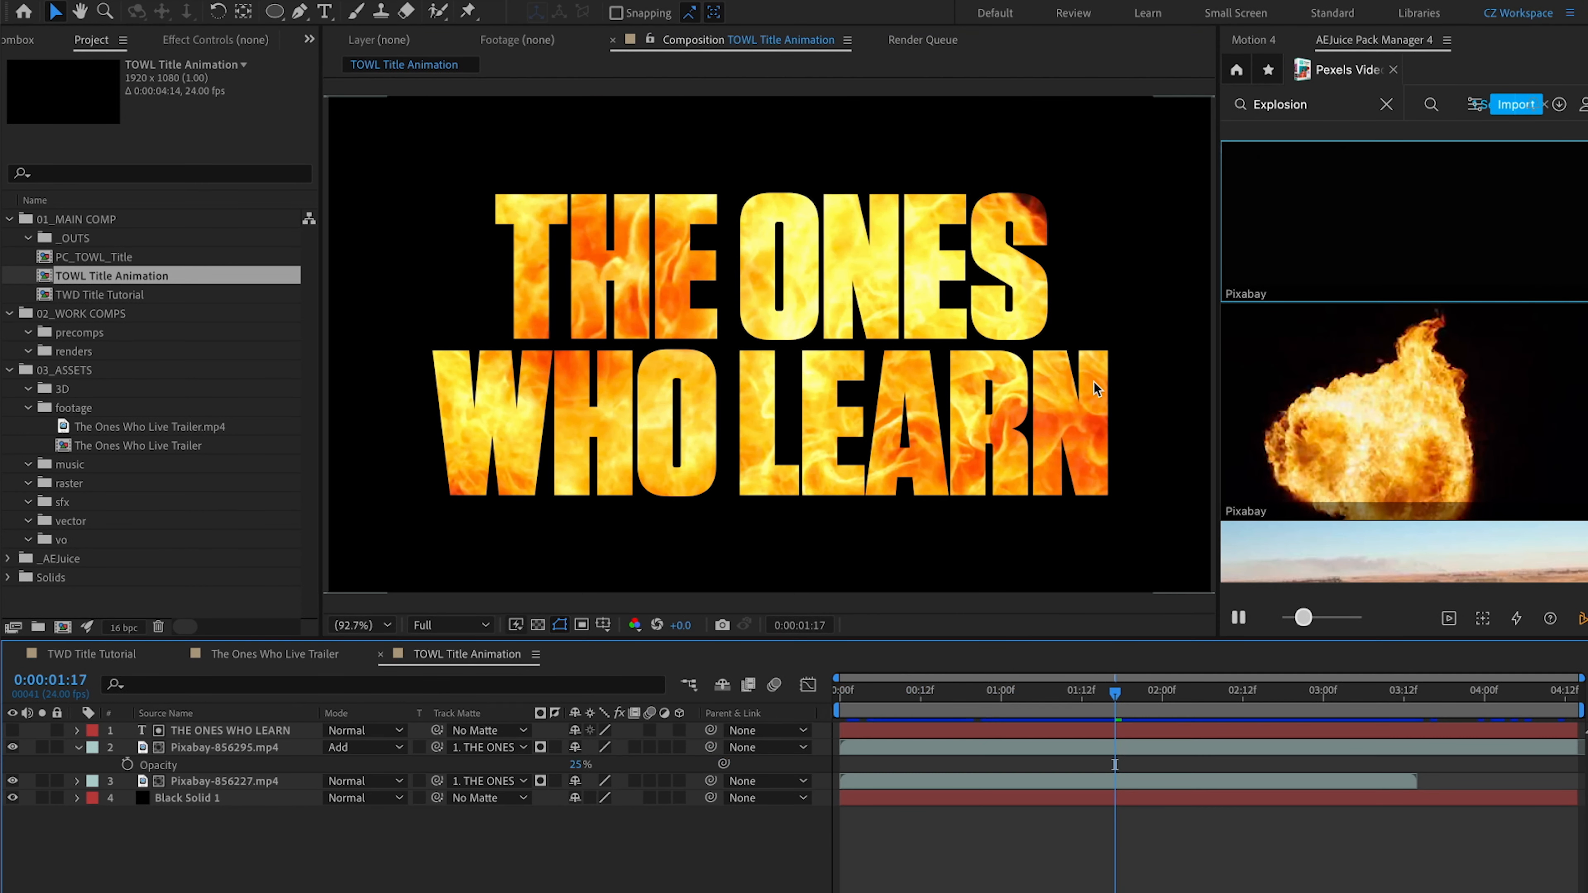
Search the stock videos for "flame" and import the first clip into the TOWL Title Animation composition
double_click(1287, 105)
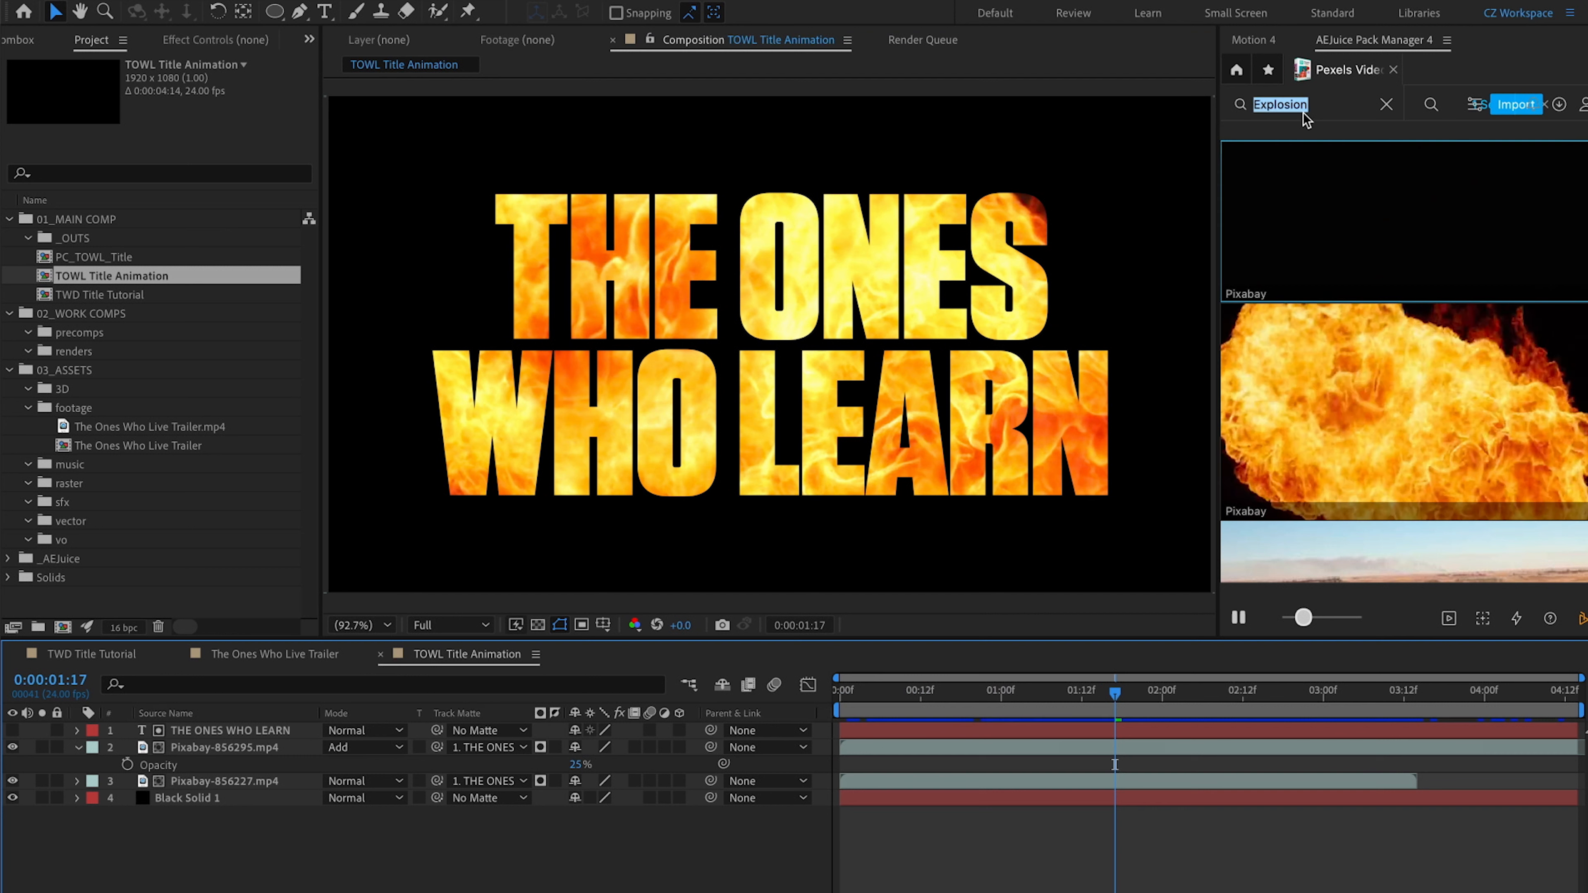
text(flame)
key(Return)
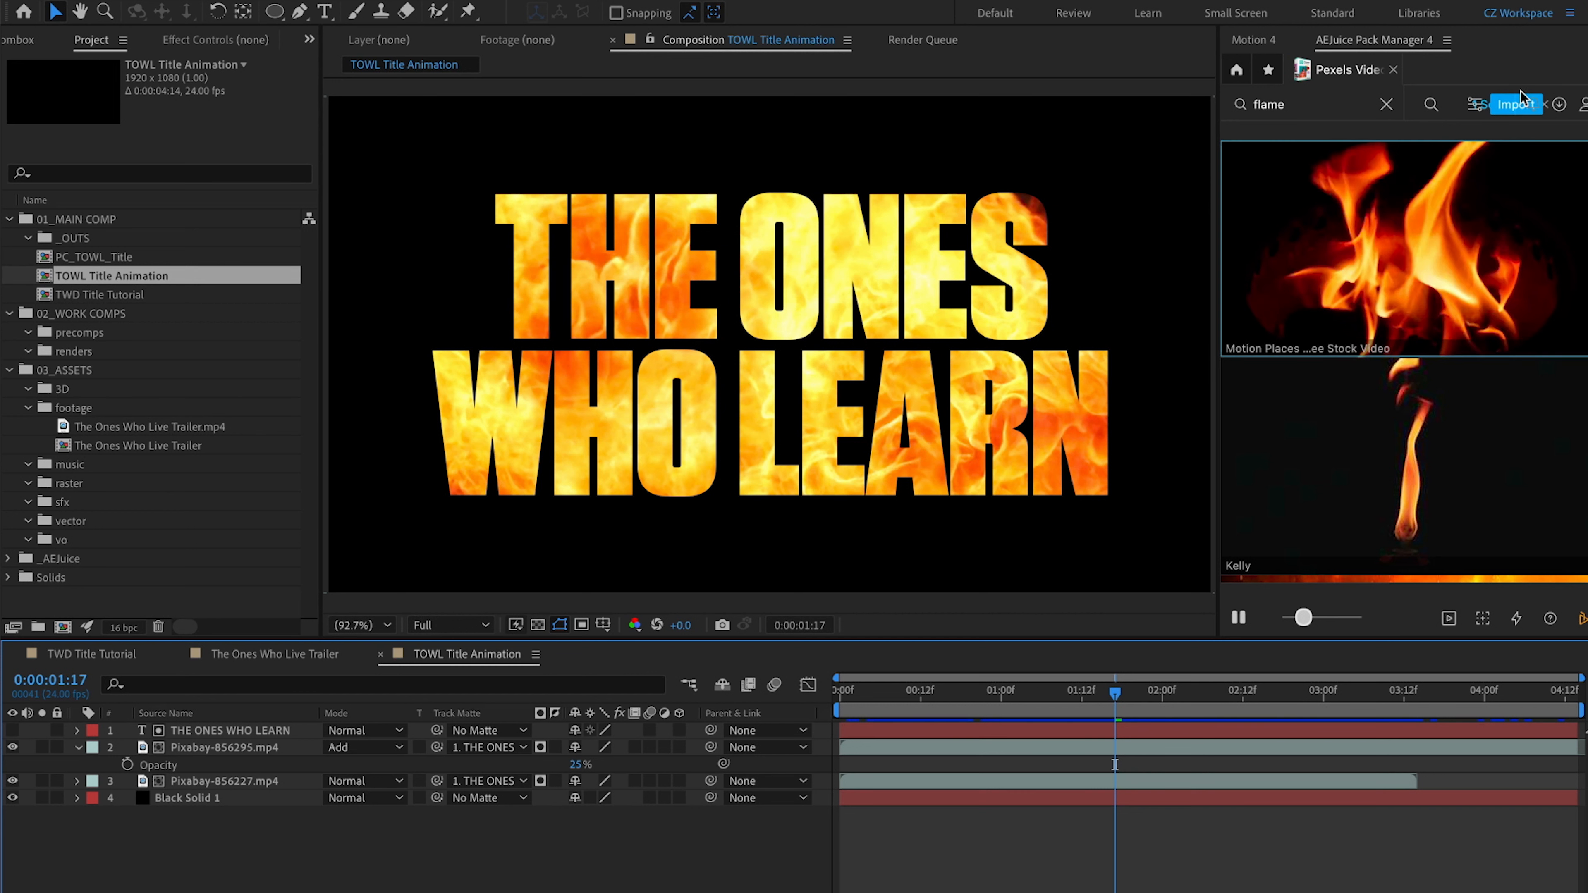
drag(1207, 489, 1153, 543)
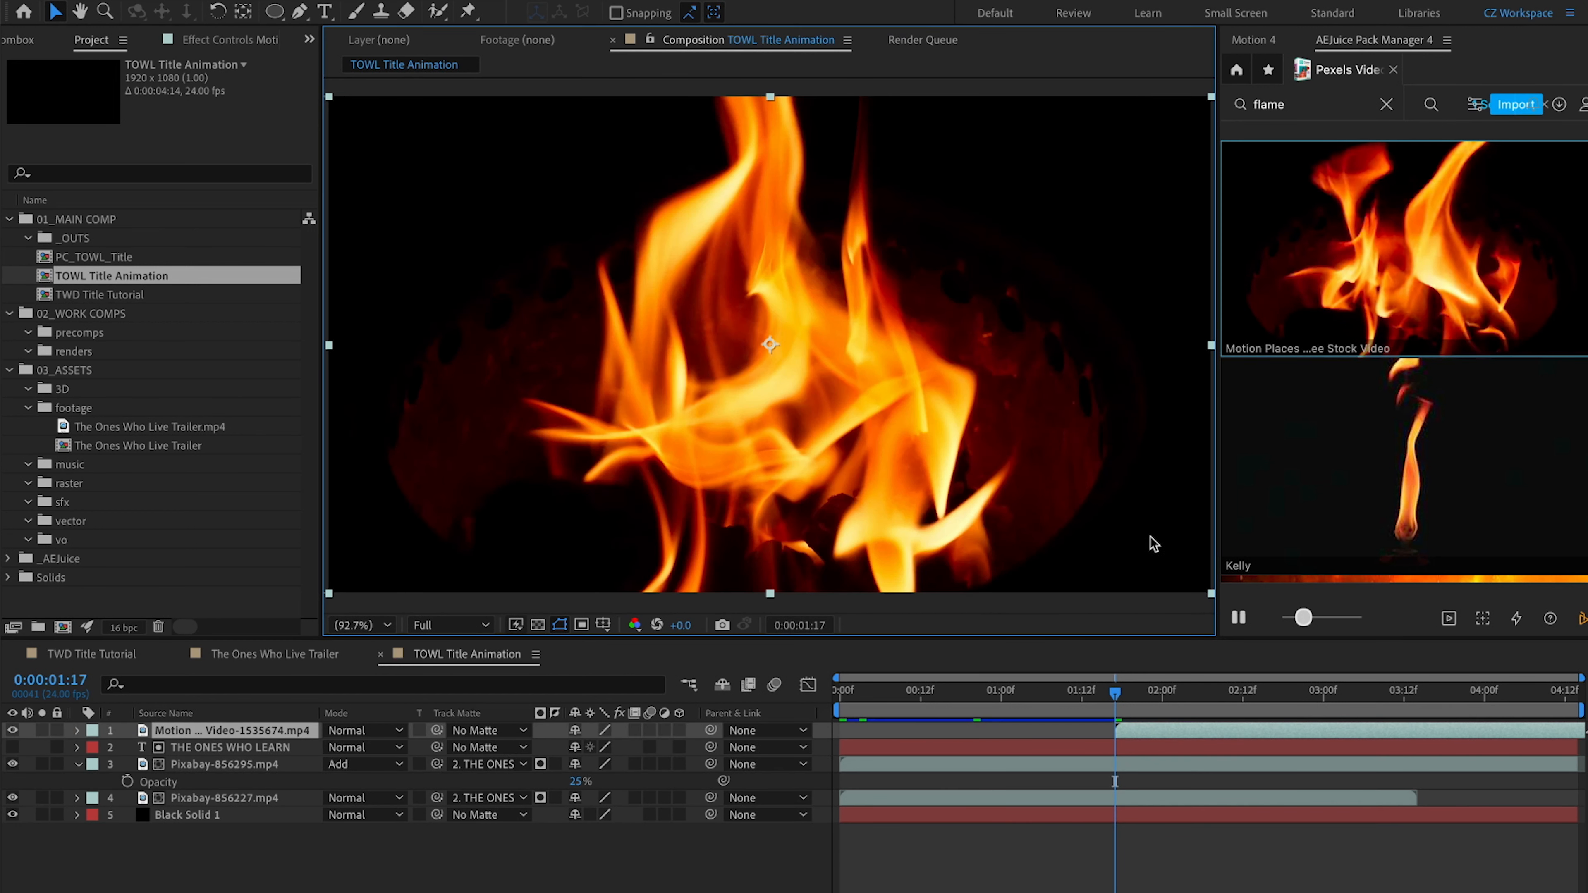
Align the flame clip to the composition's start and set its blending mode to Screen
drag(1153, 738, 890, 741)
click(354, 731)
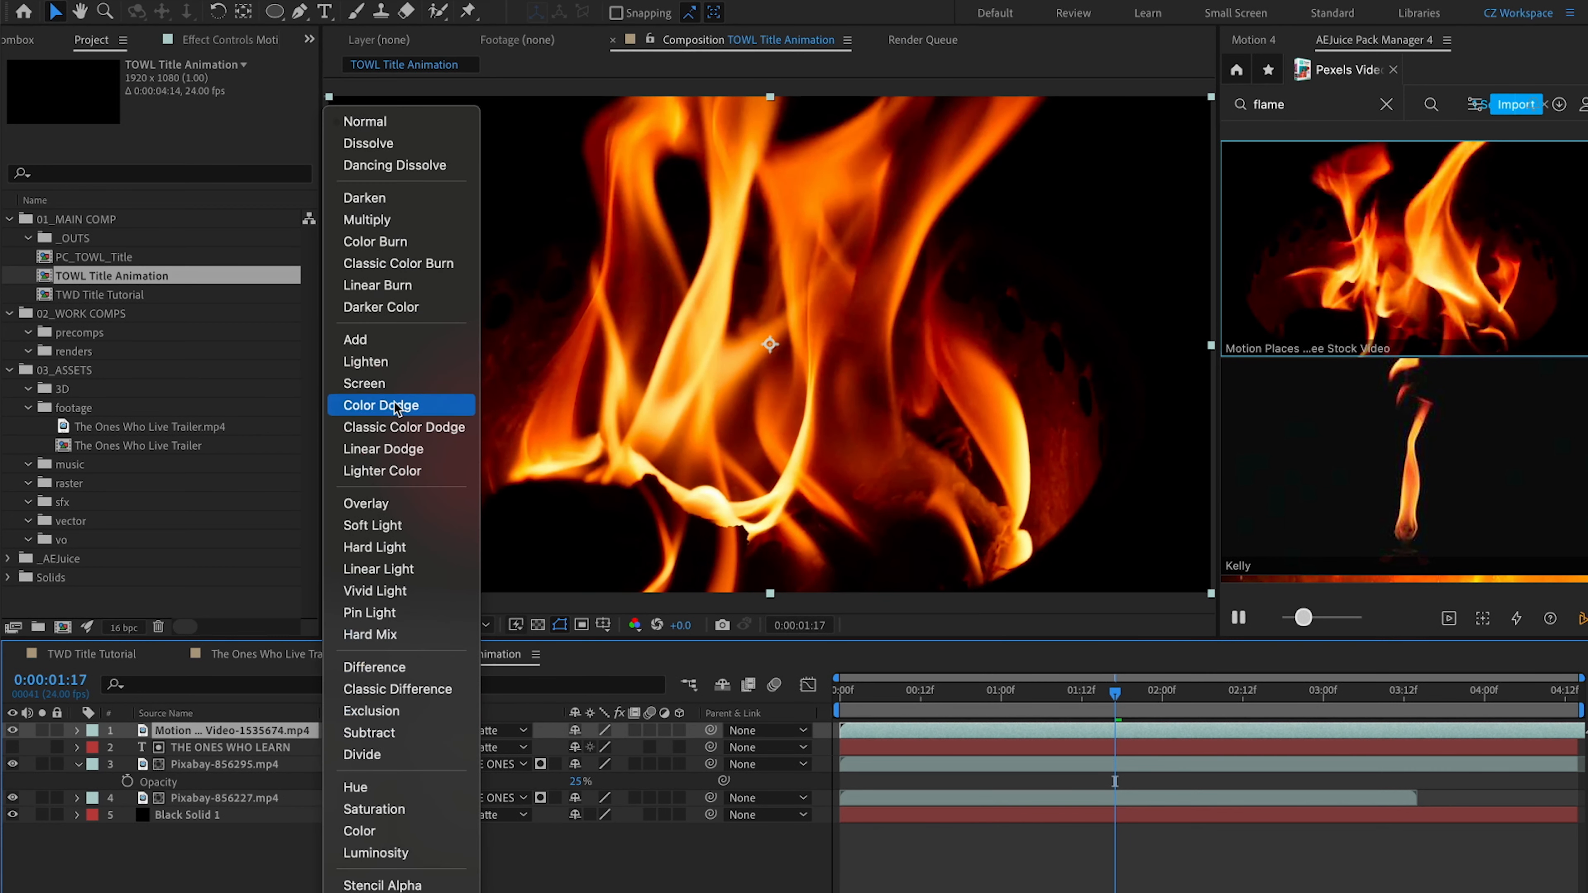
click(380, 382)
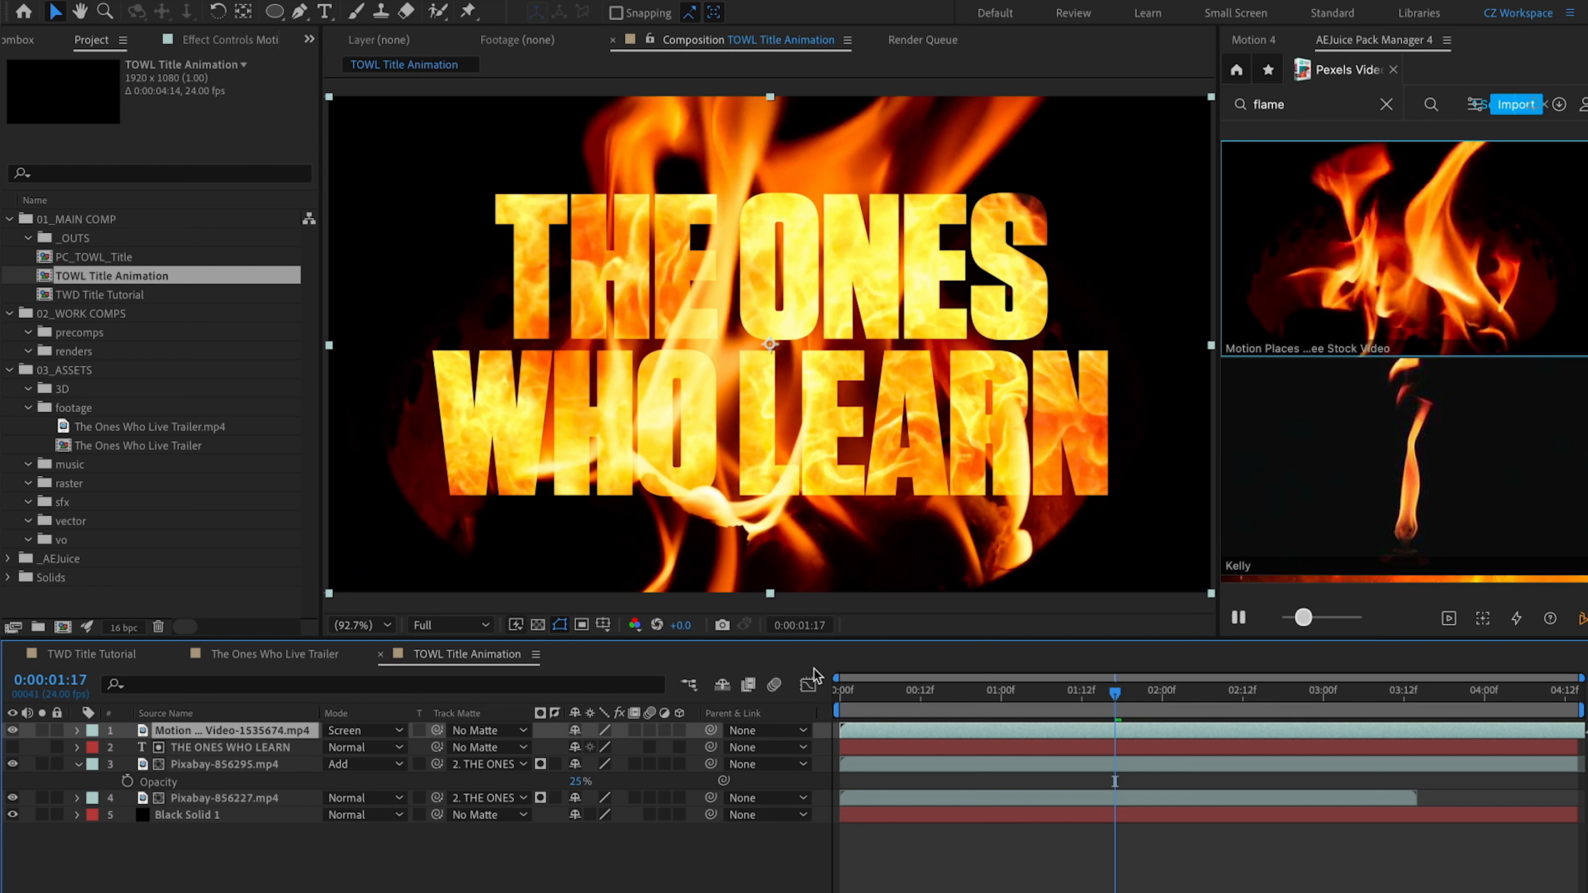
Solo the flame clip and apply a Curves effect, pulling the RGB shadows down to darken the background
click(41, 730)
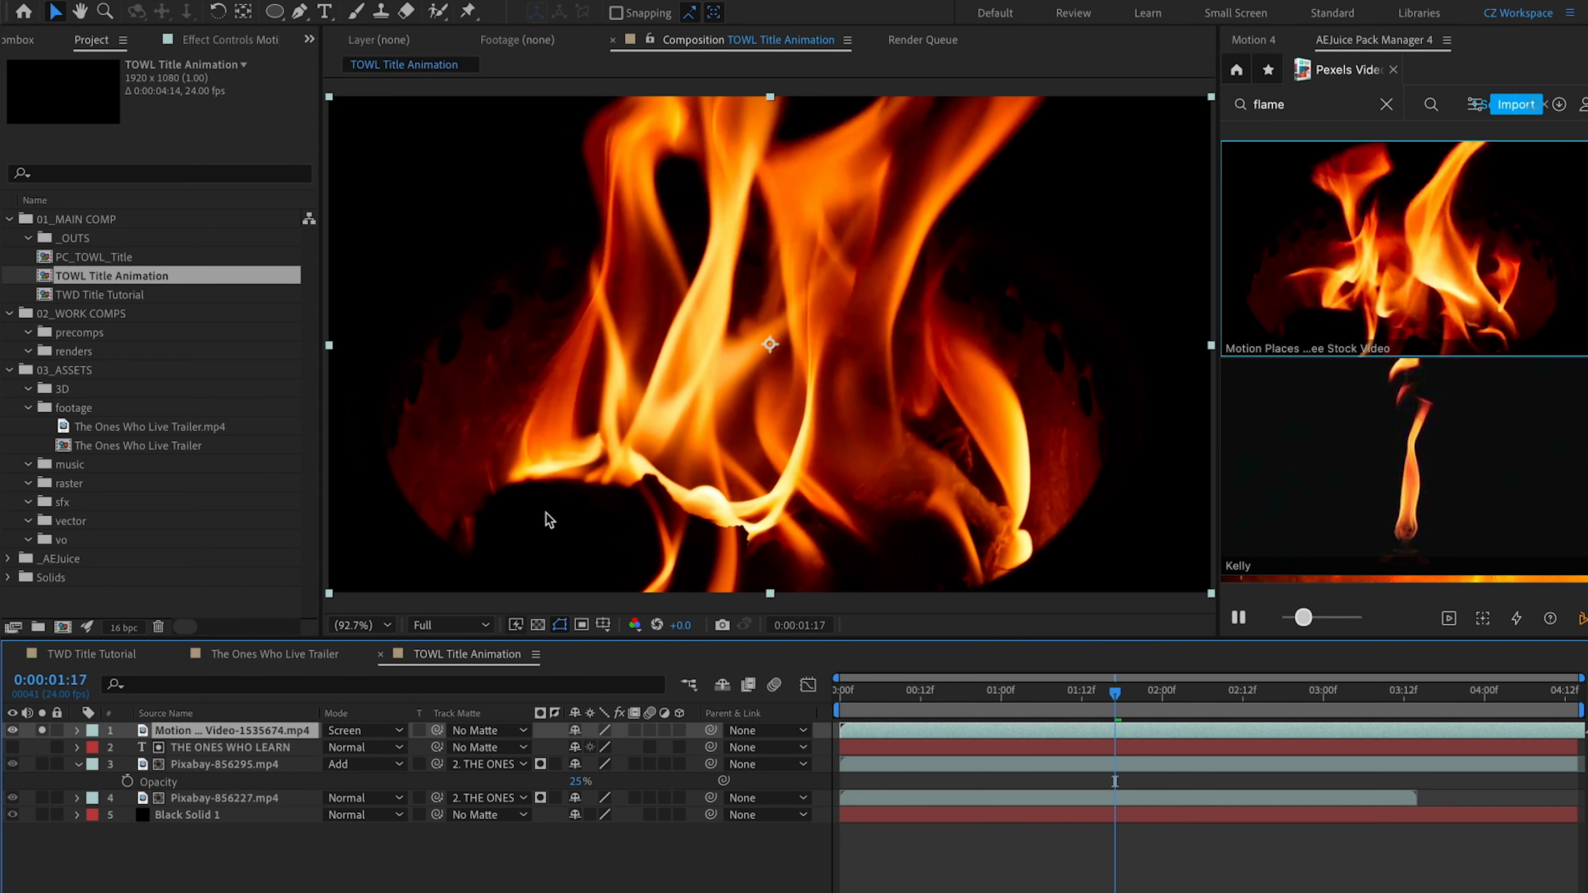
key(ctrl+space)
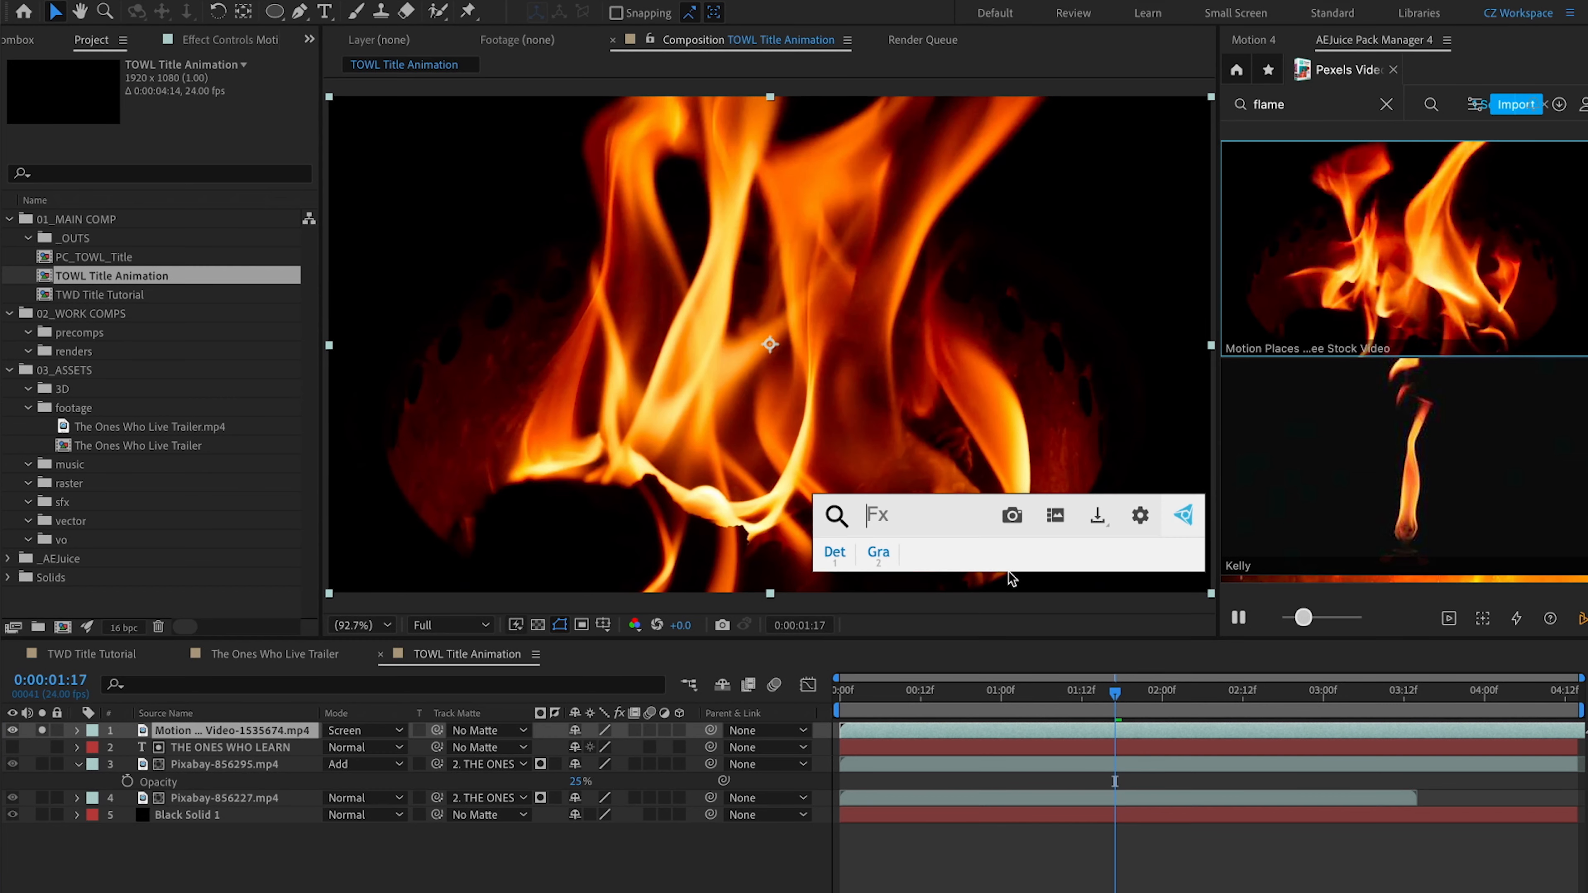
text(curv)
click(1009, 571)
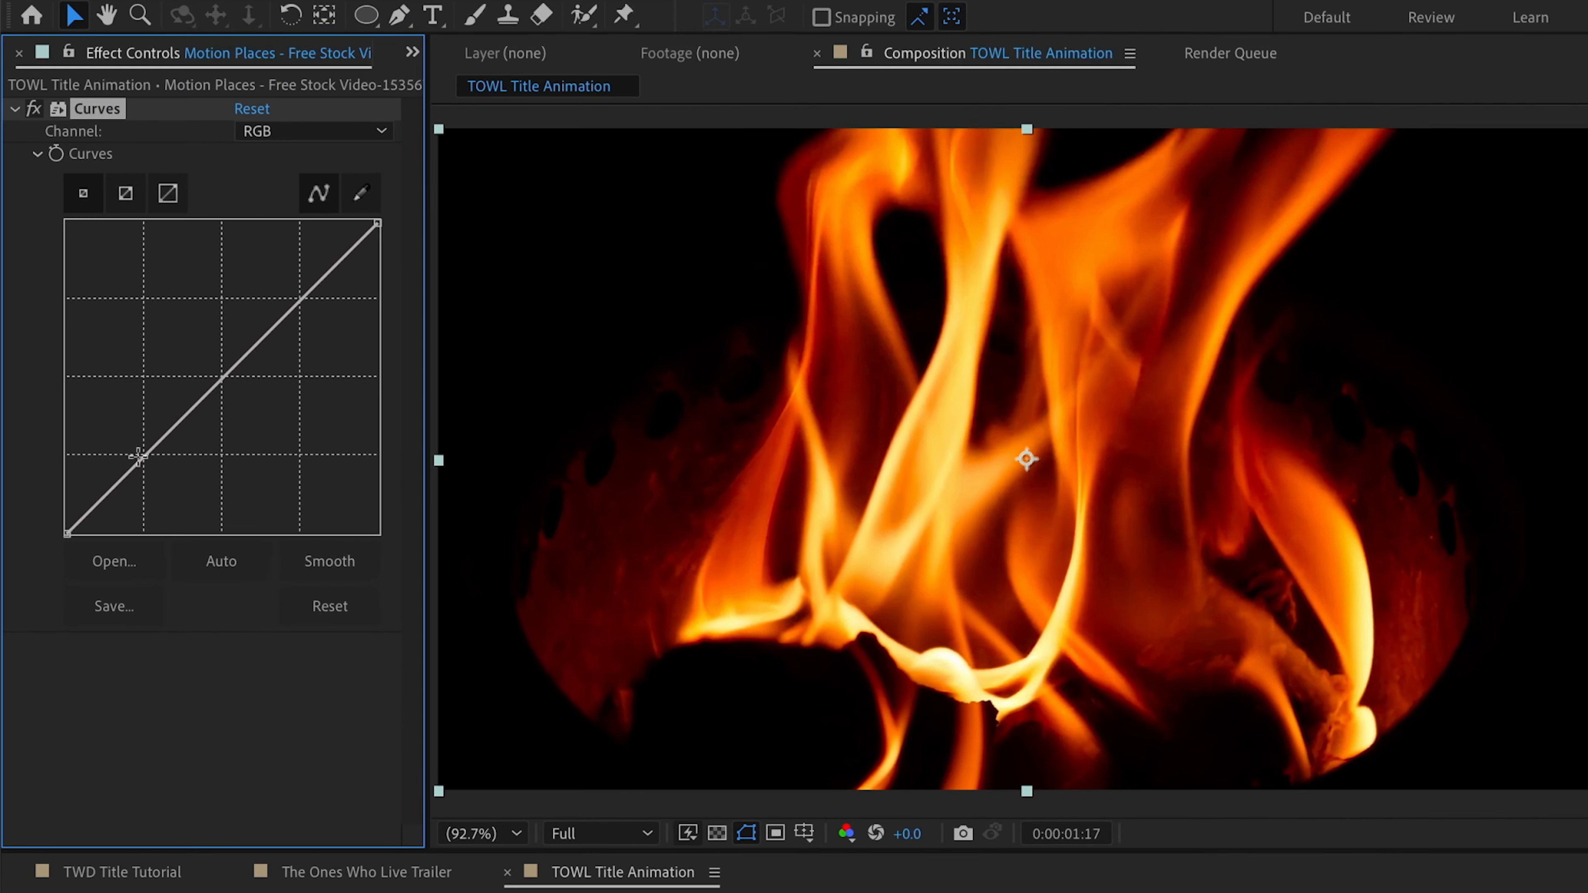
drag(138, 456, 156, 517)
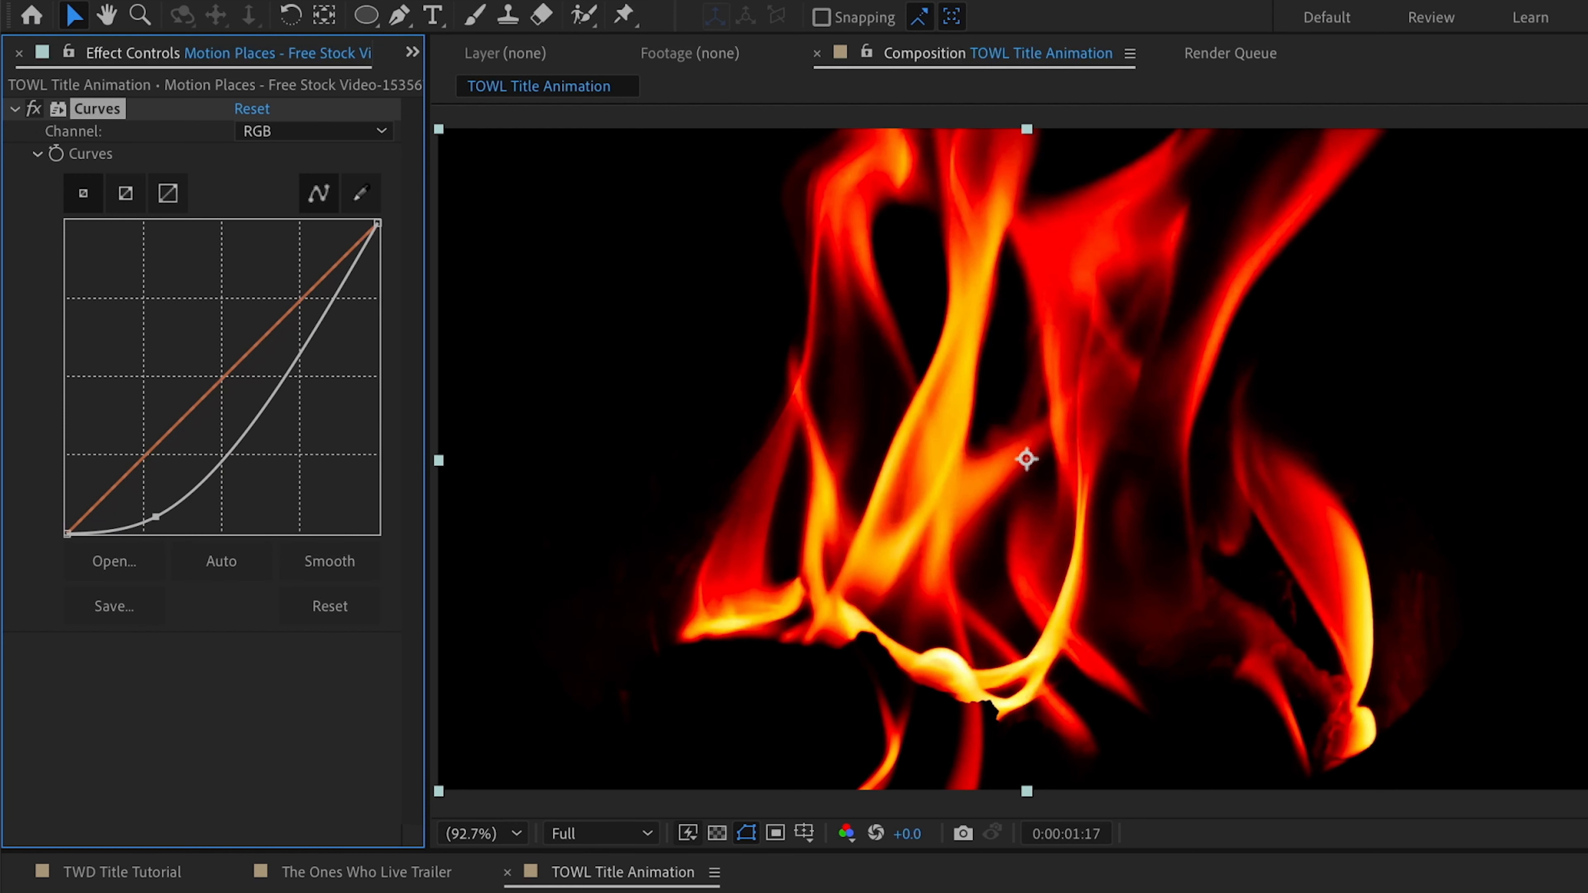
Add a Hue/Saturation effect to the flame clip with Master Hue at +10.0° and unsolo the layer
key(ctrl+space)
text(hue)
click(966, 618)
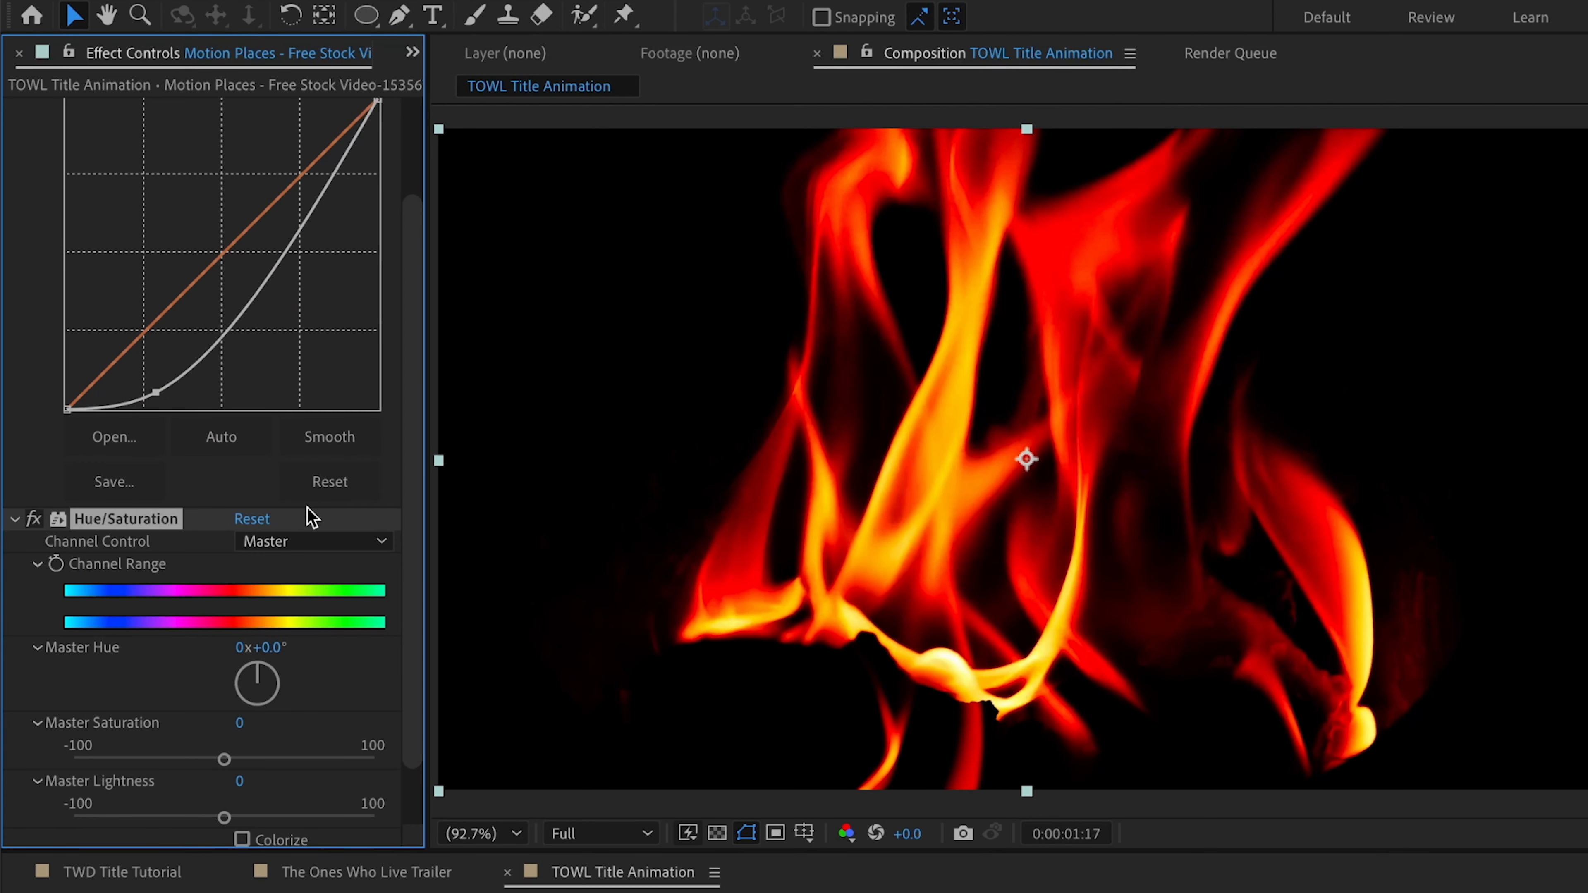
drag(277, 656, 279, 647)
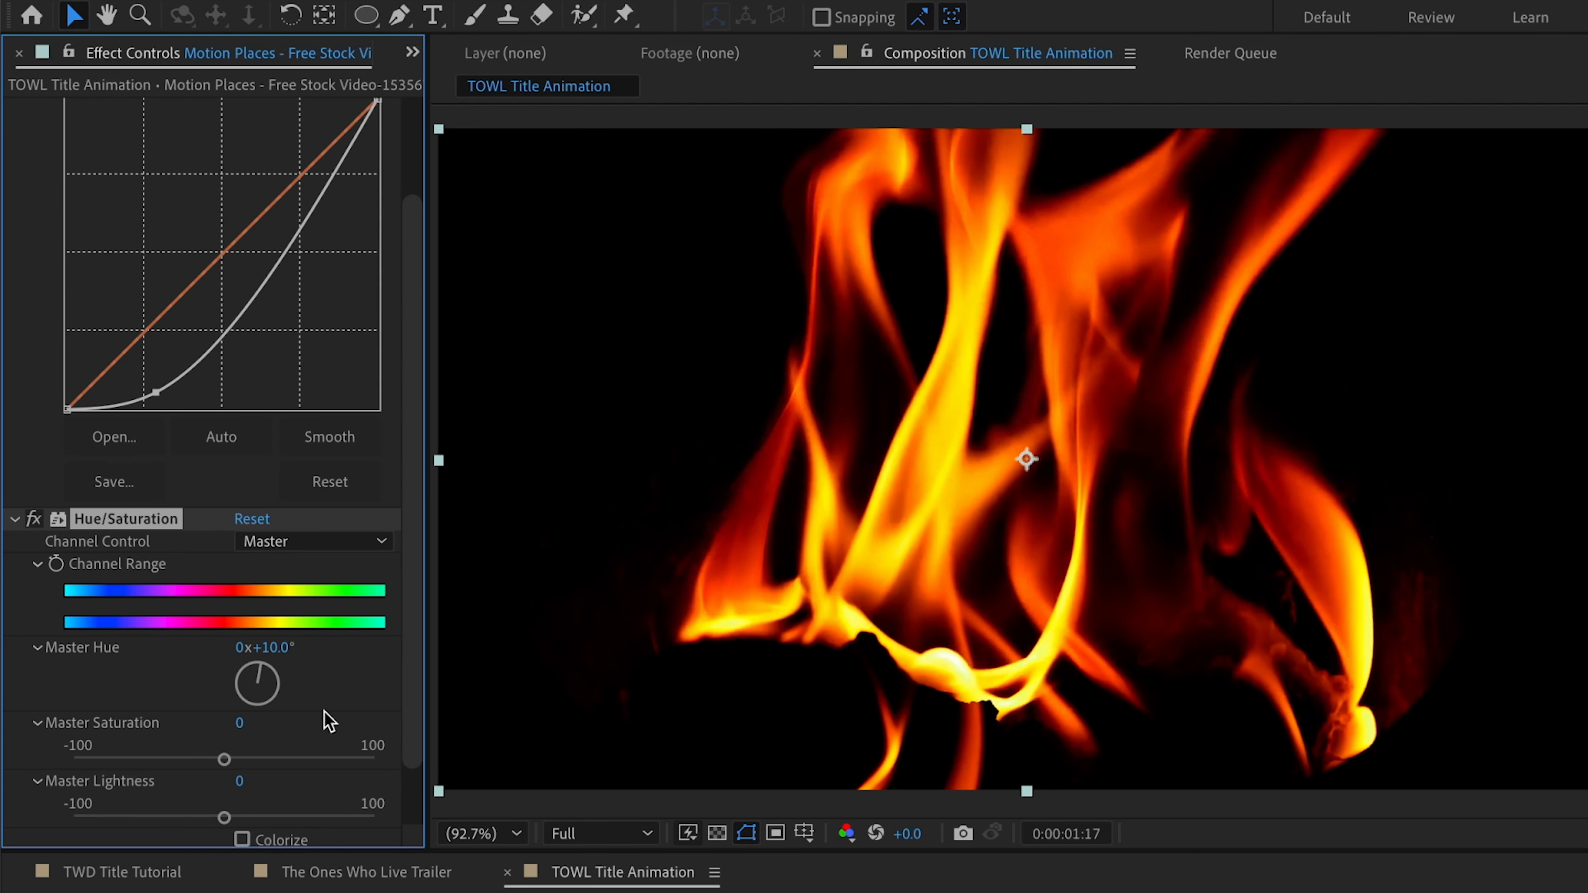
click(56, 891)
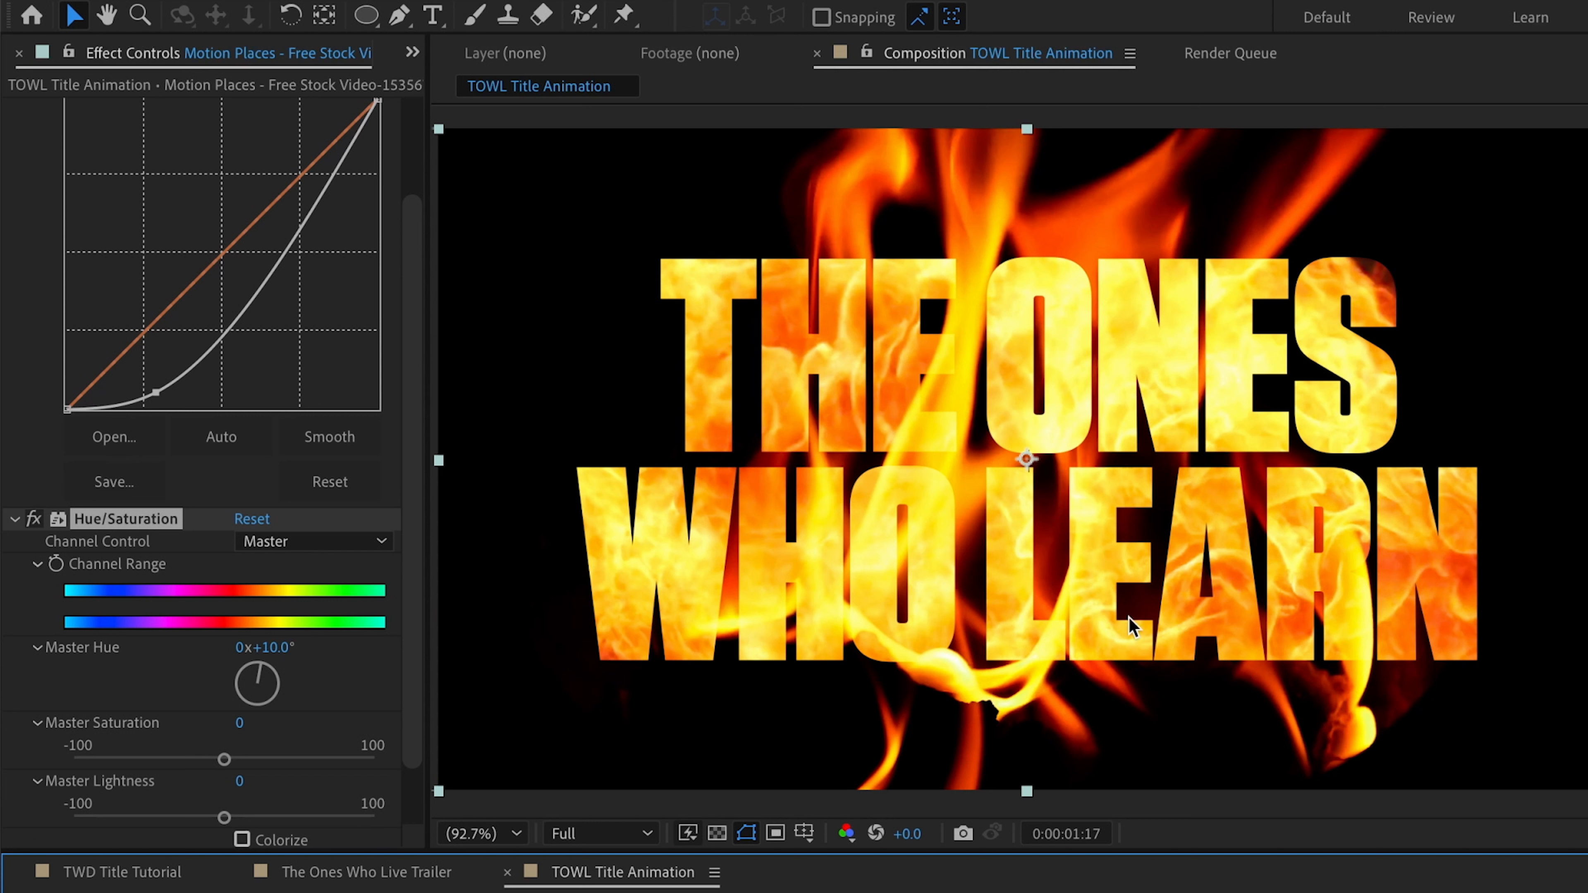
Scale the flame clip down over the W of WHO and place its layer beneath both explosion clips
click(500, 891)
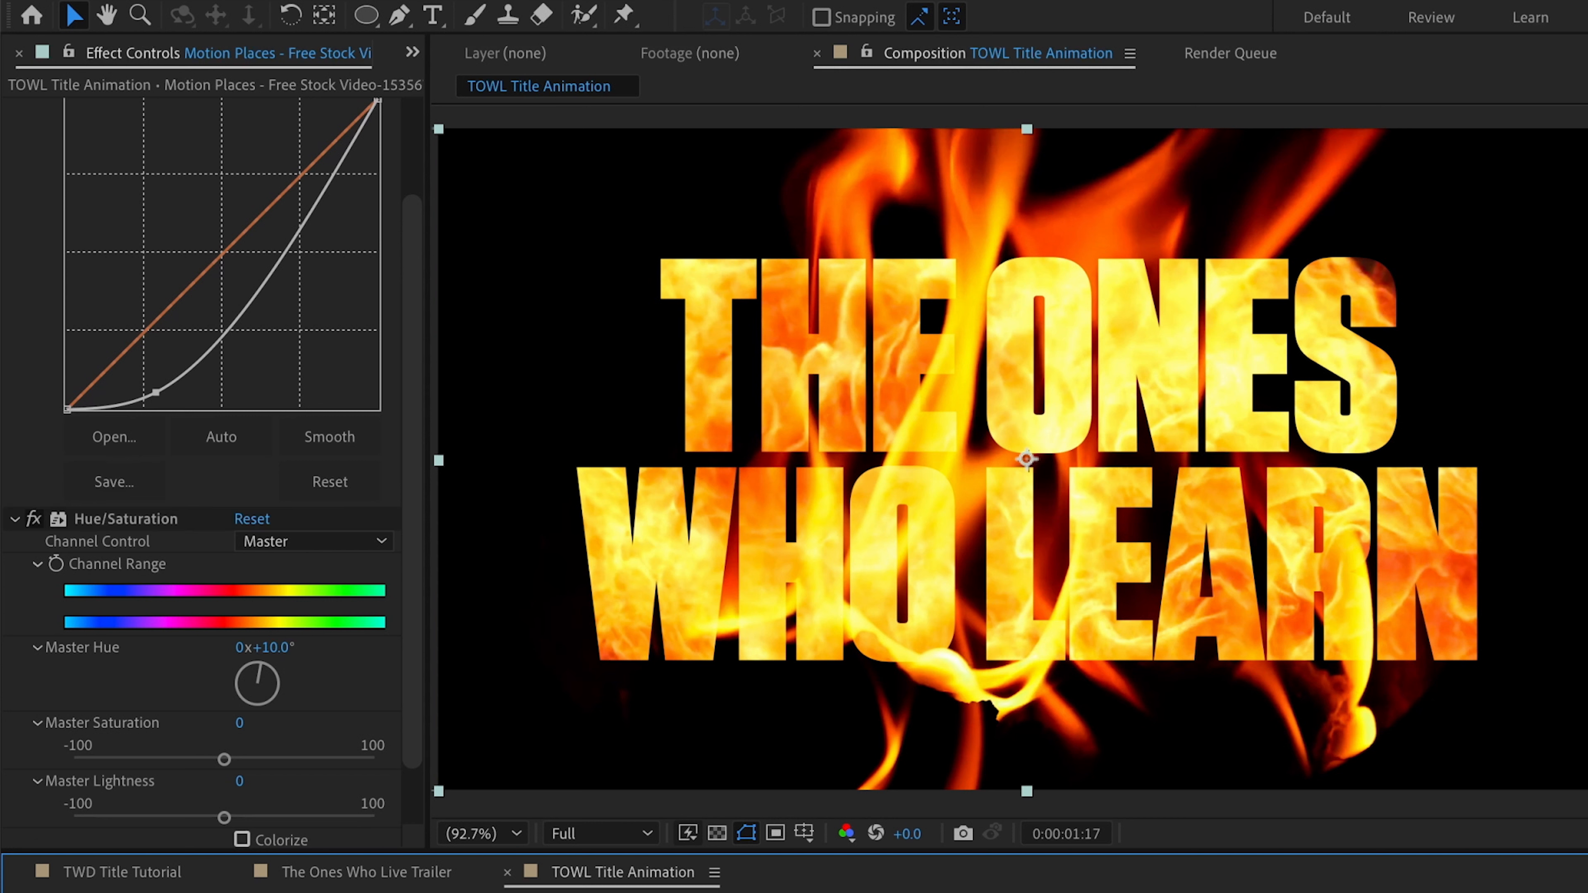
drag(438, 891, 365, 892)
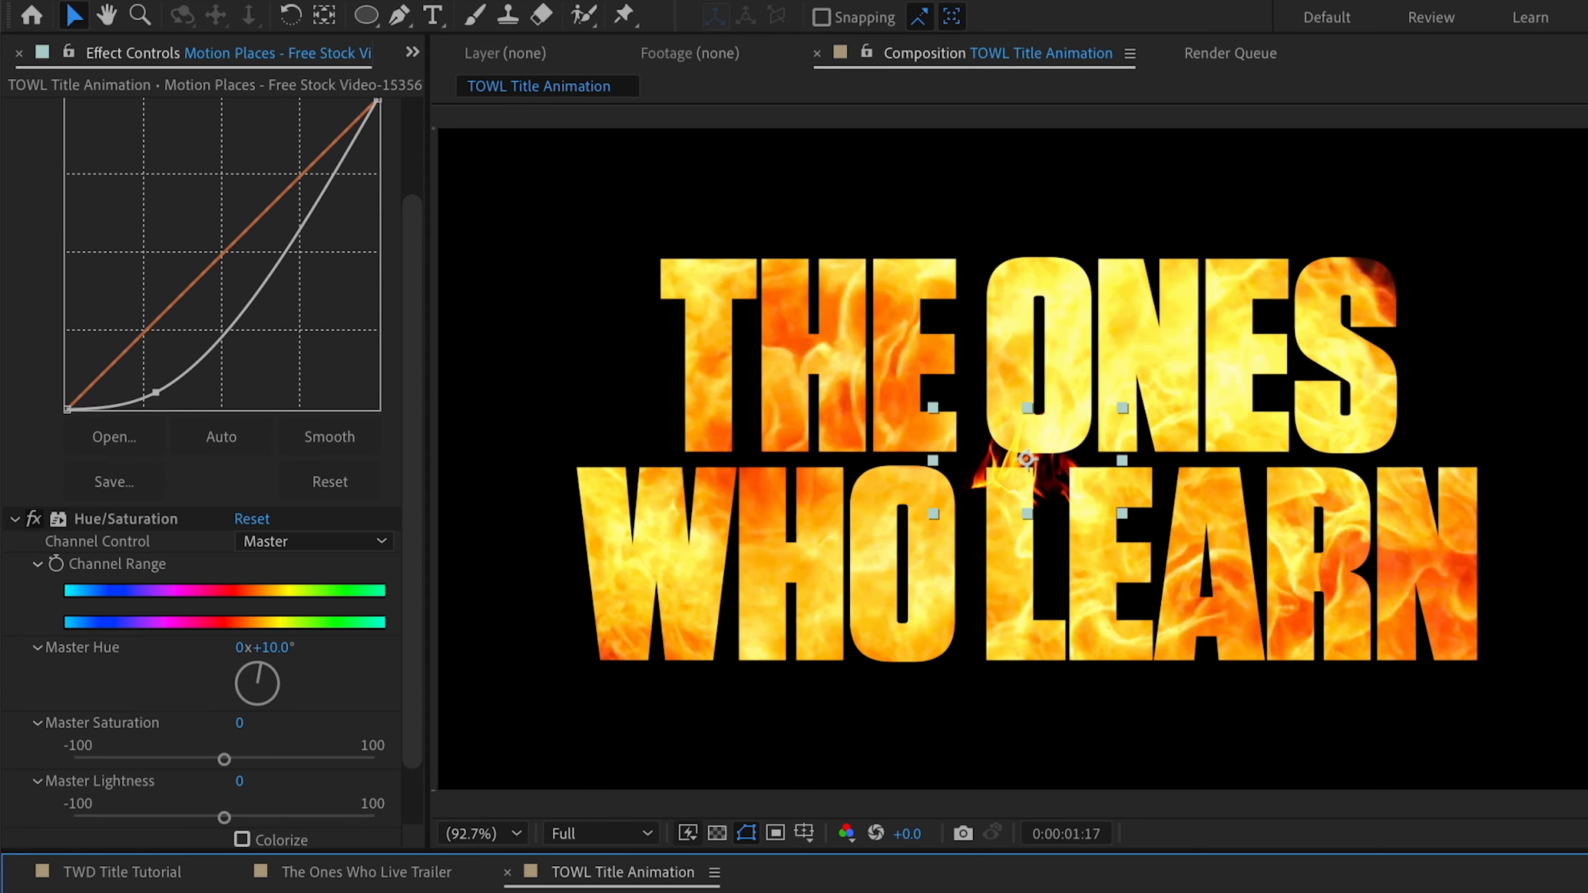
drag(1061, 478, 694, 498)
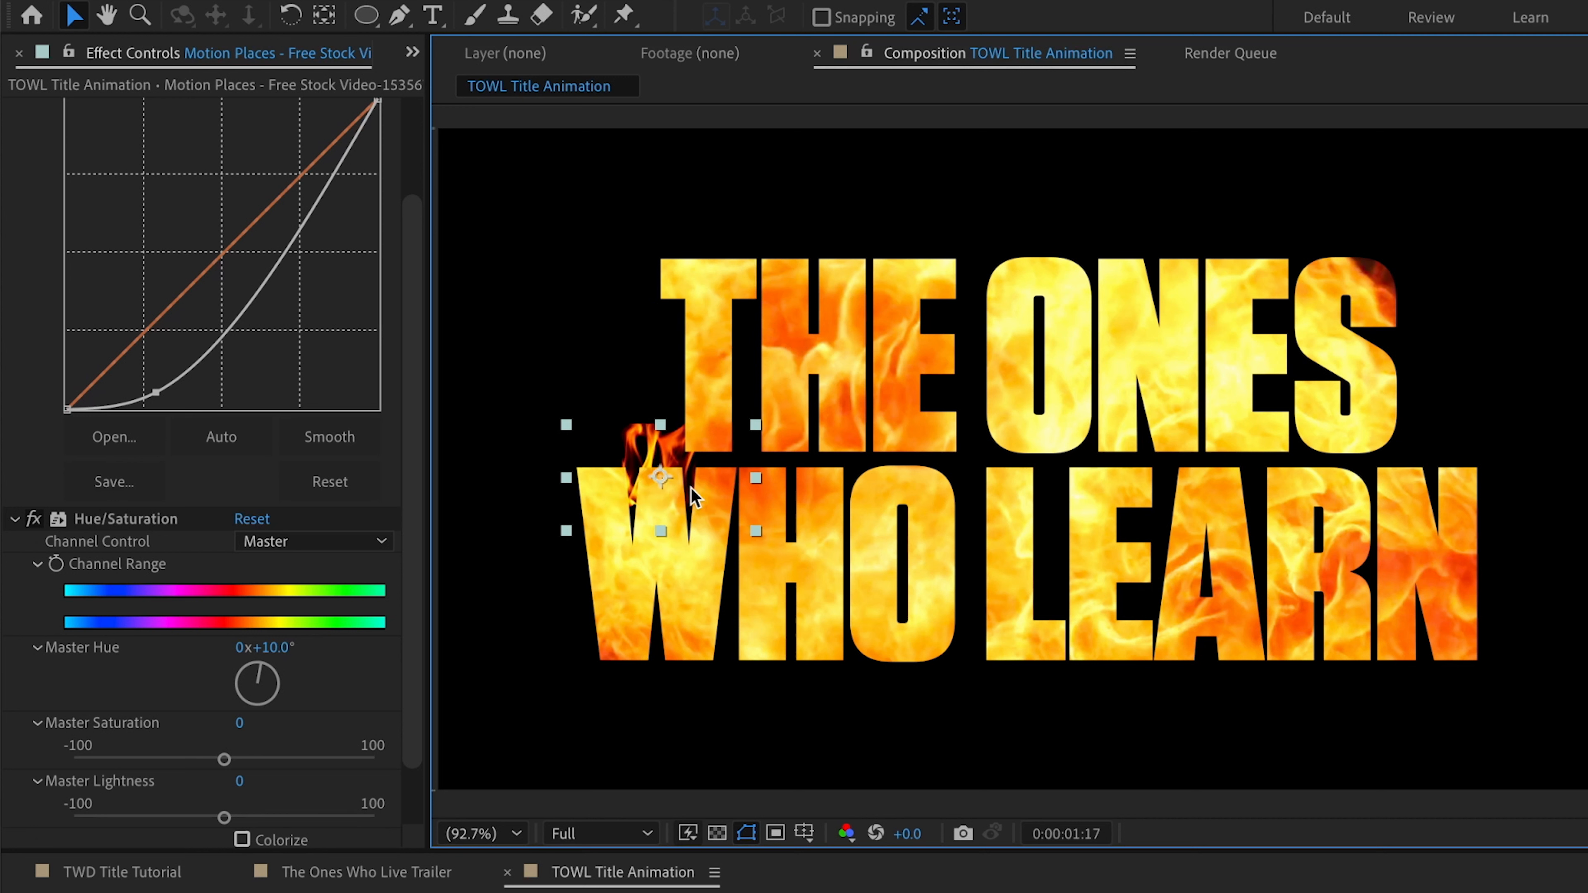
drag(624, 459, 1550, 476)
Shrink the flame further to about 6% scale, rotate it slightly, and seat it on the upper-left edge of the W
scroll(570, 459, up, 3)
scroll(990, 461, up, 1)
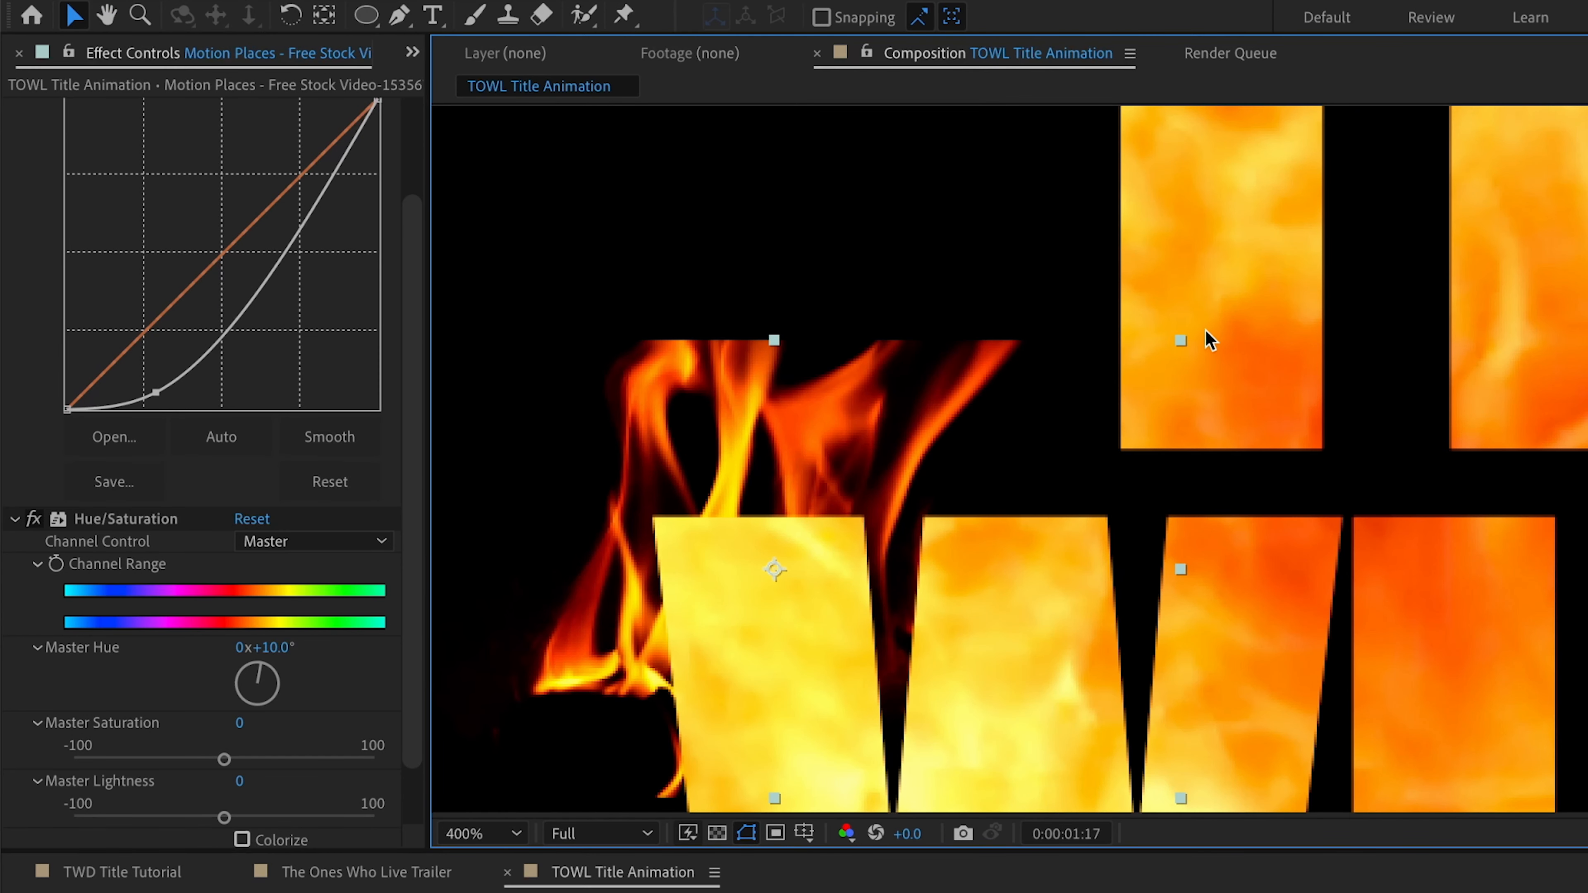
drag(1179, 341, 881, 441)
key(w)
drag(872, 500, 777, 461)
key(v)
mouse_move(785, 531)
mouse_down()
mouse_move(860, 560)
mouse_move(775, 564)
mouse_move(784, 517)
mouse_up()
drag(951, 383, 882, 429)
drag(768, 511, 781, 495)
click(1112, 890)
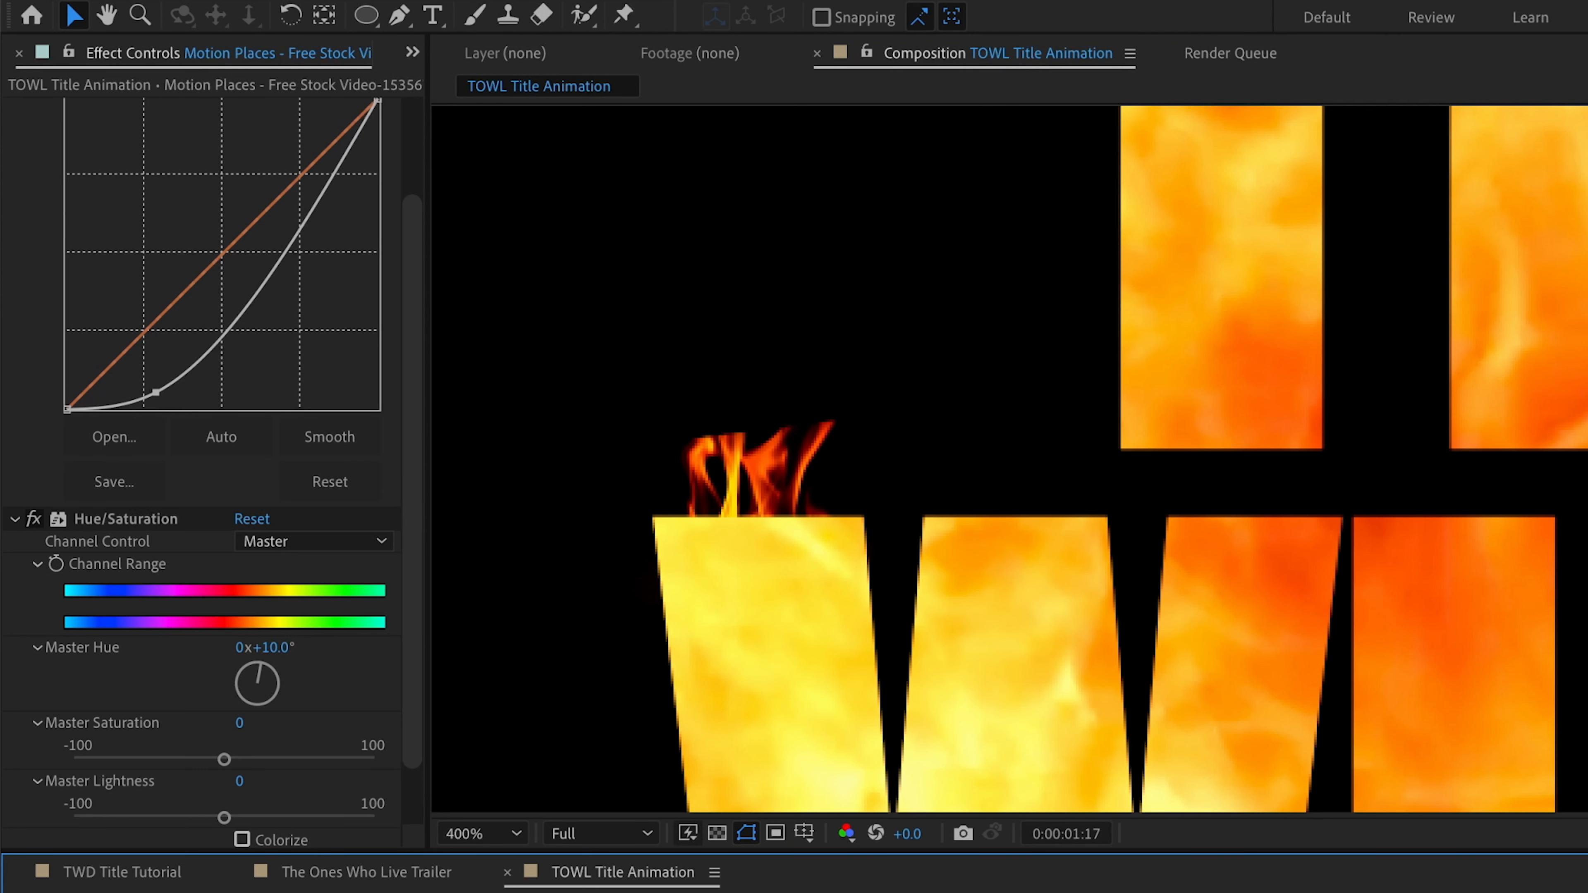
key(shift+slash)
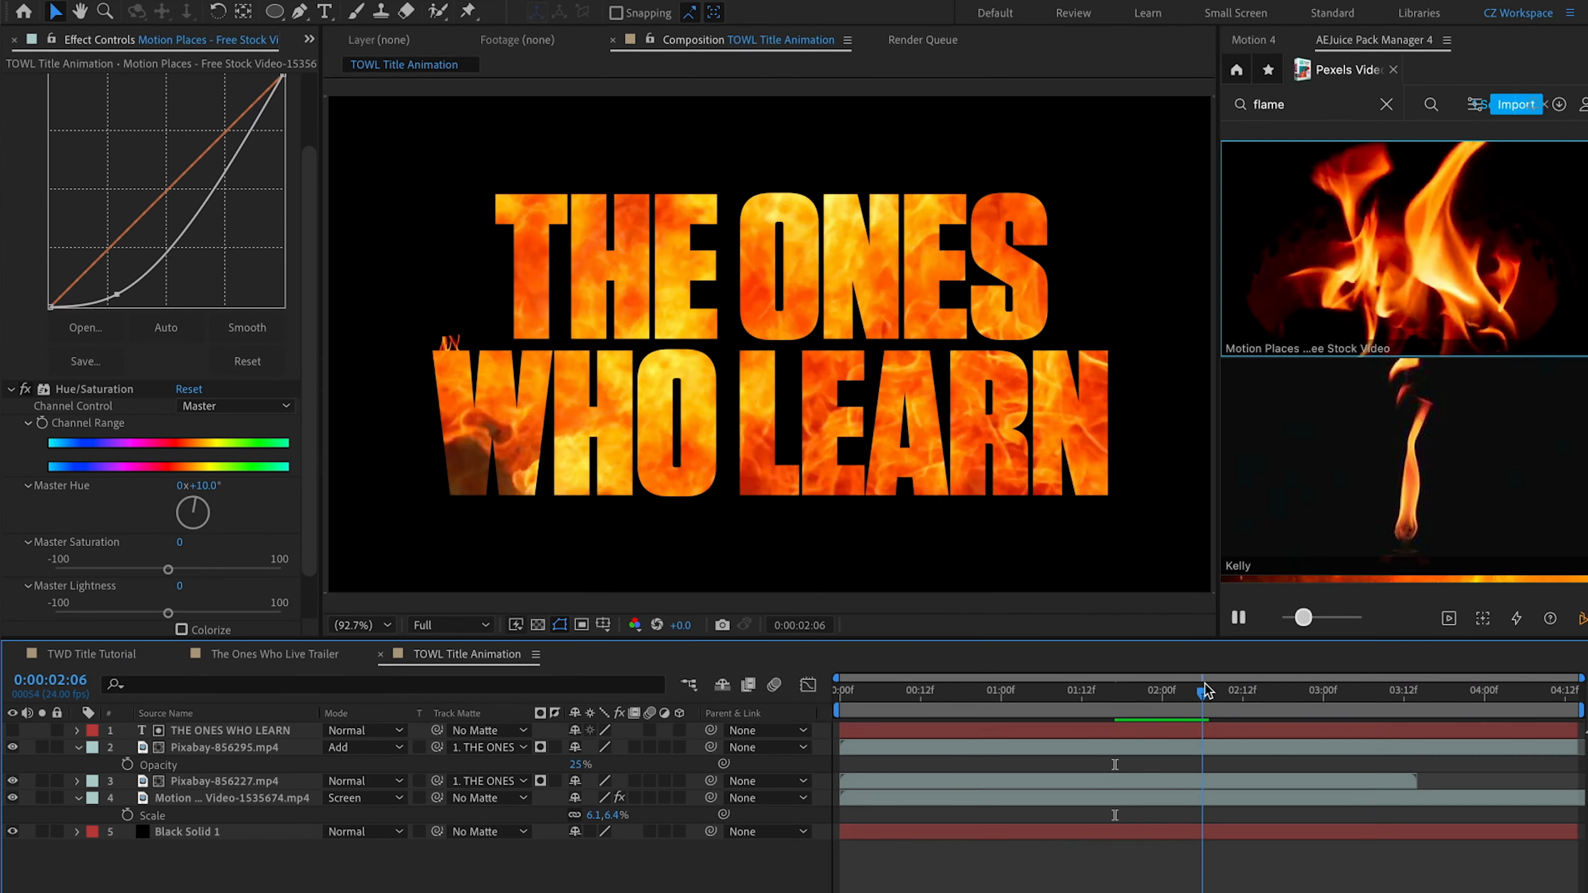
Duplicate the flame layer three times and place the copies on the E of ONES and the R and L of LEARN
drag(1203, 689, 1149, 690)
click(453, 352)
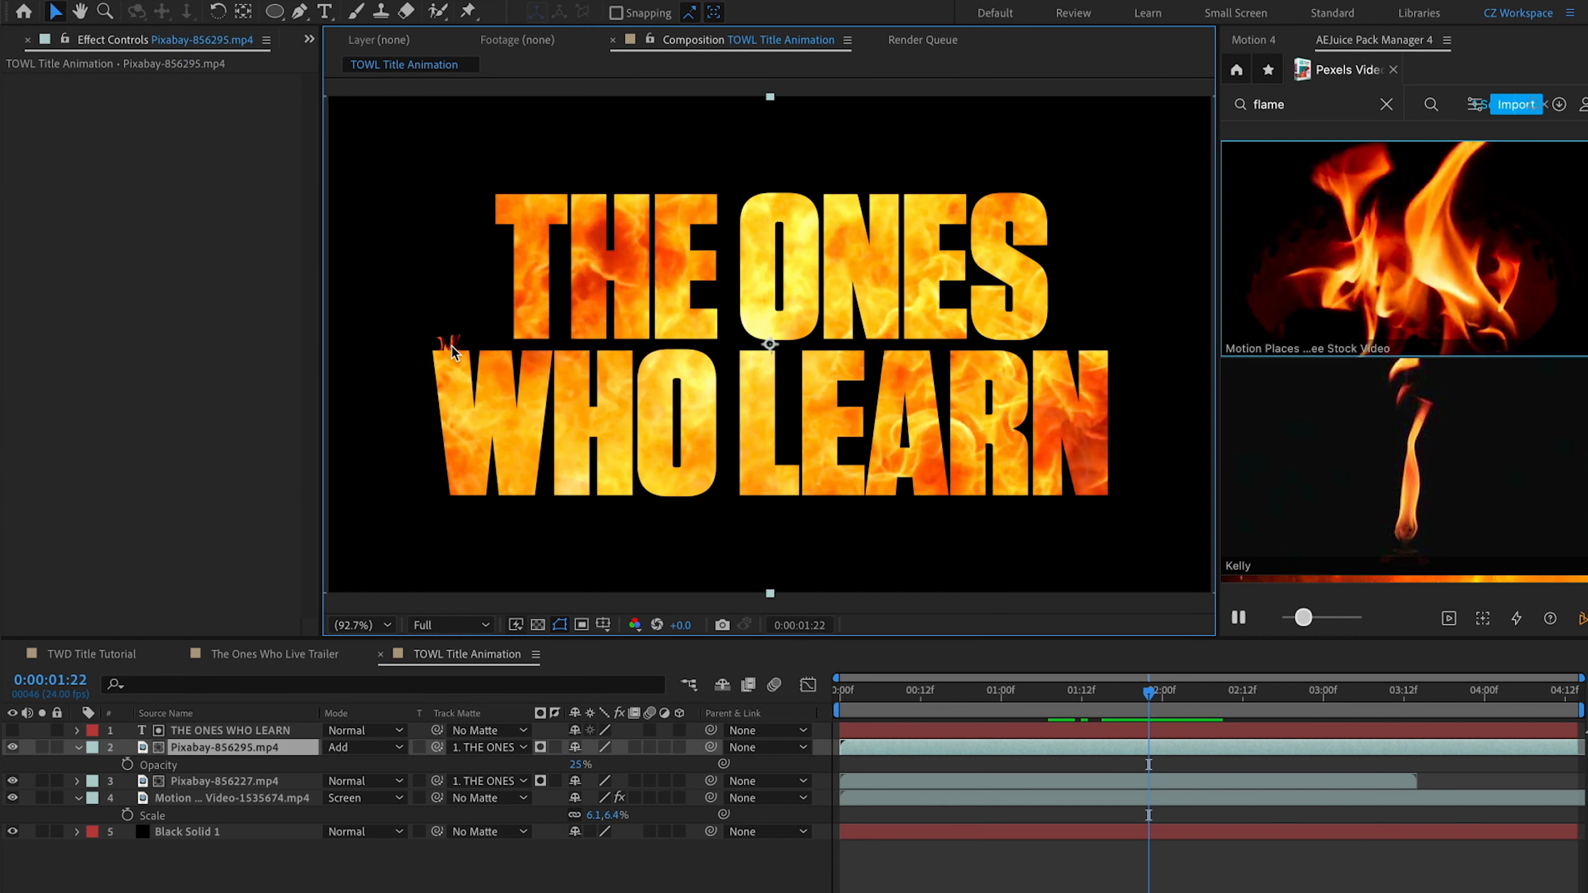
click(232, 798)
key(ctrl+d)
drag(462, 336, 765, 470)
key(ctrl+d)
key(ctrl+d)
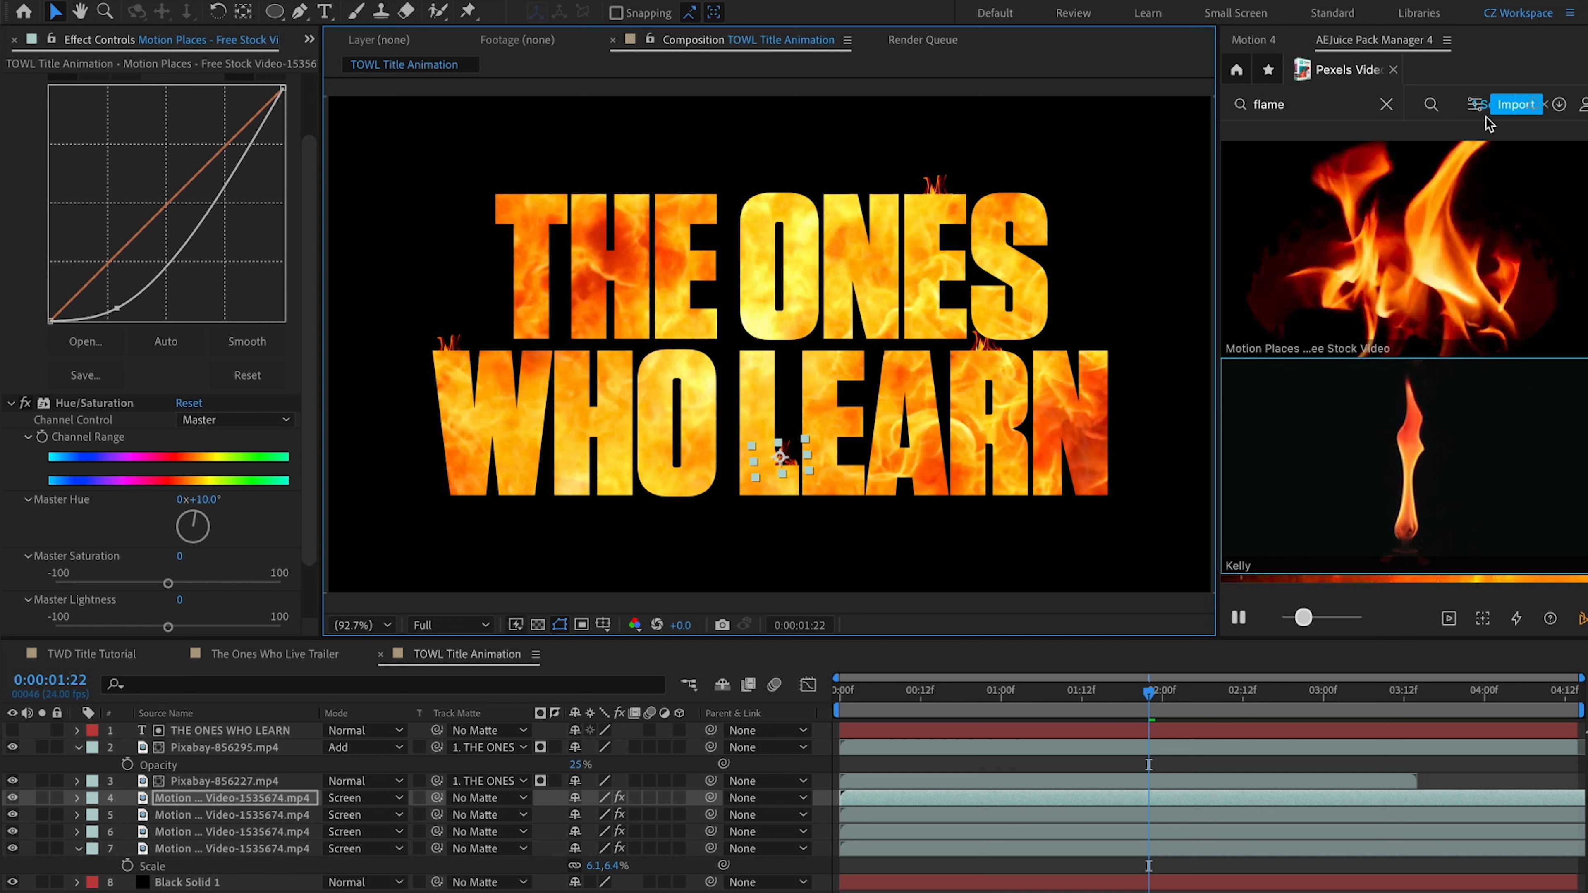
Import the single candle flame clip from the search results and set its blending mode to Screen
click(1513, 103)
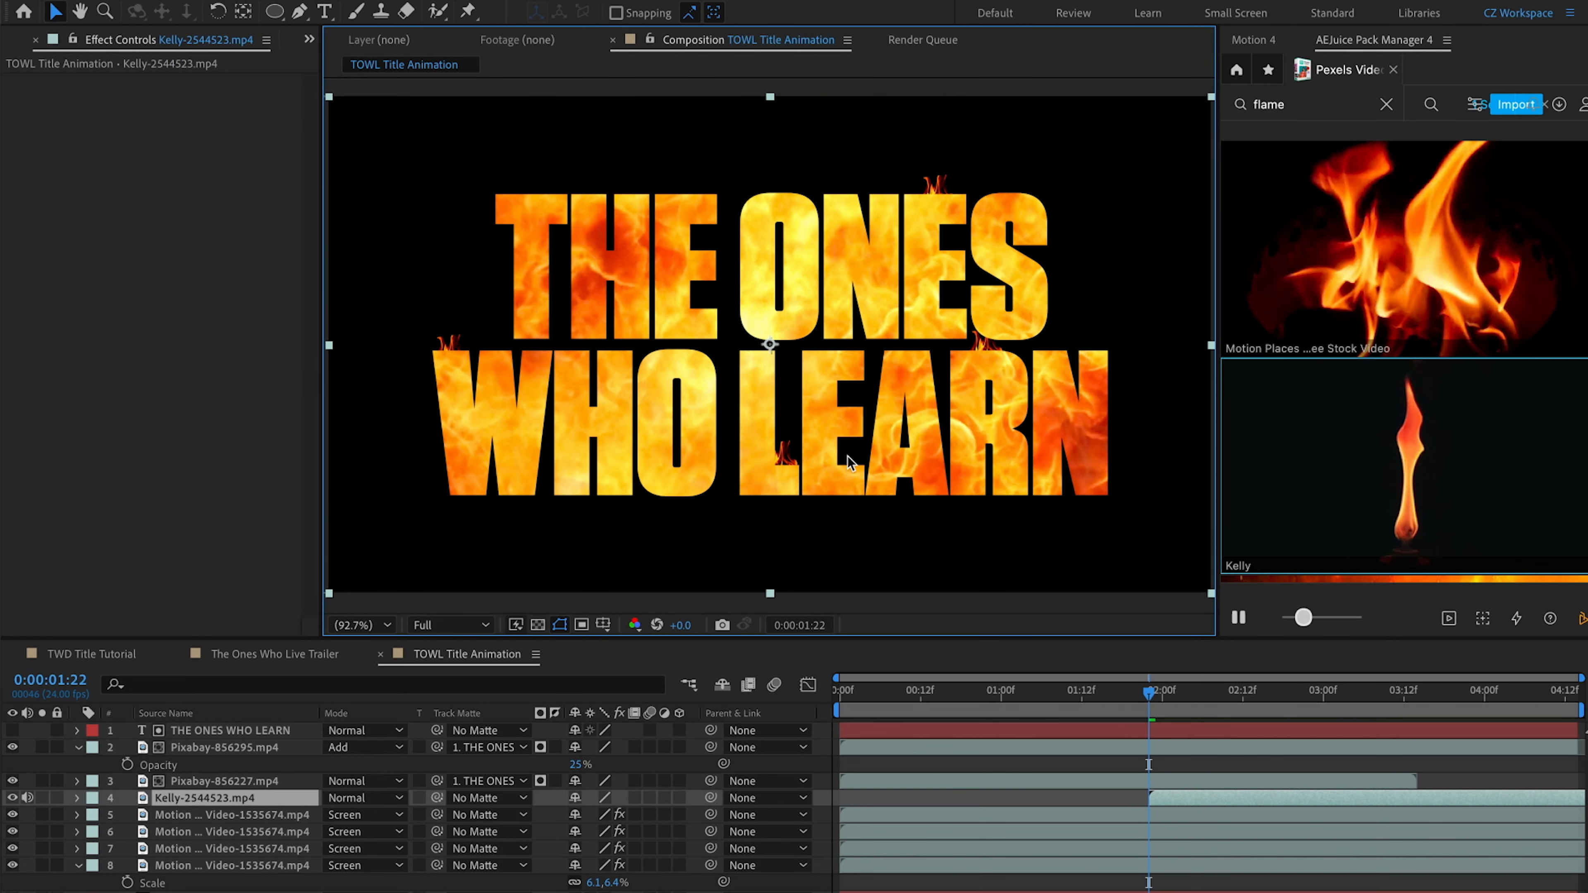
click(349, 799)
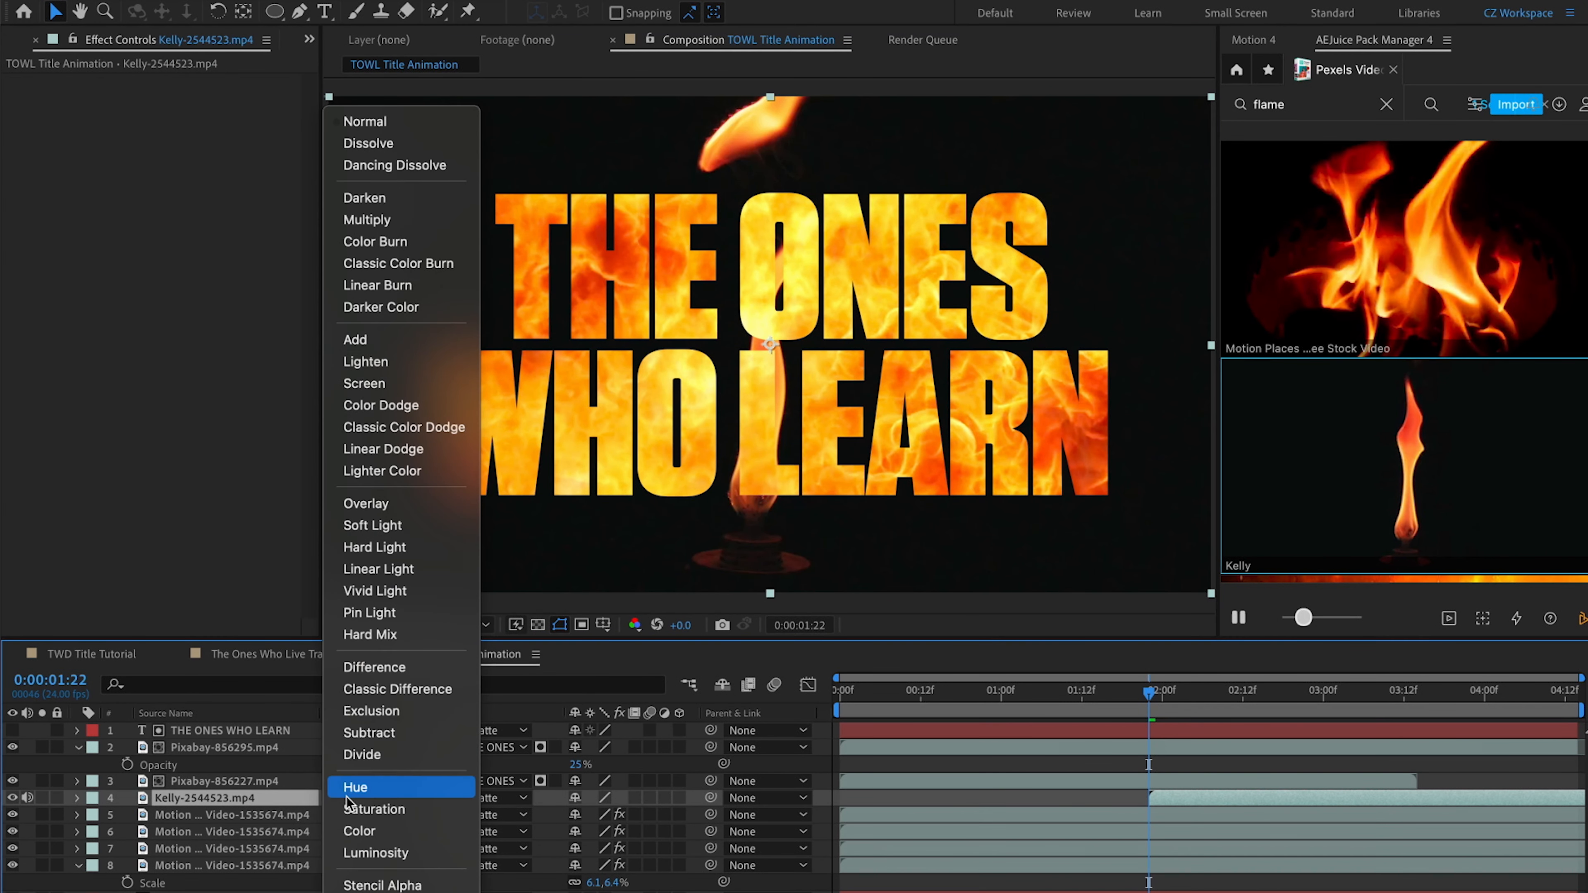
click(367, 383)
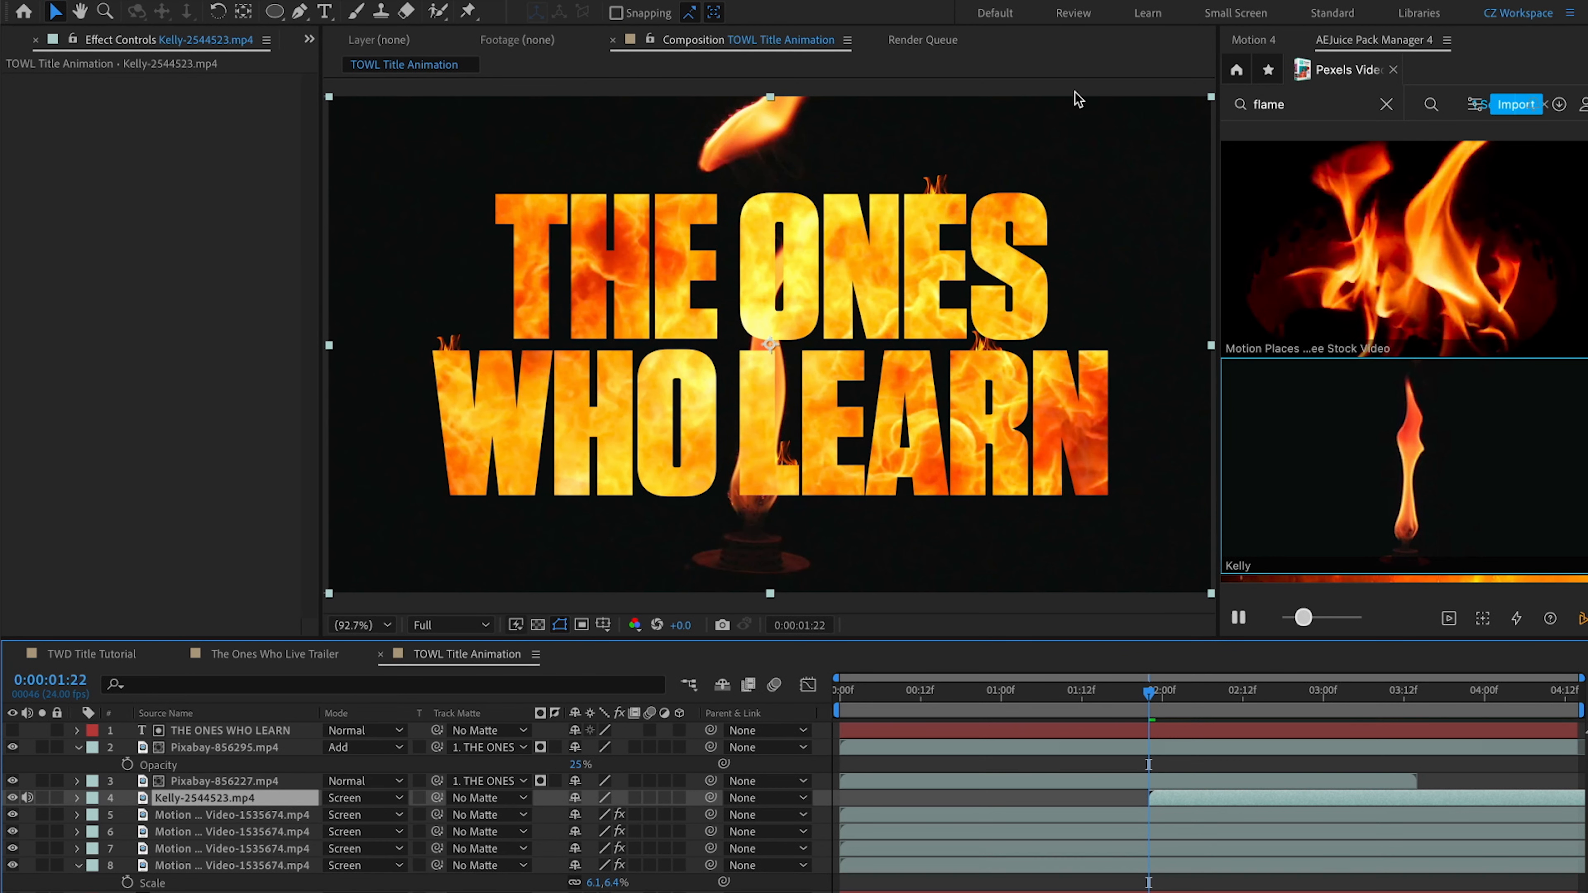
Shrink the candle flame clip to roughly a fifth of the frame width and shift it to the left edge of the L of LEARN
drag(1211, 97, 864, 297)
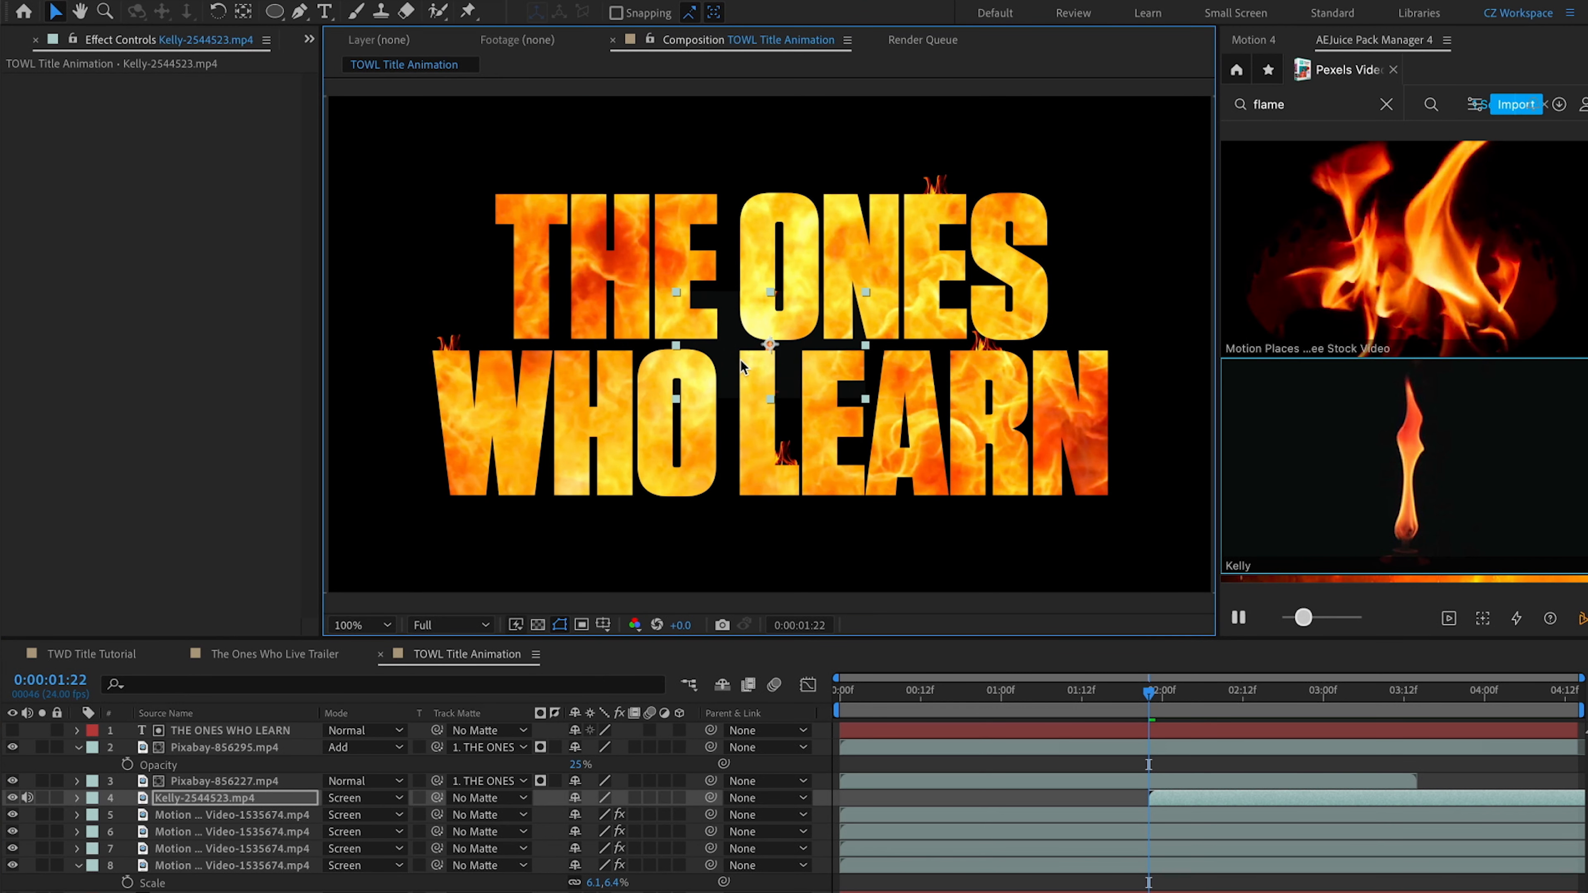
scroll(740, 360, up, 3)
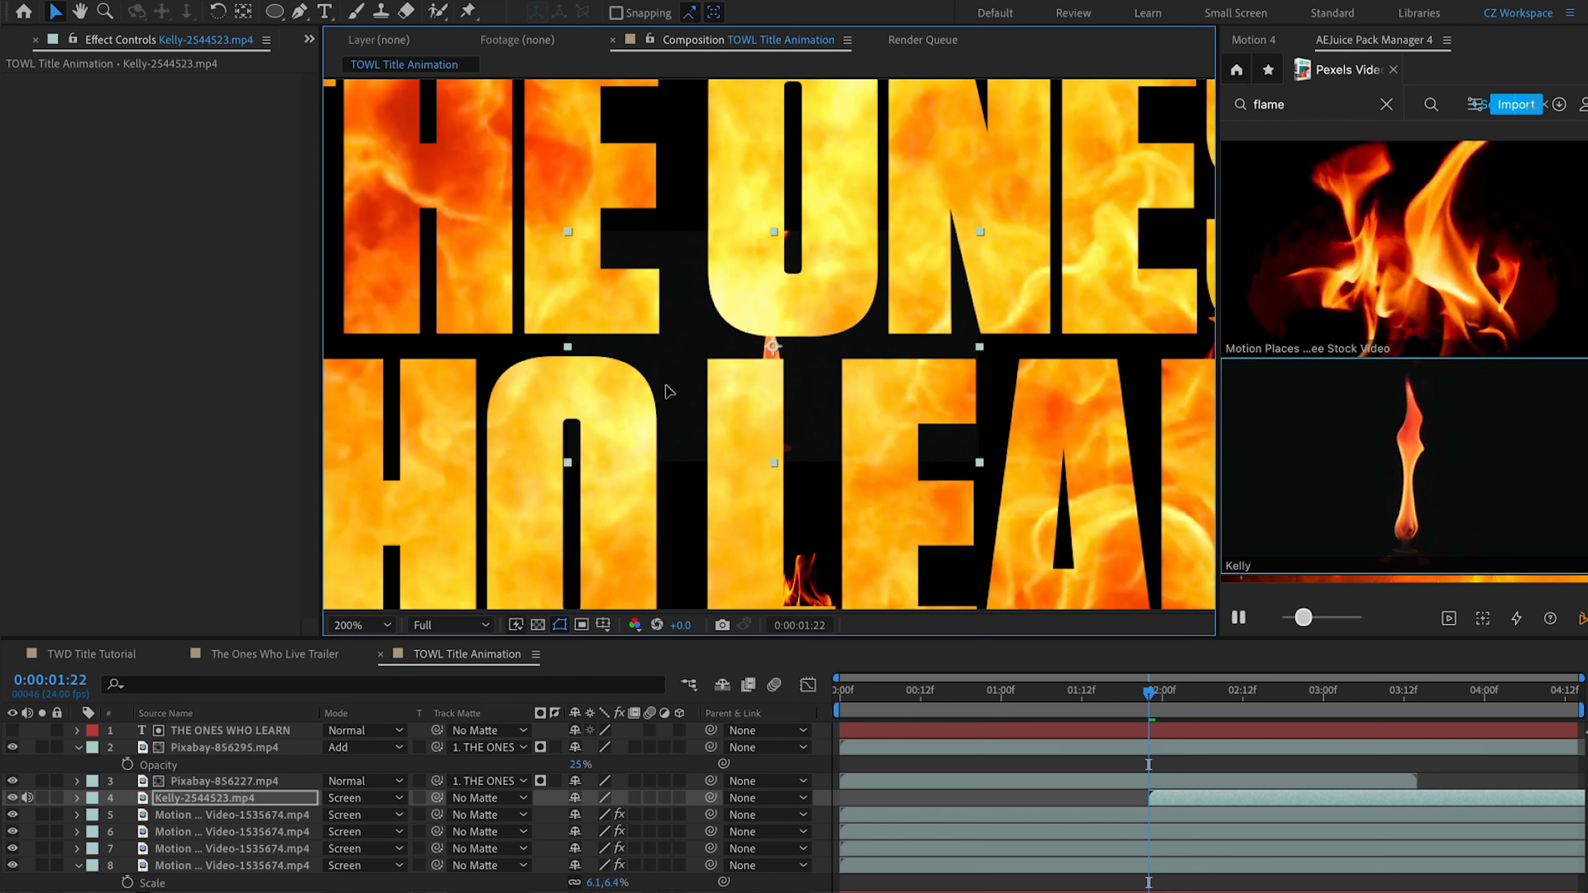
drag(688, 386, 637, 377)
Apply a Curves effect to the candle flame clip and pull the RGB curve down in the shadows to darken its background
key(ctrl+space)
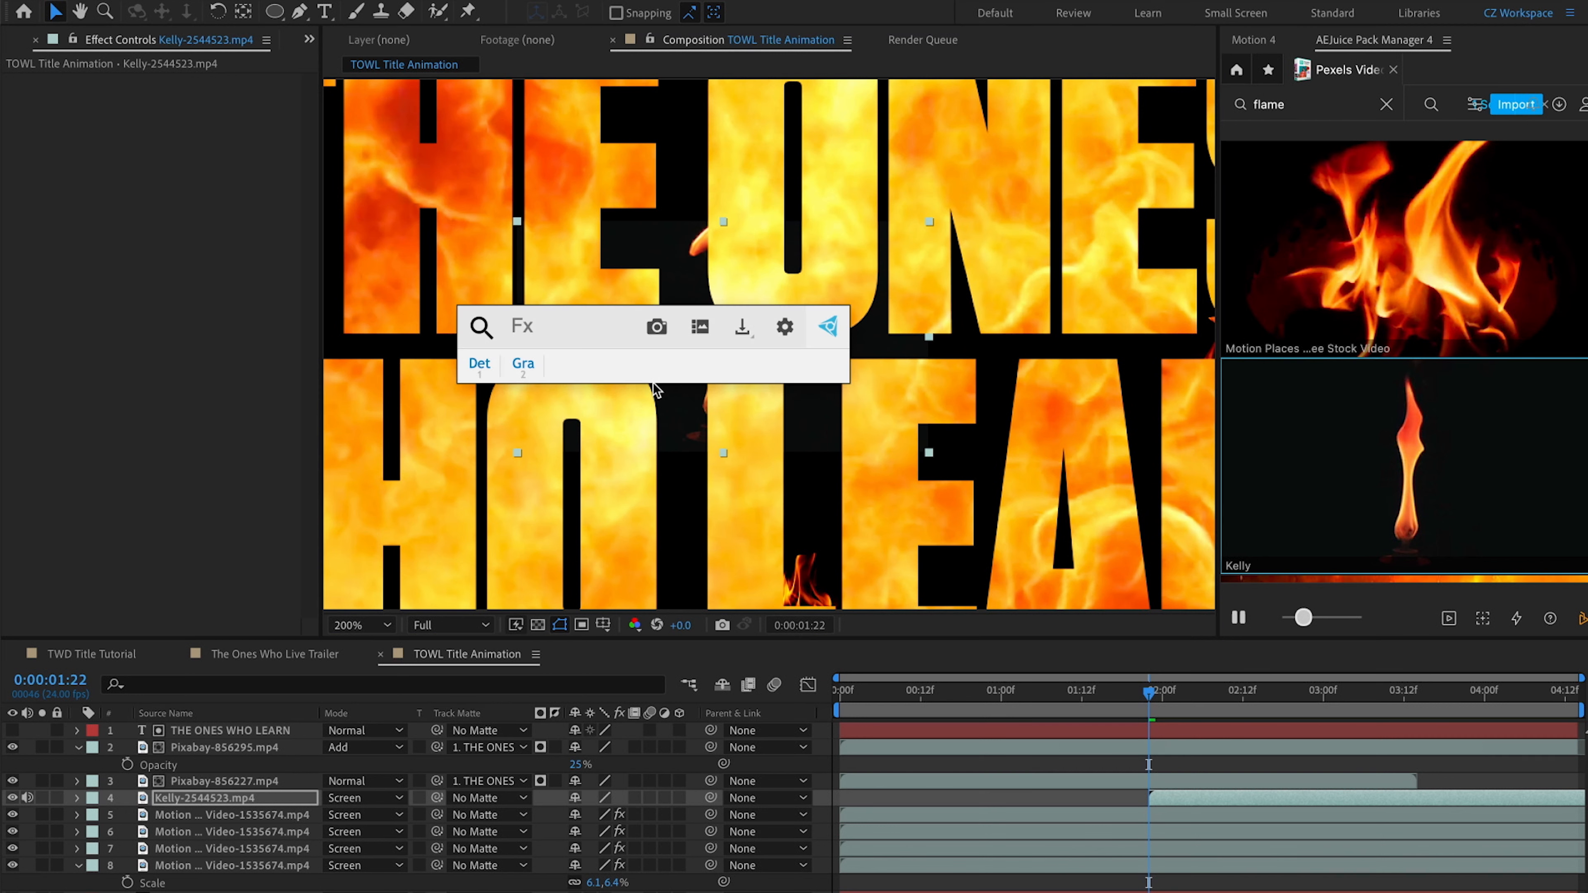
text(curv)
key(Return)
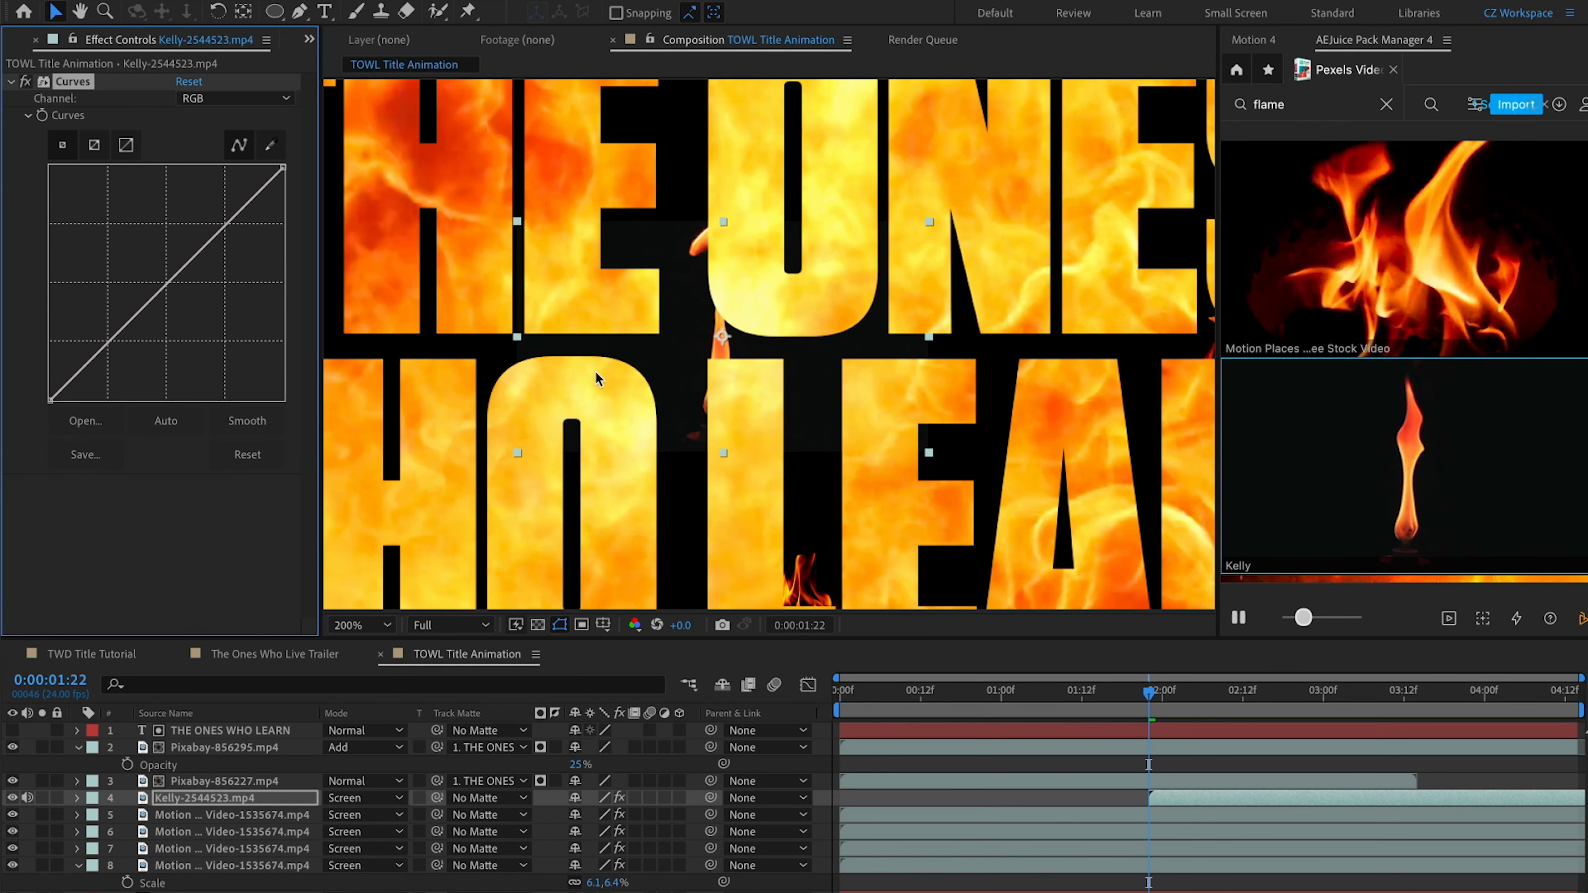
drag(95, 349, 113, 383)
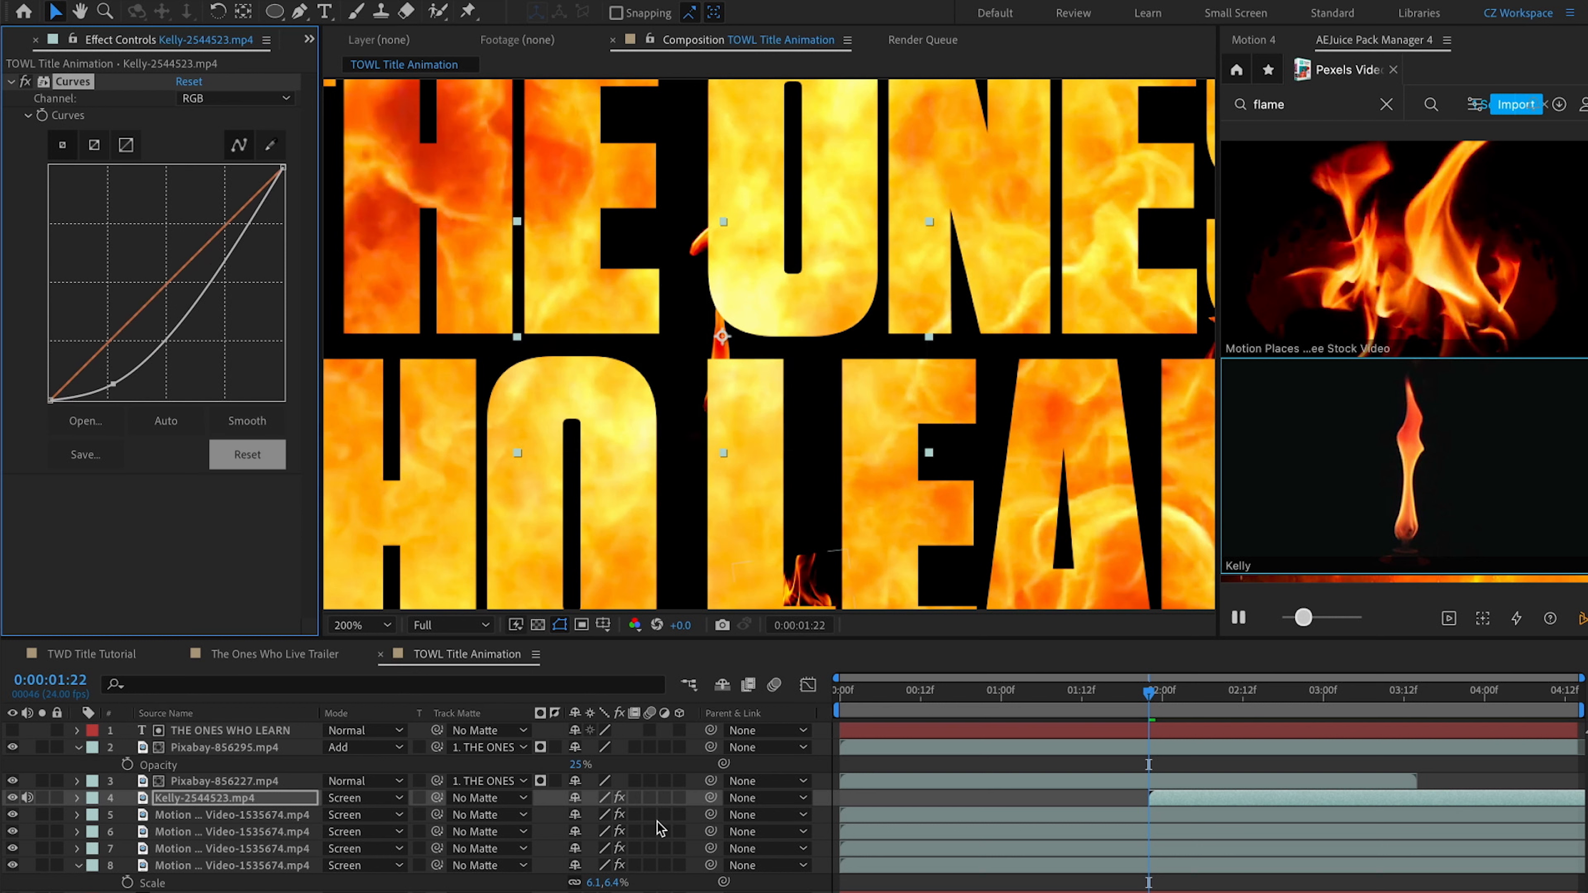
Apply Hue/Saturation to the candle flame clip and set Master Hue to 25°
click(214, 799)
key(ctrl+space)
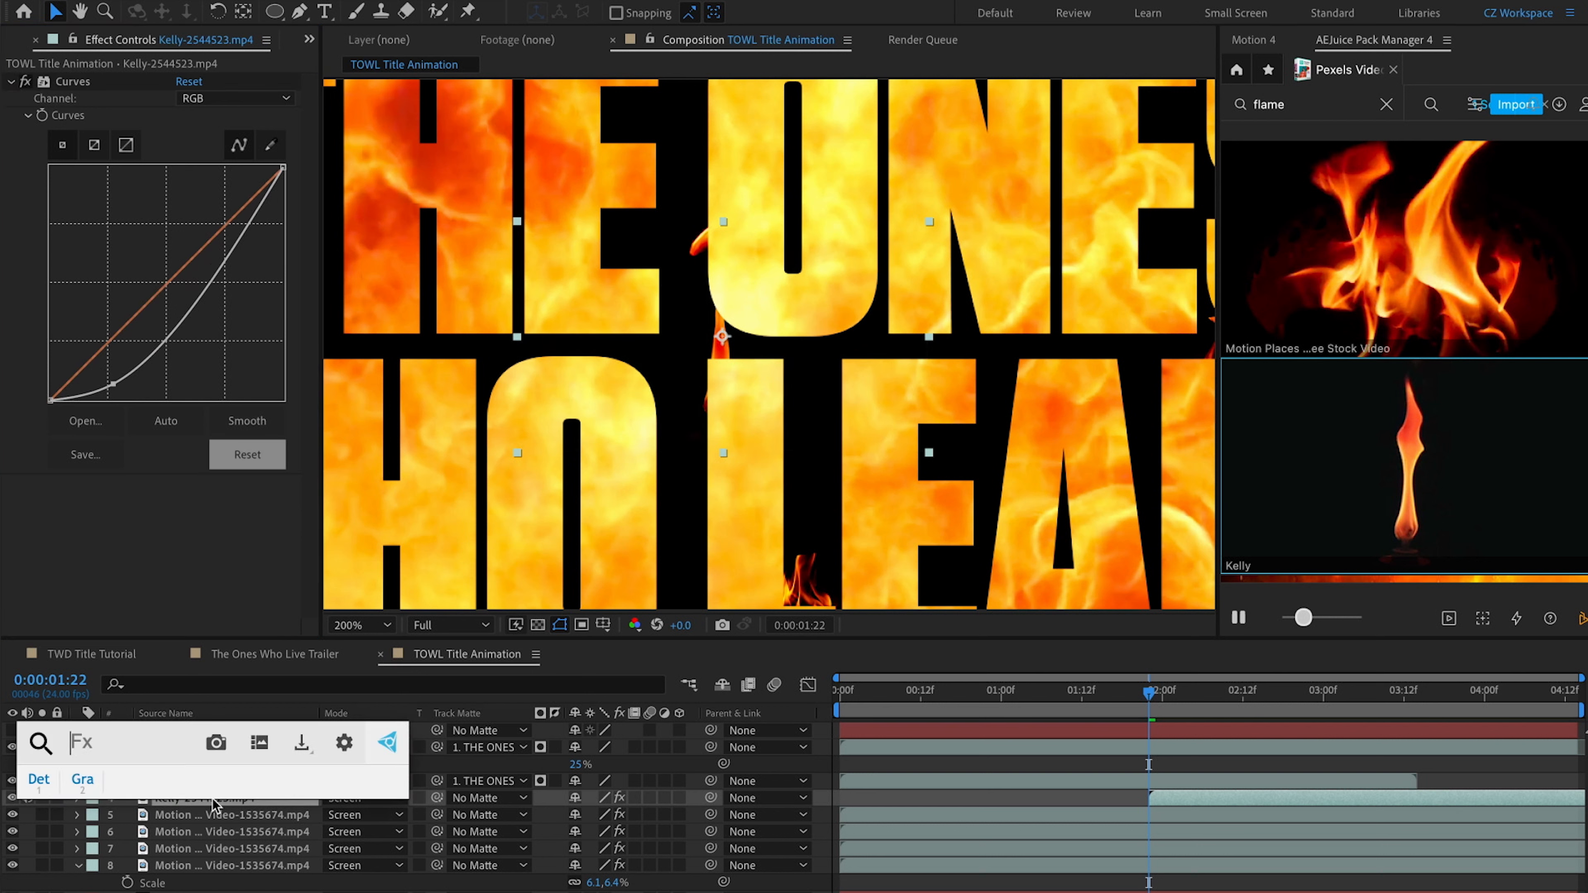
text(hue)
key(Return)
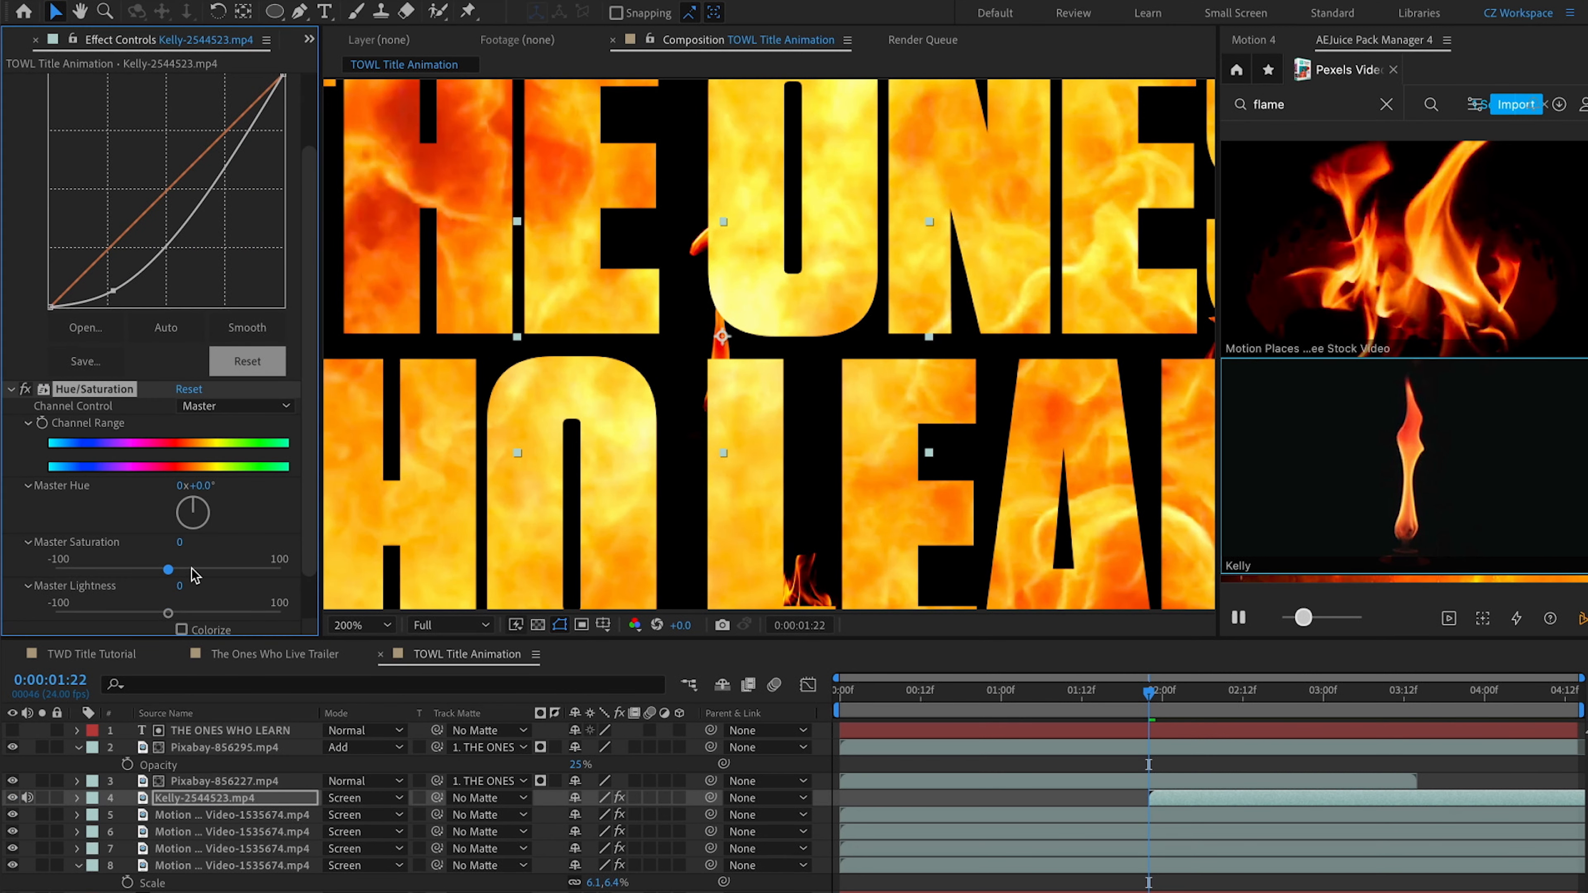
drag(200, 486, 232, 487)
click(1119, 887)
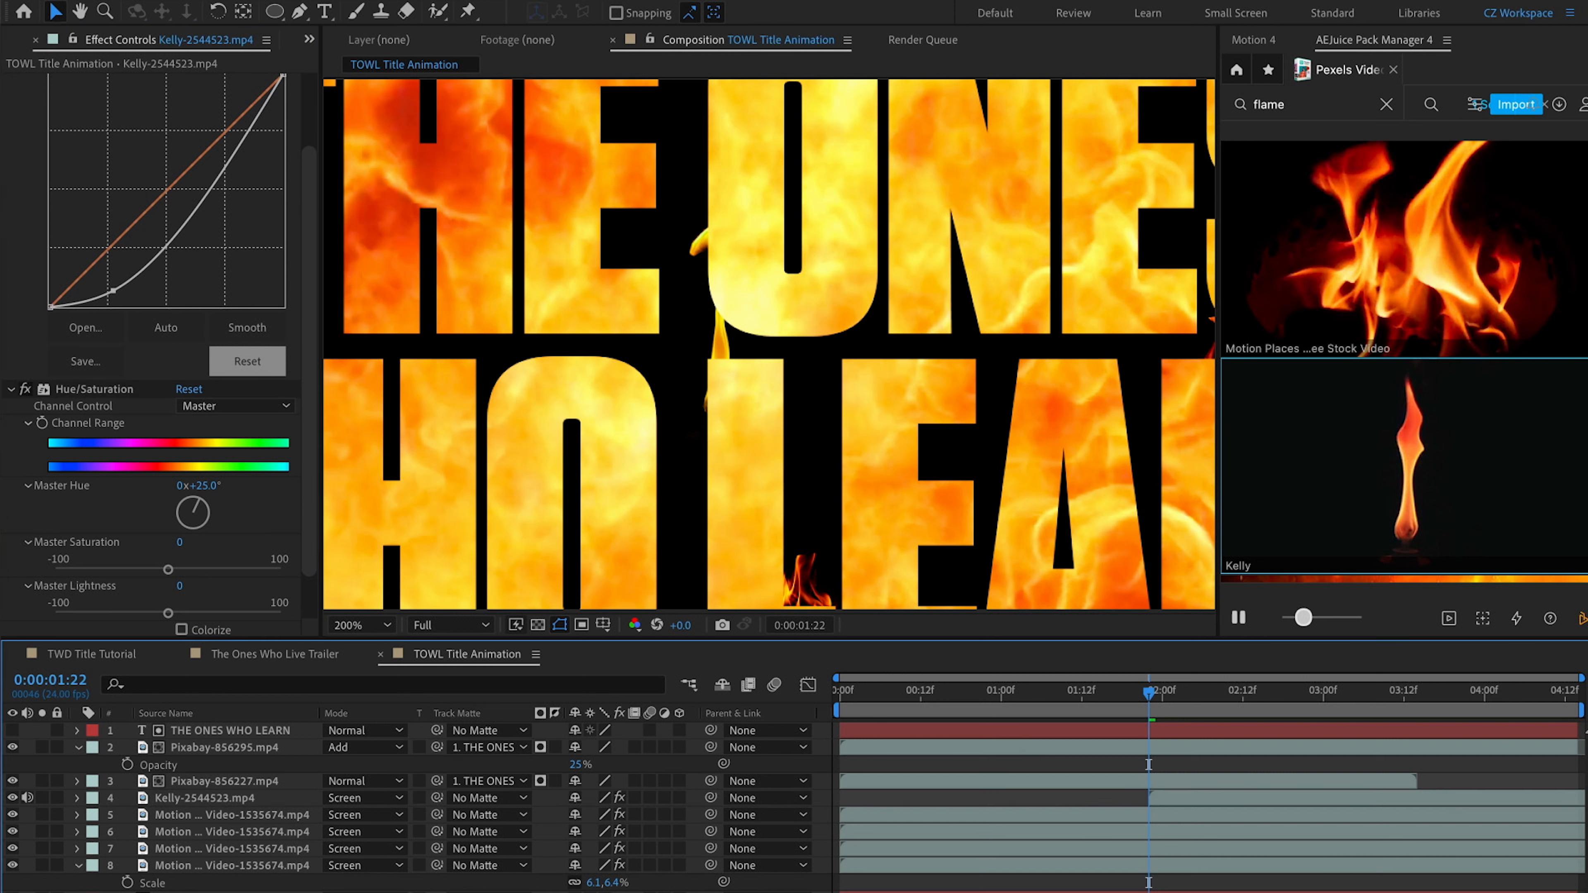
Shift the candle flame clip to the composition's start, then rotate it slightly counterclockwise and seat it between the O of WHO and the L
drag(1175, 794, 860, 811)
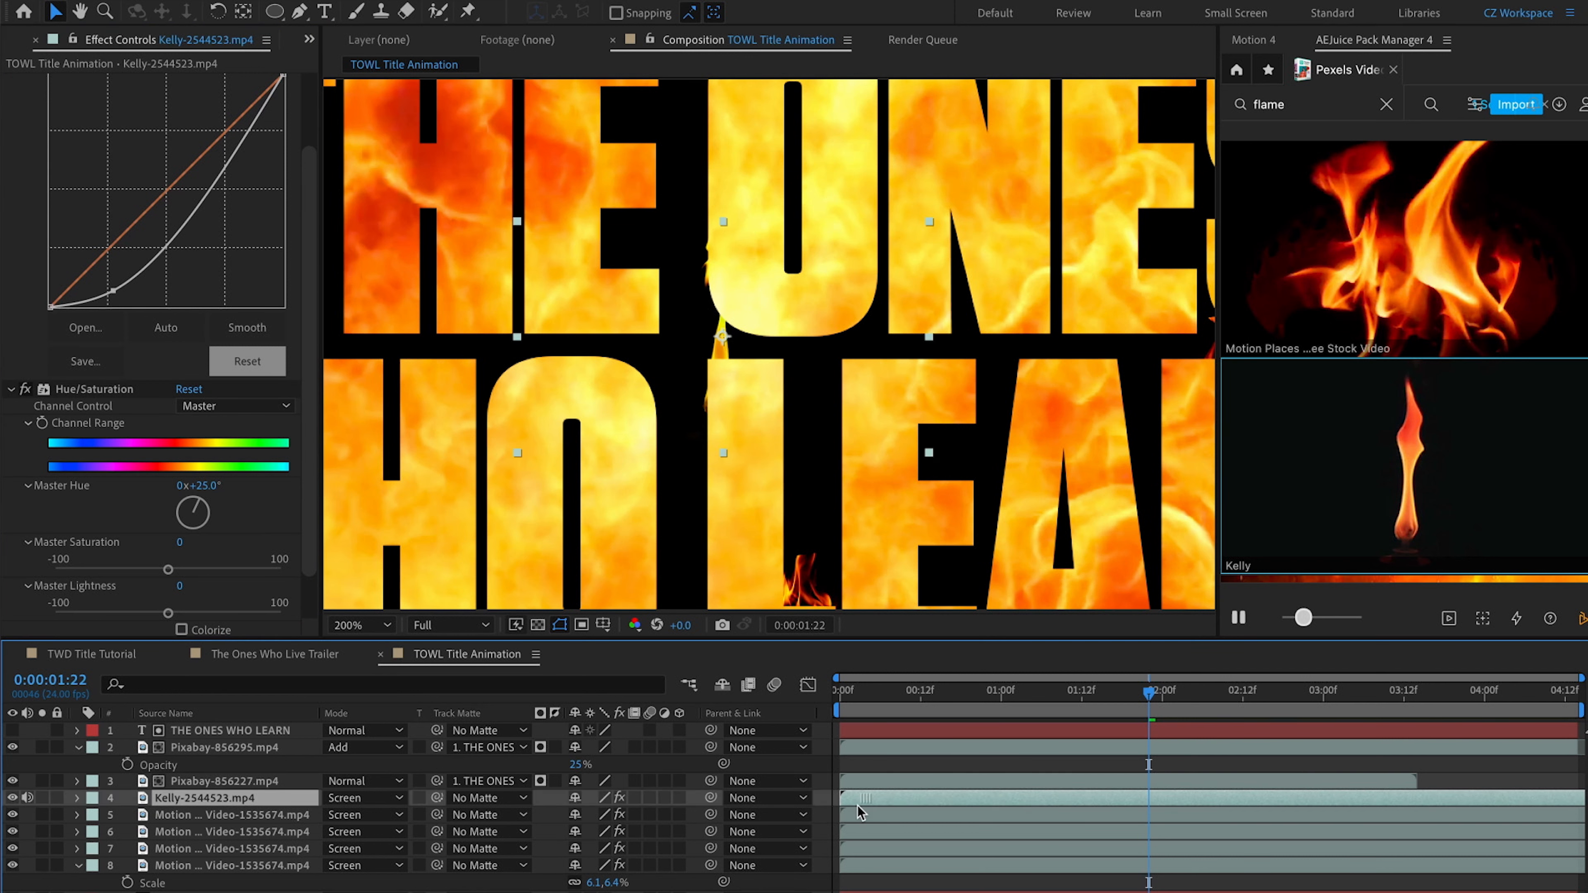
drag(723, 347, 725, 461)
drag(727, 381, 704, 417)
scroll(764, 447, down, 2)
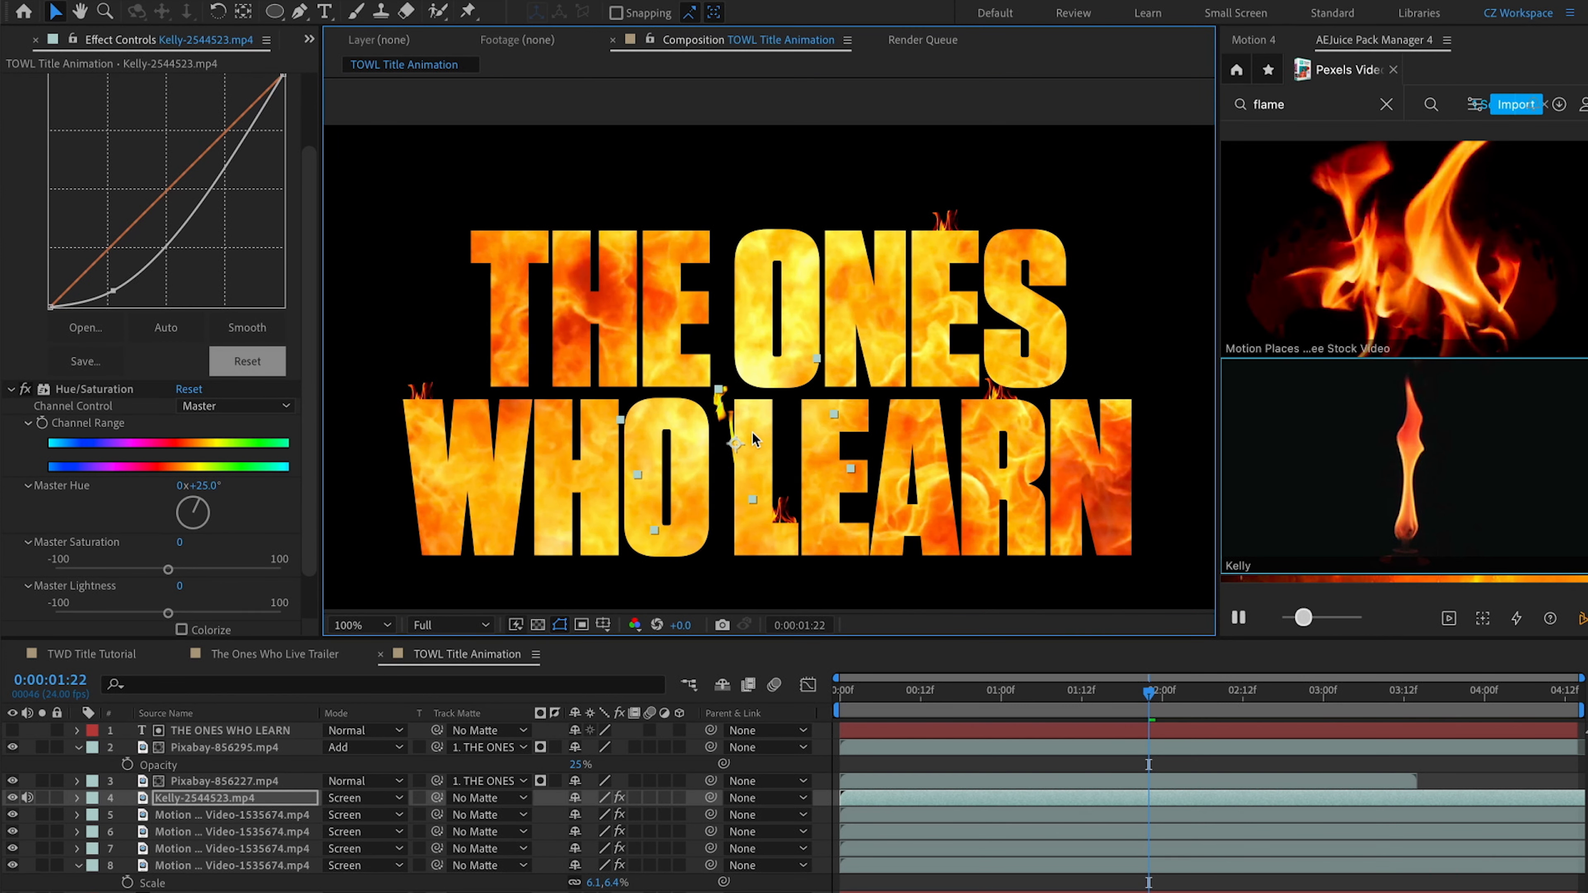
Duplicate the candle flame twice, placing the rotated copies on the T of THE and the right edge of the N of LEARN
key(ctrl+d)
drag(738, 420, 1131, 504)
key(w)
key(v)
key(w)
key(v)
key(ctrl+d)
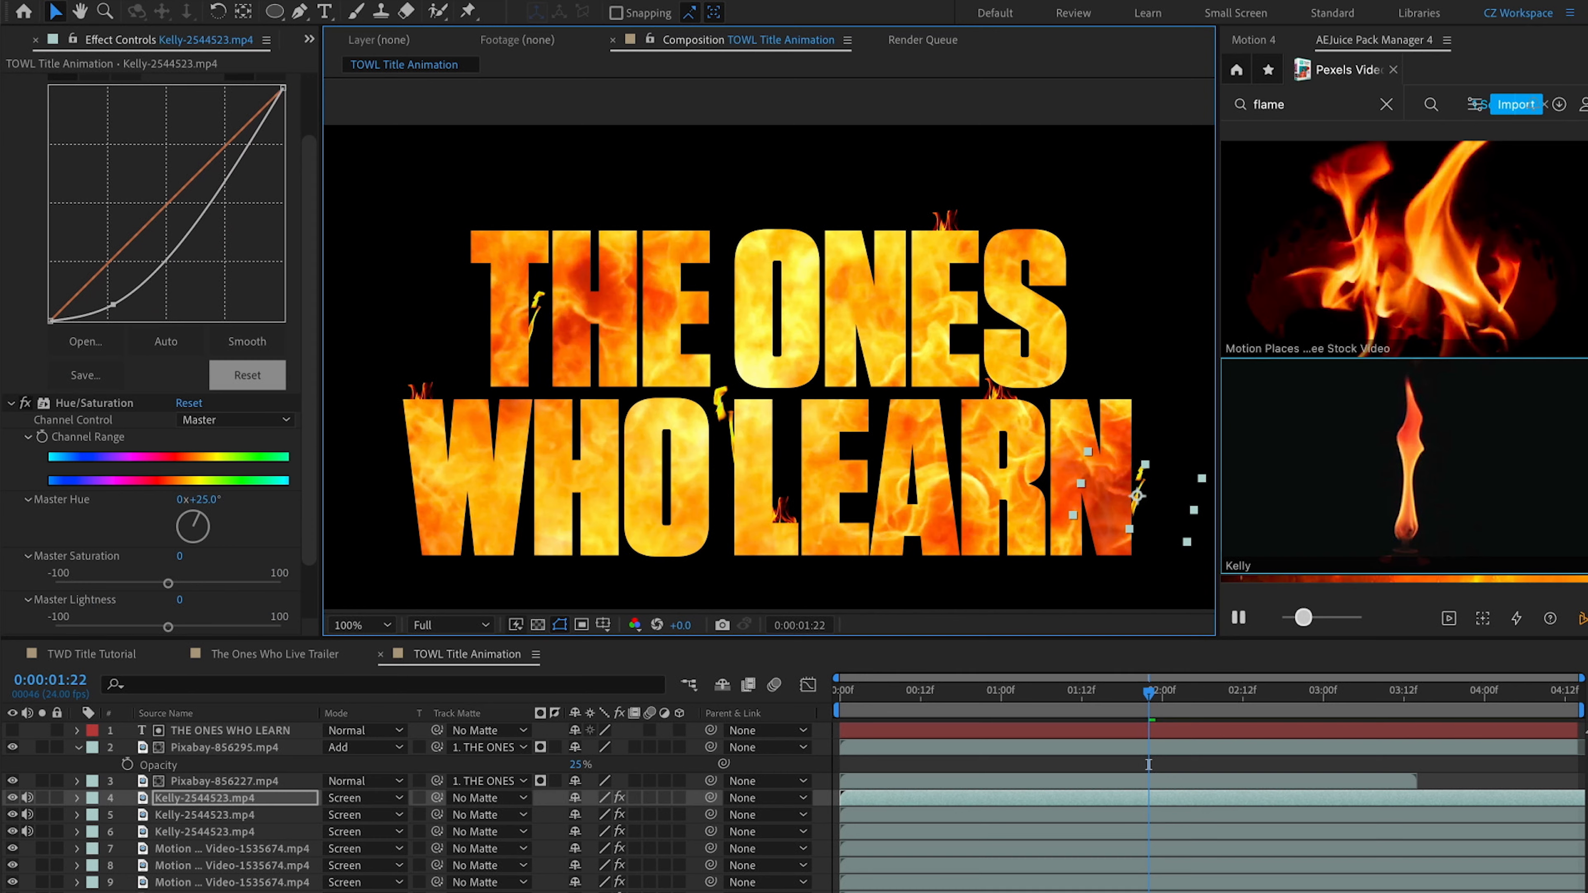
click(1153, 764)
mouse_move(1149, 695)
mouse_down()
mouse_move(1492, 693)
mouse_move(1155, 693)
mouse_up()
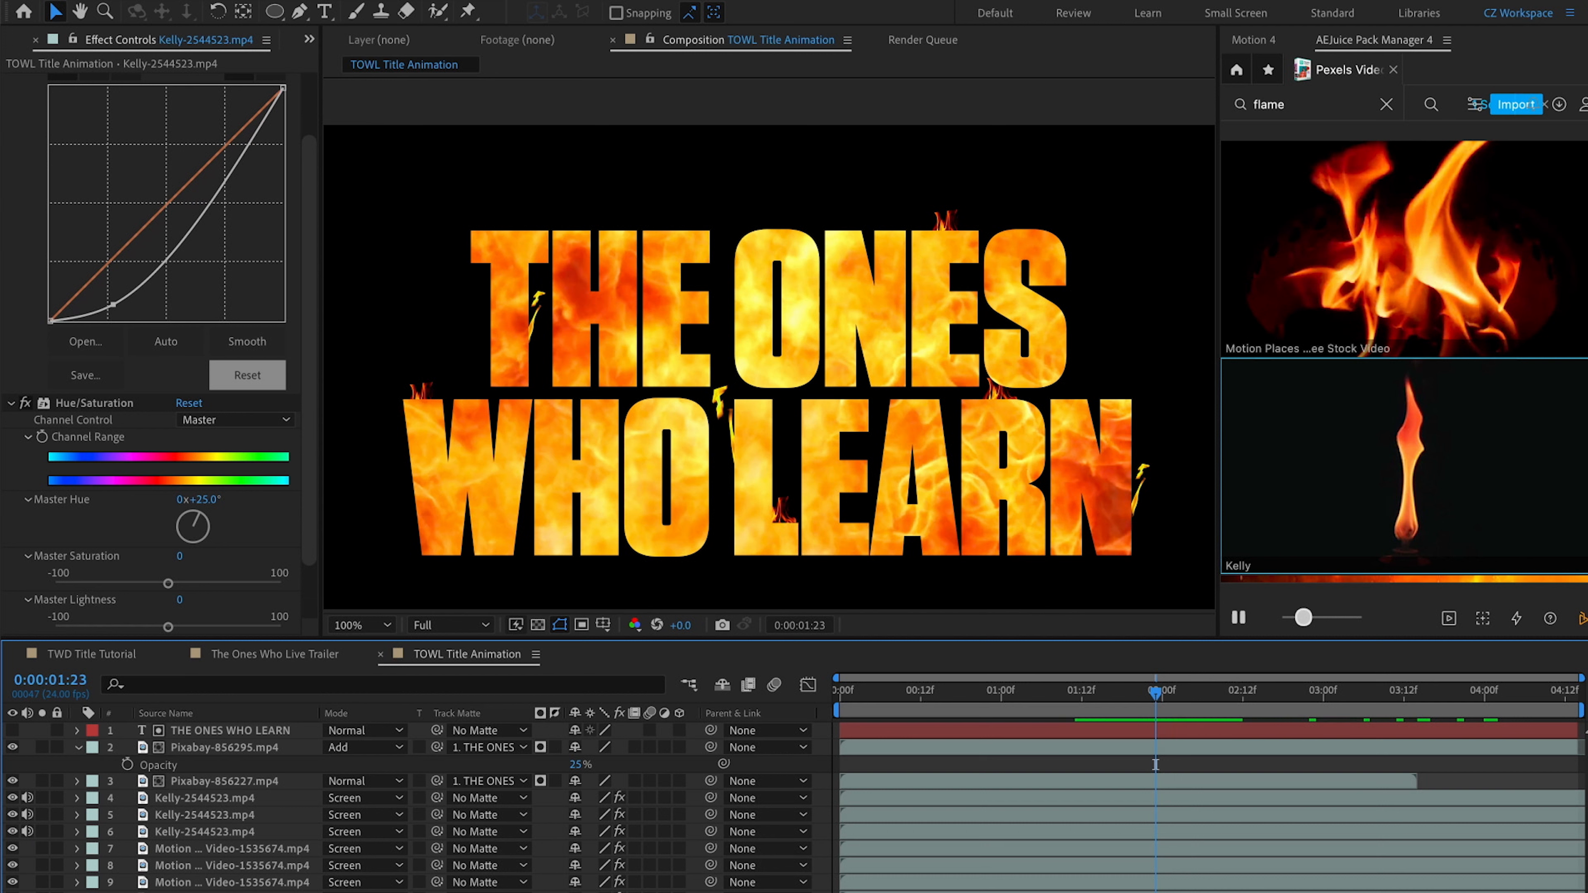
Add an adjustment layer above all other layers and name it Heat
key(ctrl+alt+y)
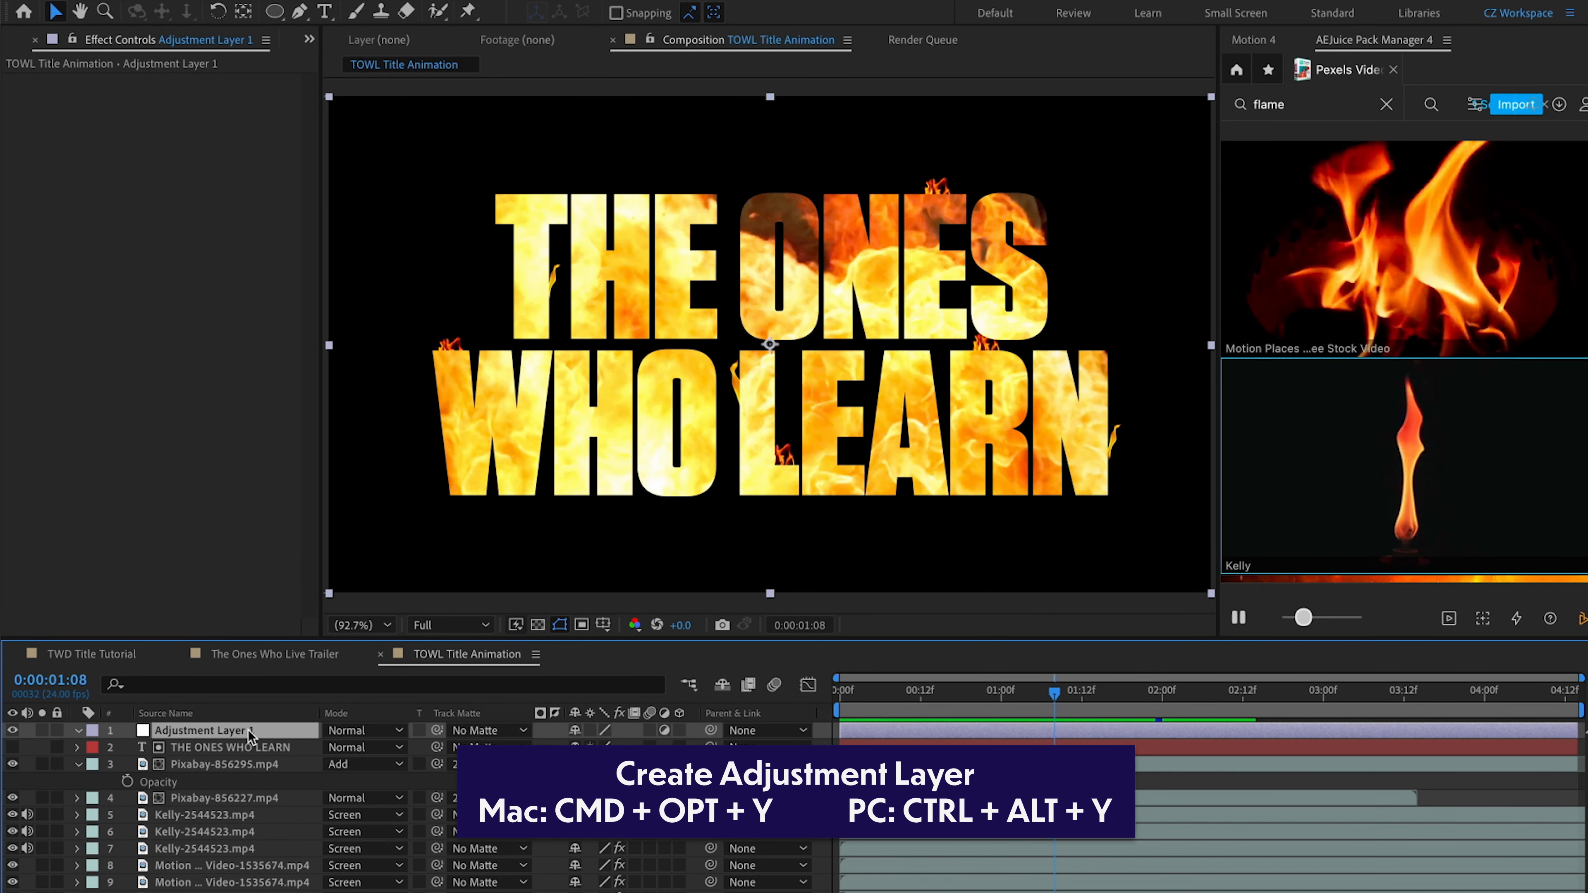
key(Return)
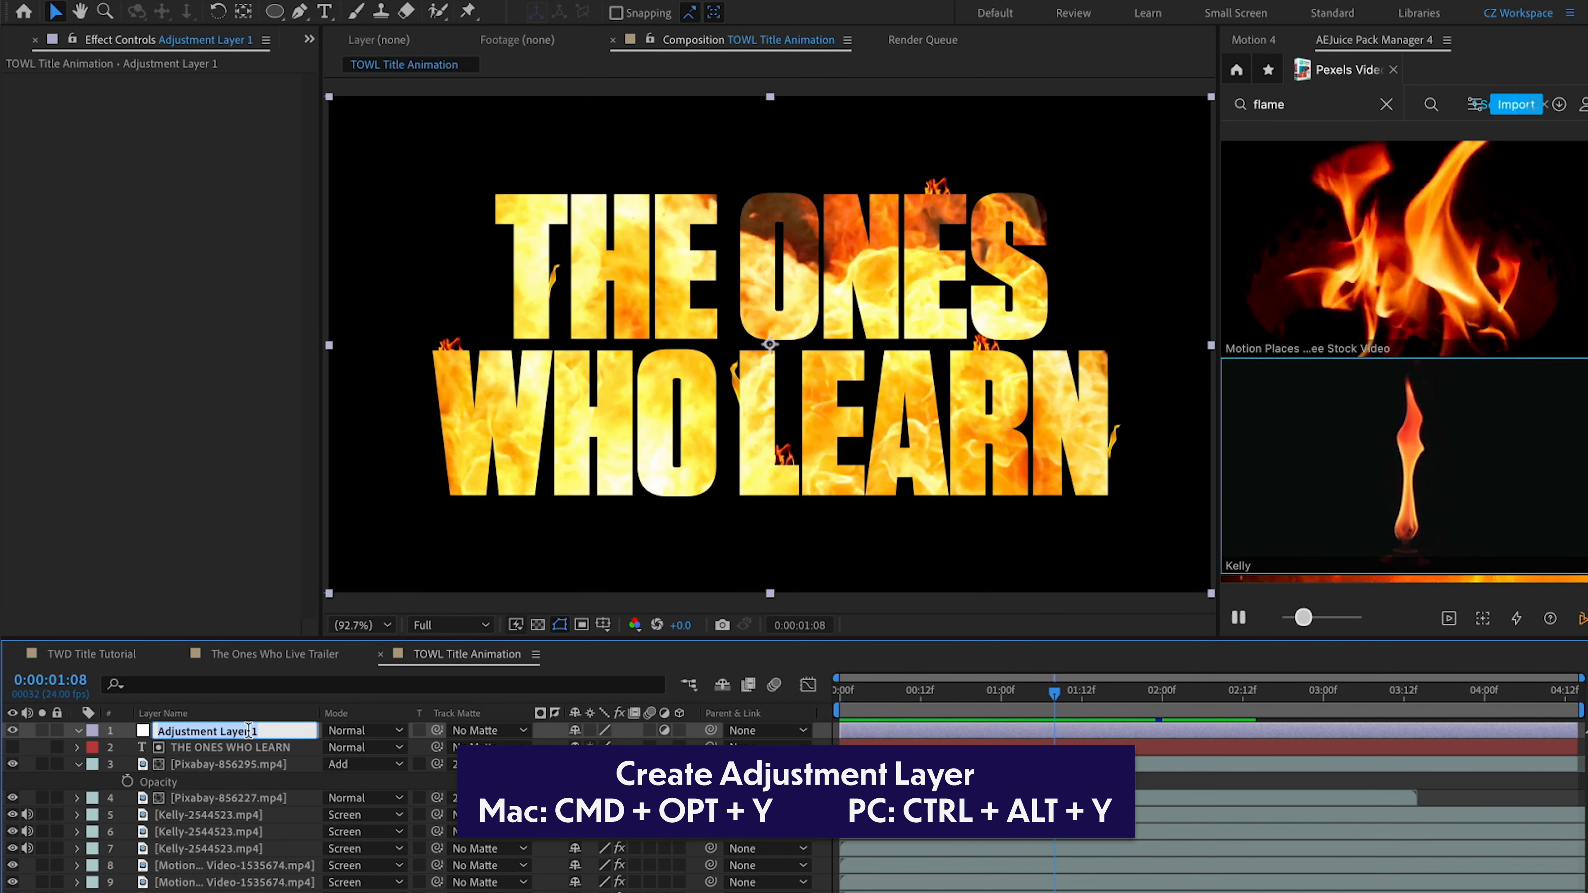
text(Heat)
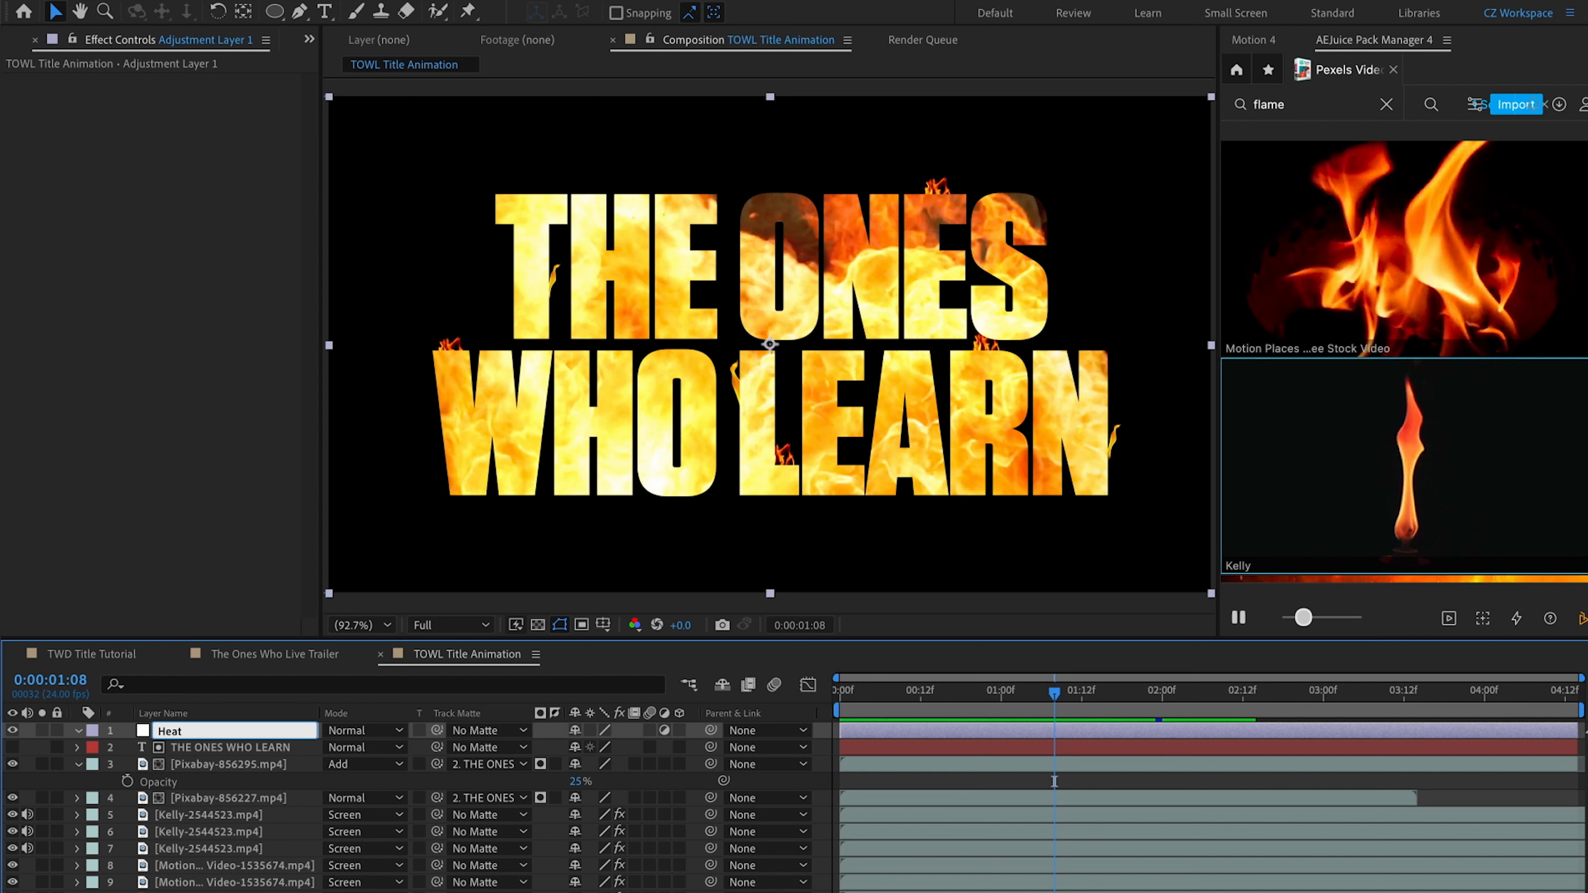
key(Return)
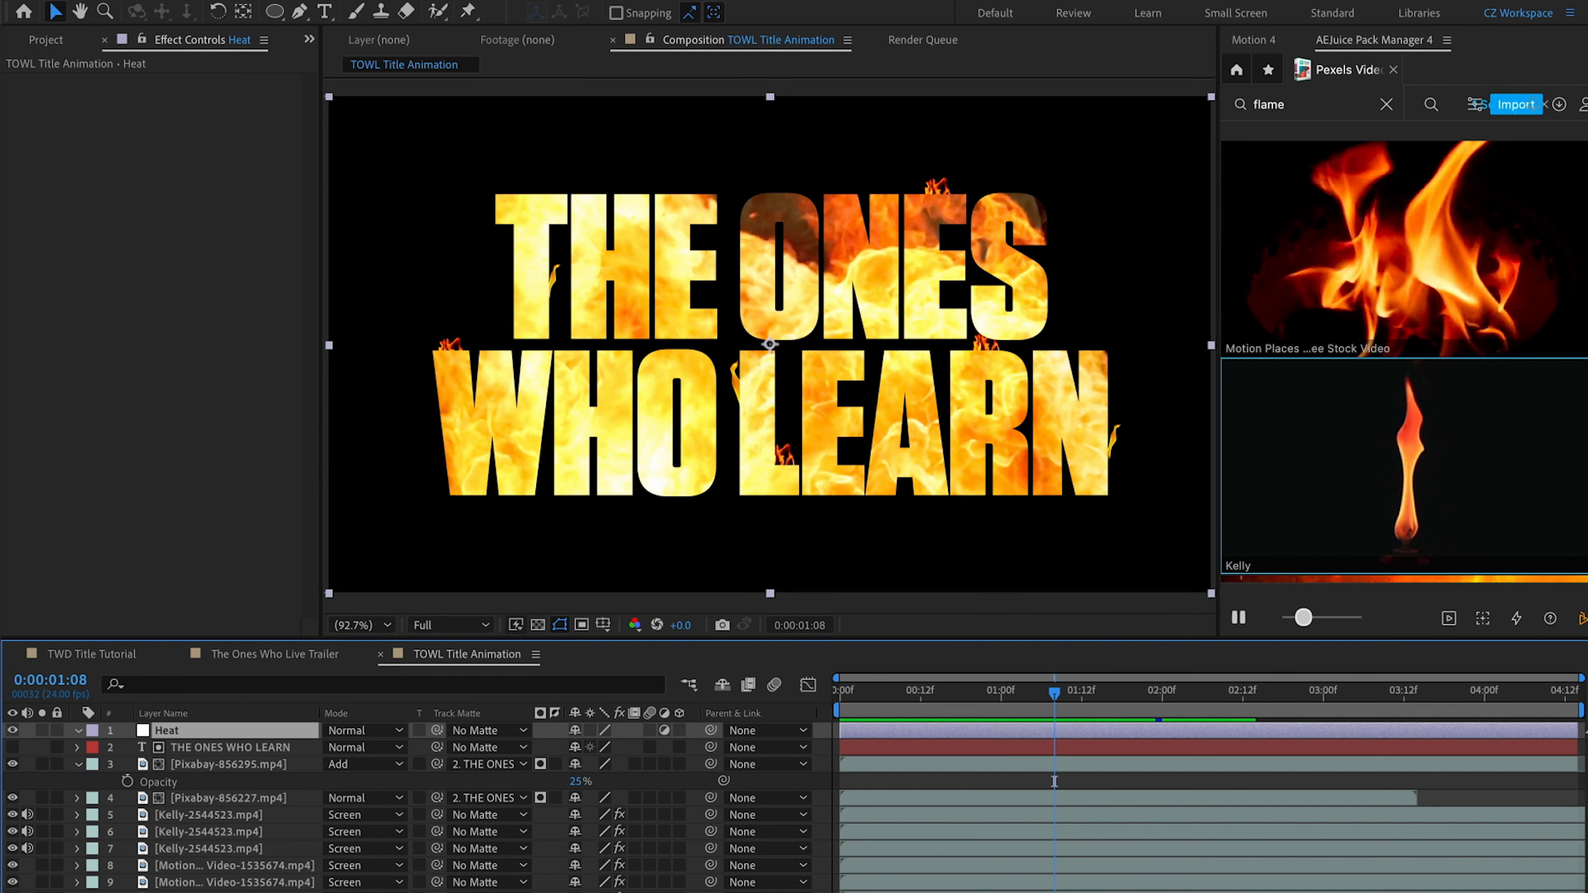
Create a black 1920 x 1080 px solid named Noise and apply the Fractal Noise effect to it
key(ctrl+y)
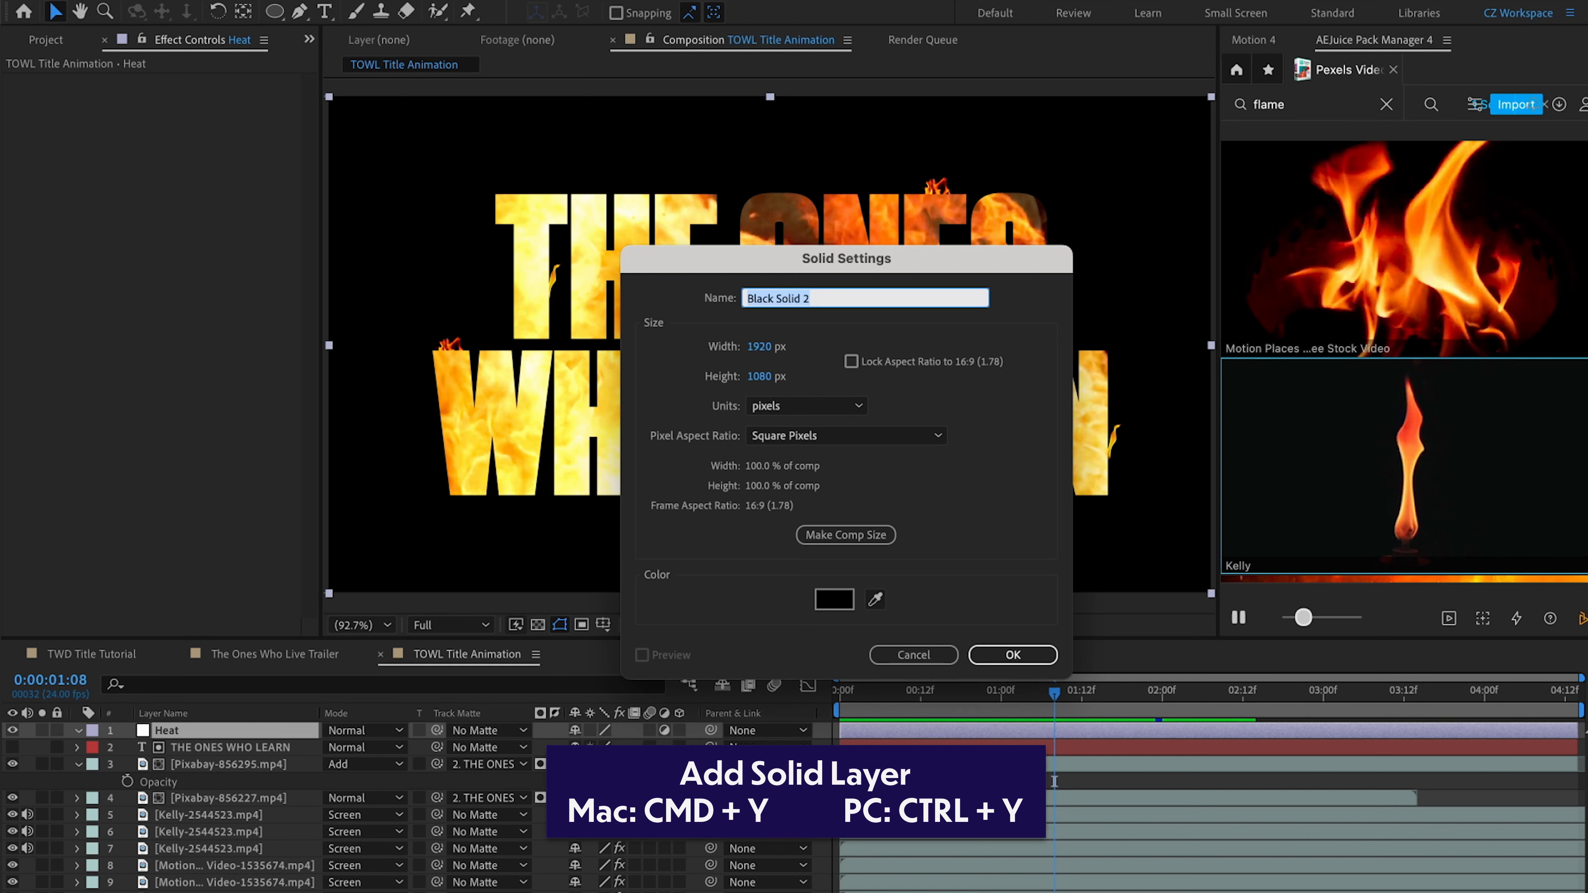
text(Noise)
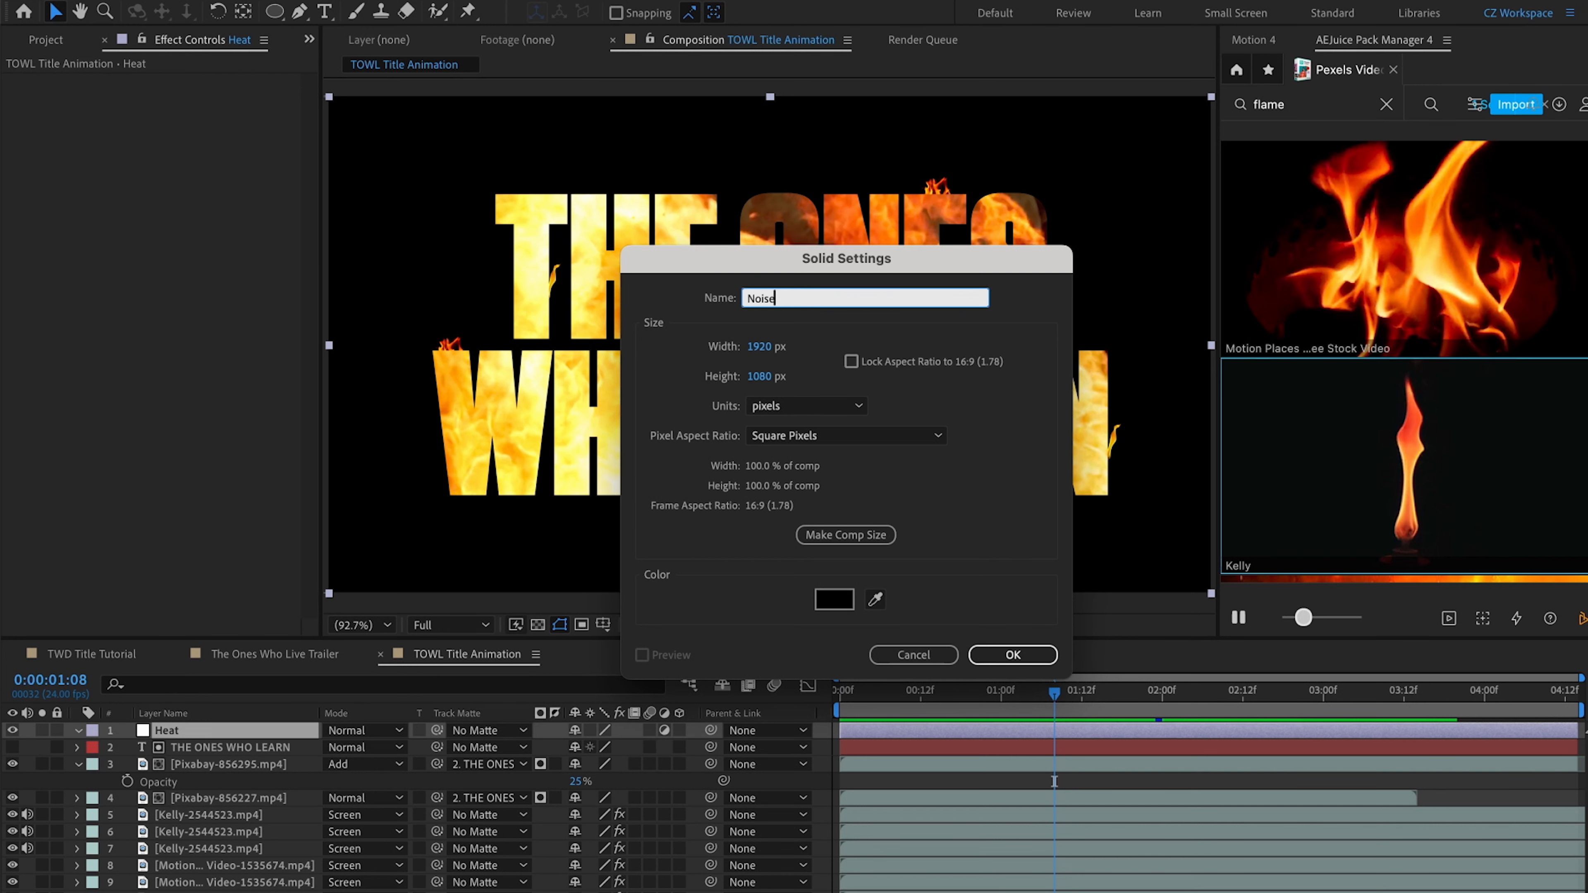
key(Return)
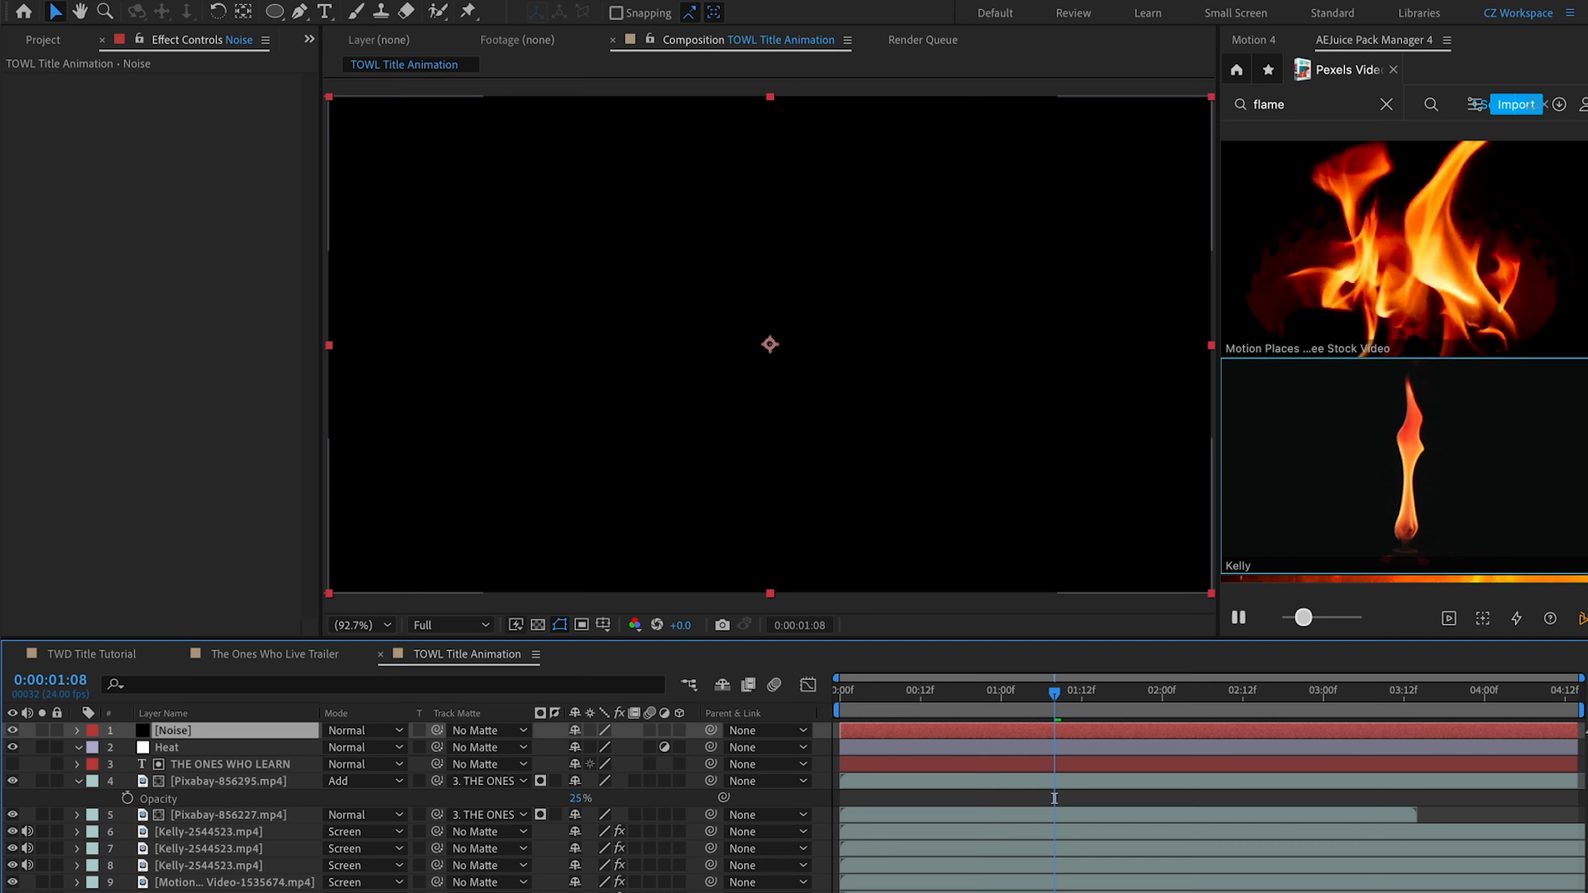
key(ctrl+space)
text(frac)
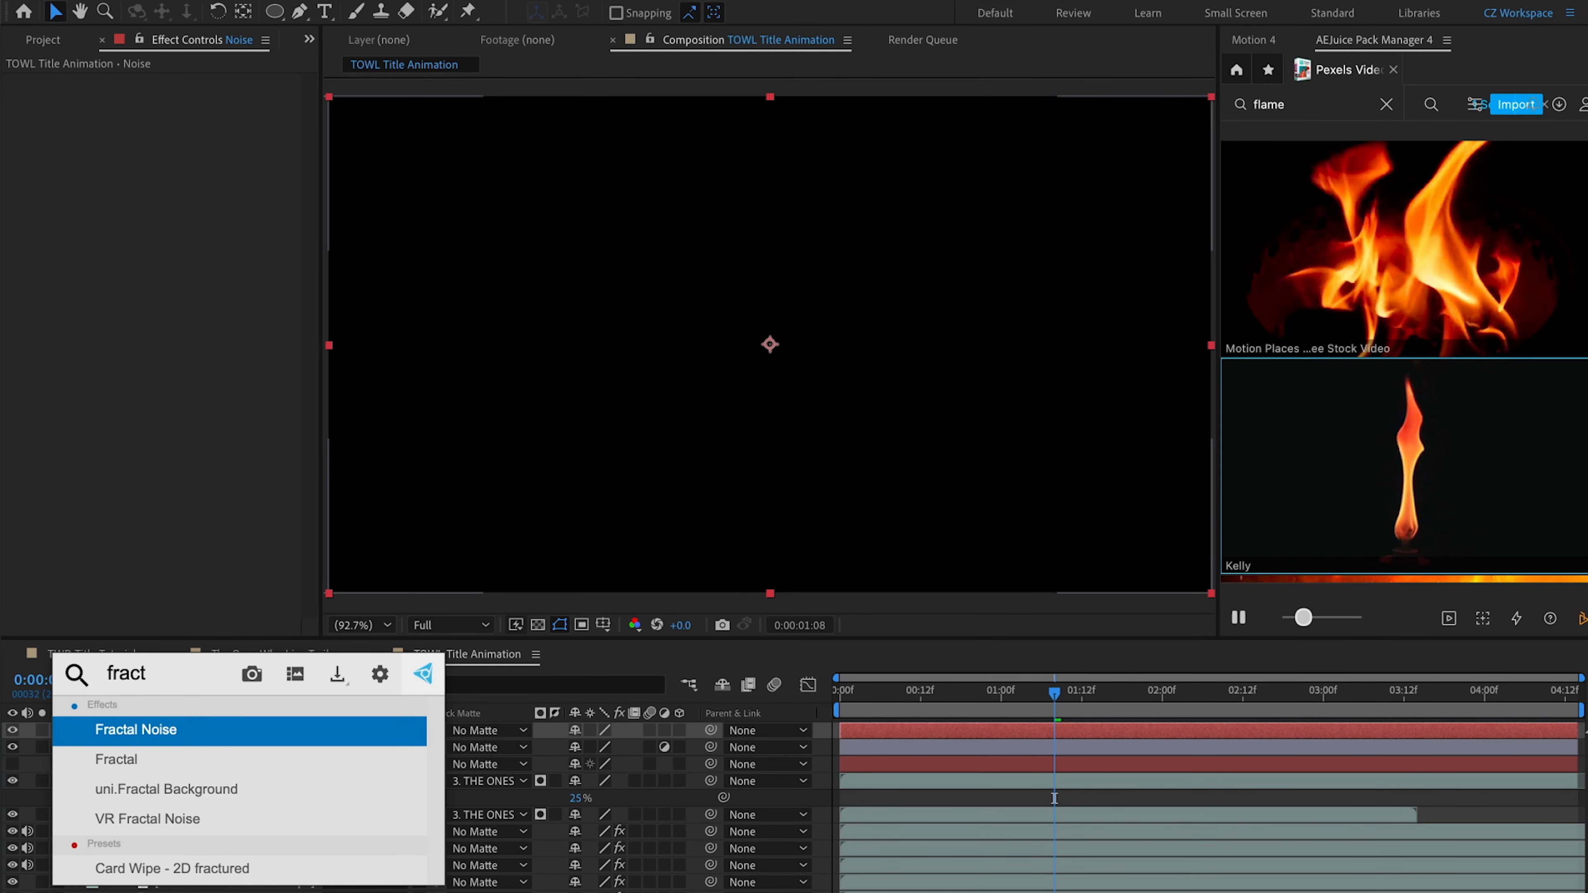
key(Return)
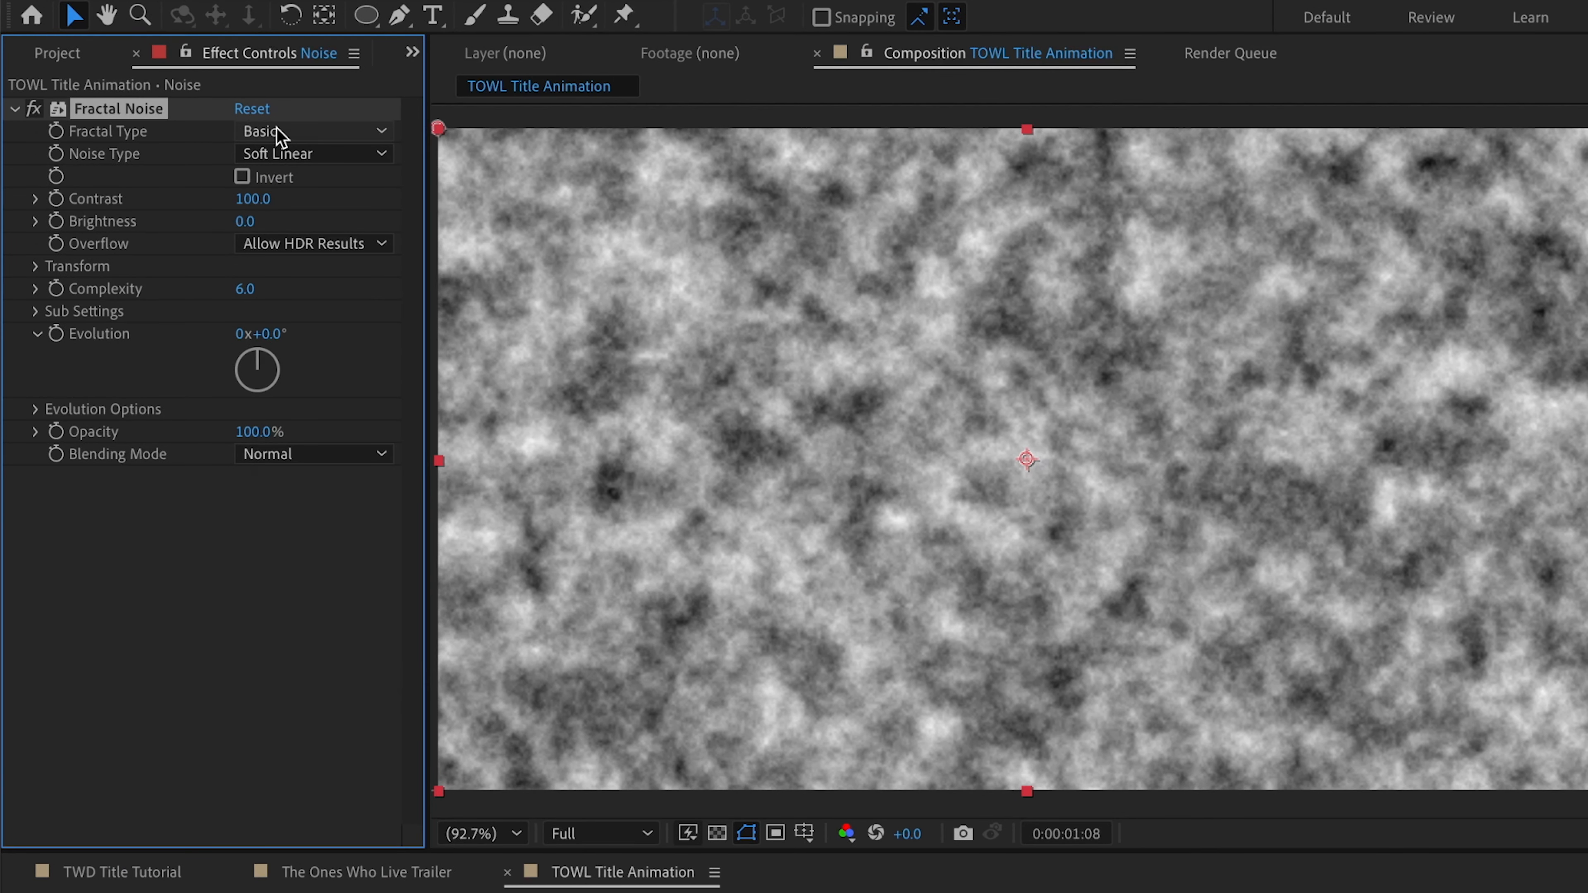
Set the Fractal Noise fractal type to Dynamic Progressive and its noise type to Spline
click(277, 130)
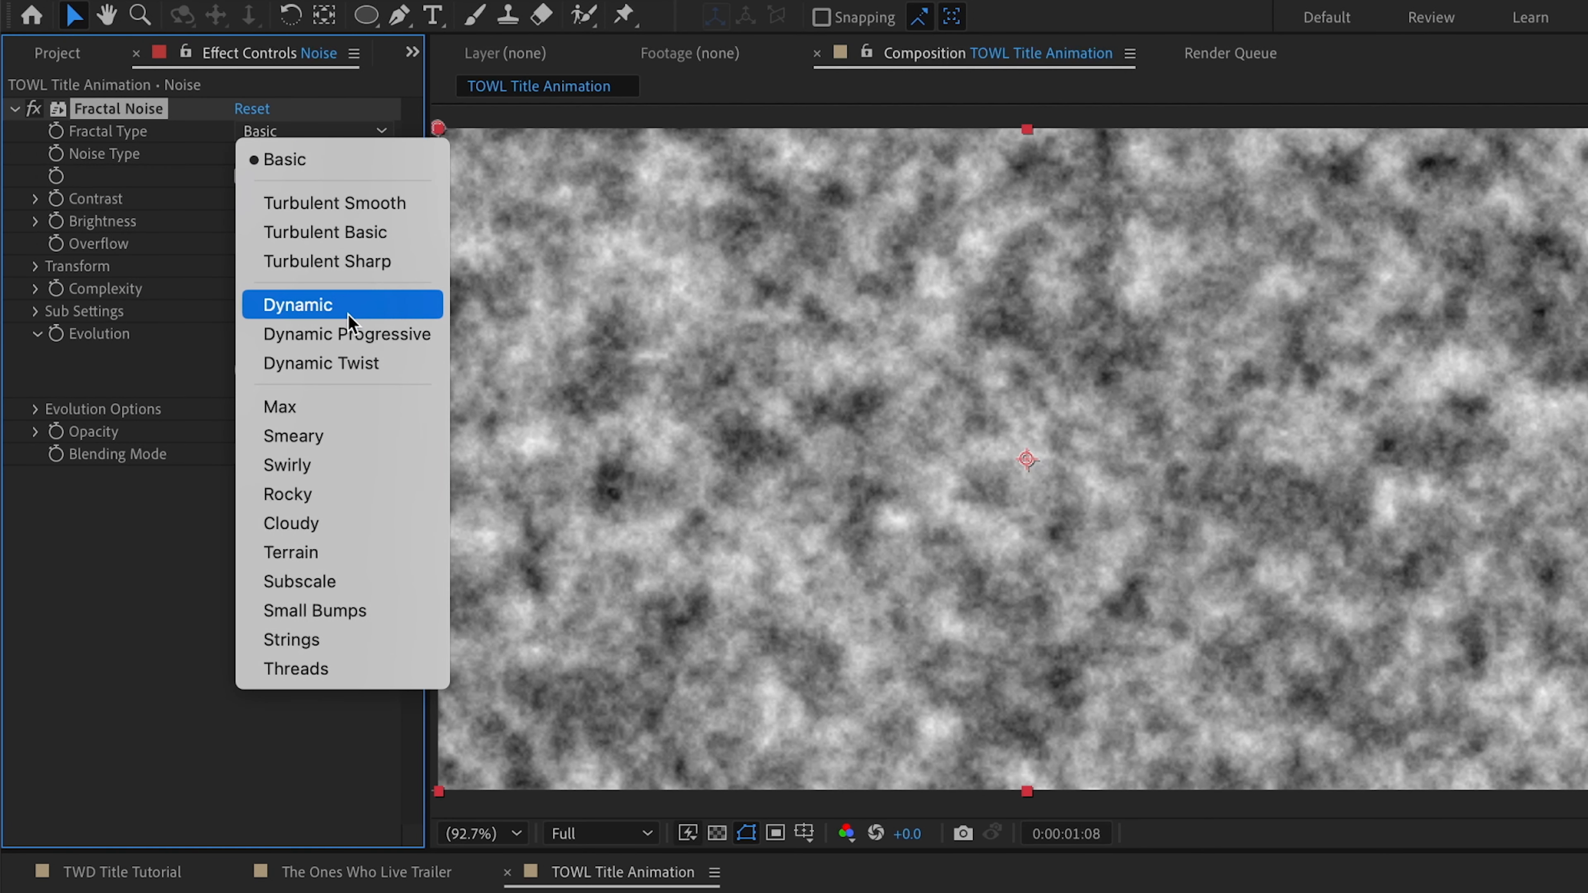
click(348, 334)
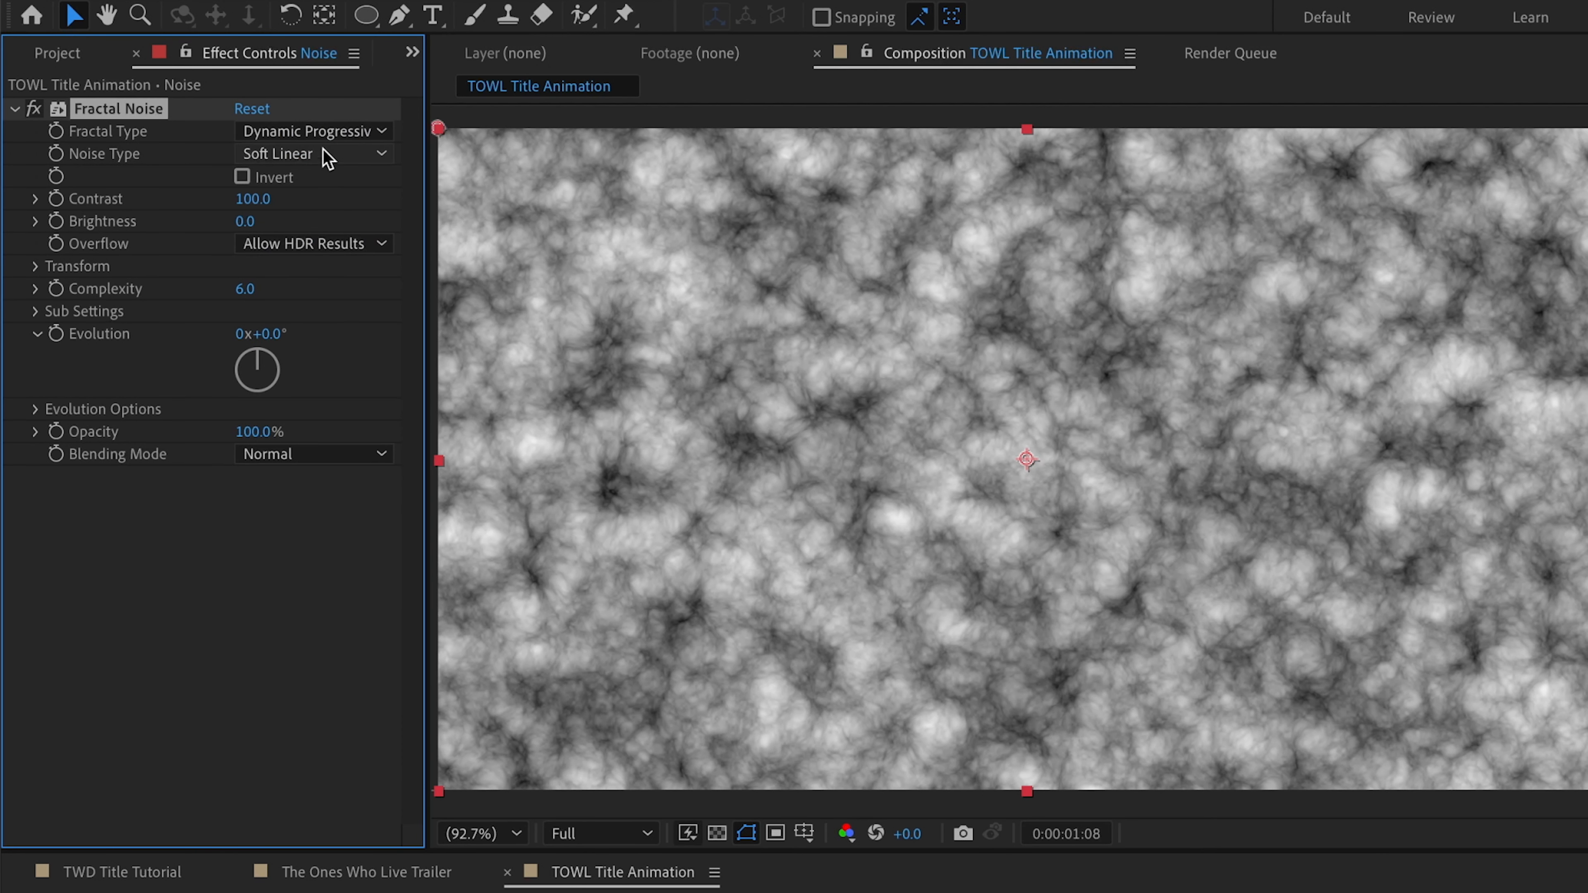
click(325, 155)
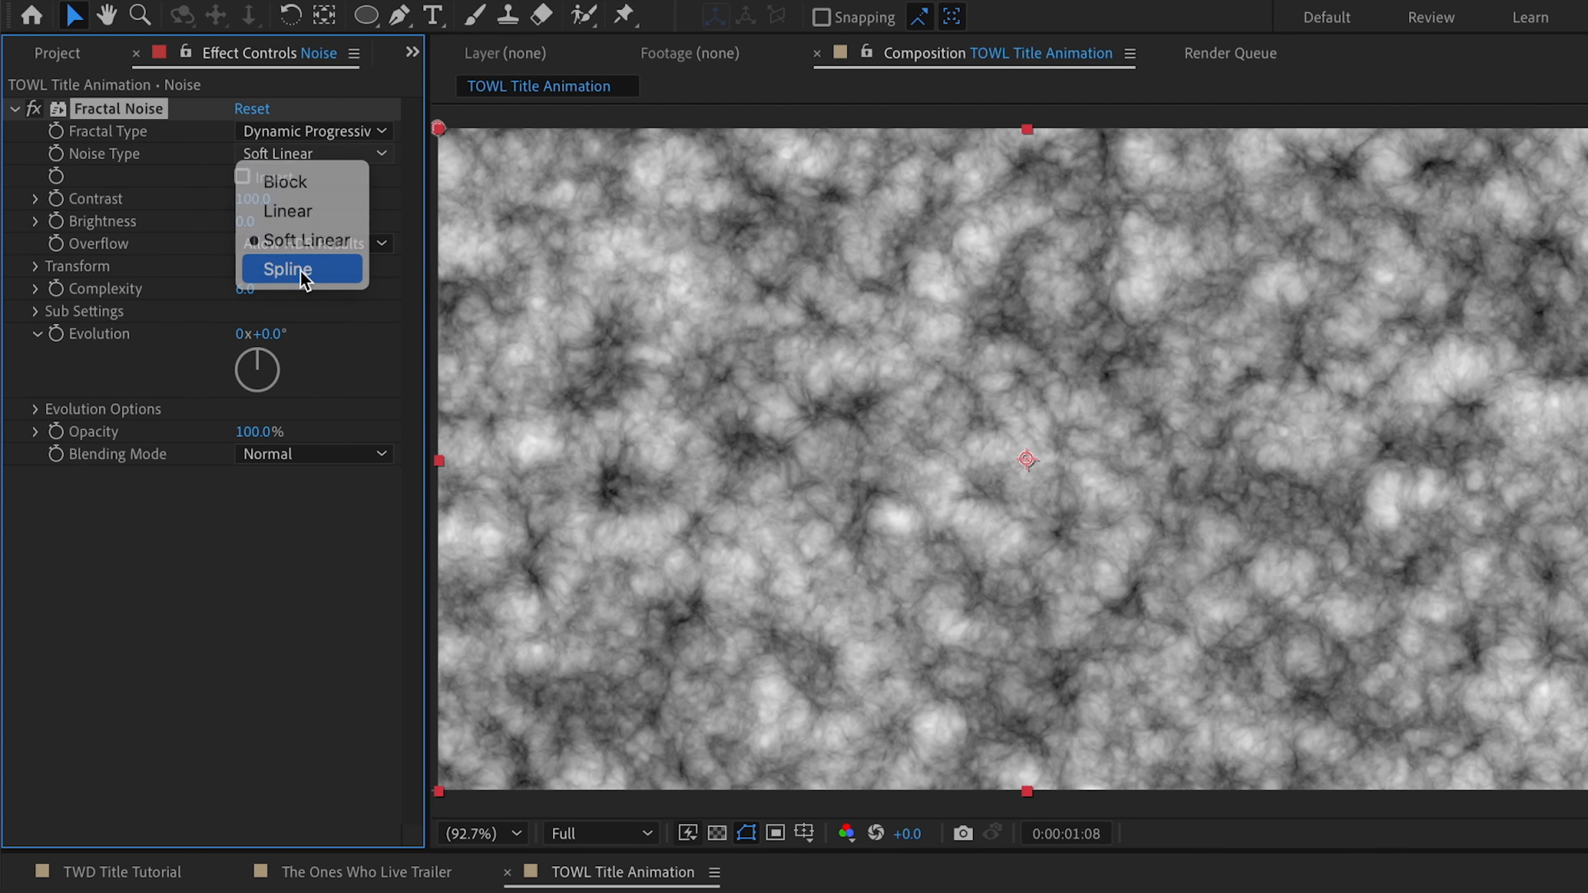
click(301, 268)
Set the Fractal Noise contrast to 205, brightness to 10 and complexity to 3
drag(253, 199, 390, 202)
drag(244, 221, 255, 221)
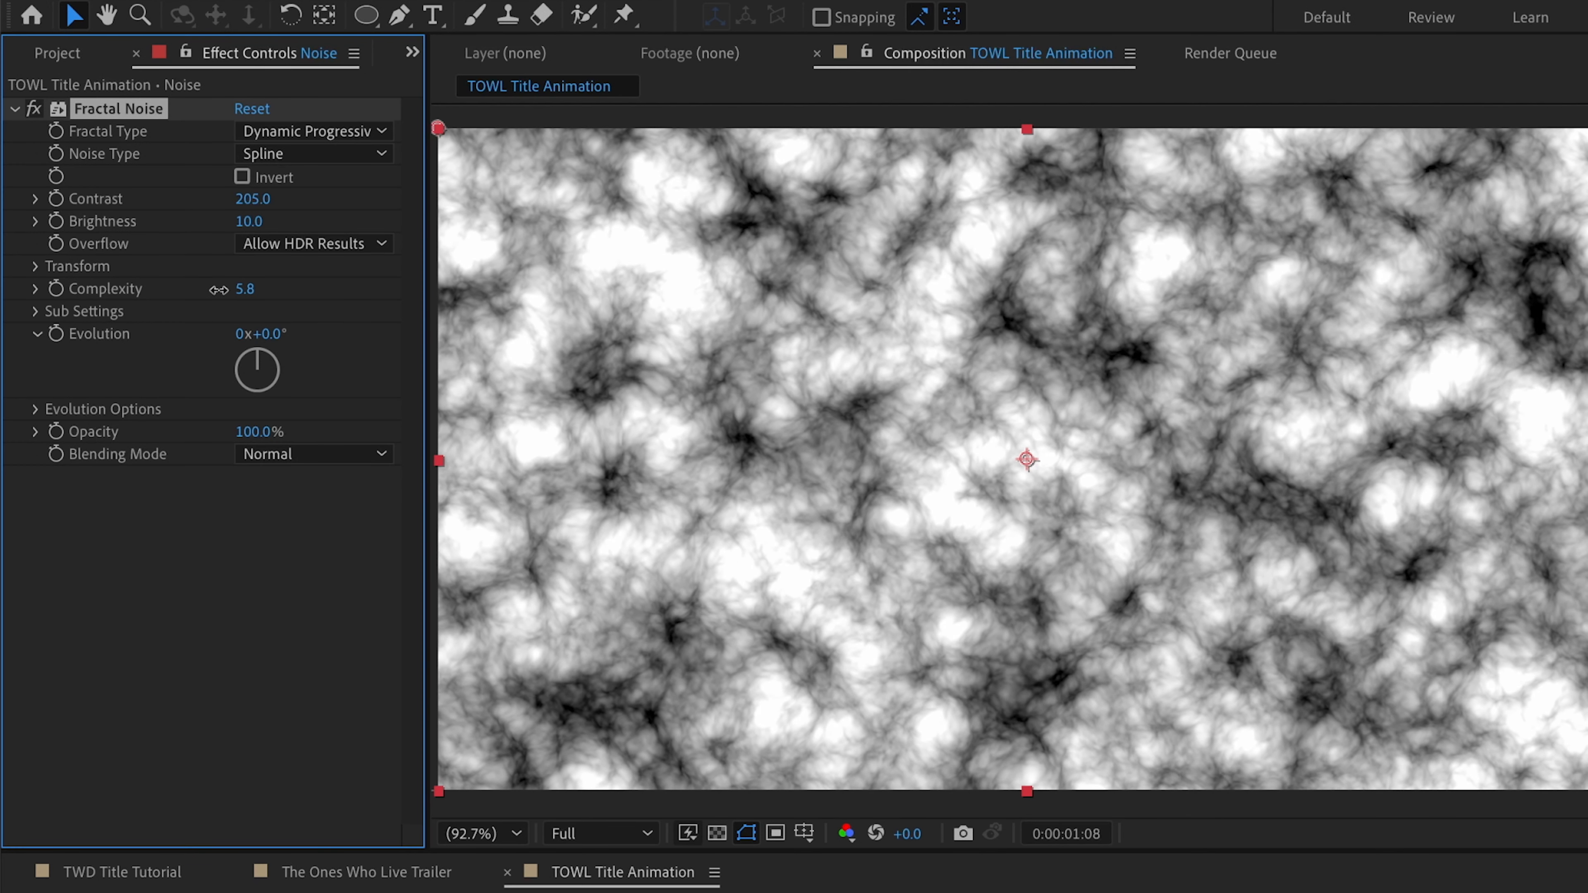
click(244, 289)
text(3)
key(Return)
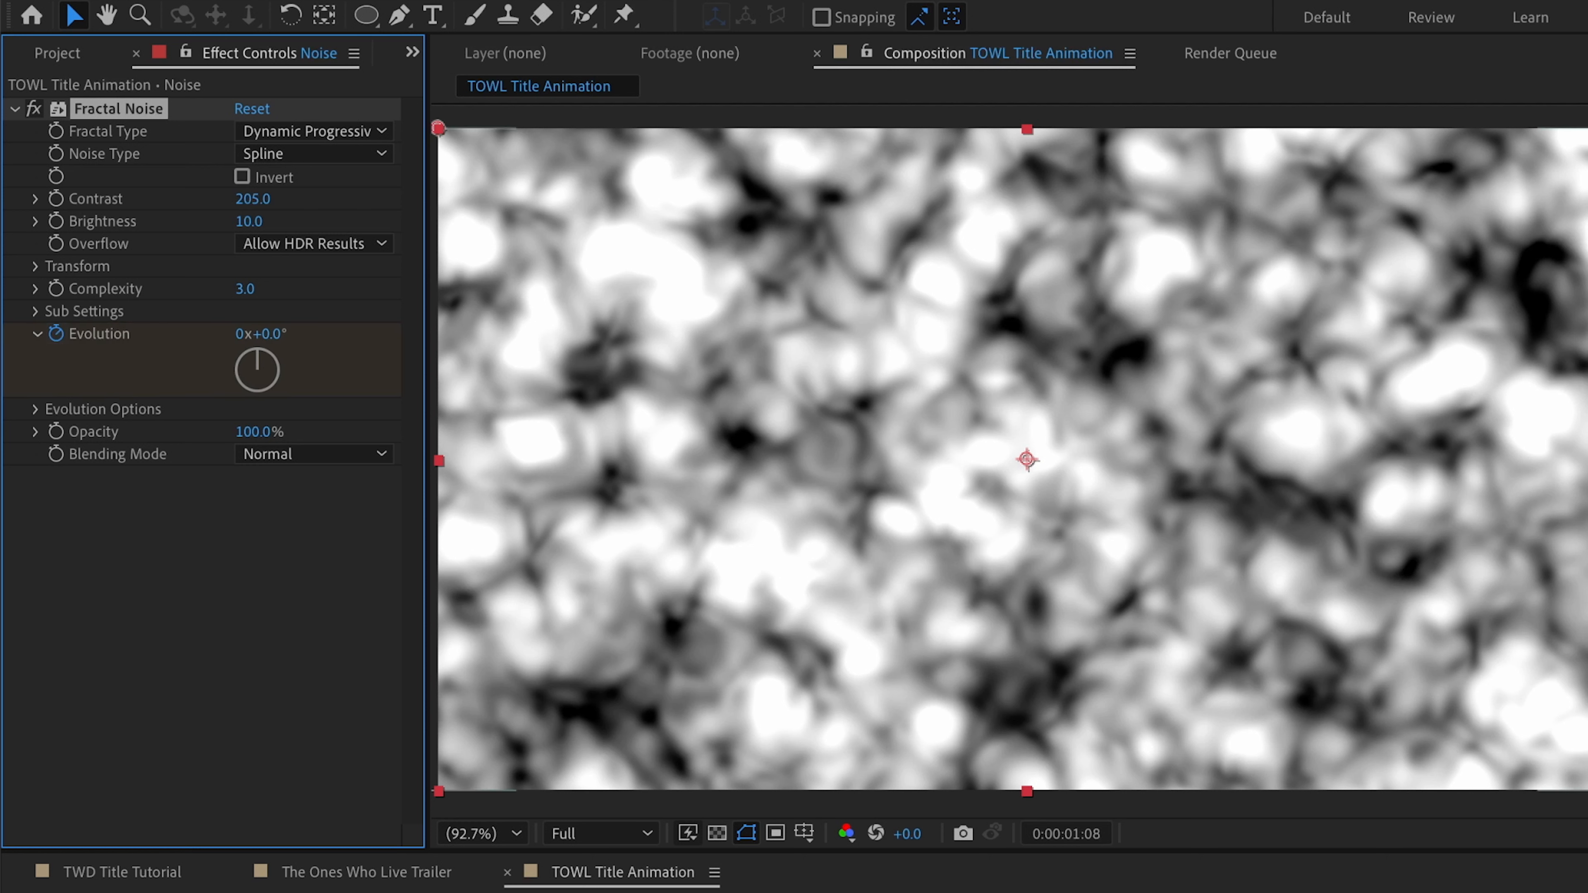
Keyframe the noise Evolution from 0 to 1 revolution across the composition and move the Noise layer to the bottom of the stack
key(u)
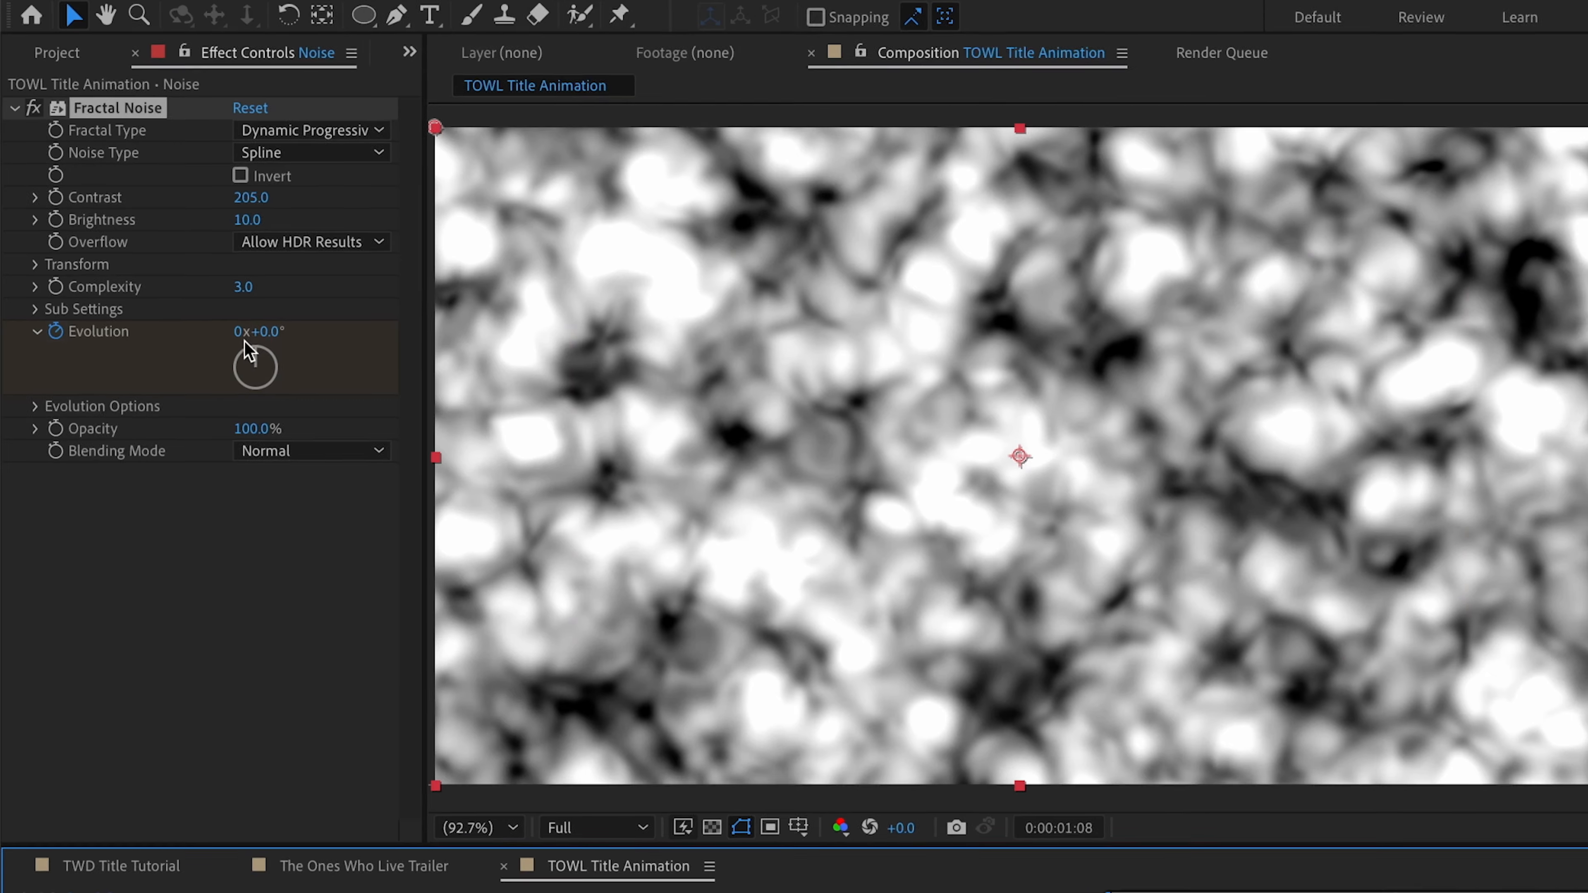
click(243, 336)
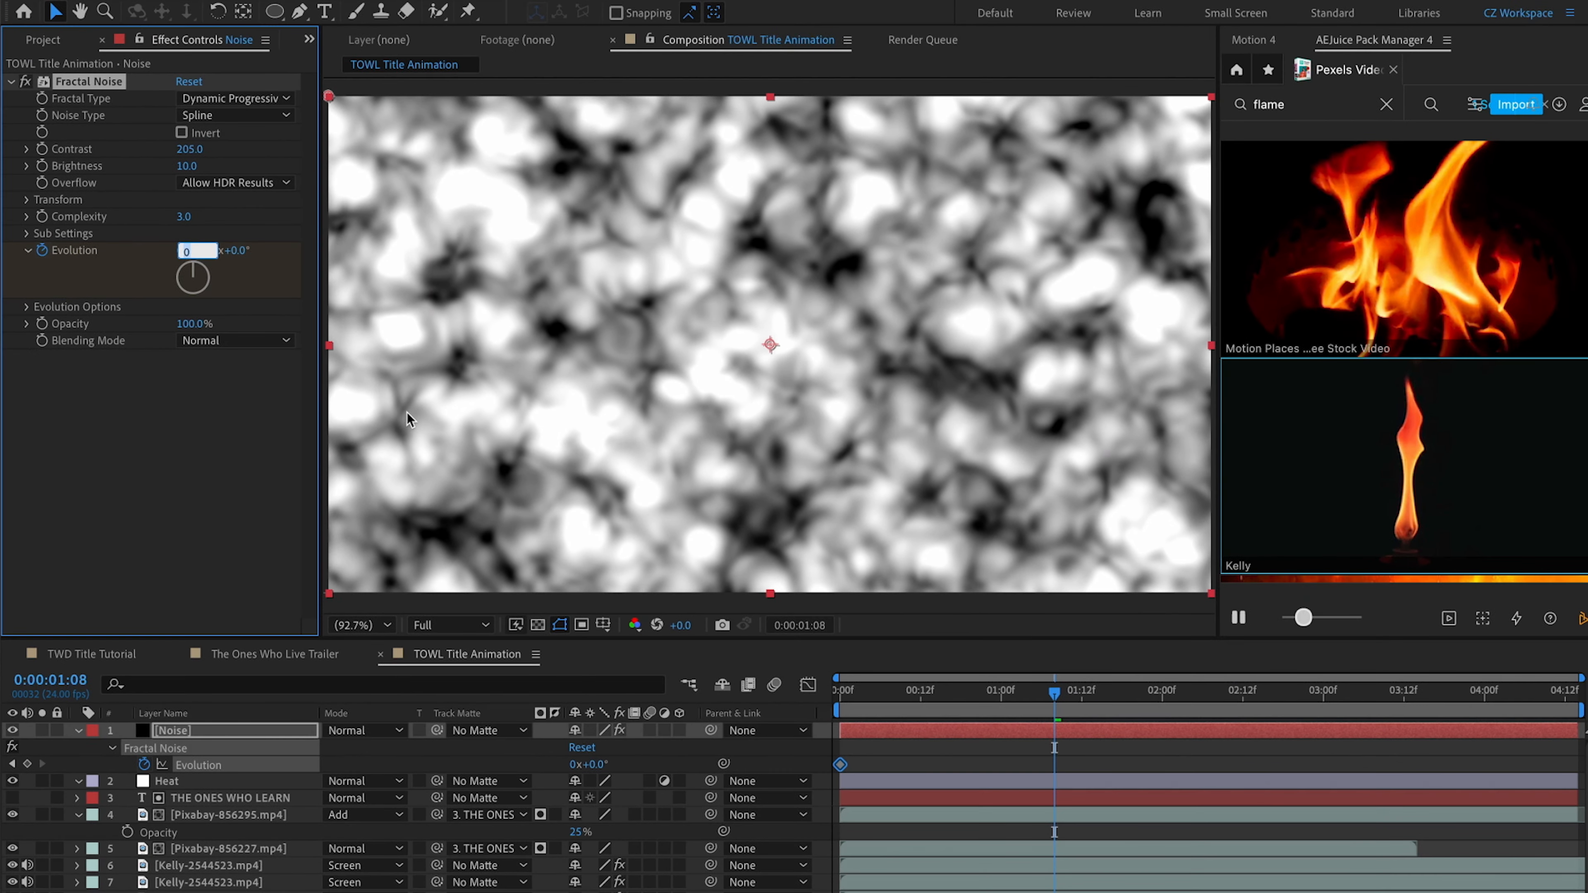
text(1)
key(Return)
drag(1055, 764, 1571, 765)
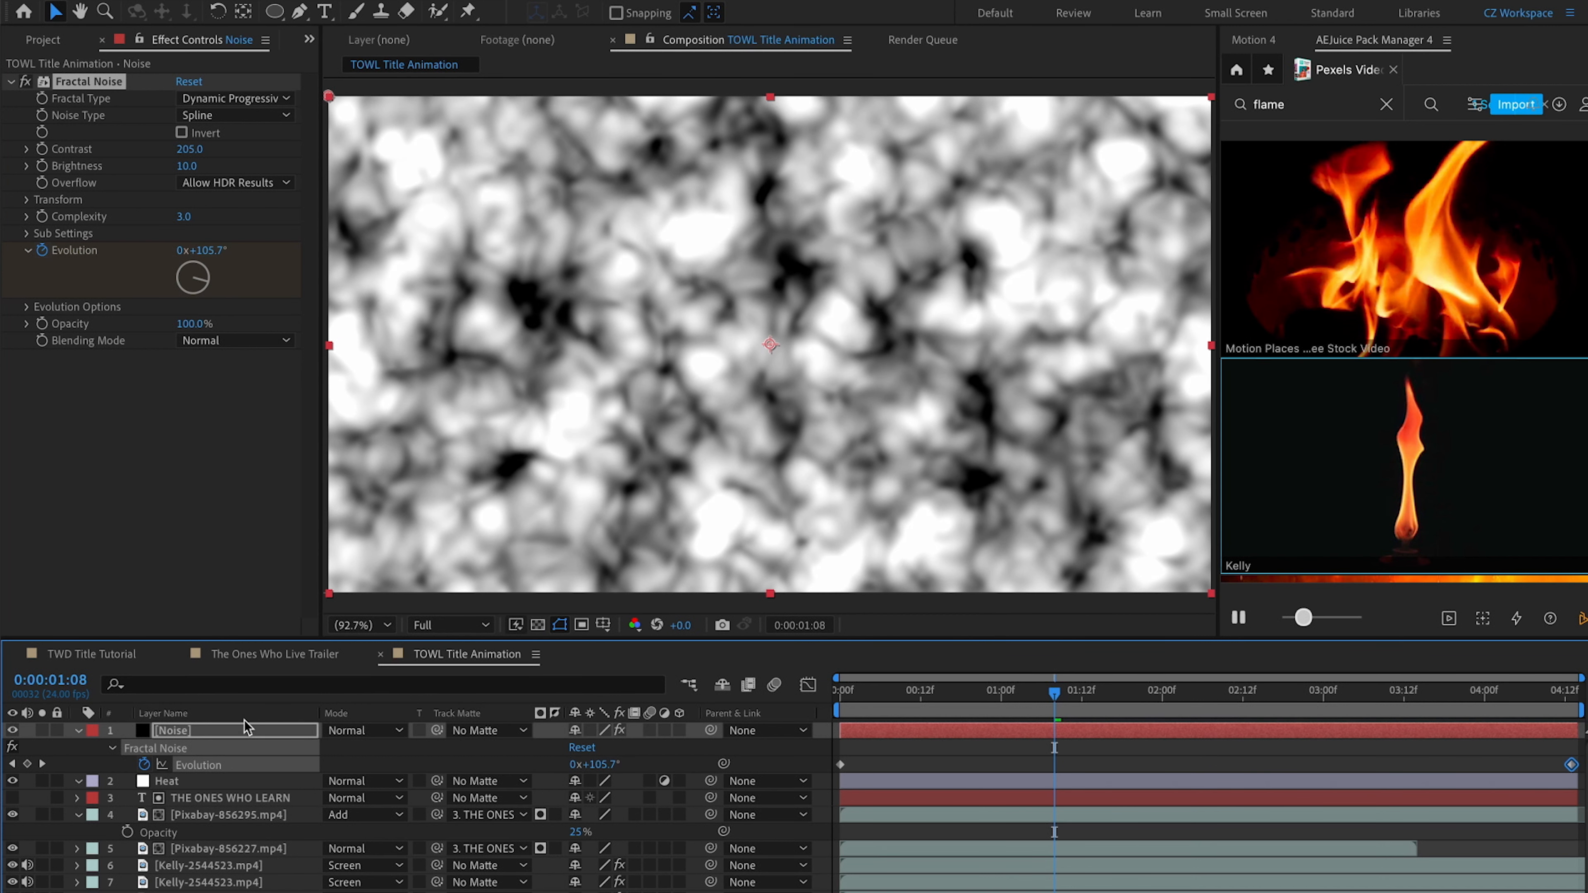
click(209, 730)
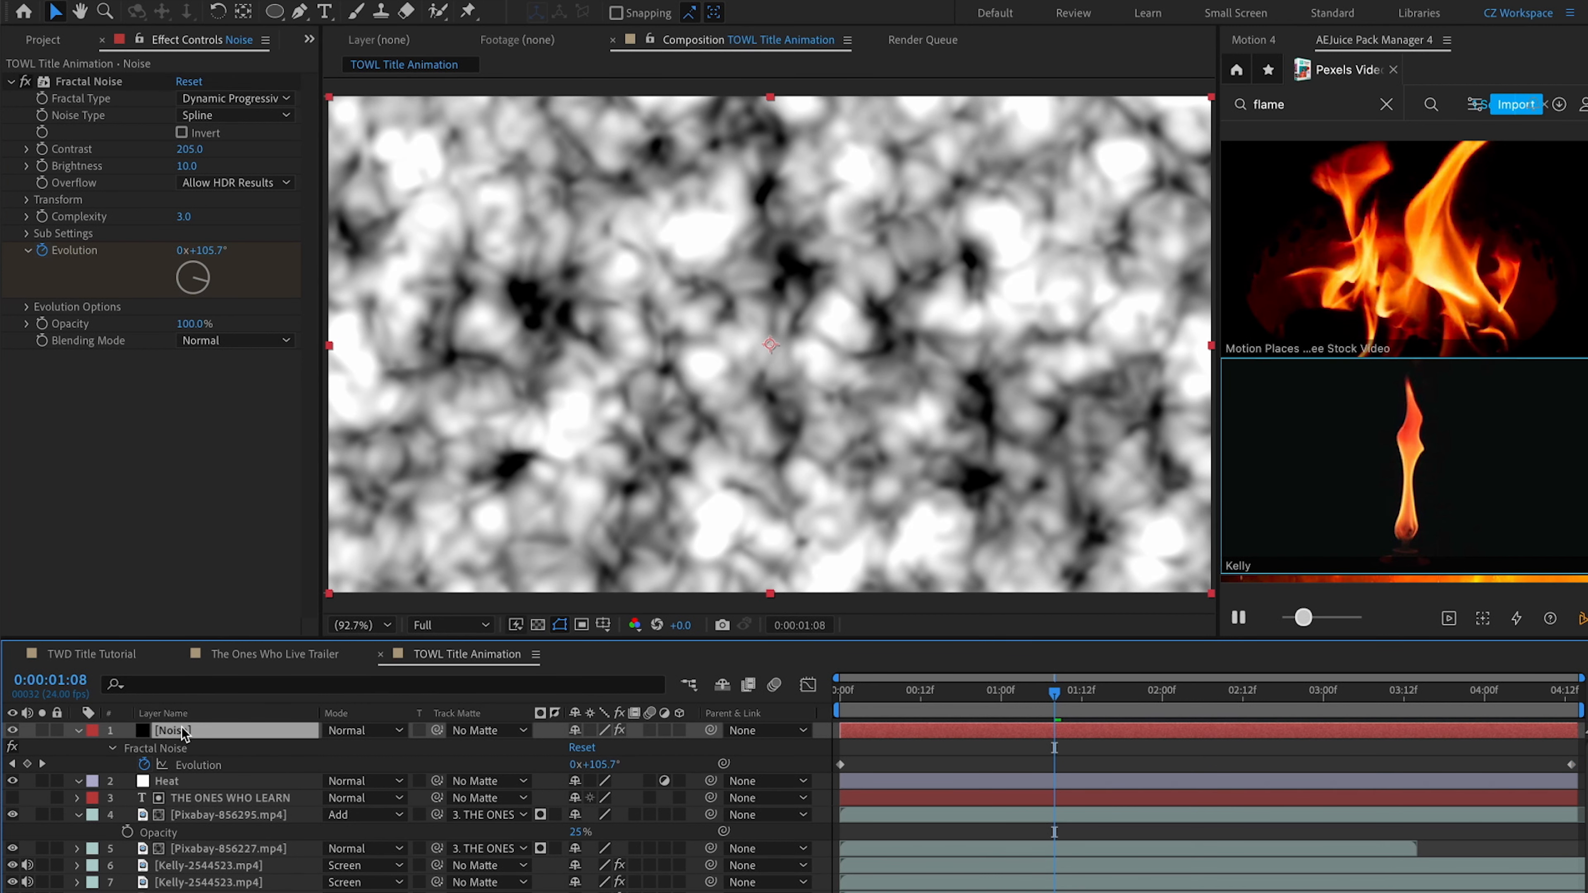
key(Delete)
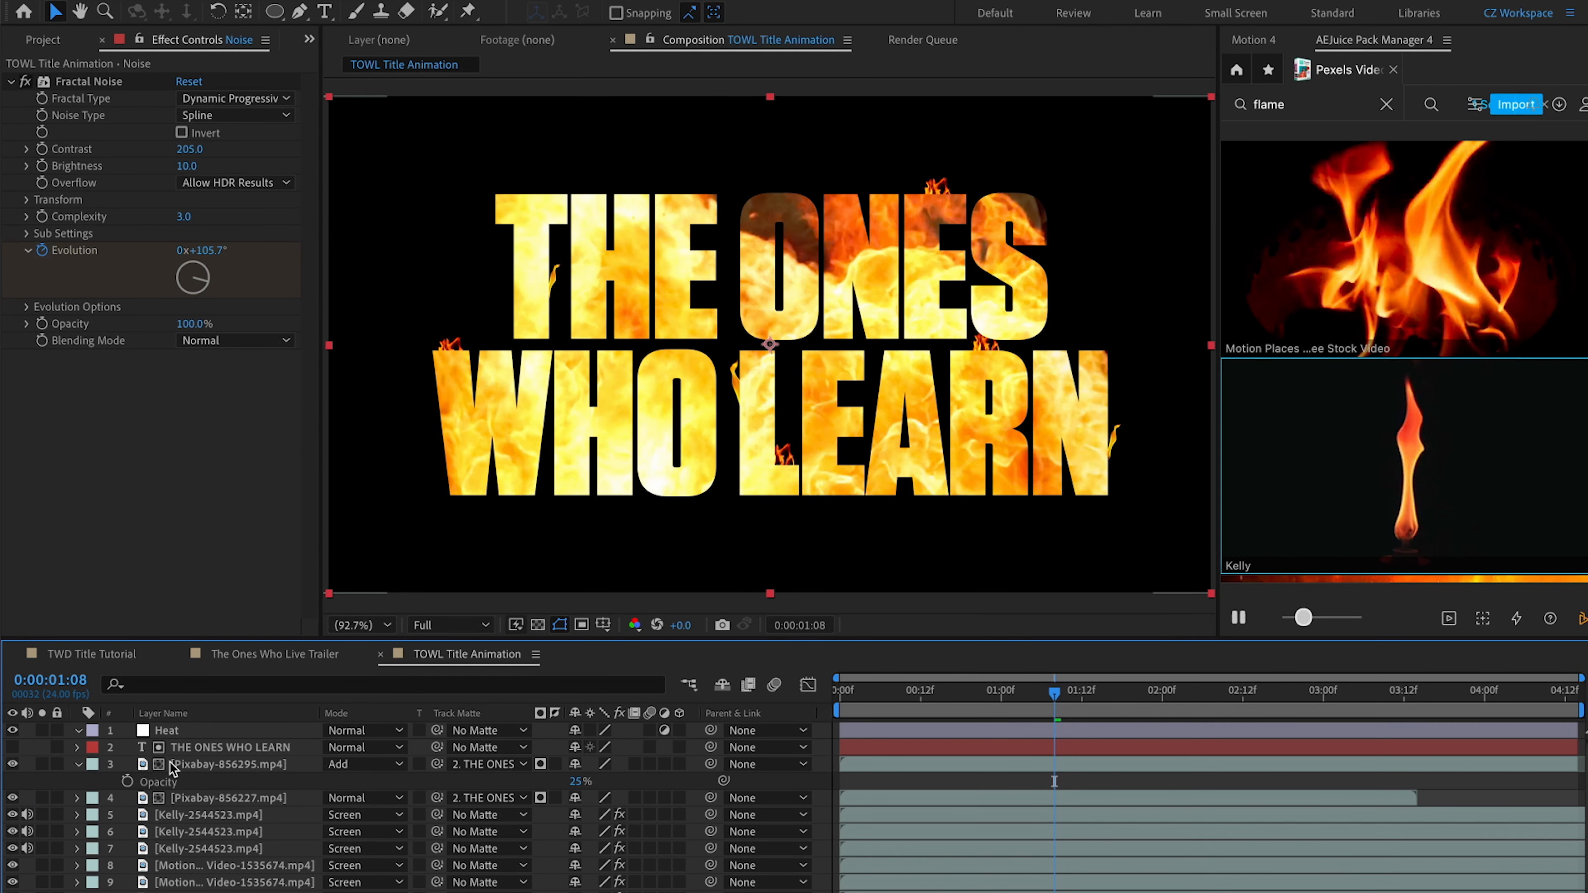
Apply the Displacement Map effect to the Heat adjustment layer
click(179, 738)
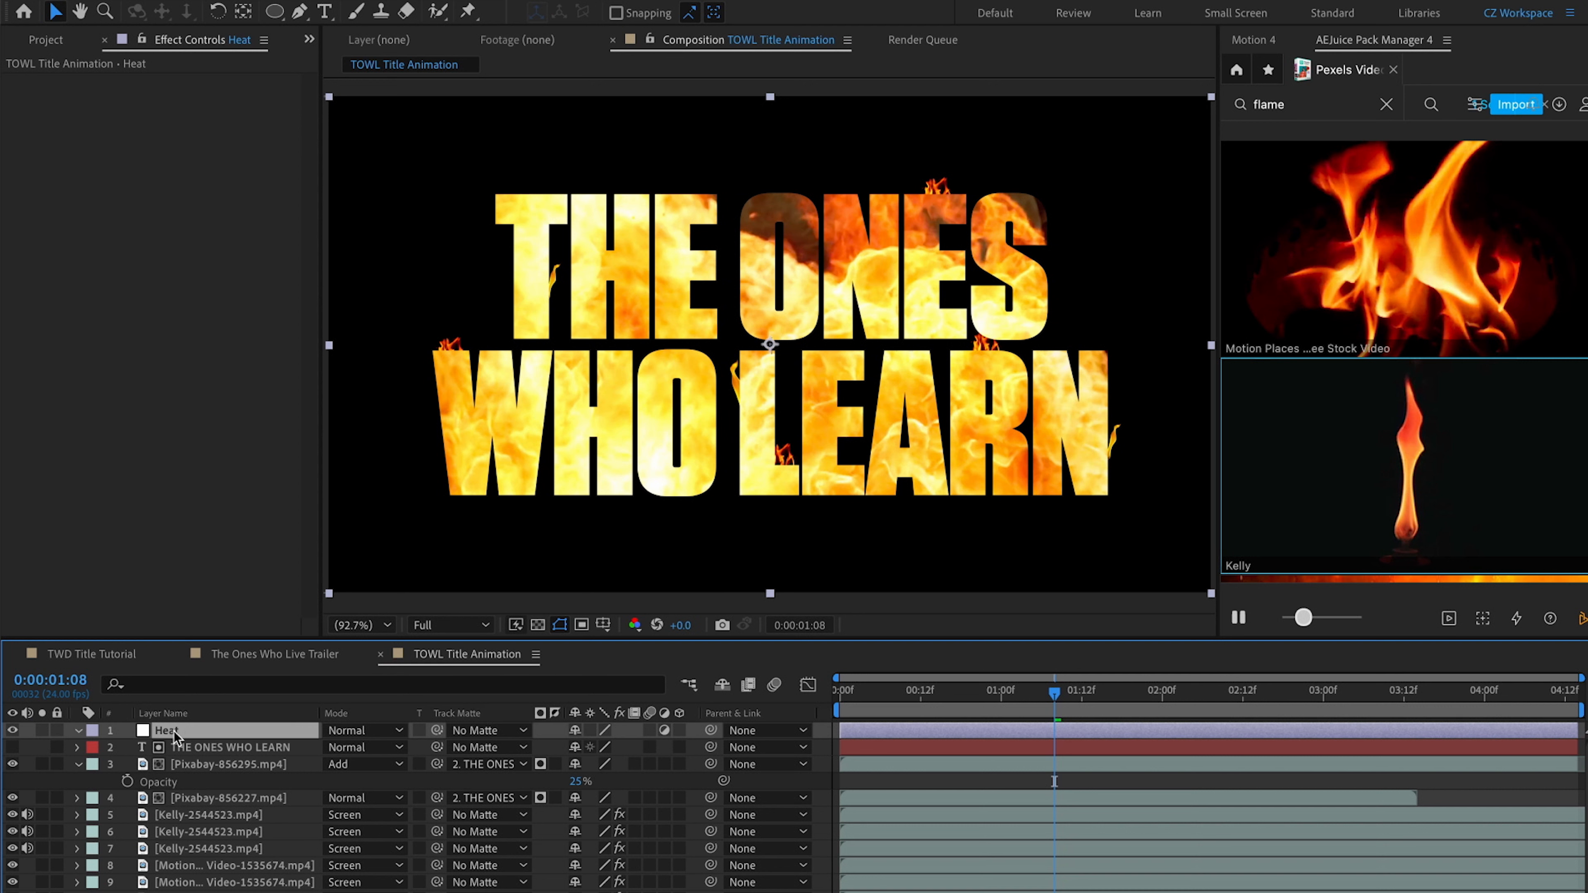
key(ctrl+space)
text(disp)
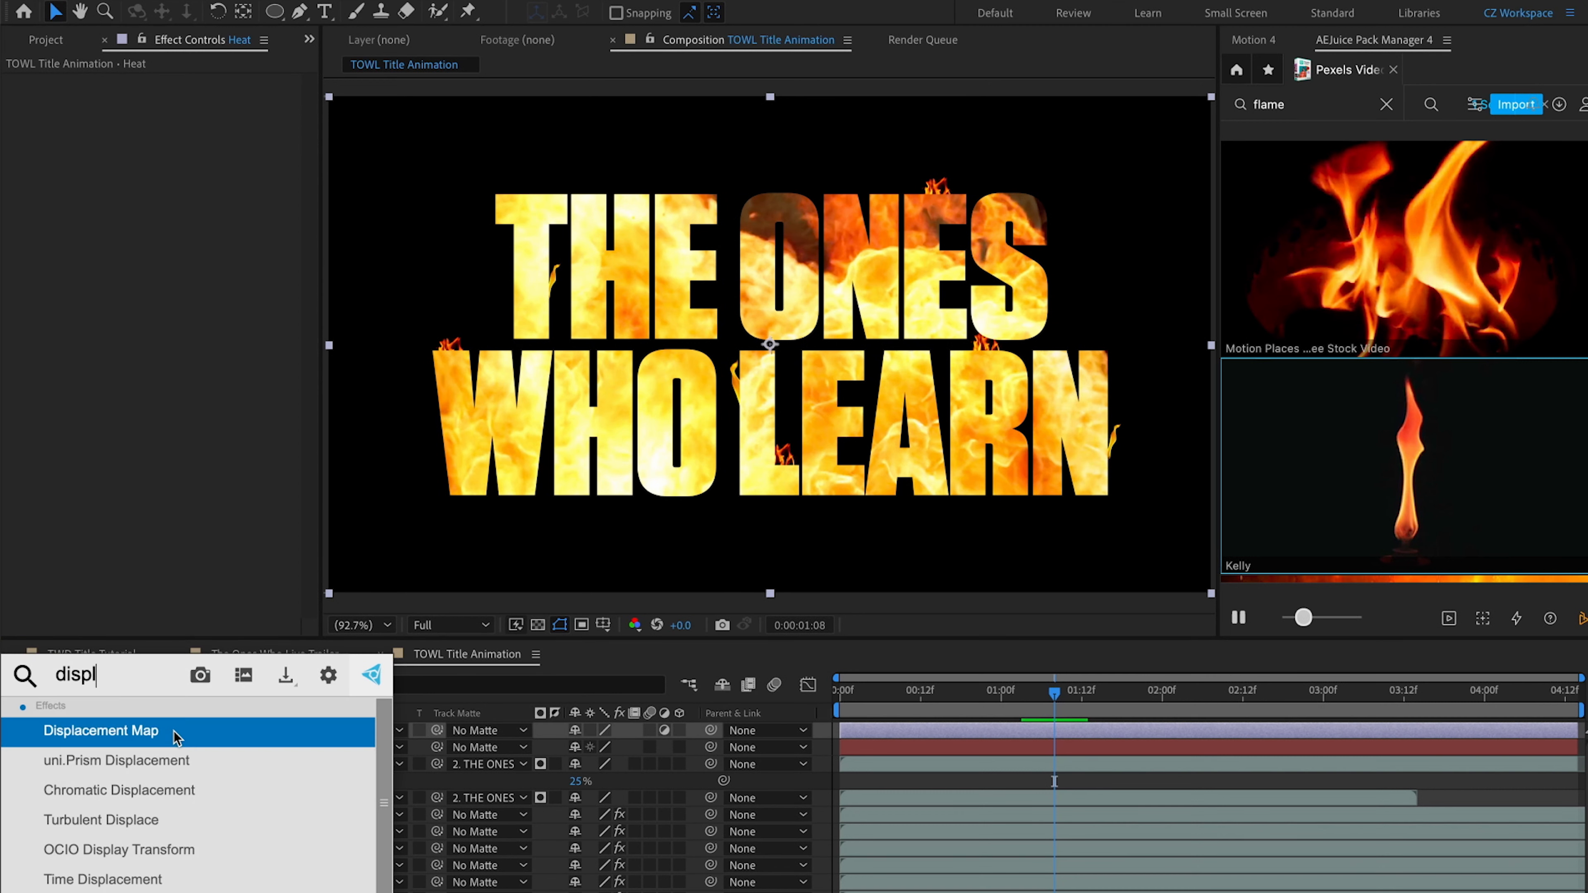
click(174, 732)
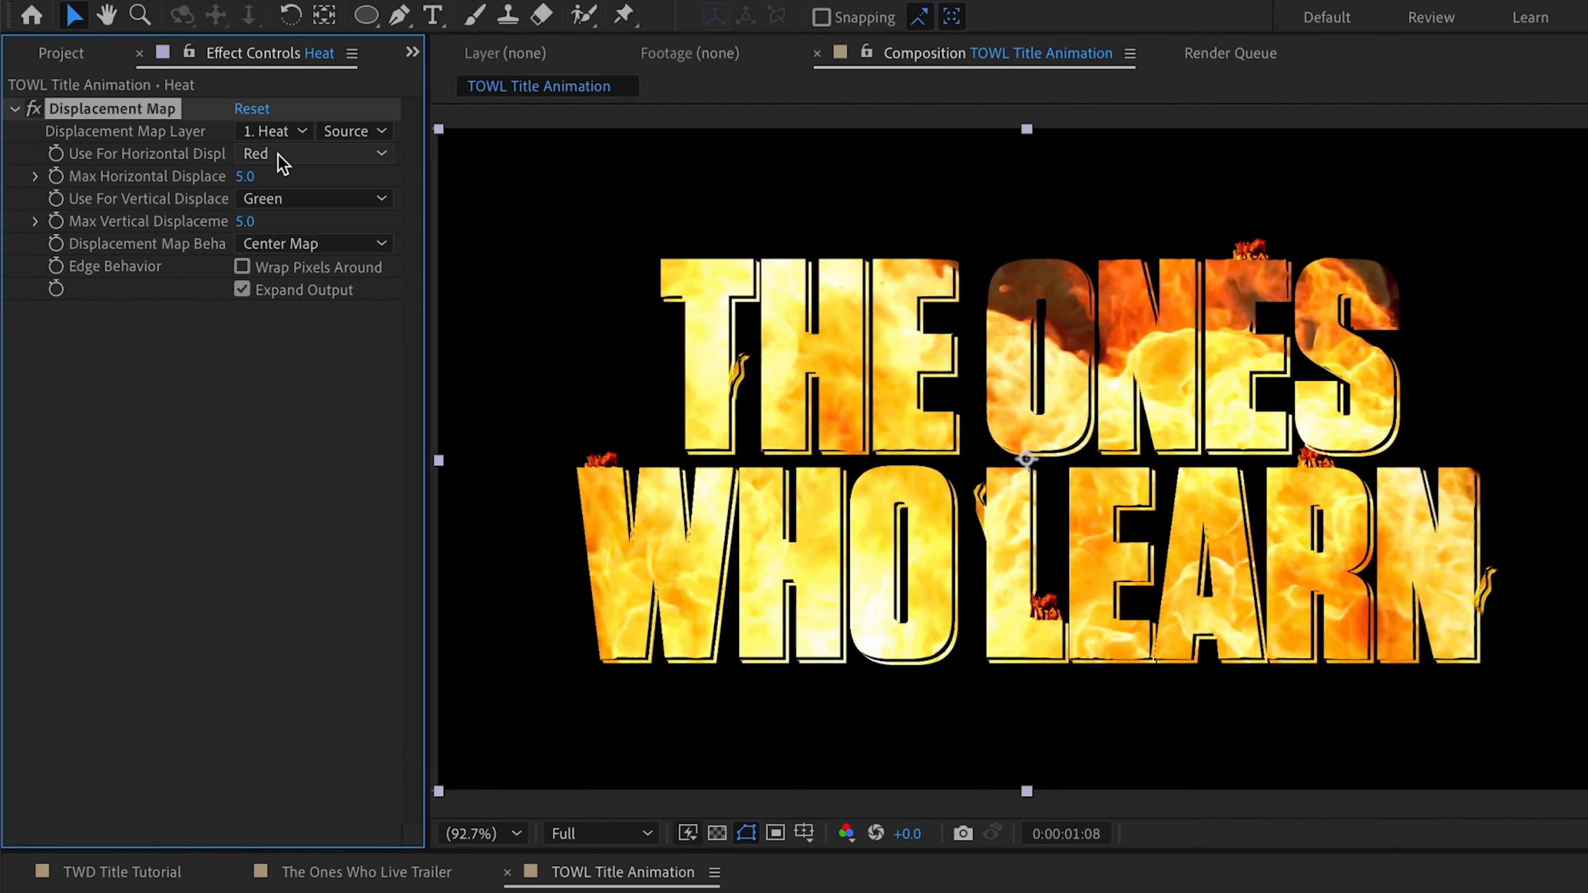
Set the displacement map layer to Noise and have it read that layer's Effects & Masks
click(275, 131)
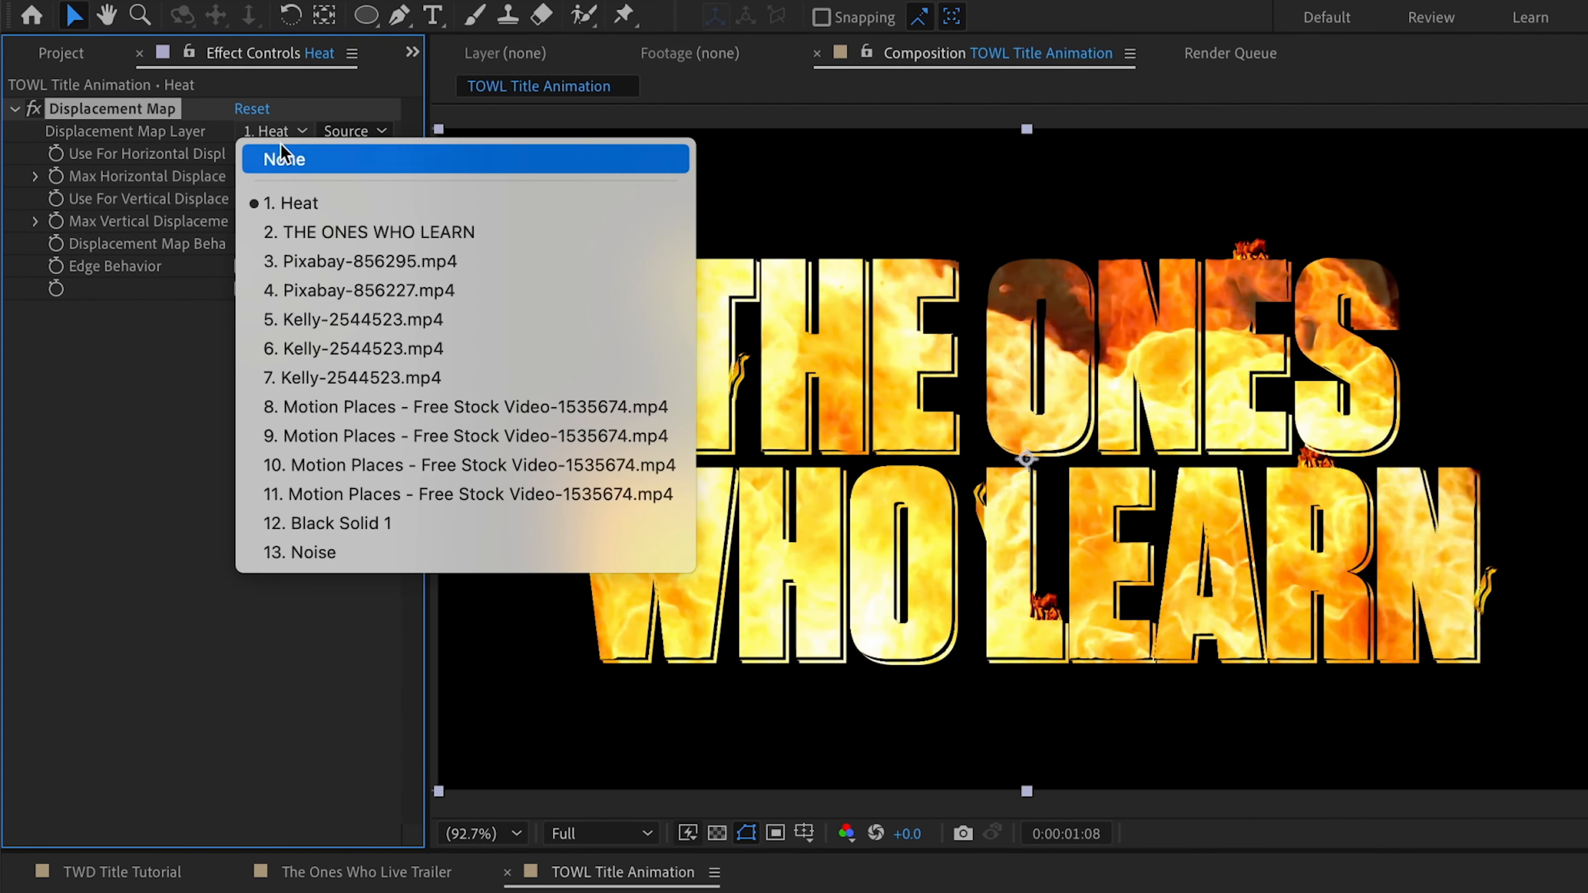
click(341, 554)
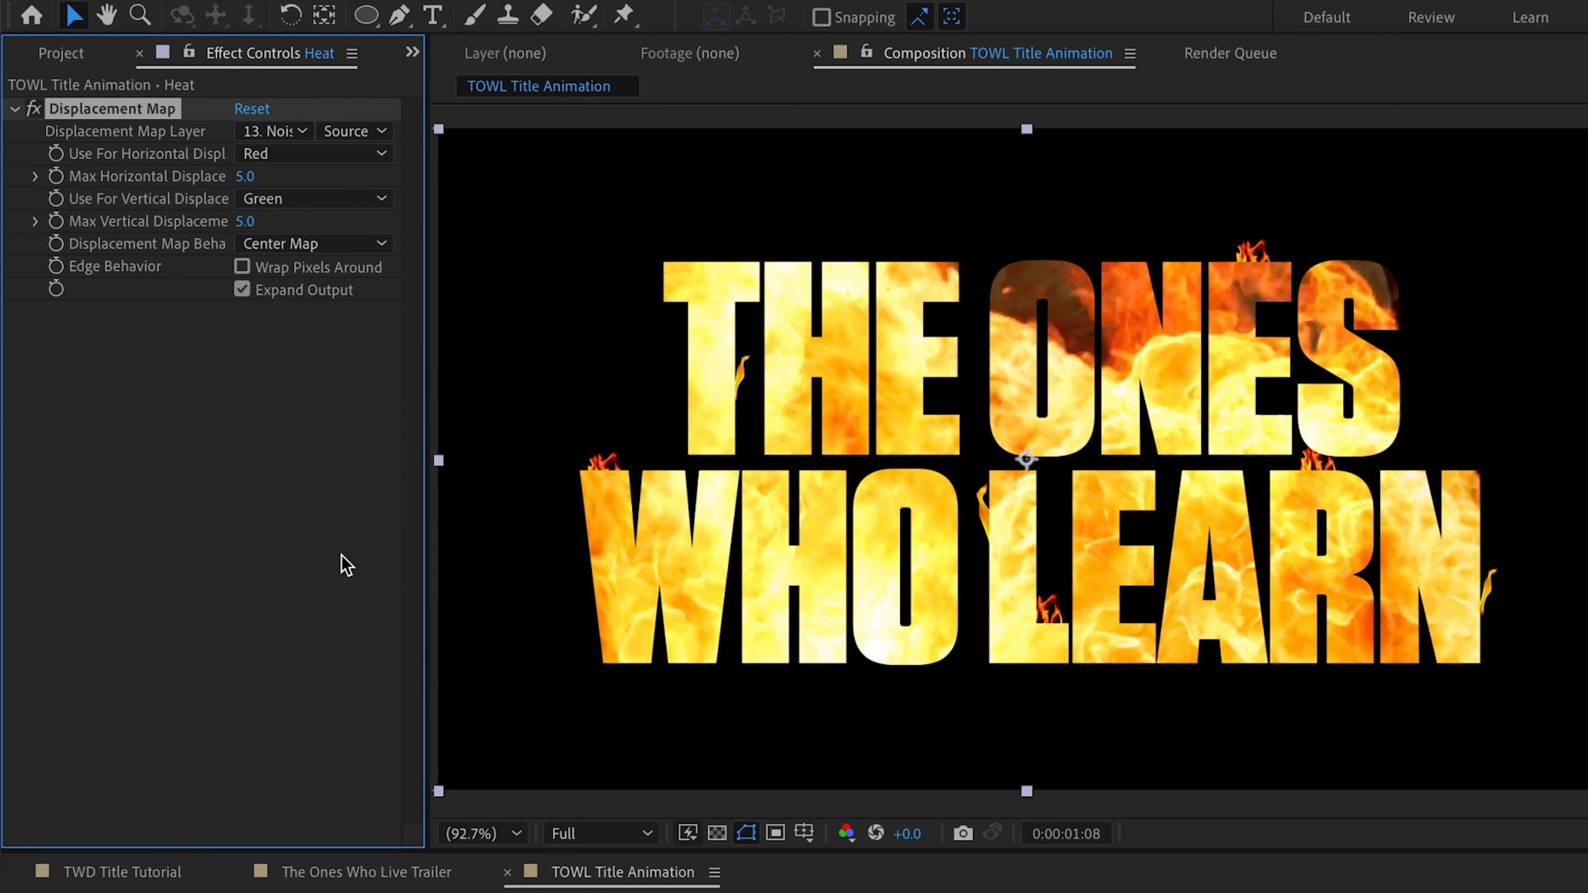
click(347, 133)
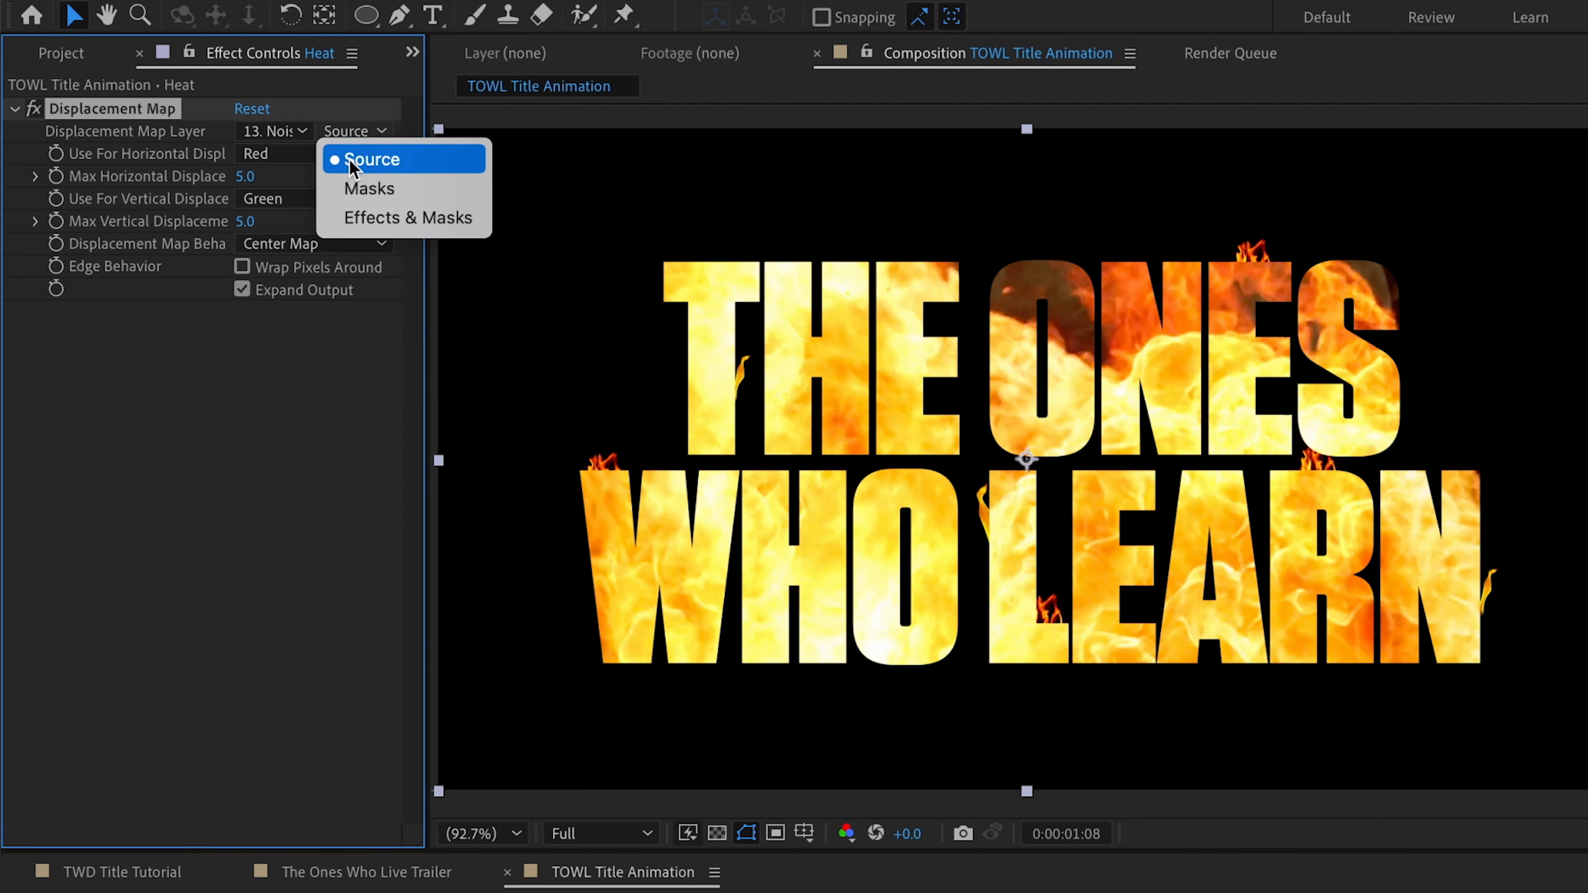
click(365, 218)
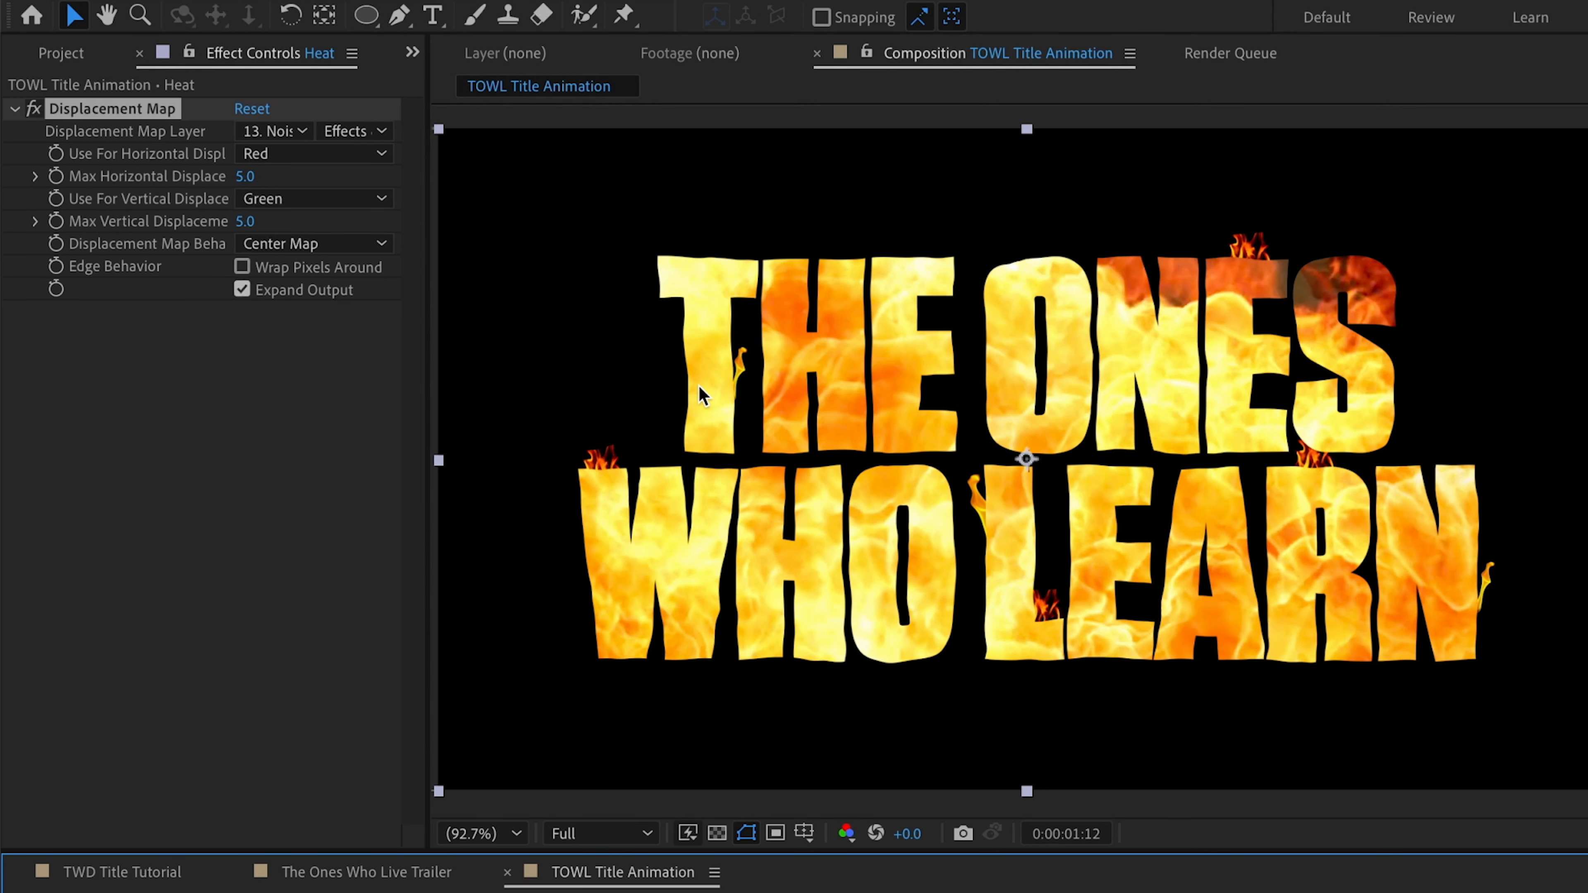
Set the Displacement Map's maximum horizontal and maximum vertical displacement to 2
click(244, 177)
click(244, 177)
text(2)
key(Tab)
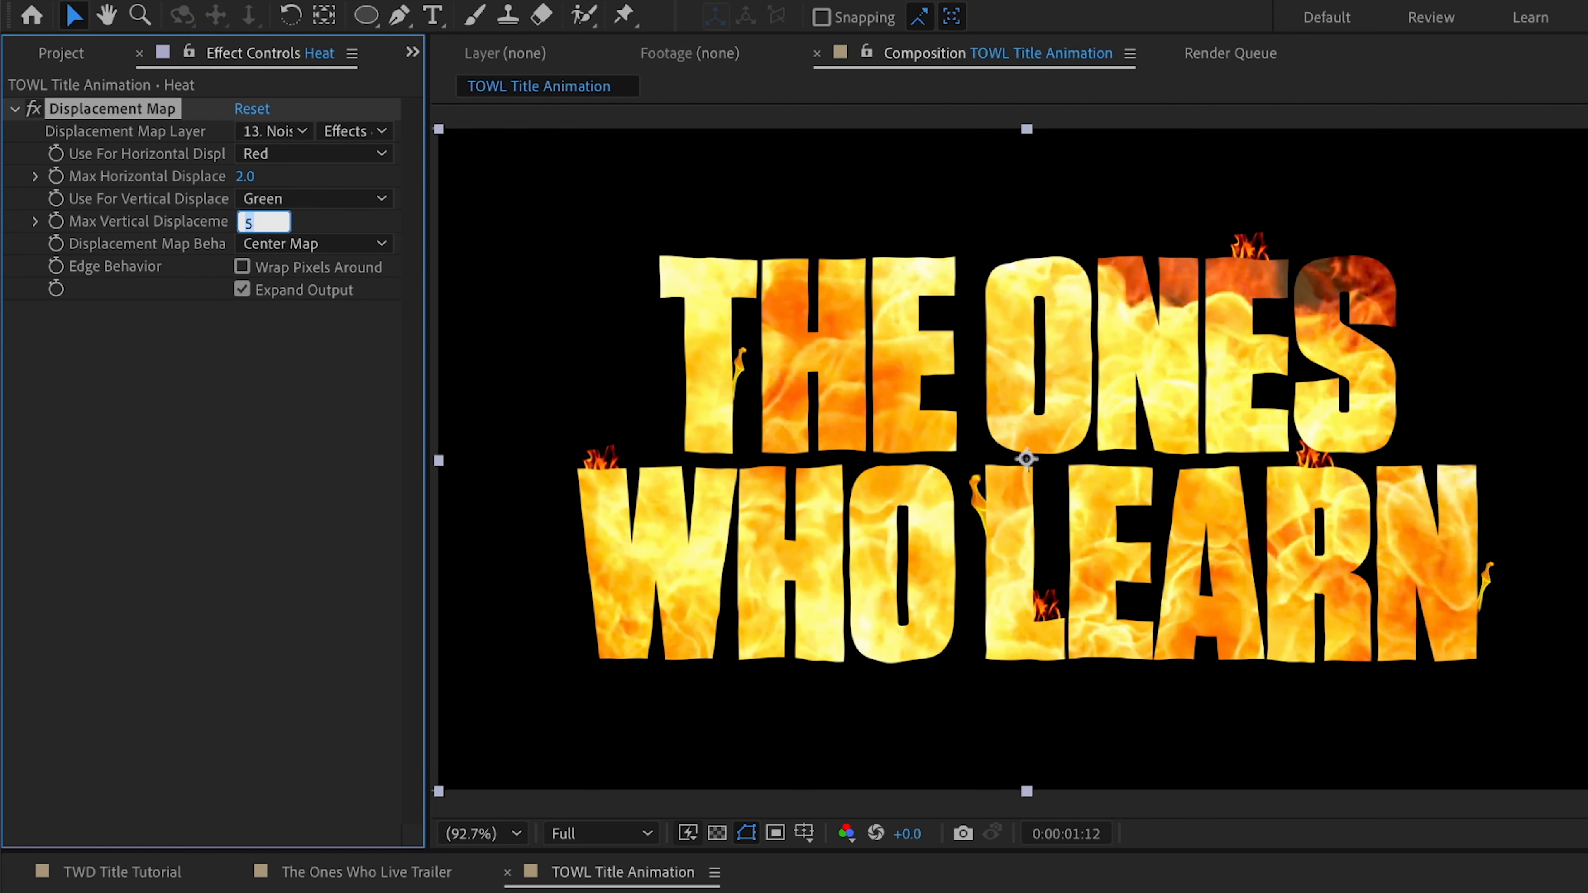
text(2)
key(Return)
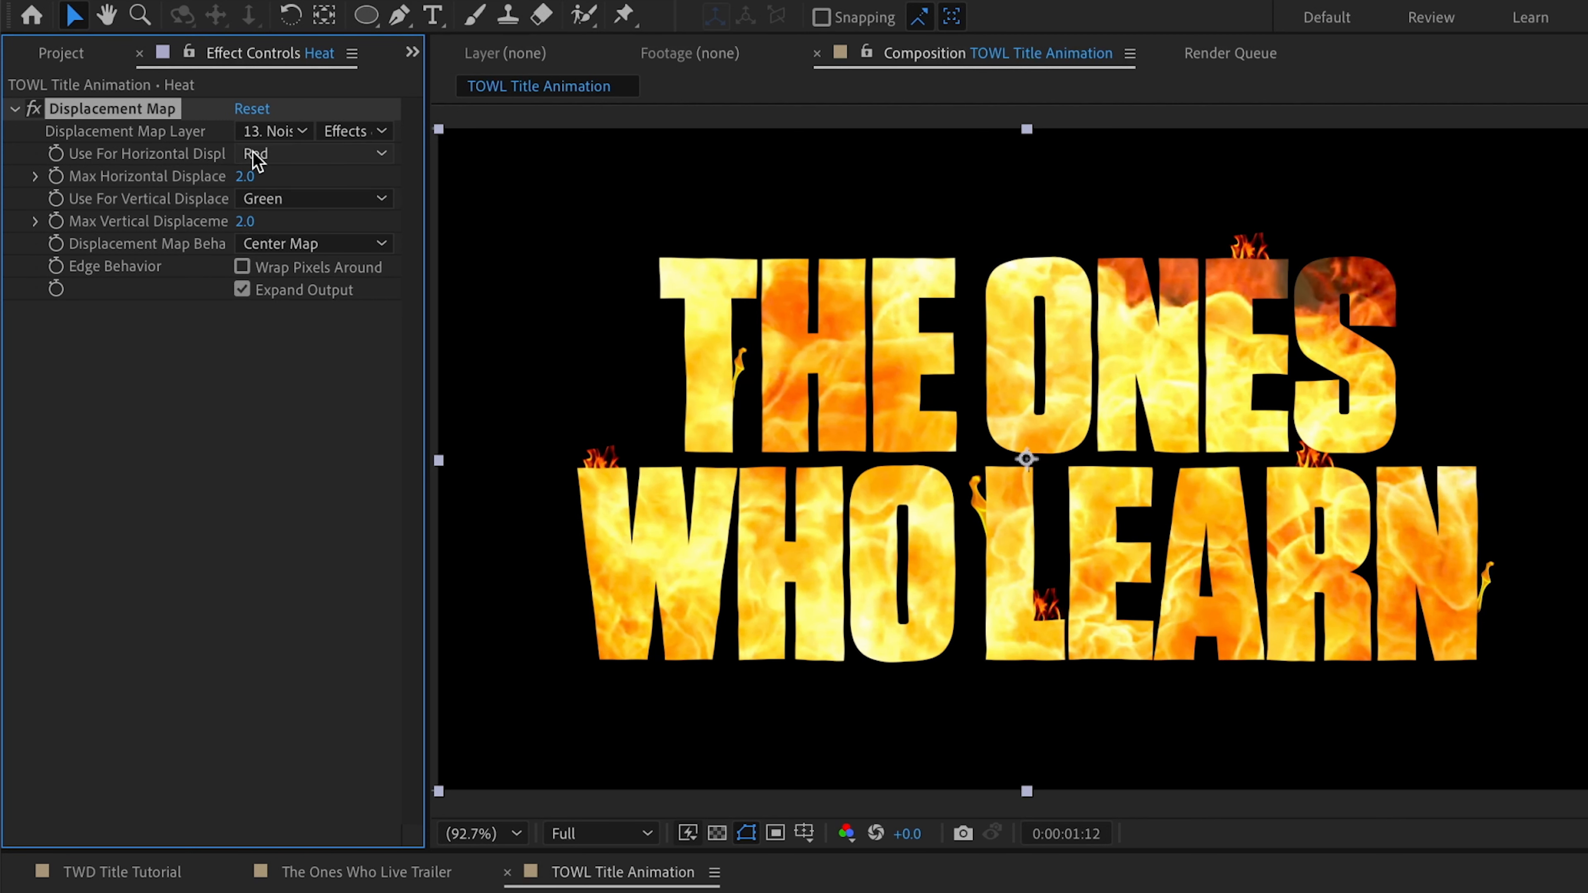
Use Luminance for both the horizontal and vertical displacement and scrub through the animation to check the distortion
click(268, 161)
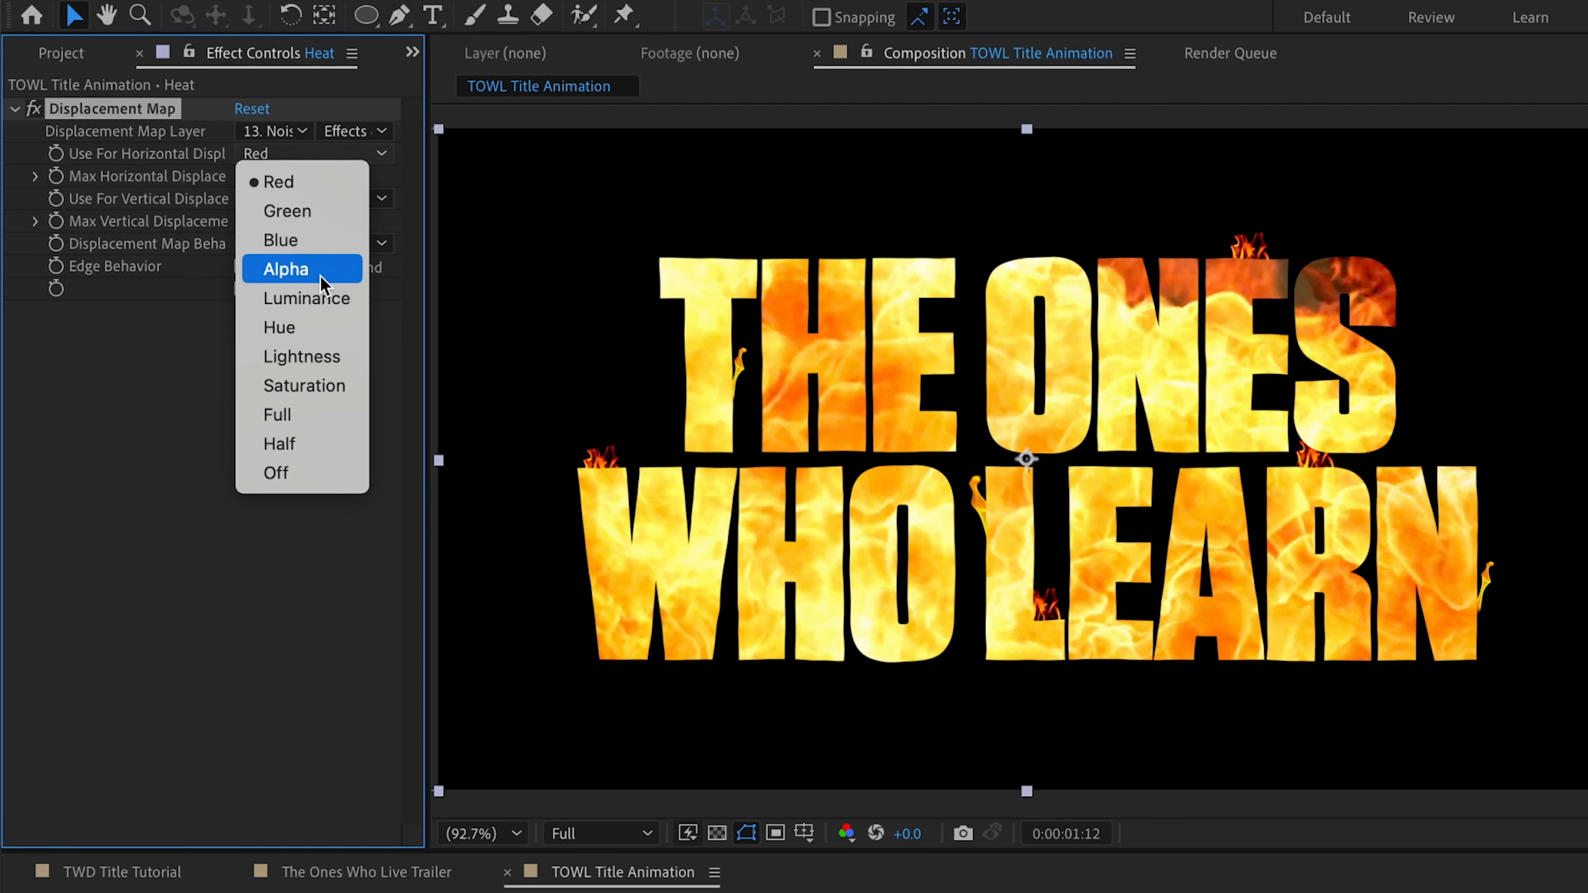
click(320, 303)
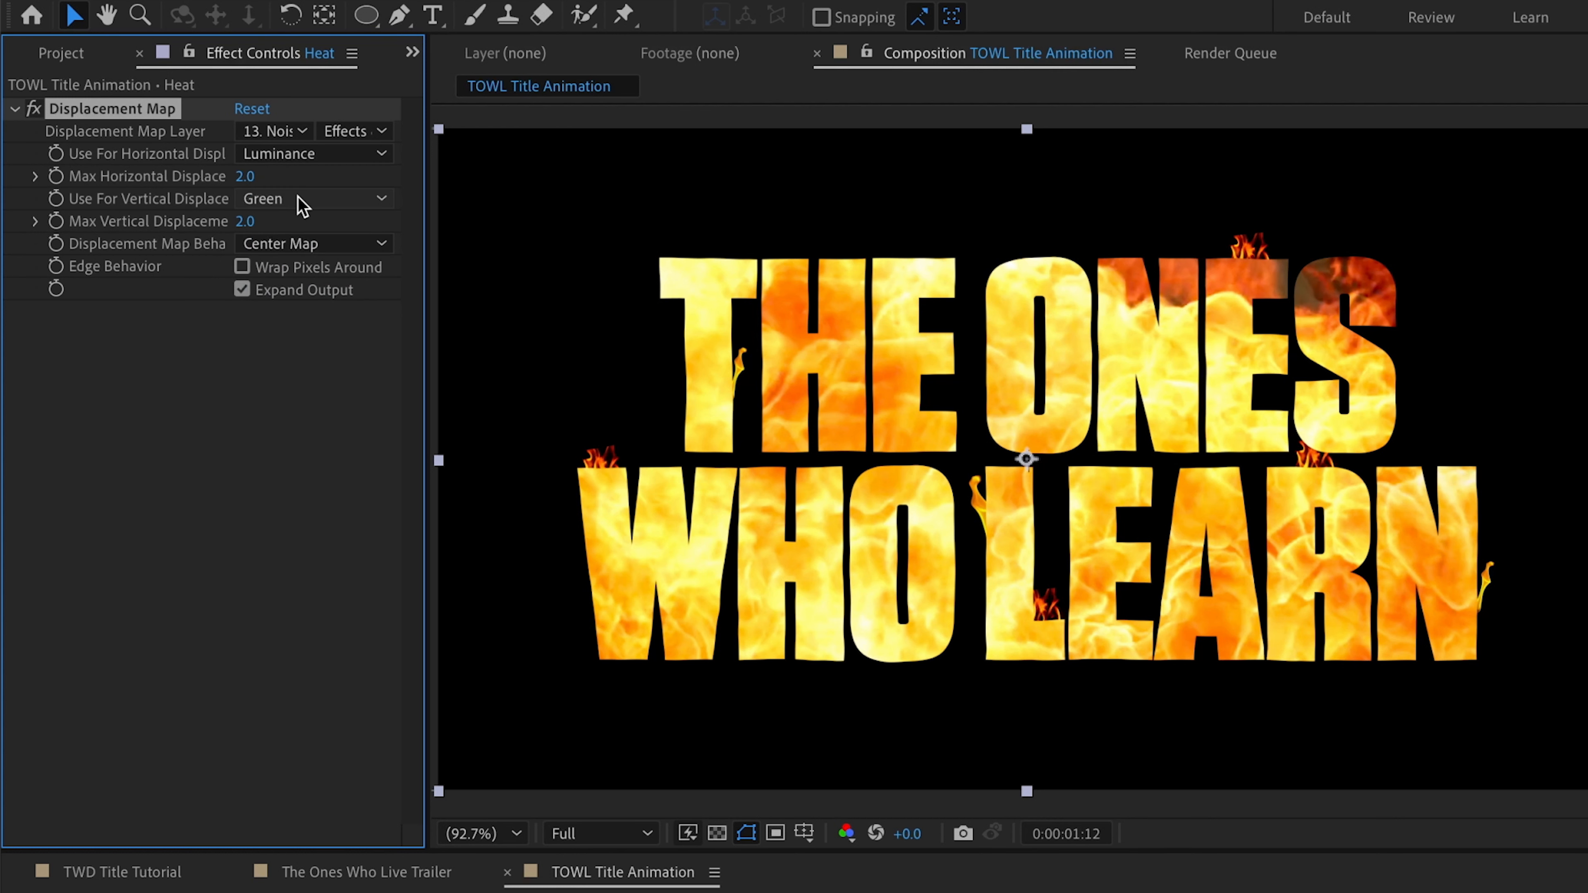
click(311, 199)
click(319, 350)
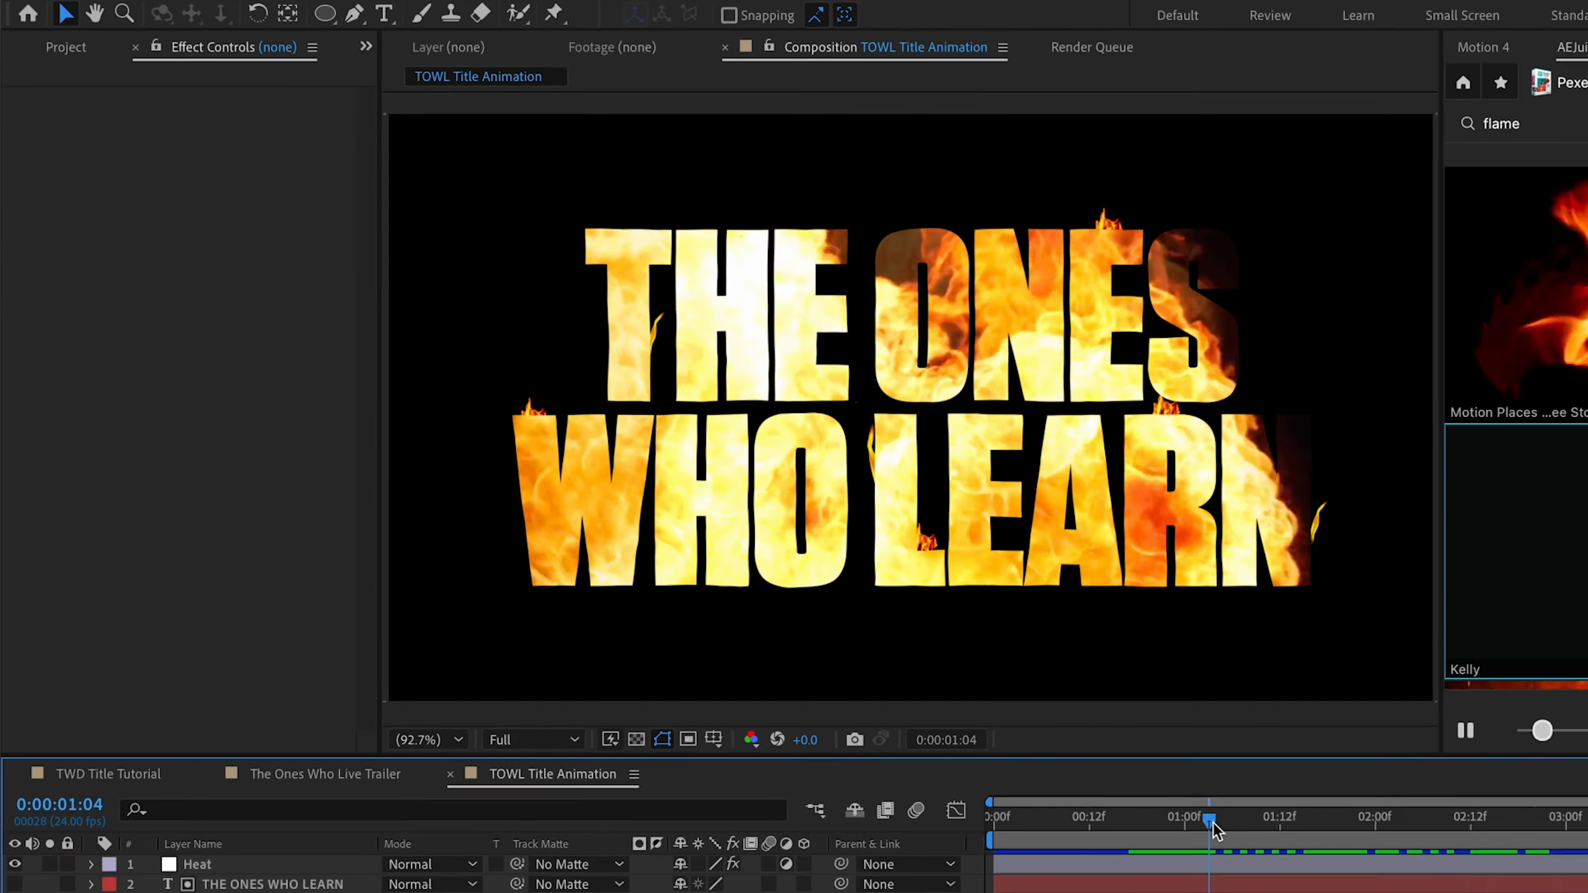
drag(1213, 824, 1257, 826)
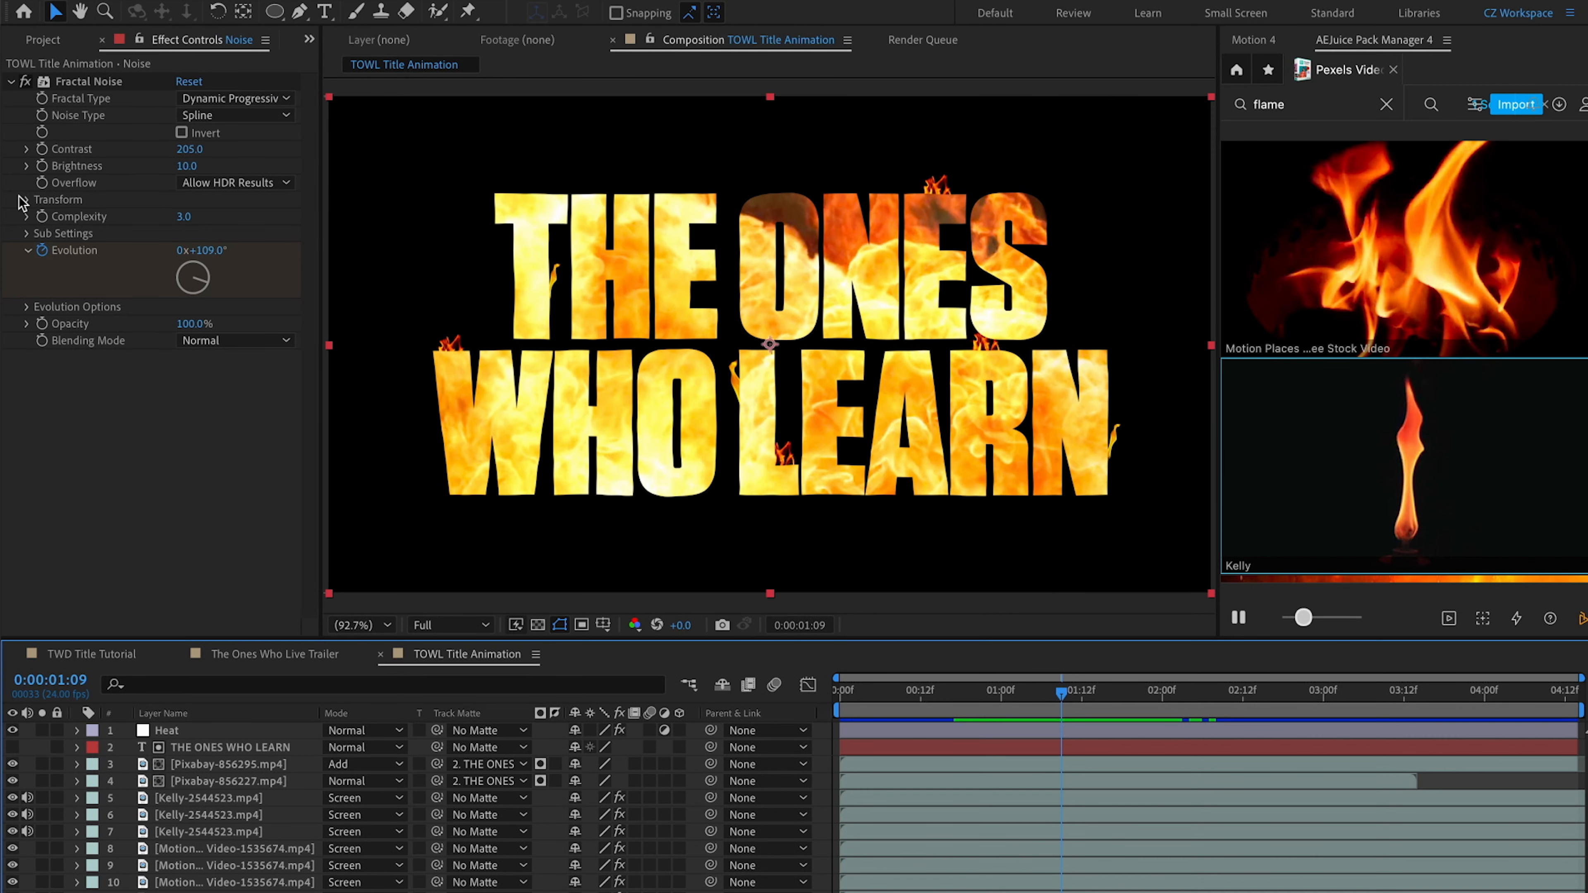
Set the Noise layer's Fractal Noise scale to 77, contrast to 235 and brightness to 23
click(26, 199)
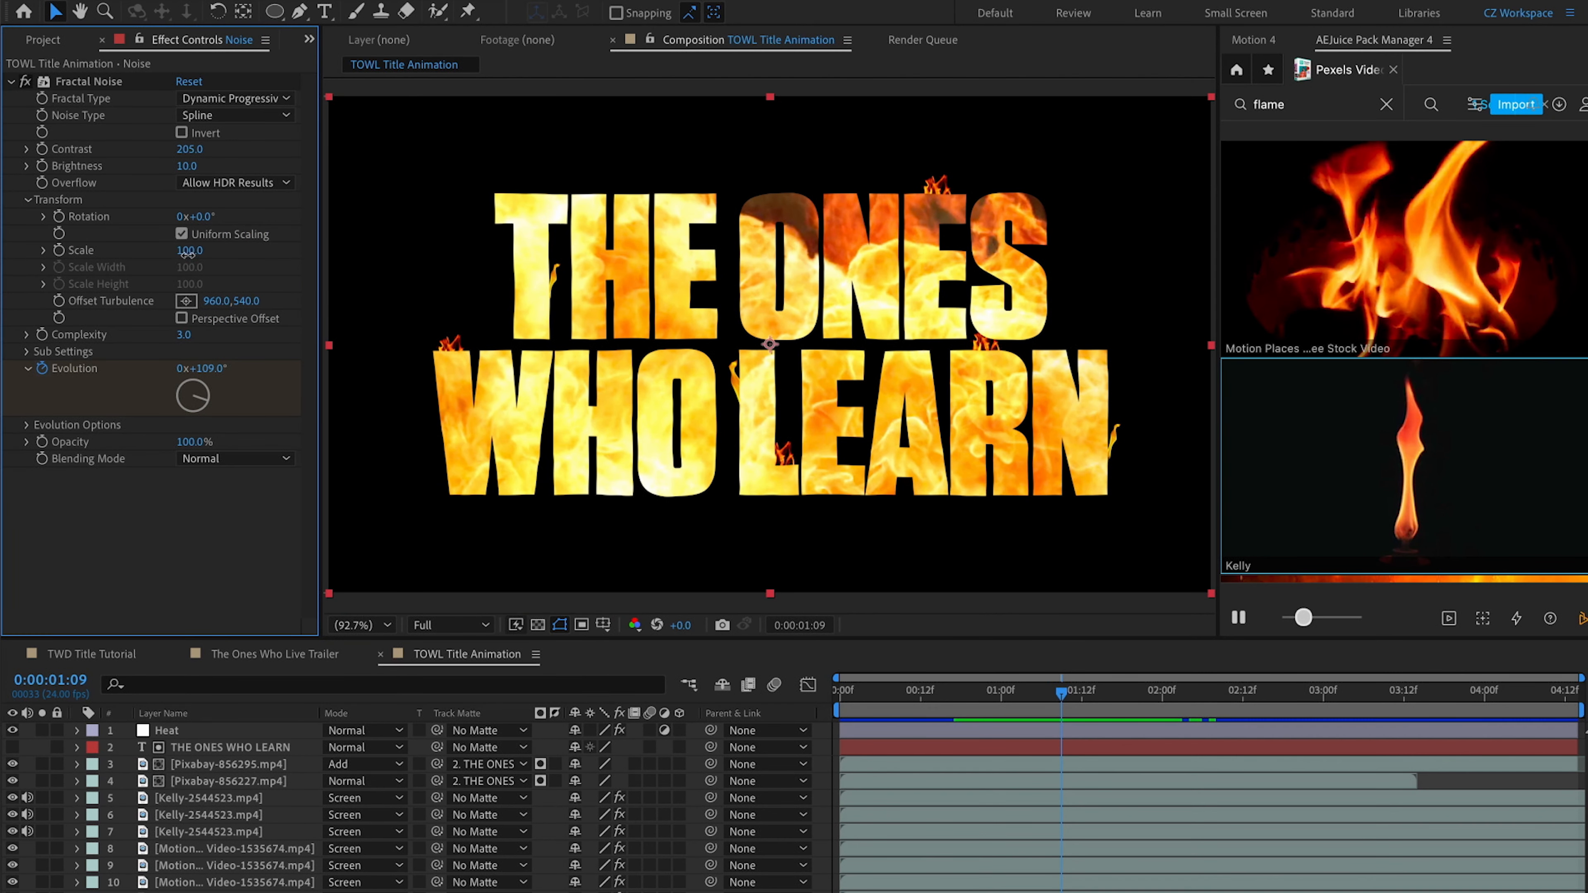
drag(187, 250, 163, 253)
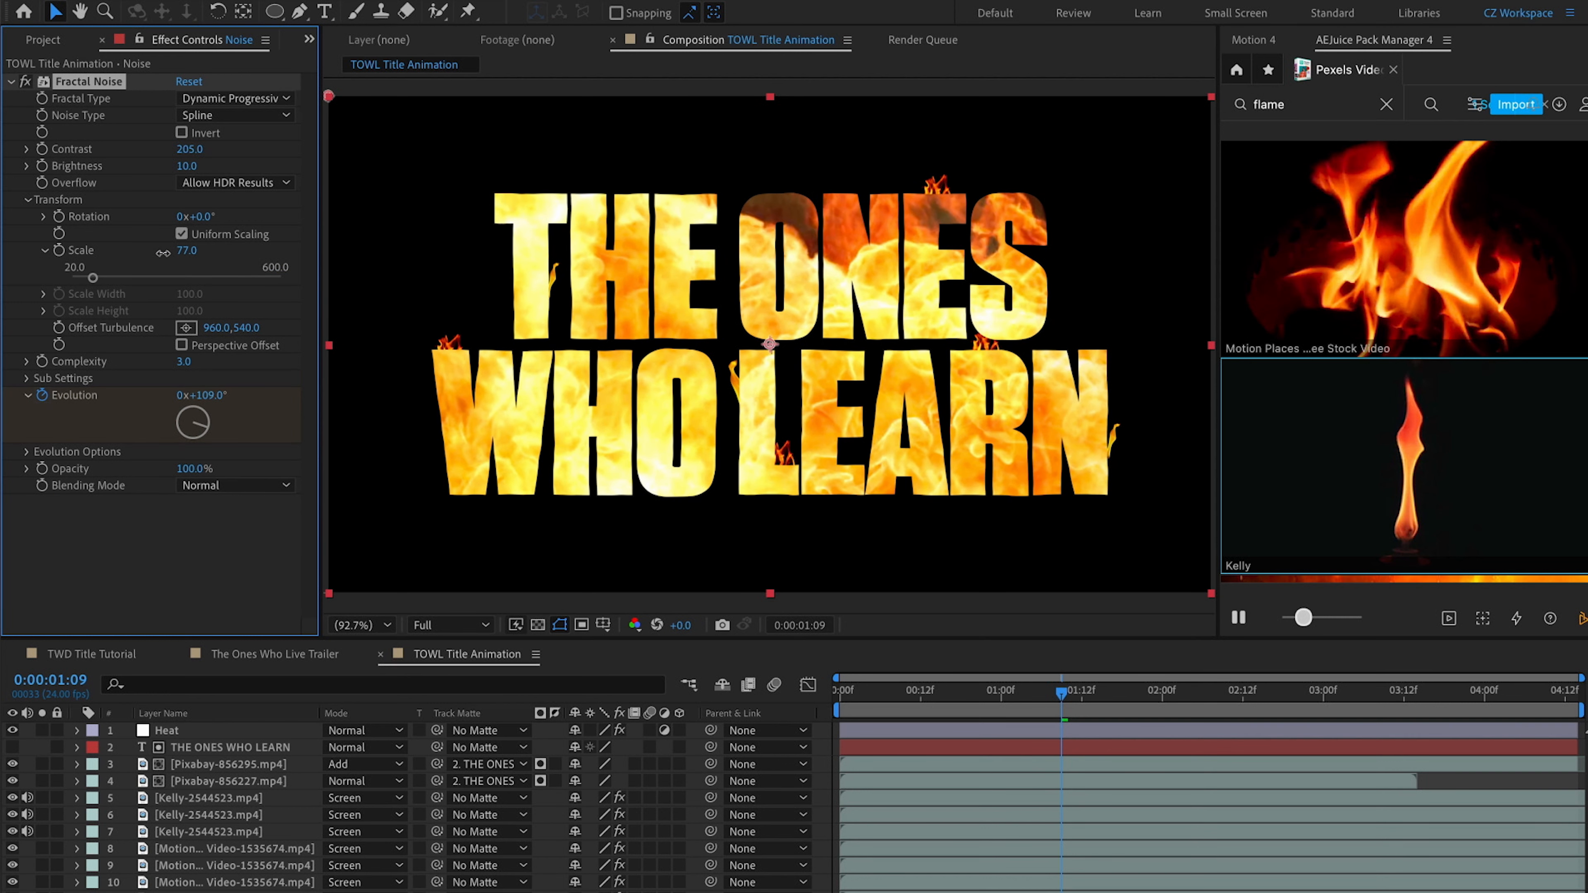
click(184, 361)
key(Return)
drag(187, 166, 189, 165)
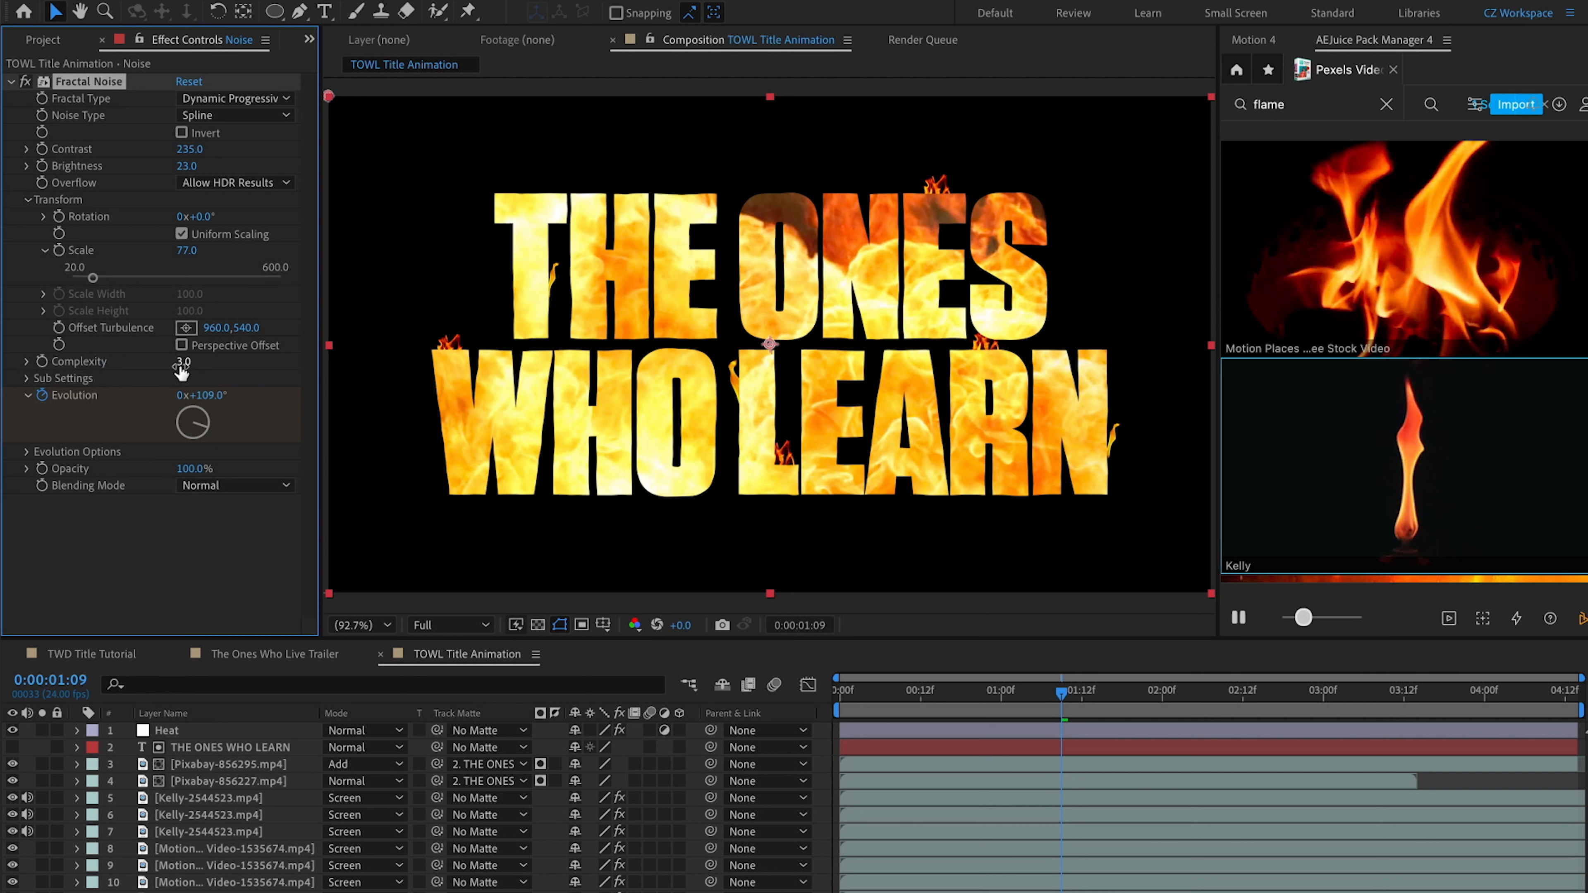
click(241, 375)
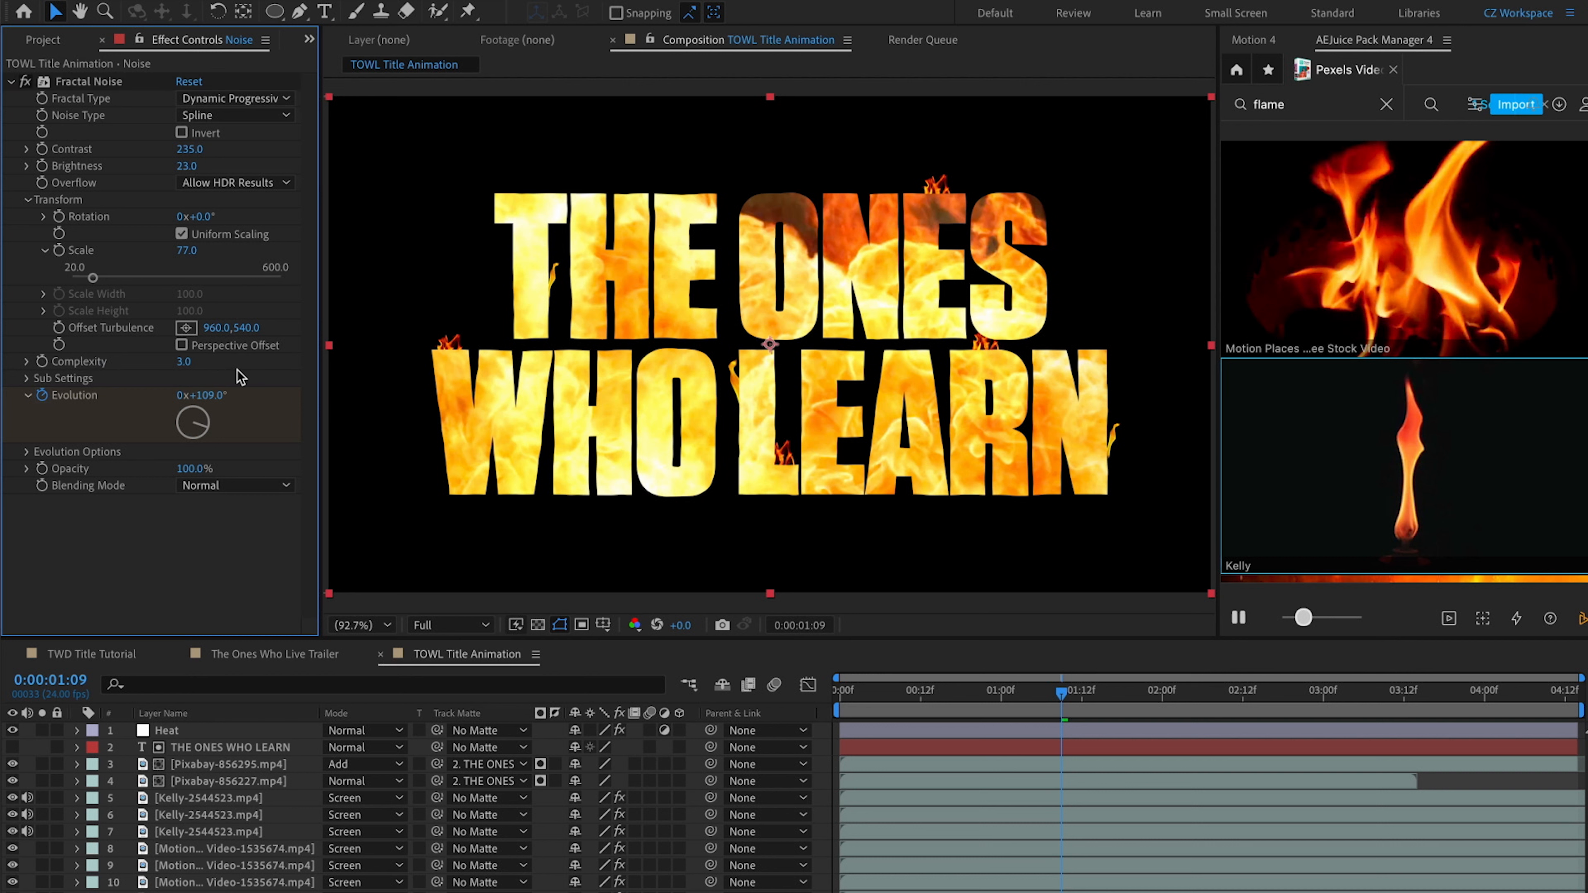
Set the Heat layer's maximum horizontal and maximum vertical displacement to 3
click(203, 734)
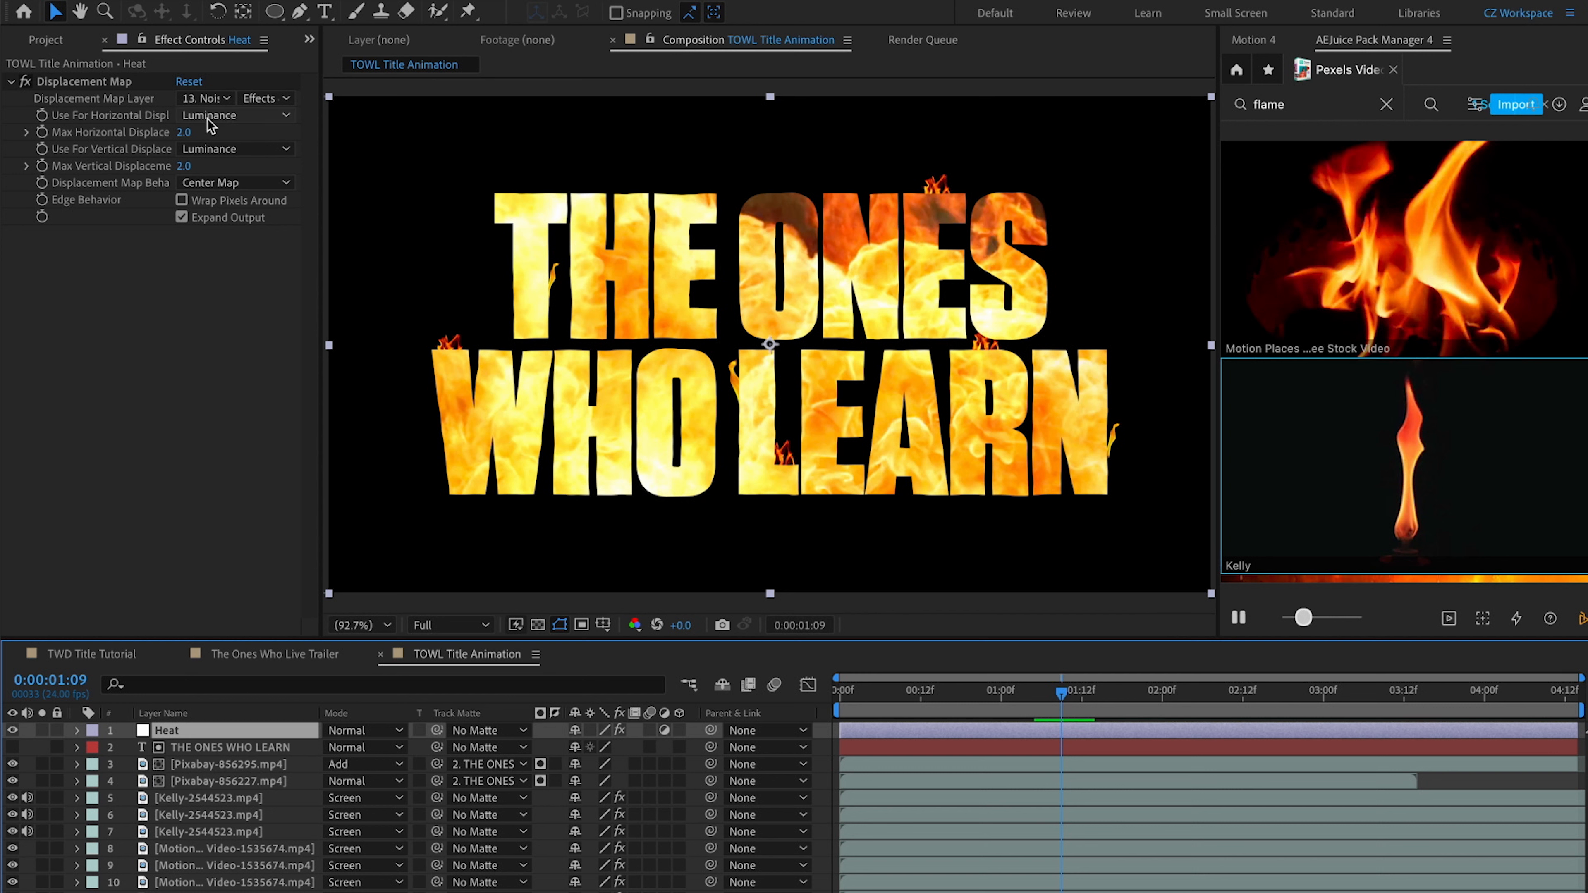
click(184, 133)
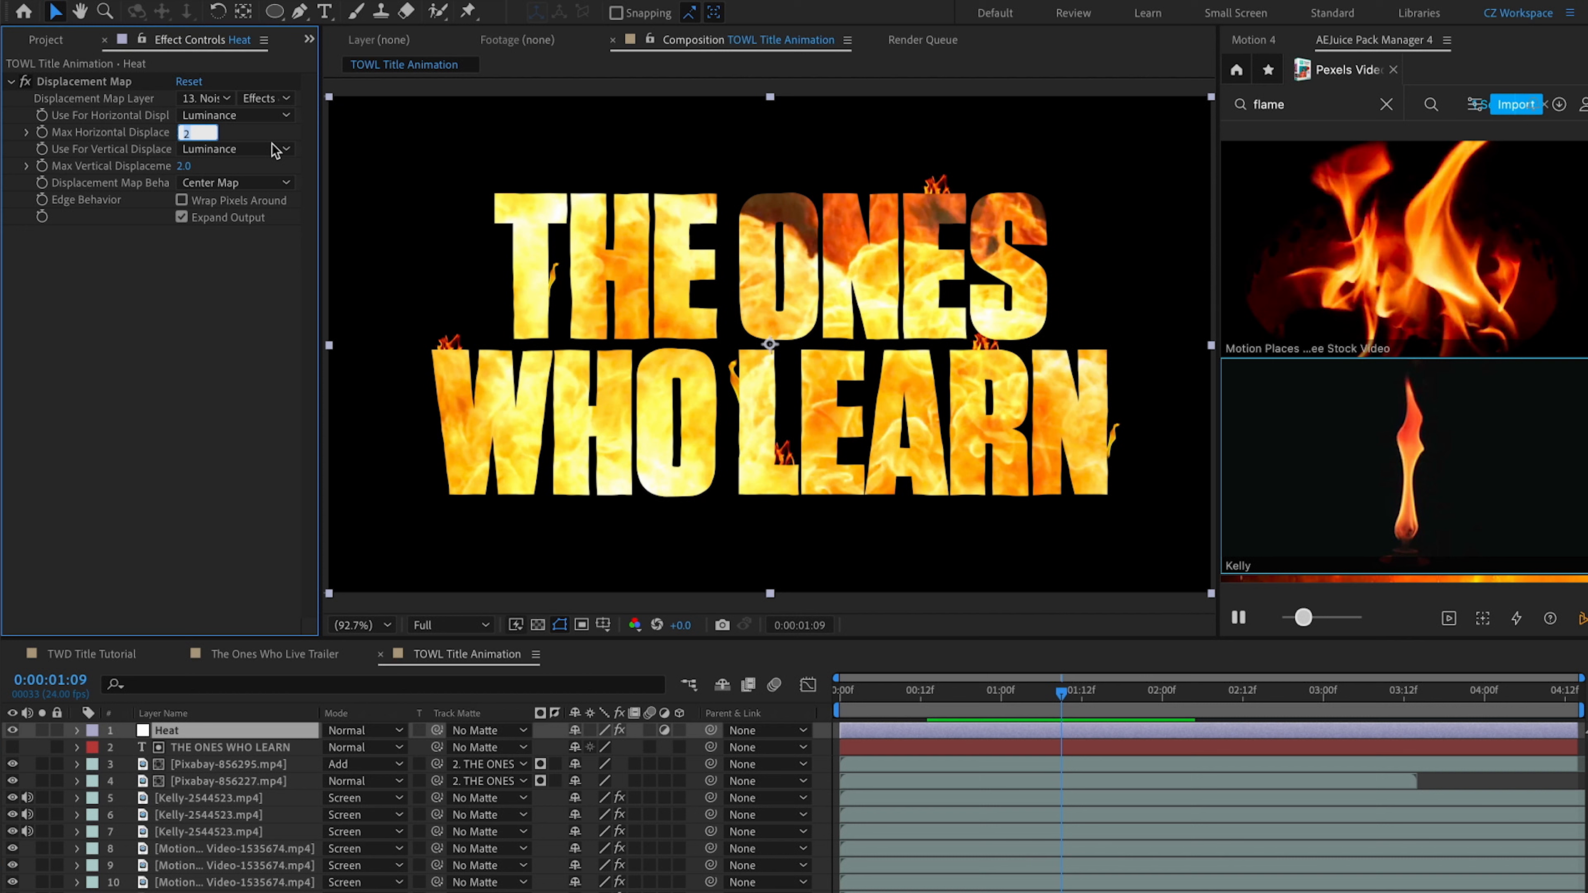
text(3)
key(Tab)
text(3)
key(Return)
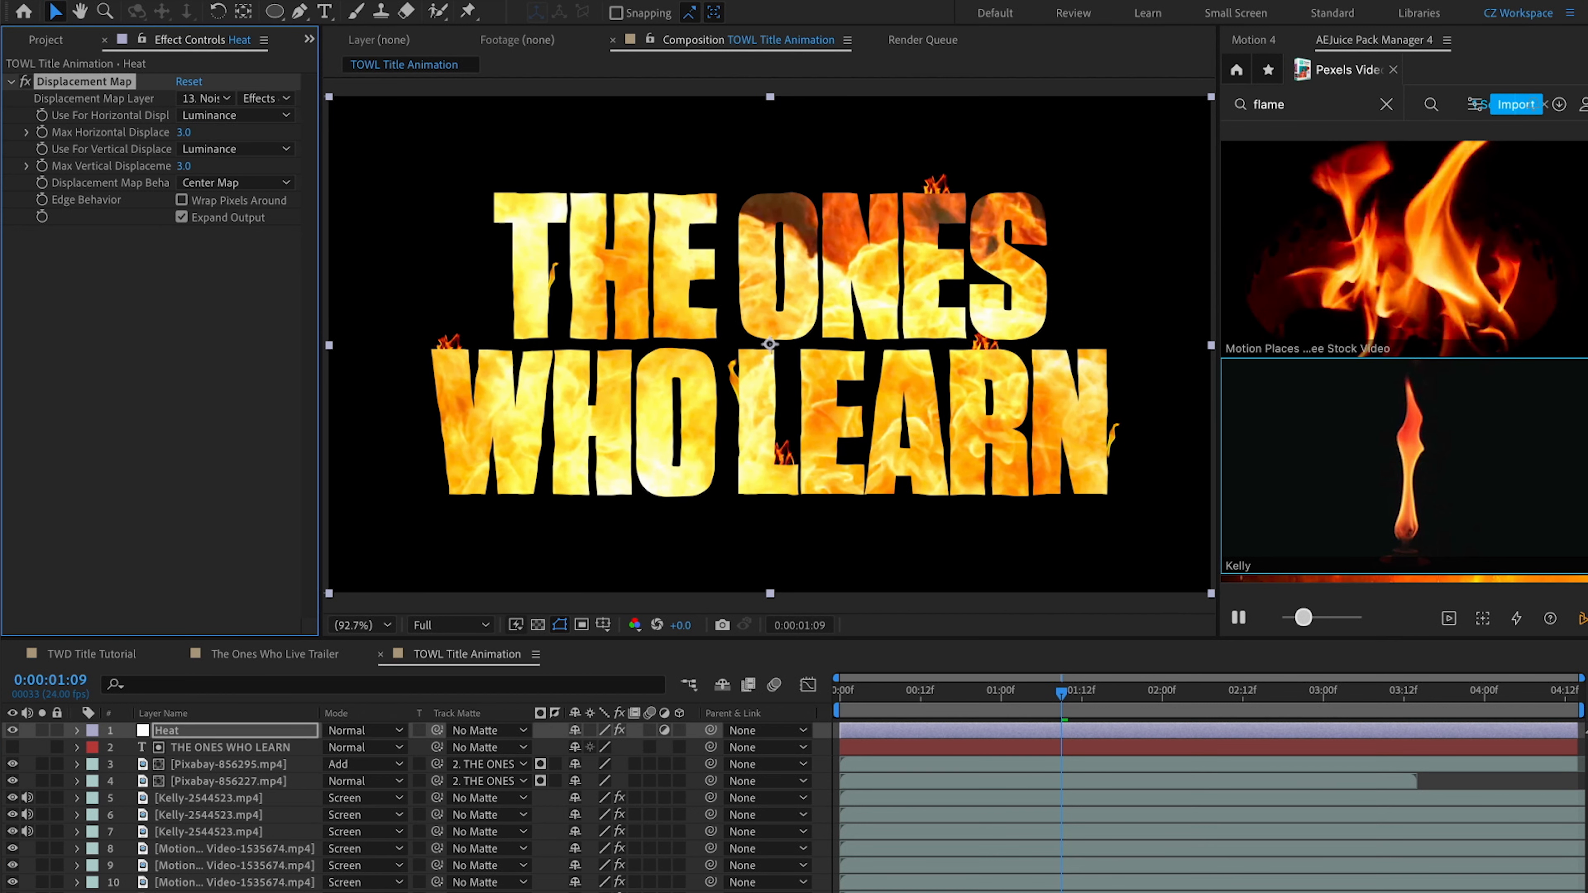
Trim the start points of the flame layers 7 and 8 to 0:00:00:04, when the explosion reaches them
click(1061, 695)
drag(1061, 696, 850, 696)
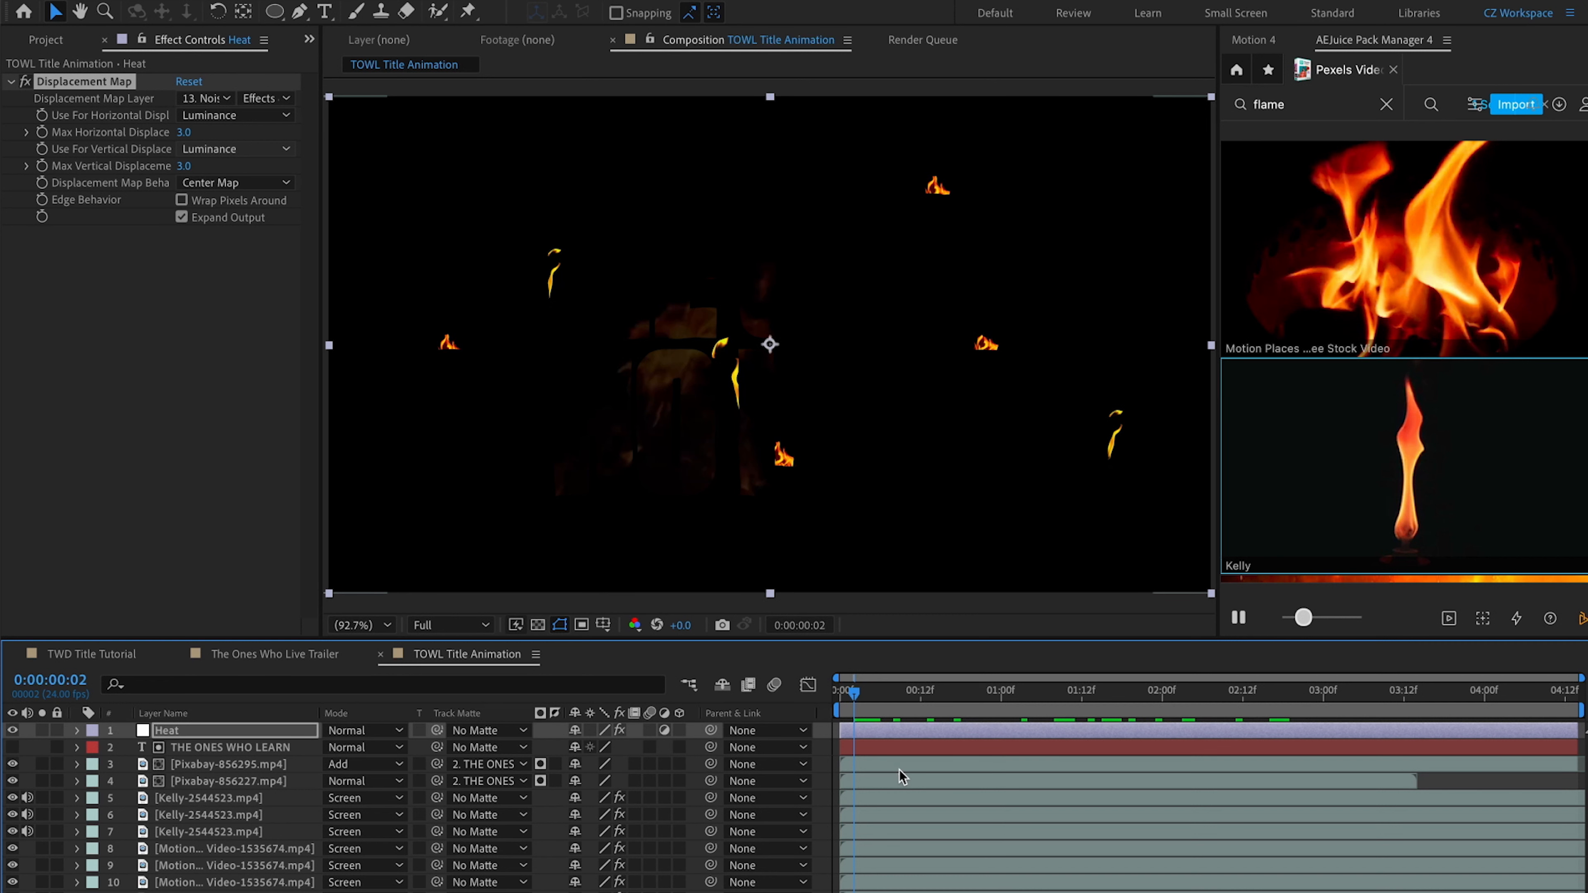
key(Page_Up)
key(Page_Down)
key(Page_Down)
key(Page_Down)
key(Page_Down)
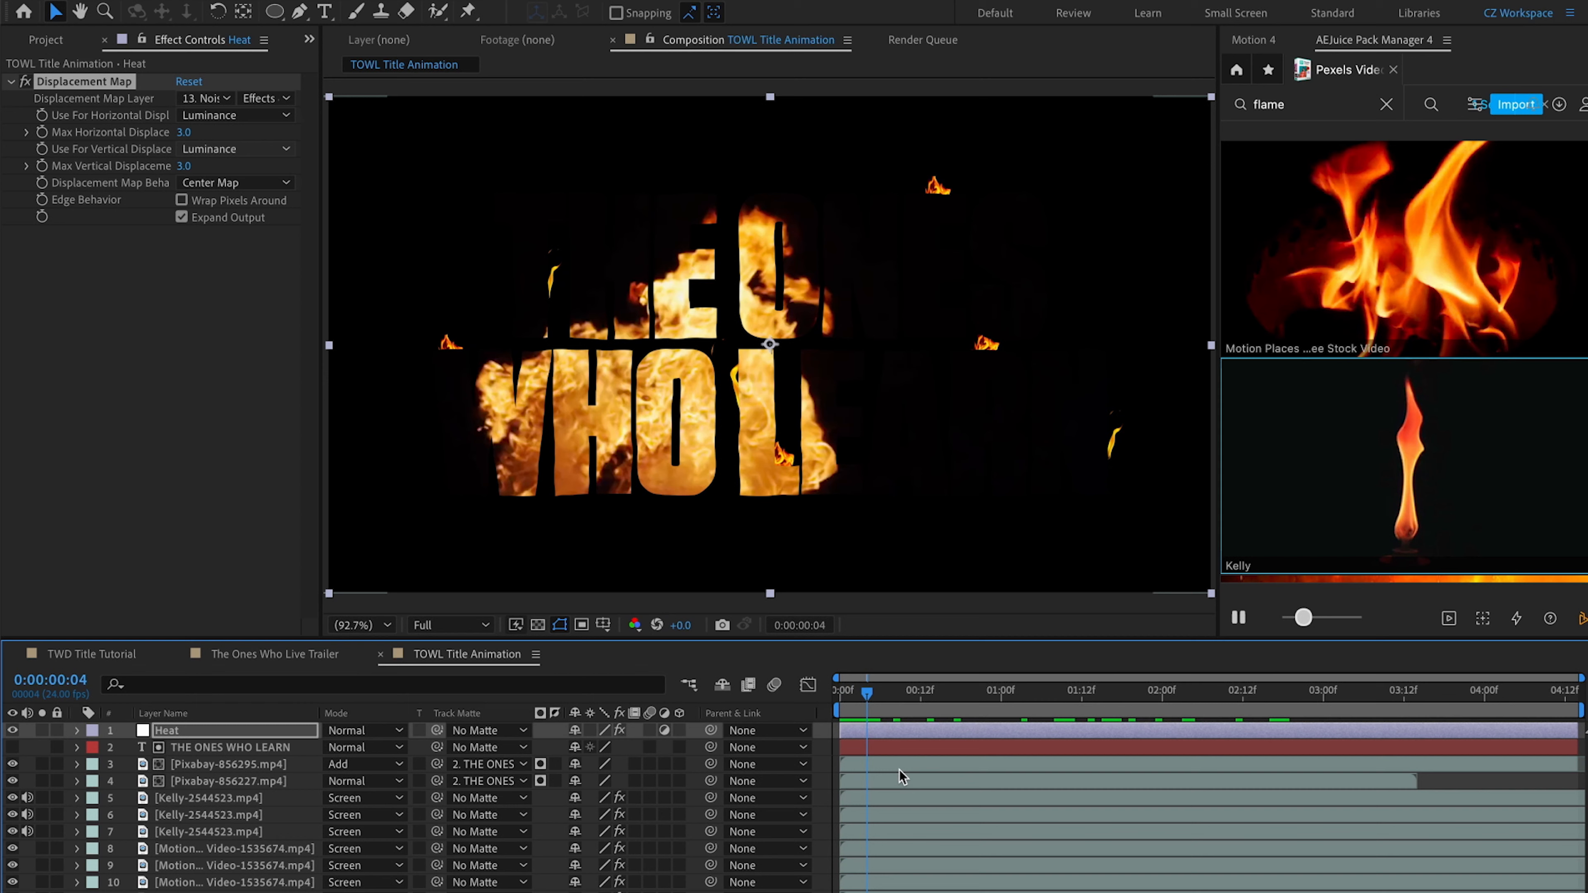
key(7)
key(alt+[)
key(8)
key(alt+[)
Trim the start of flame layer 11 to when the explosion reaches it, and flame layer 6 to 0:00:00:16
key(Page_Down)
key(Page_Down)
key(Page_Down)
key(Page_Down)
key(Page_Down)
key(Page_Down)
key(Page_Down)
key(1)
key(1)
key(alt+[)
key(Page_Down)
key(Page_Down)
key(Page_Down)
key(Page_Down)
key(Page_Down)
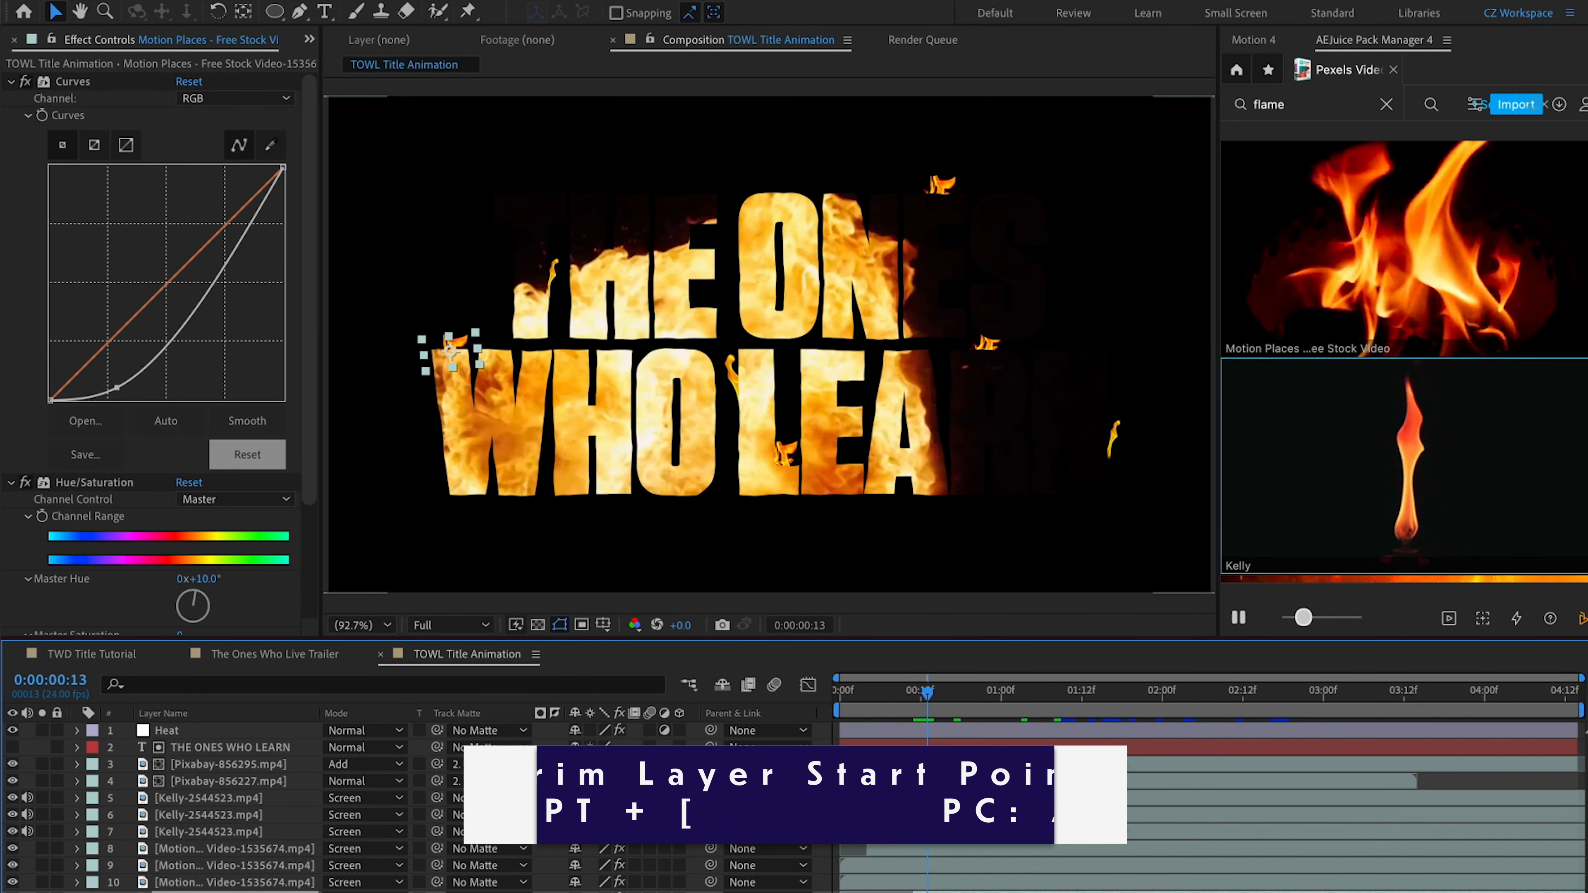
key(6)
key(alt+[)
Trim the start points of the remaining flame layers, with layer 9 at 0:00:00:21 and layer 5 at 0:00:01:07
key(Page_Down)
key(Page_Down)
key(Page_Down)
key(Page_Down)
key(Page_Down)
key(Page_Down)
key(Page_Down)
key(Page_Down)
key(Page_Down)
key(Page_Down)
key(Page_Down)
key(Page_Down)
key(Page_Down)
key(Page_Down)
key(Page_Down)
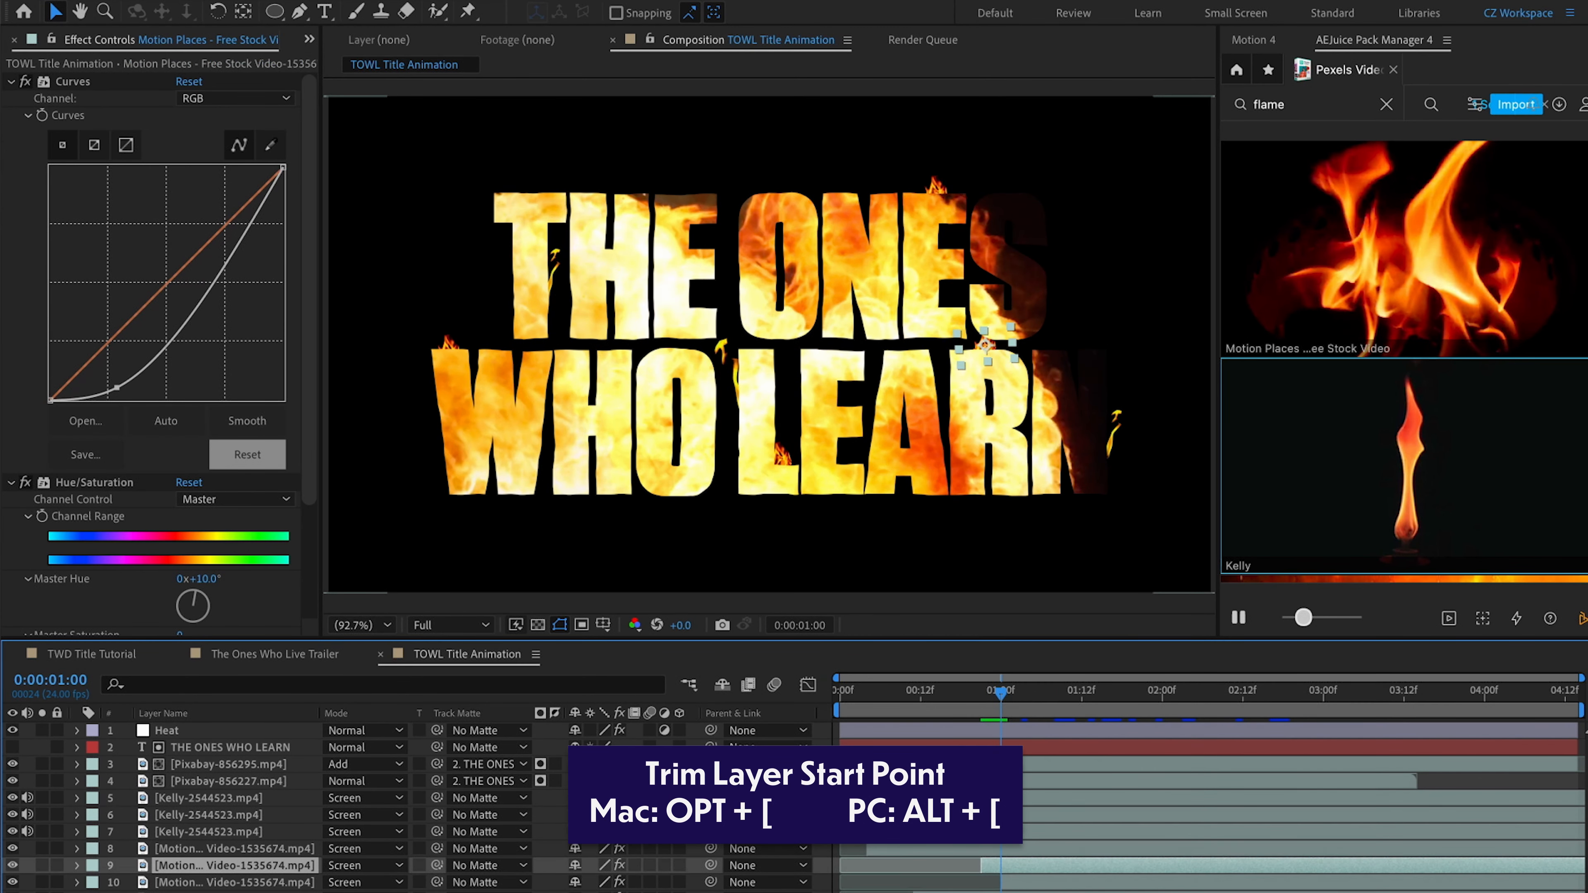
key(5)
key(alt+[)
Keyframe flame layer 5's opacity from 0% at 0:00:01:07 to 100% four frames after that
key(t)
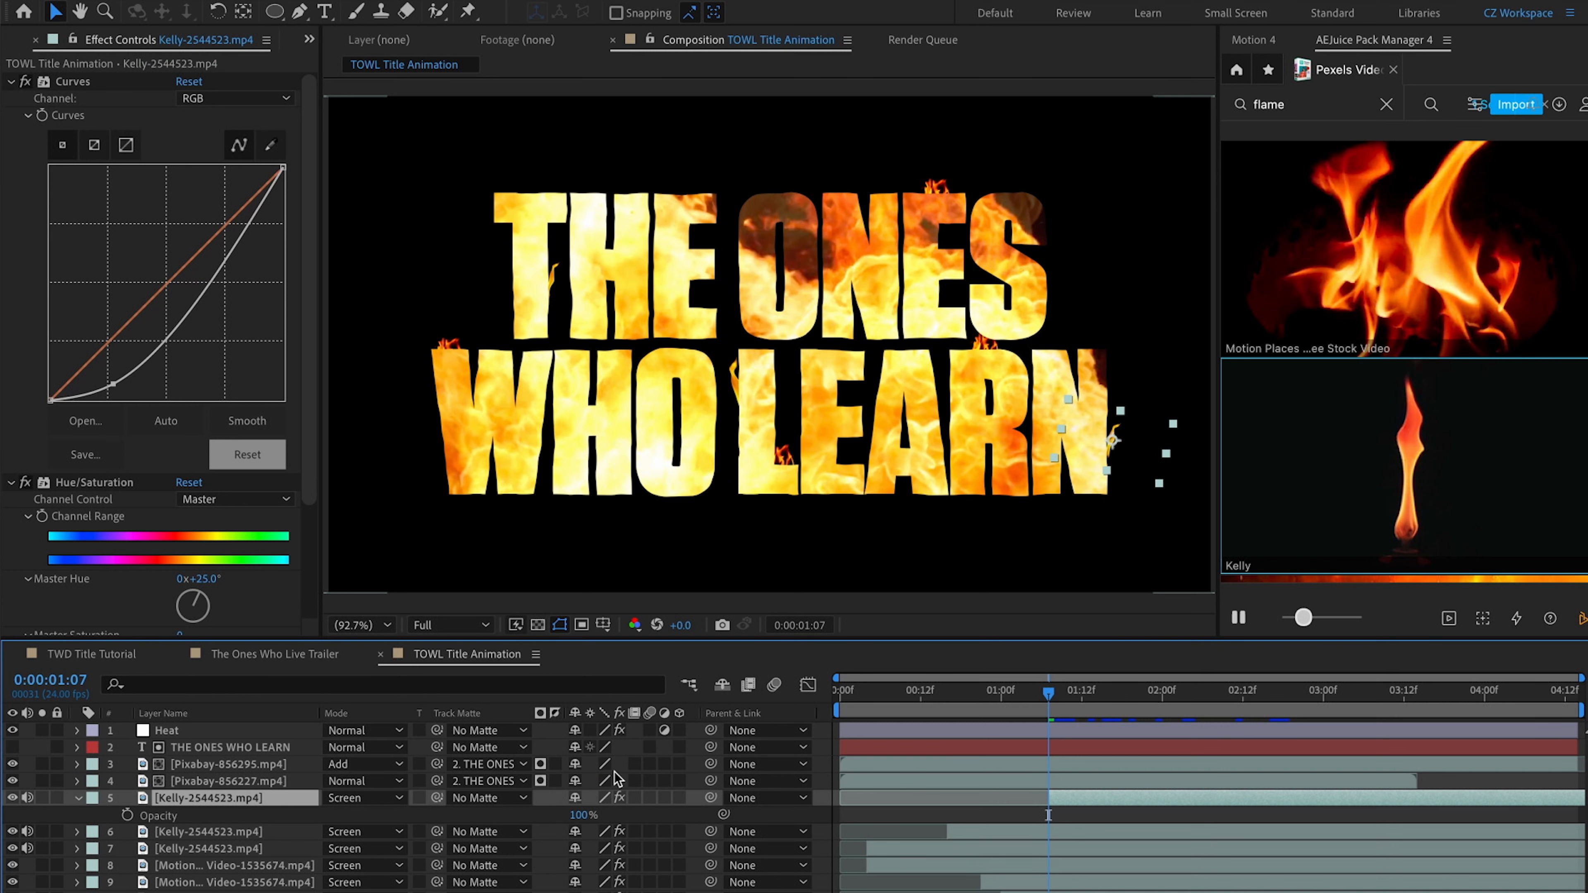
click(127, 814)
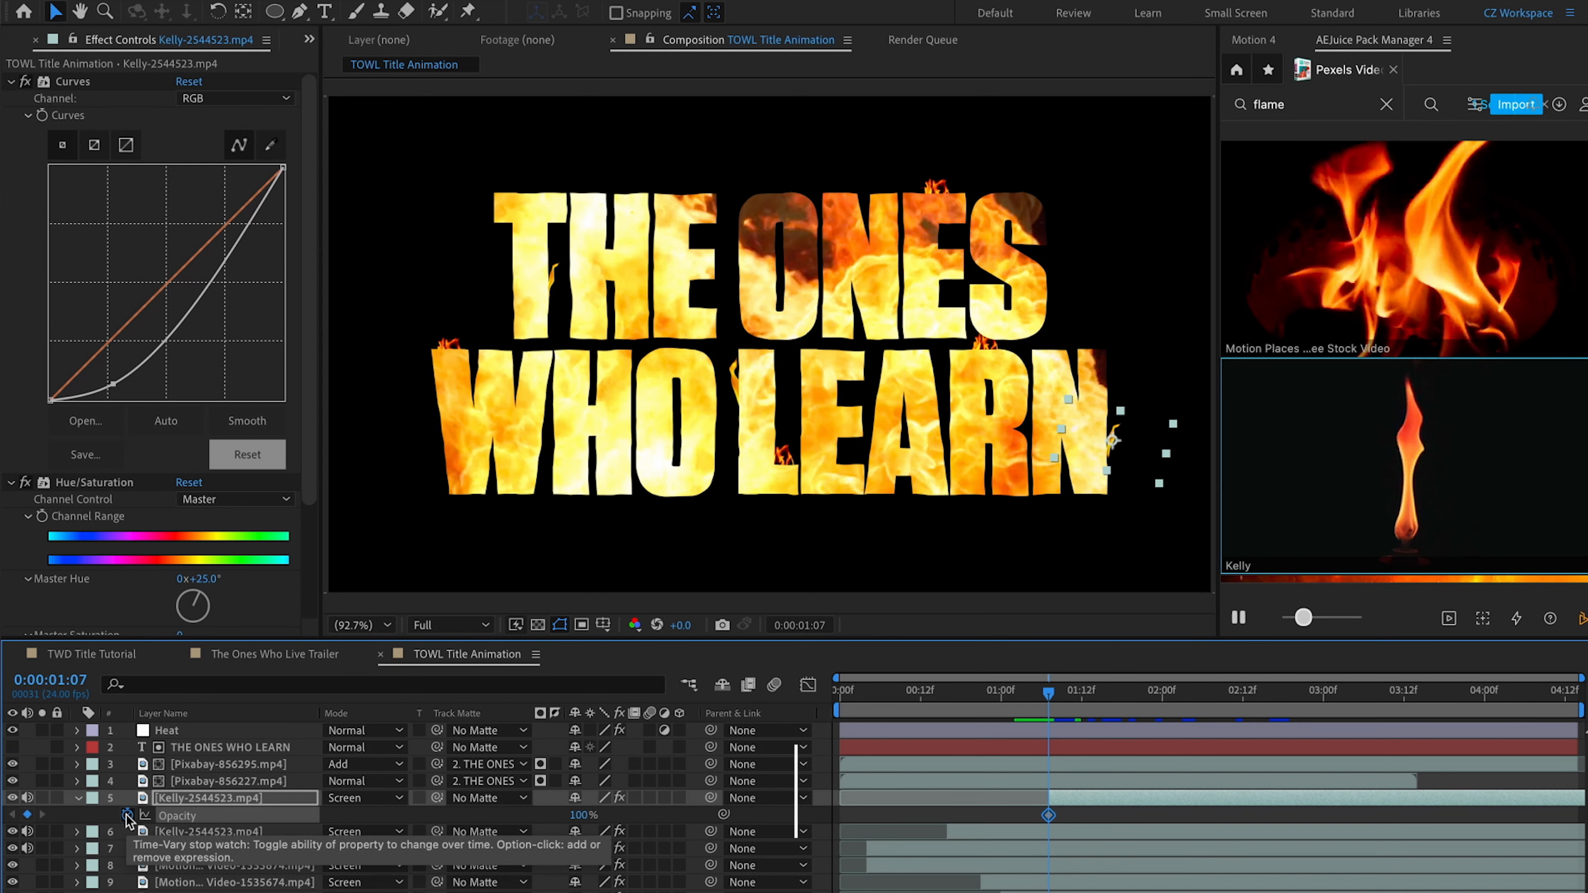
key(alt+Right)
key(alt+Right)
key(alt+Right)
key(alt+Right)
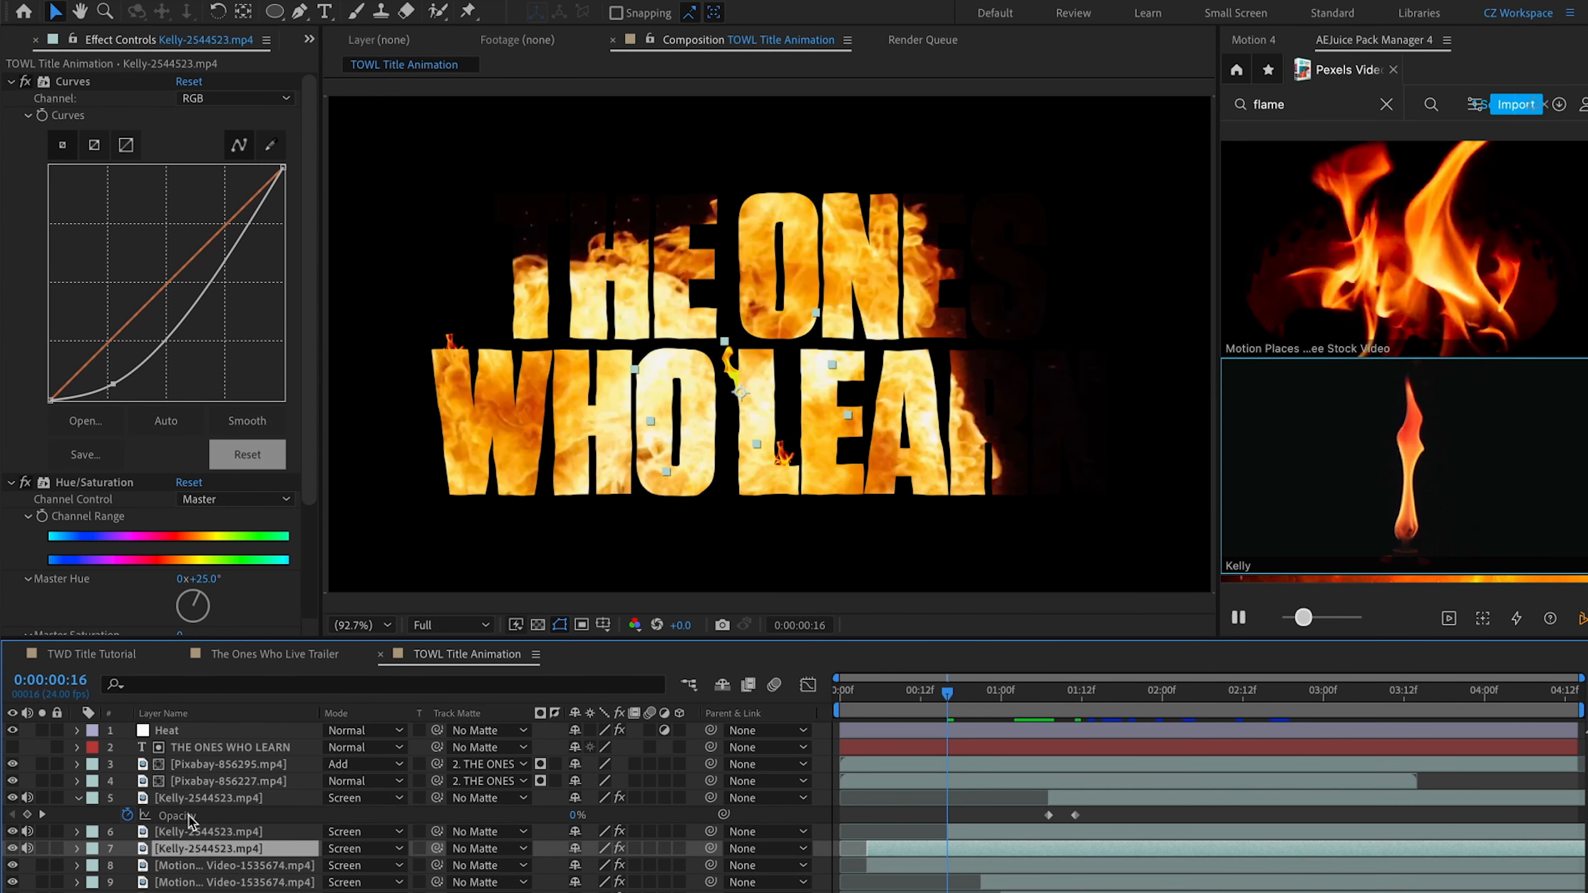
Step through the remaining flame layers and check each one at its in point
key(i)
key(super+Down)
key(super+Down)
key(i)
key(super+Down)
key(super+Down)
key(i)
Move to 0:00:02:08 and pre-compose the title, flame and Heat layers into a composition named TOWL TEXT
drag(916, 688, 1217, 679)
click(300, 891)
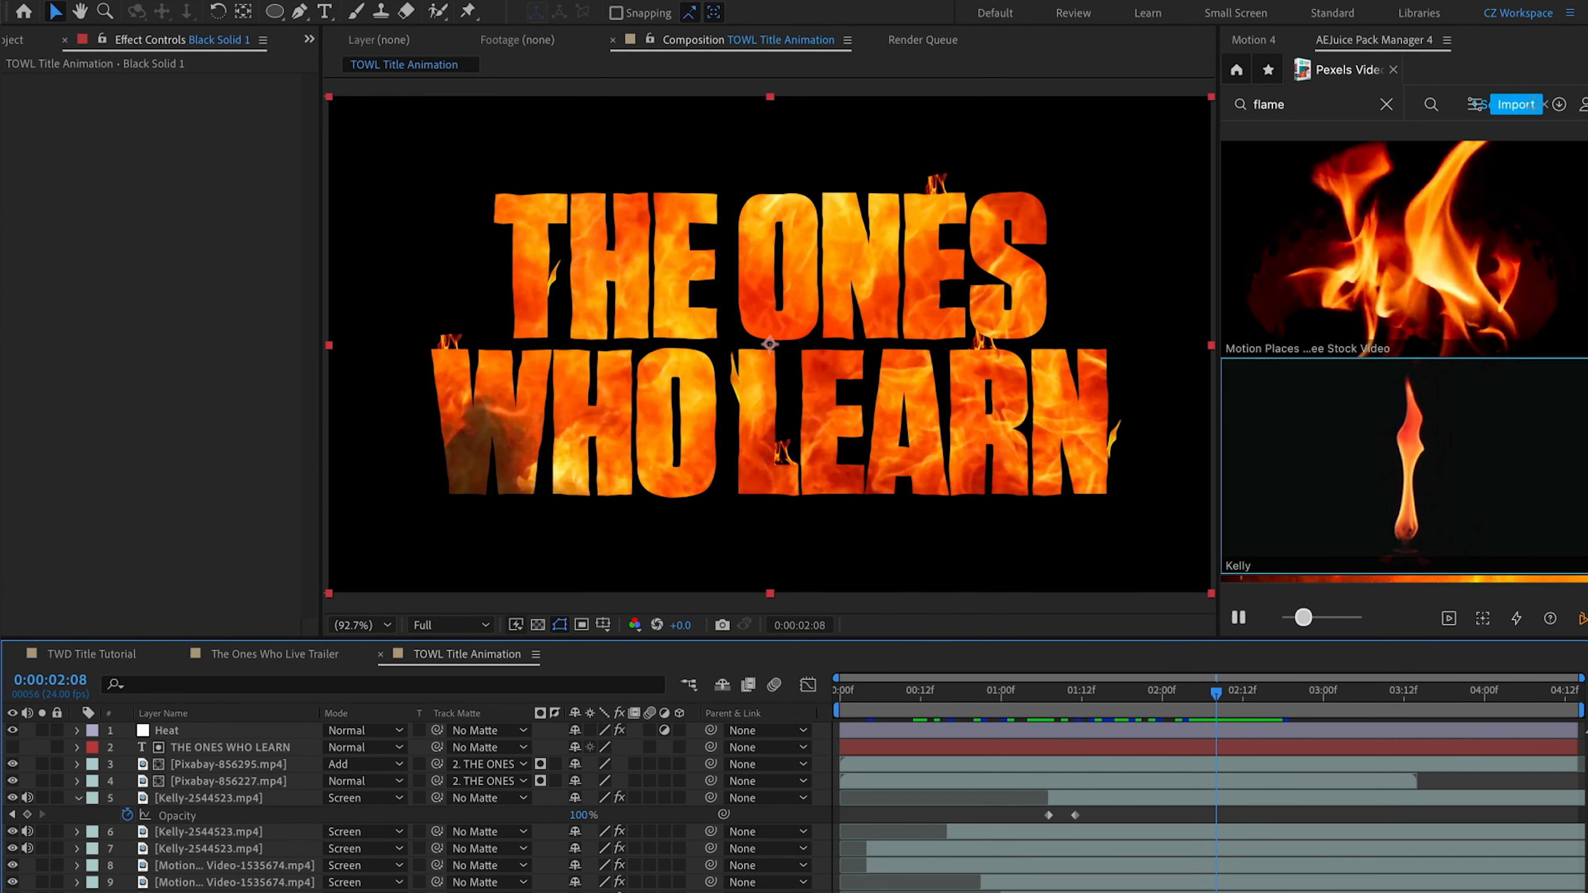
key(super+a)
key(super+shift+c)
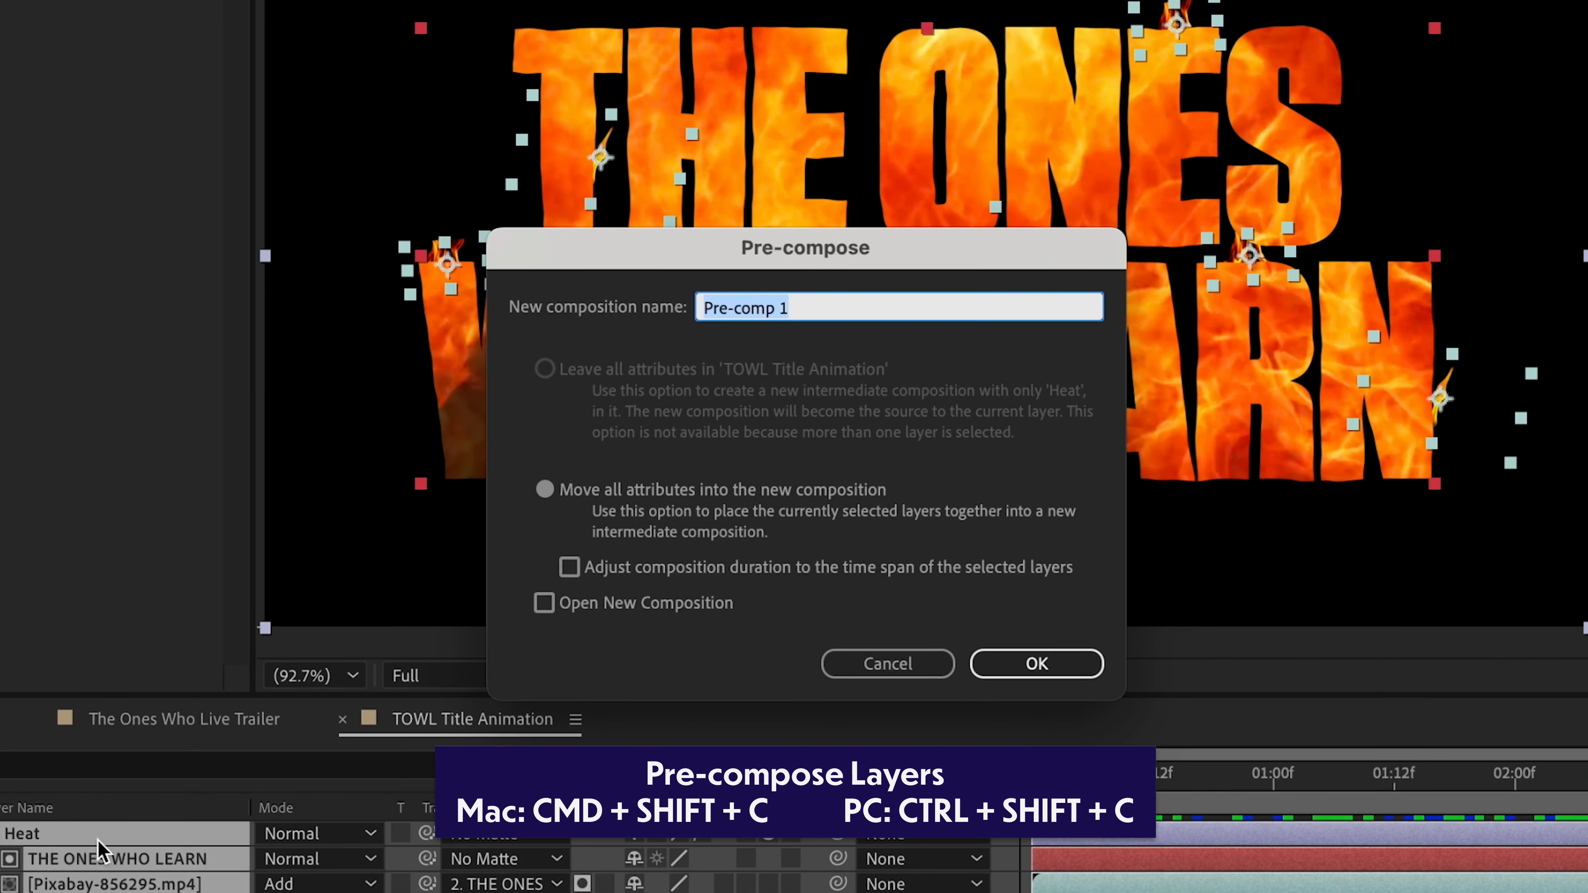
text(TEXT)
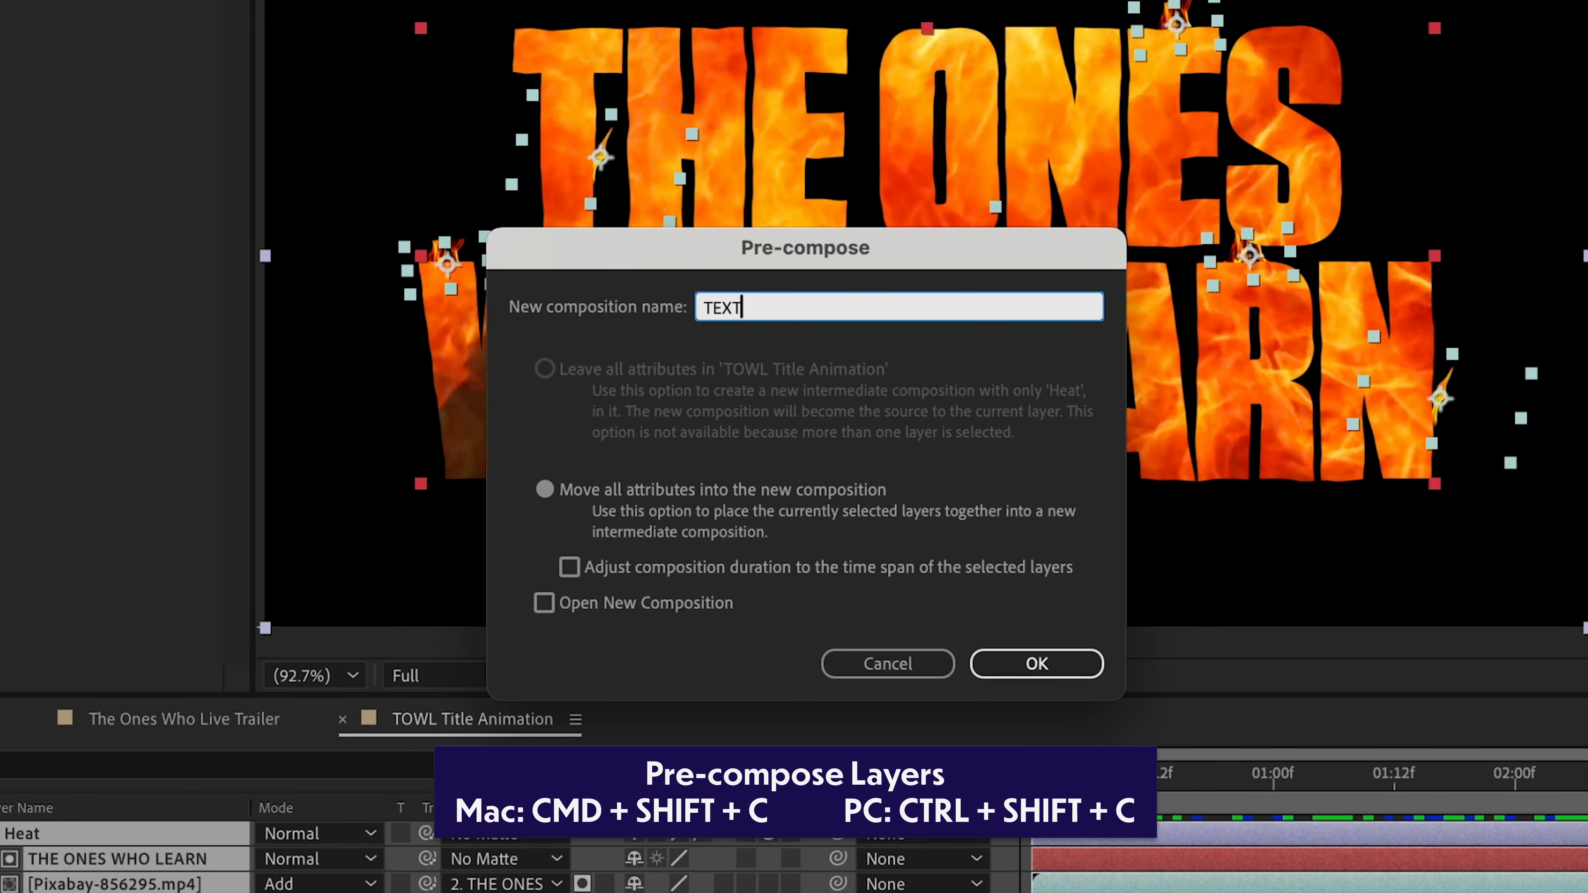
click(705, 307)
text(TOWL)
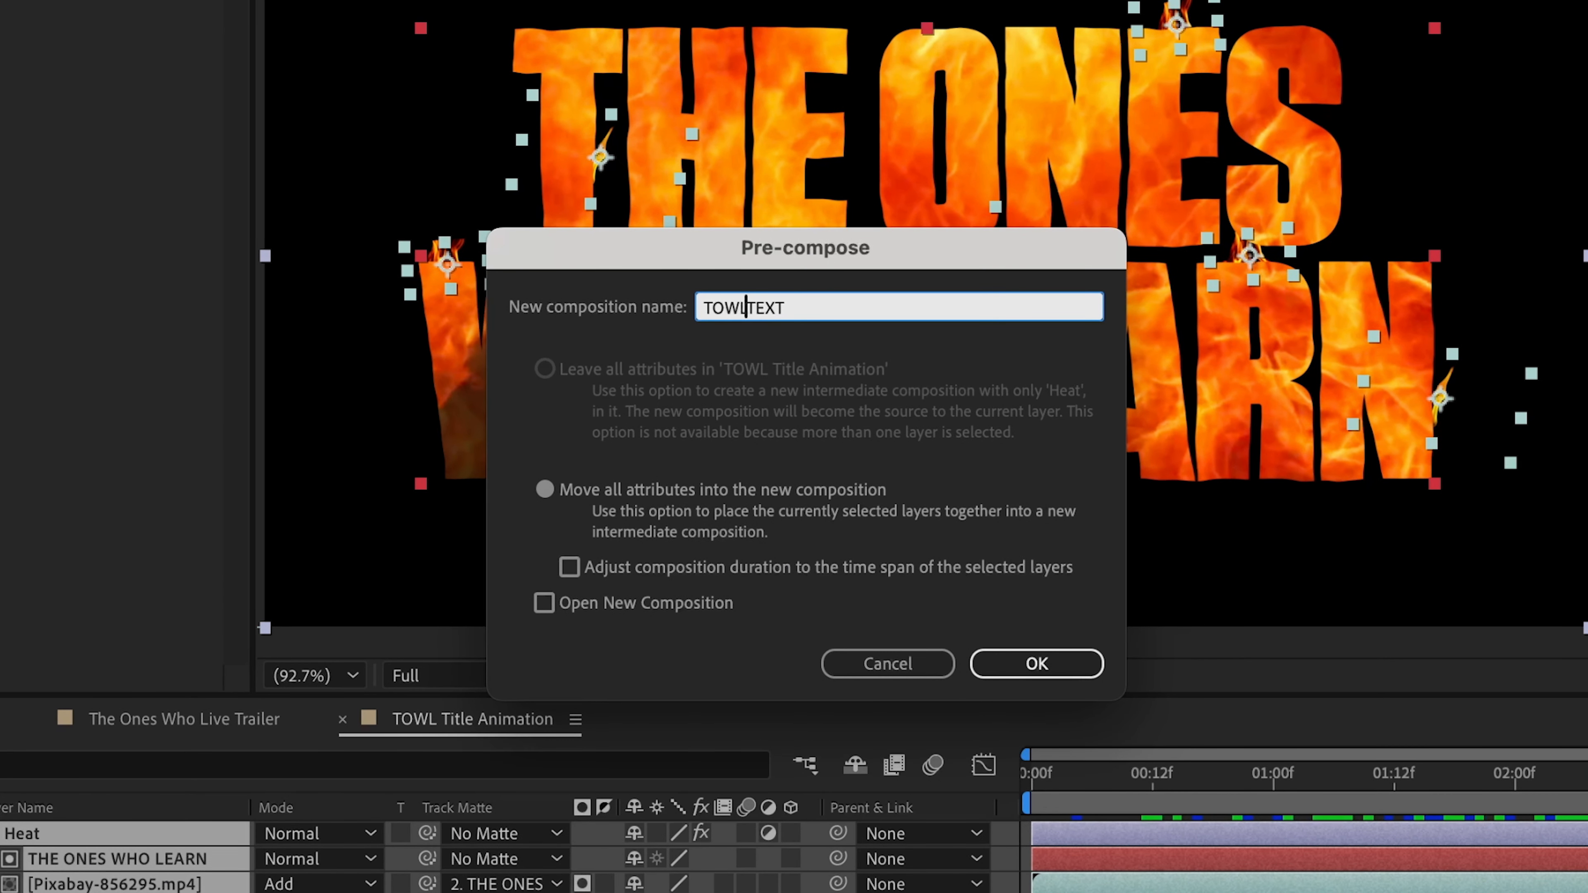
key(Return)
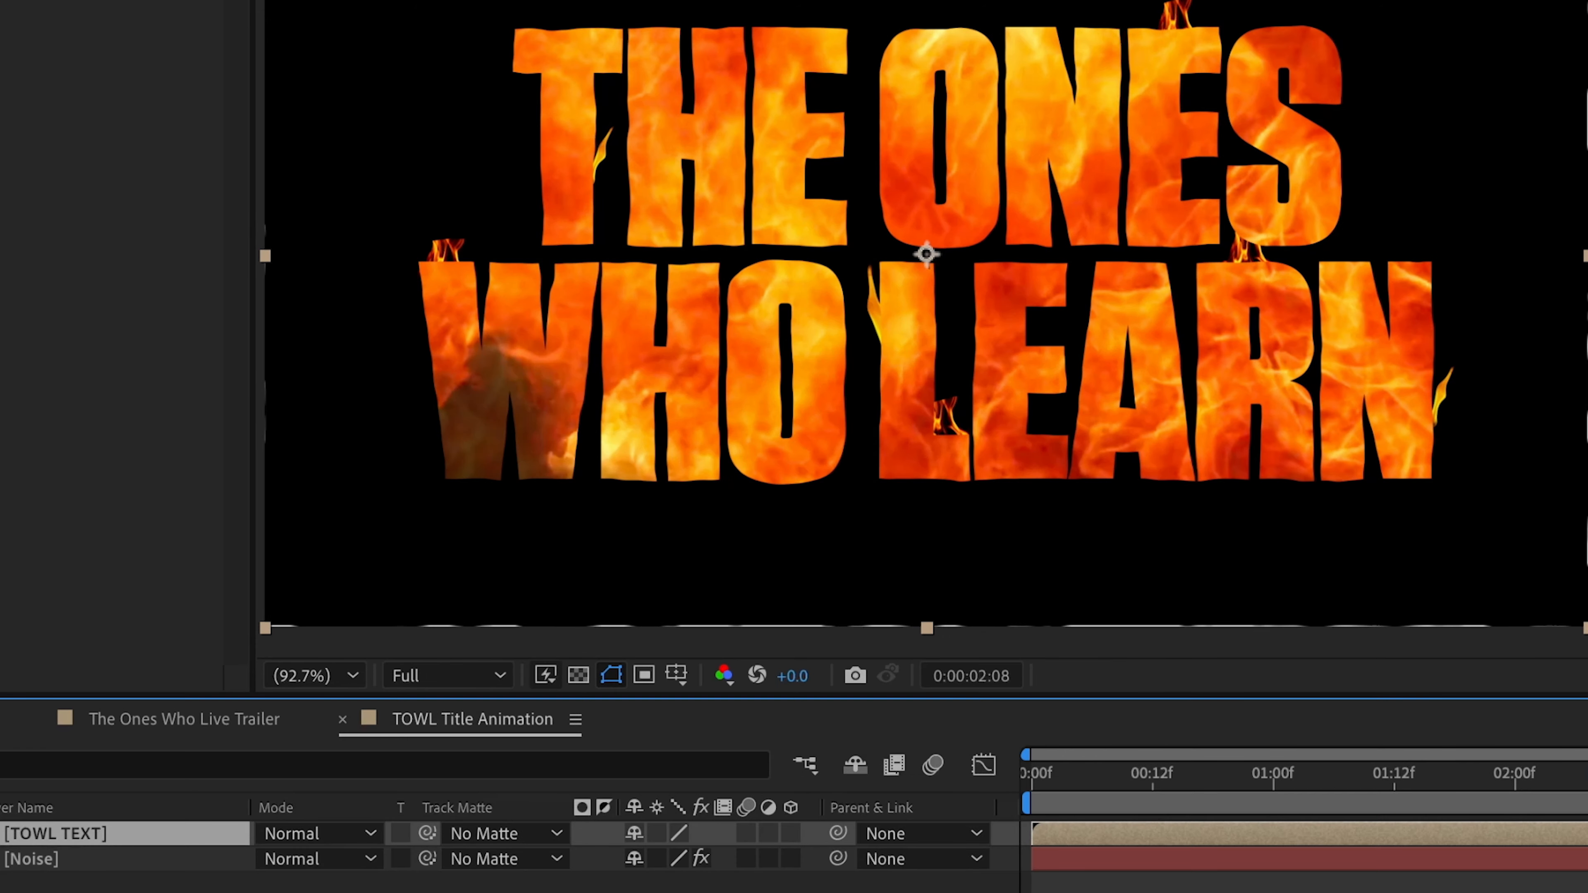
Keyframe the TOWL TEXT layer's opacity at 100% at 0:00:02:08 and again about six frames further on
key(t)
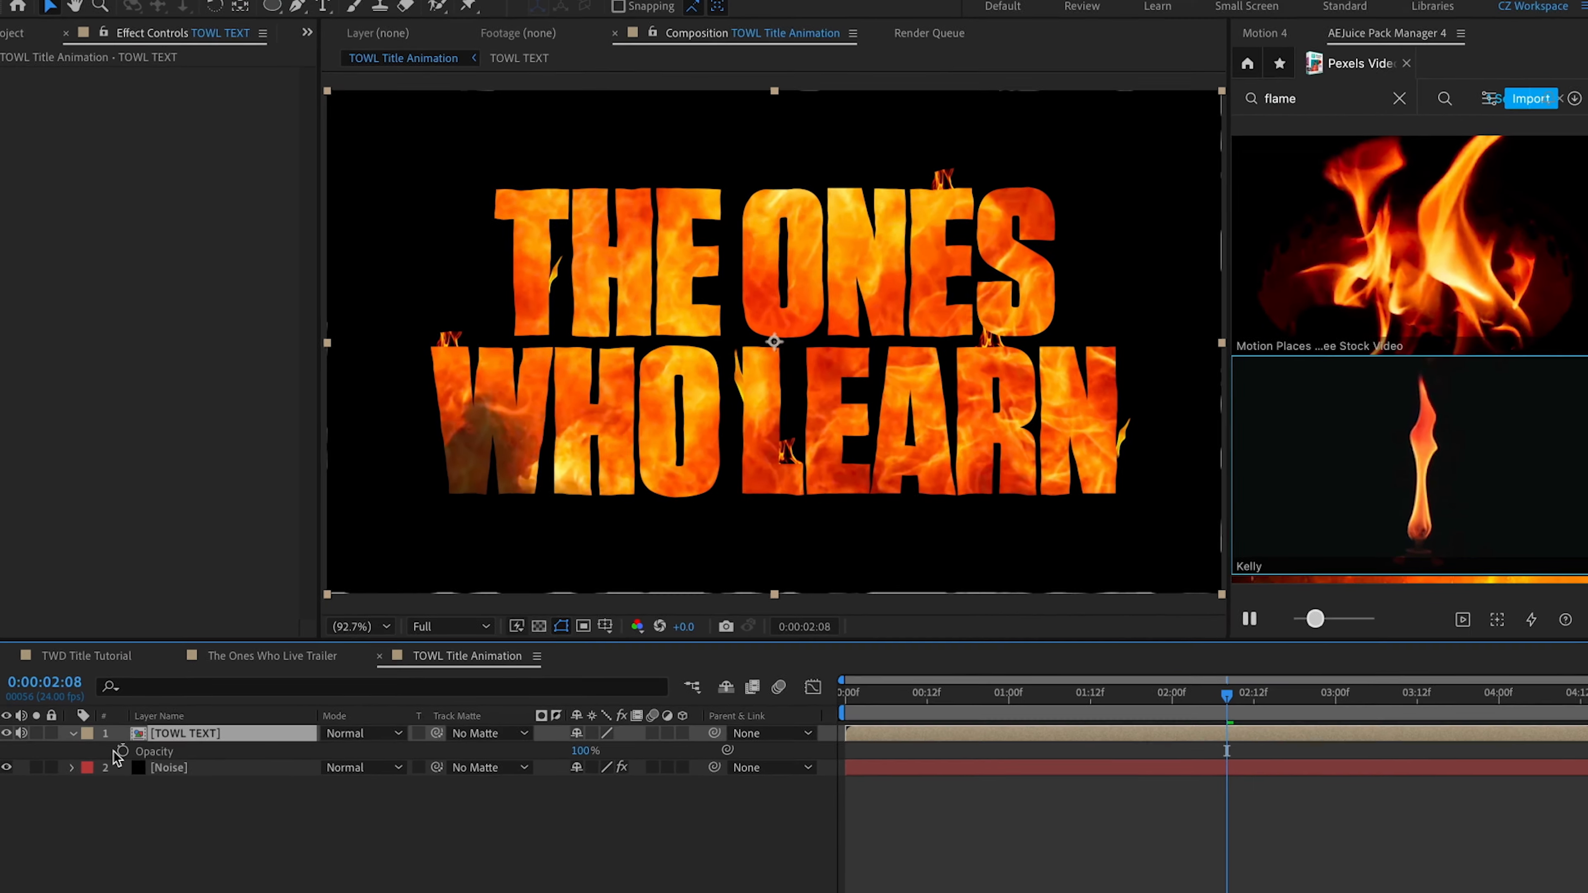
click(121, 752)
key(space)
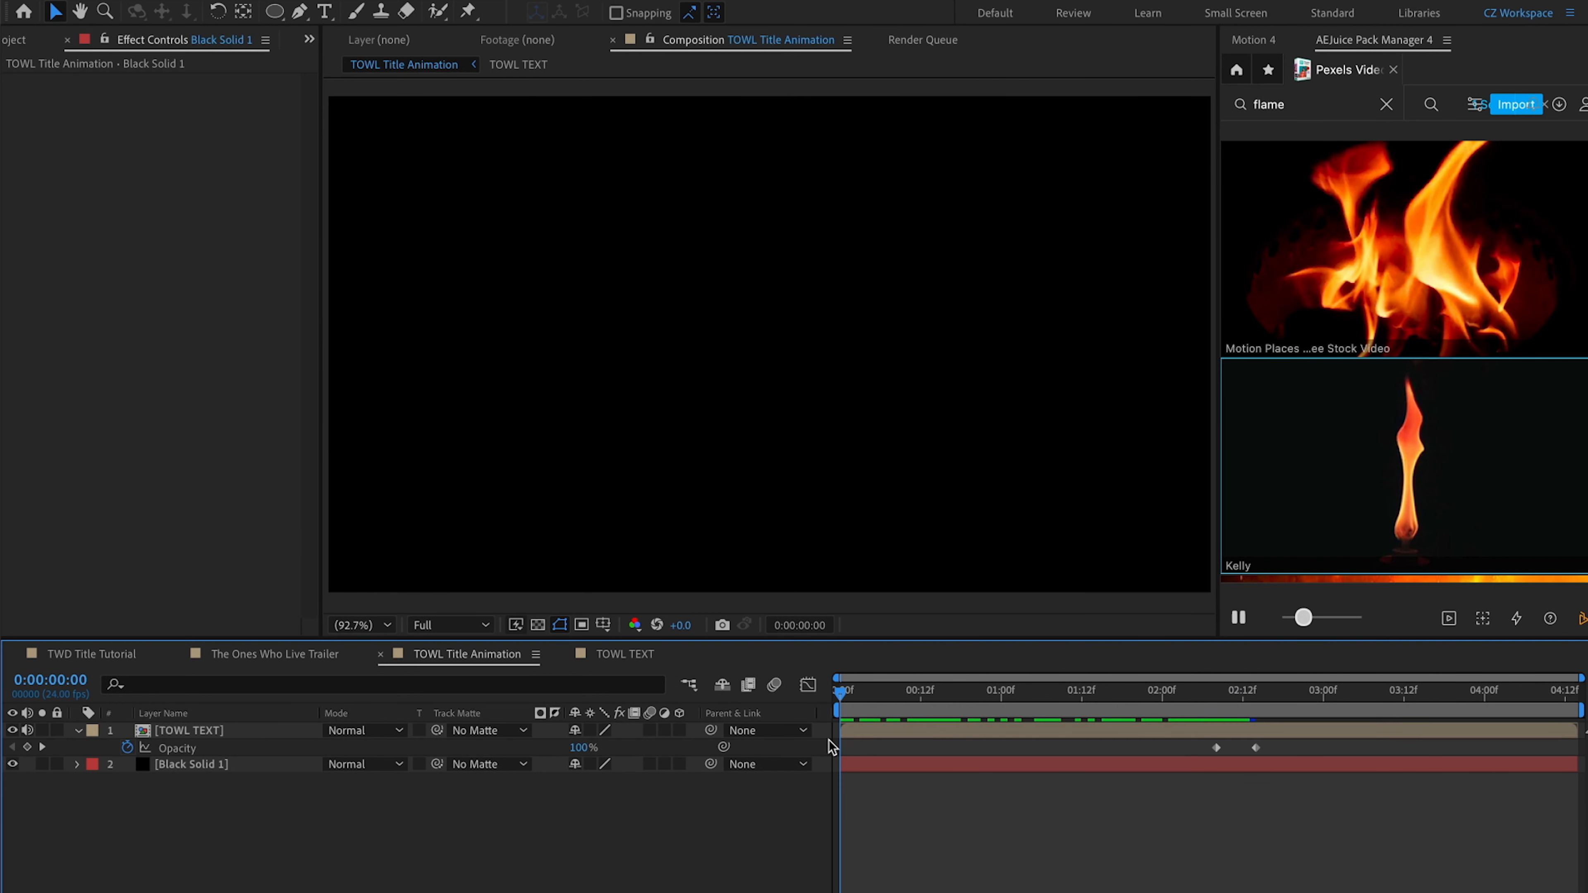
Keyframe the TOWL TEXT layer's scale from 100% at the first frame to 110% at 0:00:02:14
click(911, 735)
key(s)
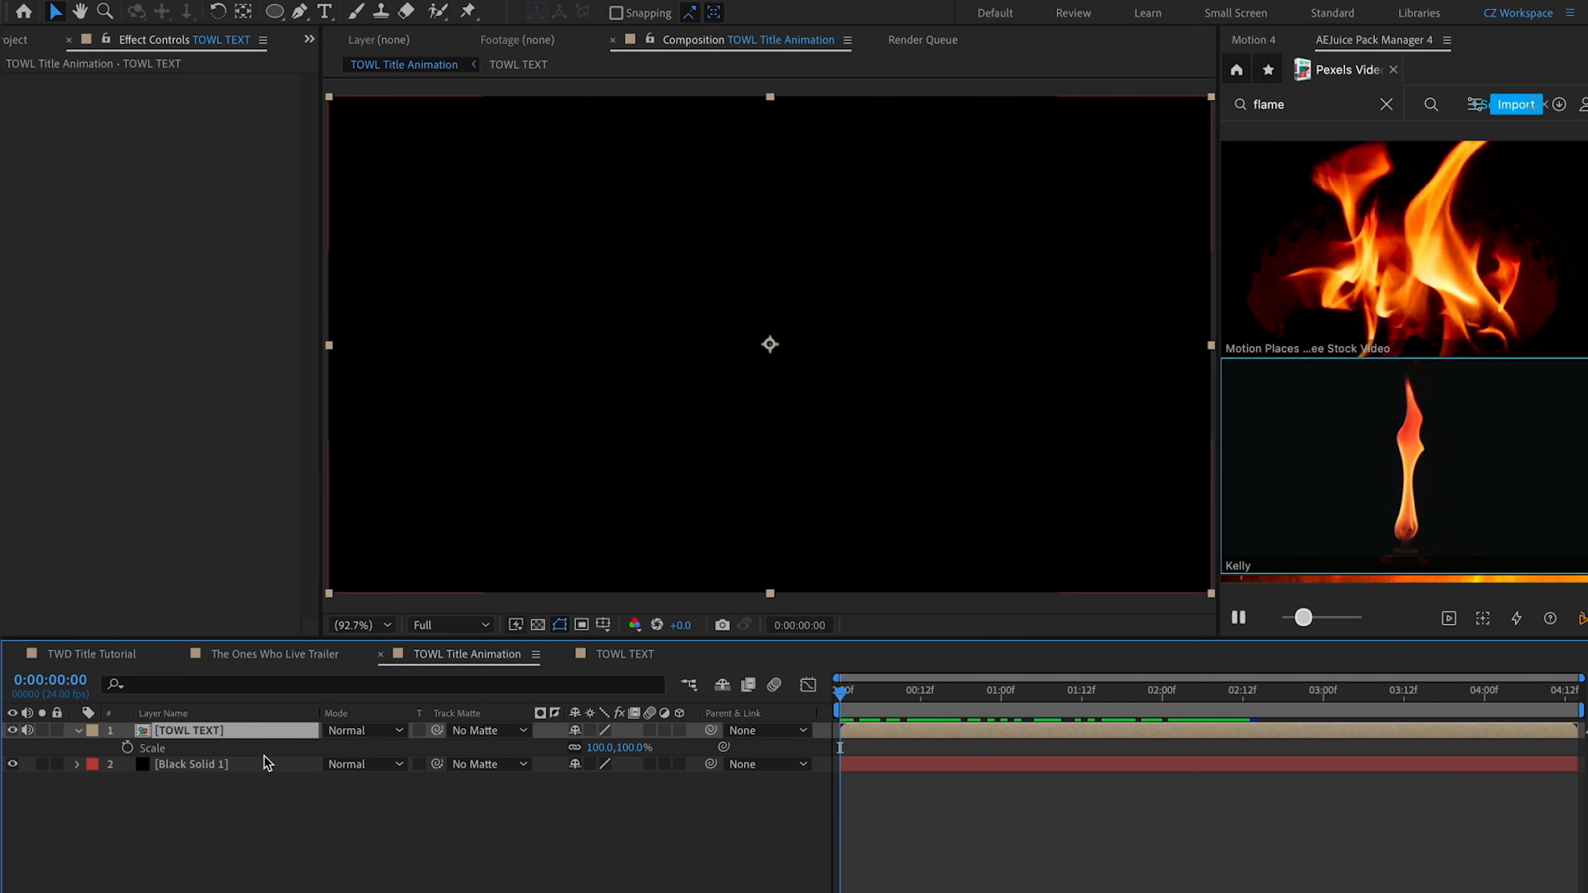
click(127, 748)
key(s)
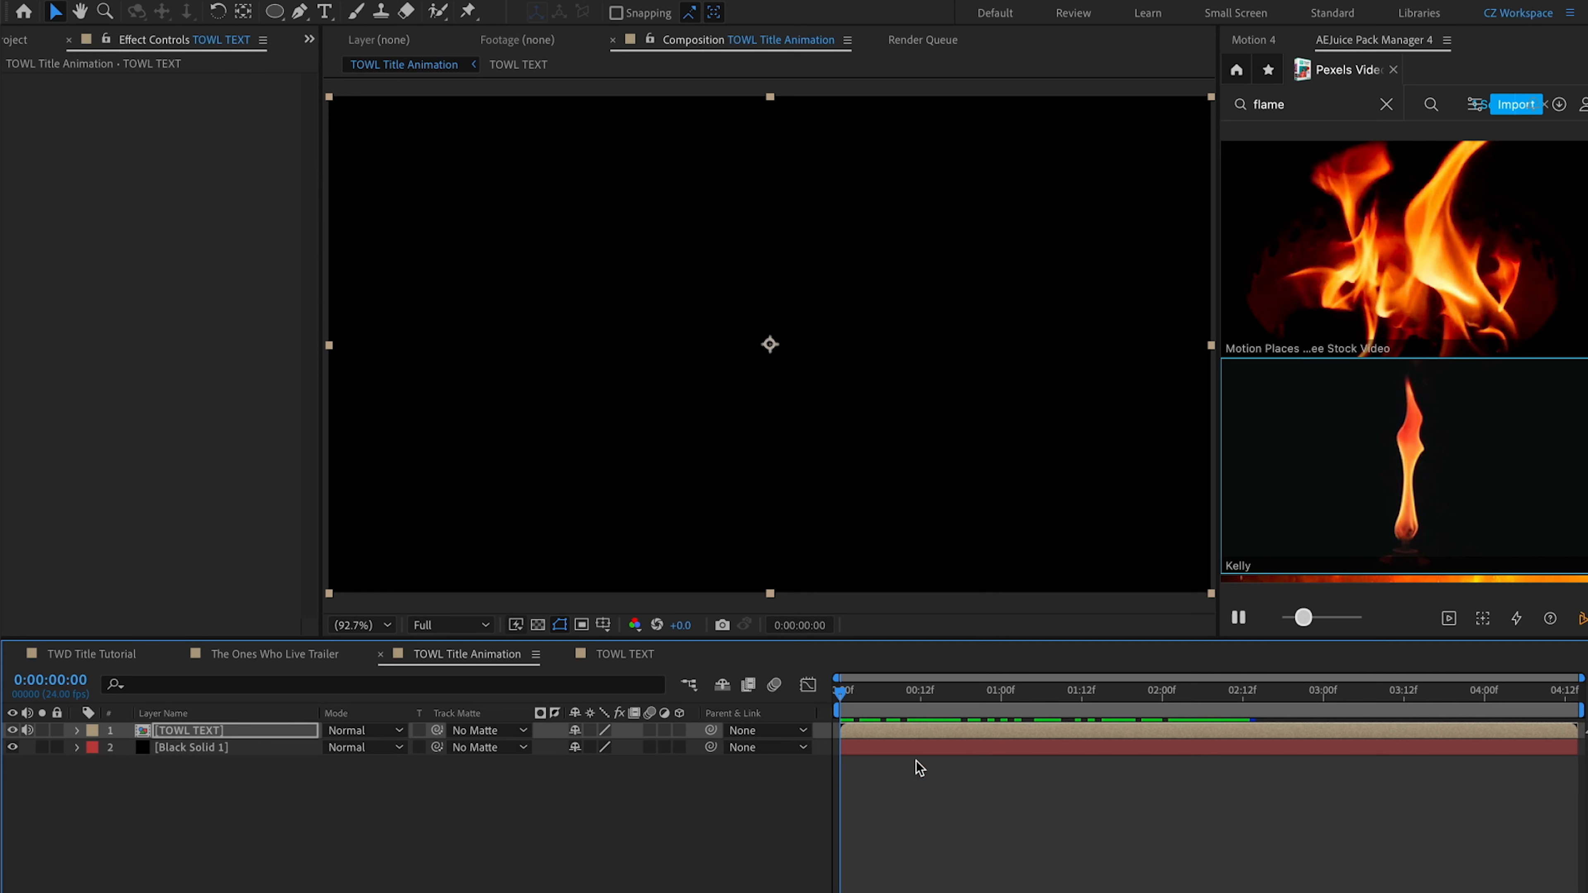
key(u)
drag(934, 698, 1231, 710)
click(598, 748)
text(110)
key(Return)
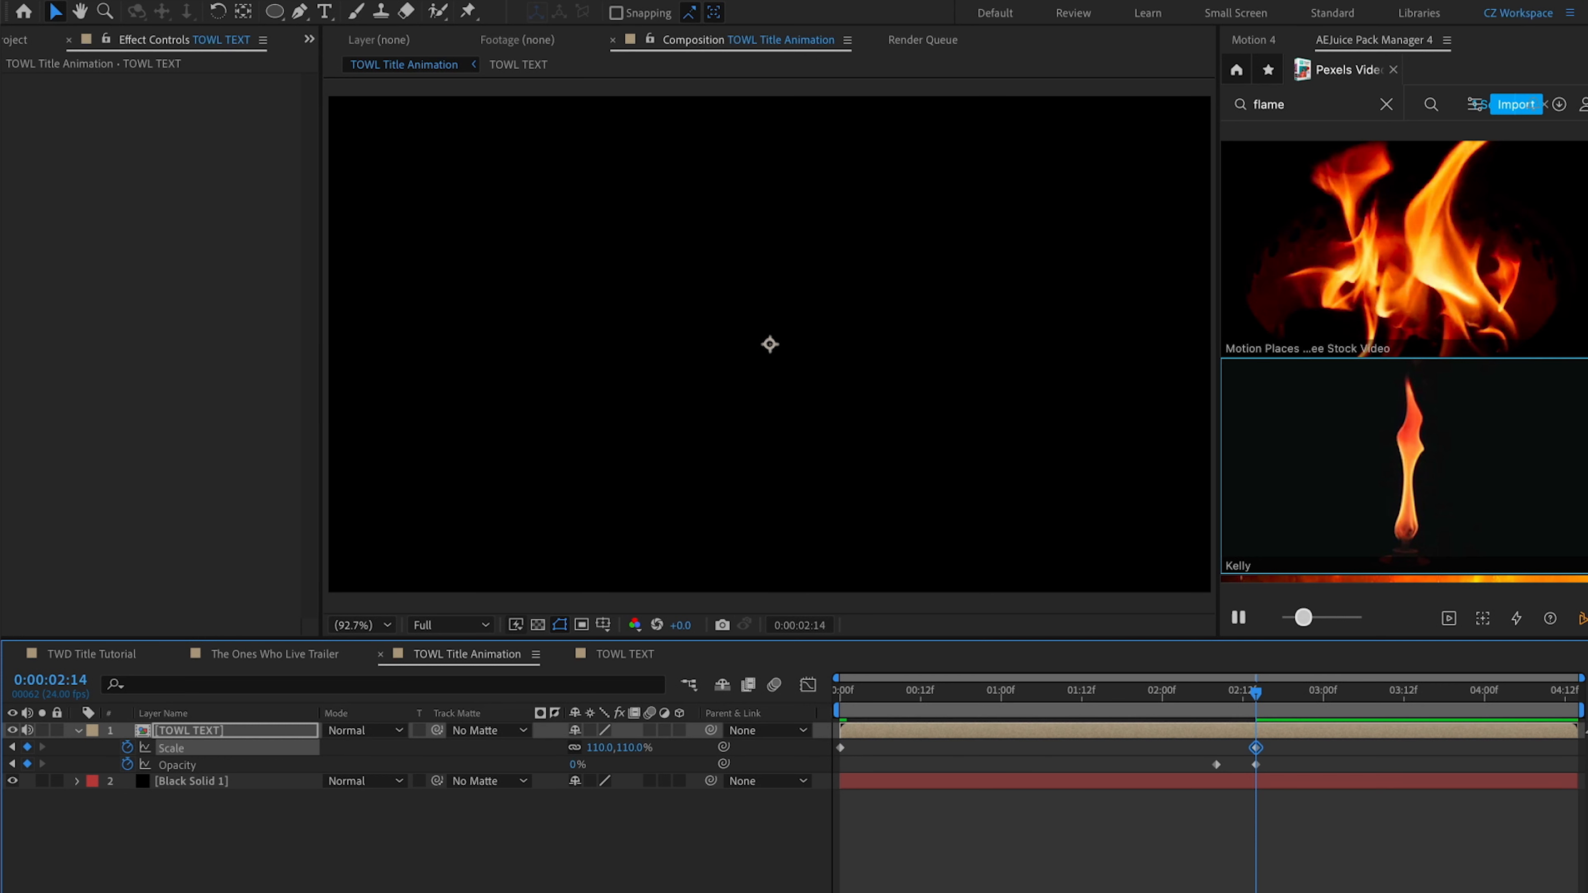
End the work area at 0:00:02:14, trim the composition to it, and preview the animation
key(n)
key(ctrl+shift+x)
key(space)
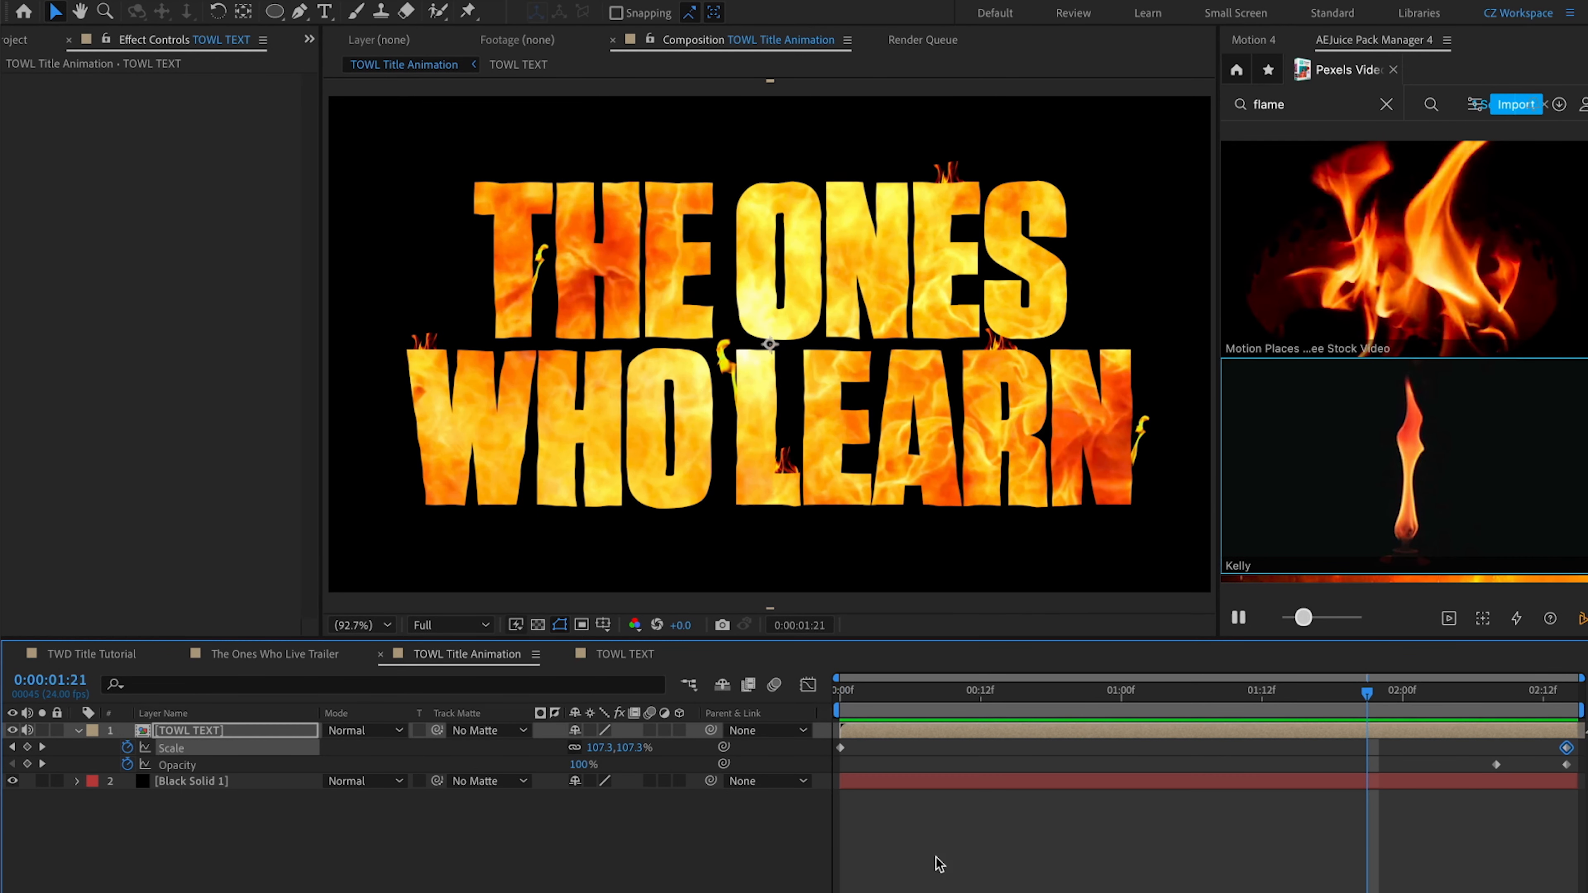
click(690, 856)
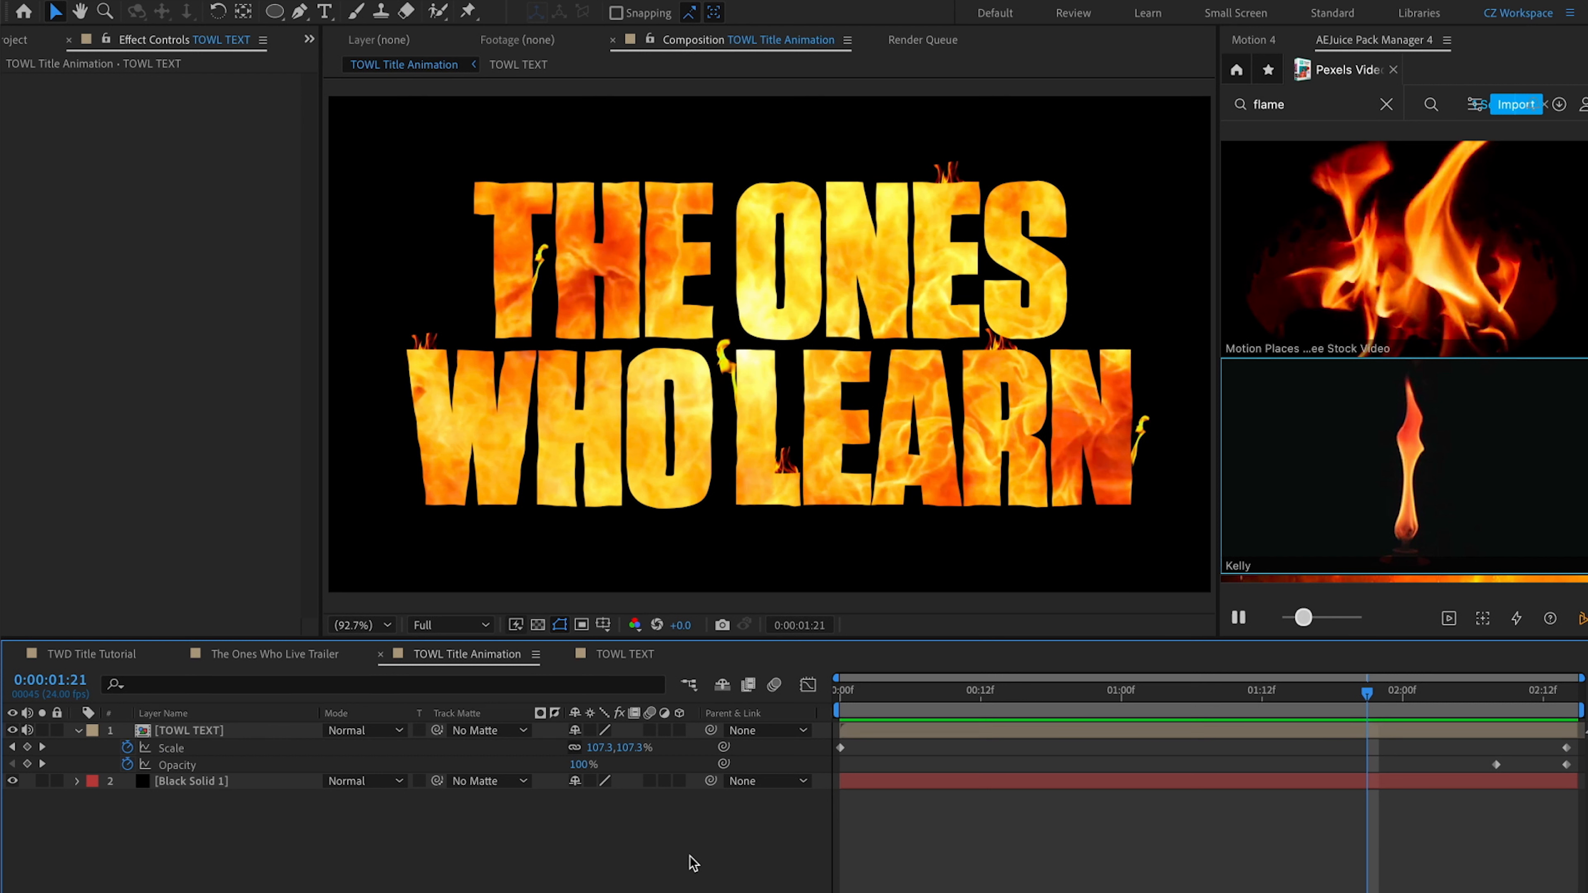
Duplicate TOWL TEXT and apply Fast Box Blur to the lower copy with blur radius 140 and 8 iterations
click(205, 729)
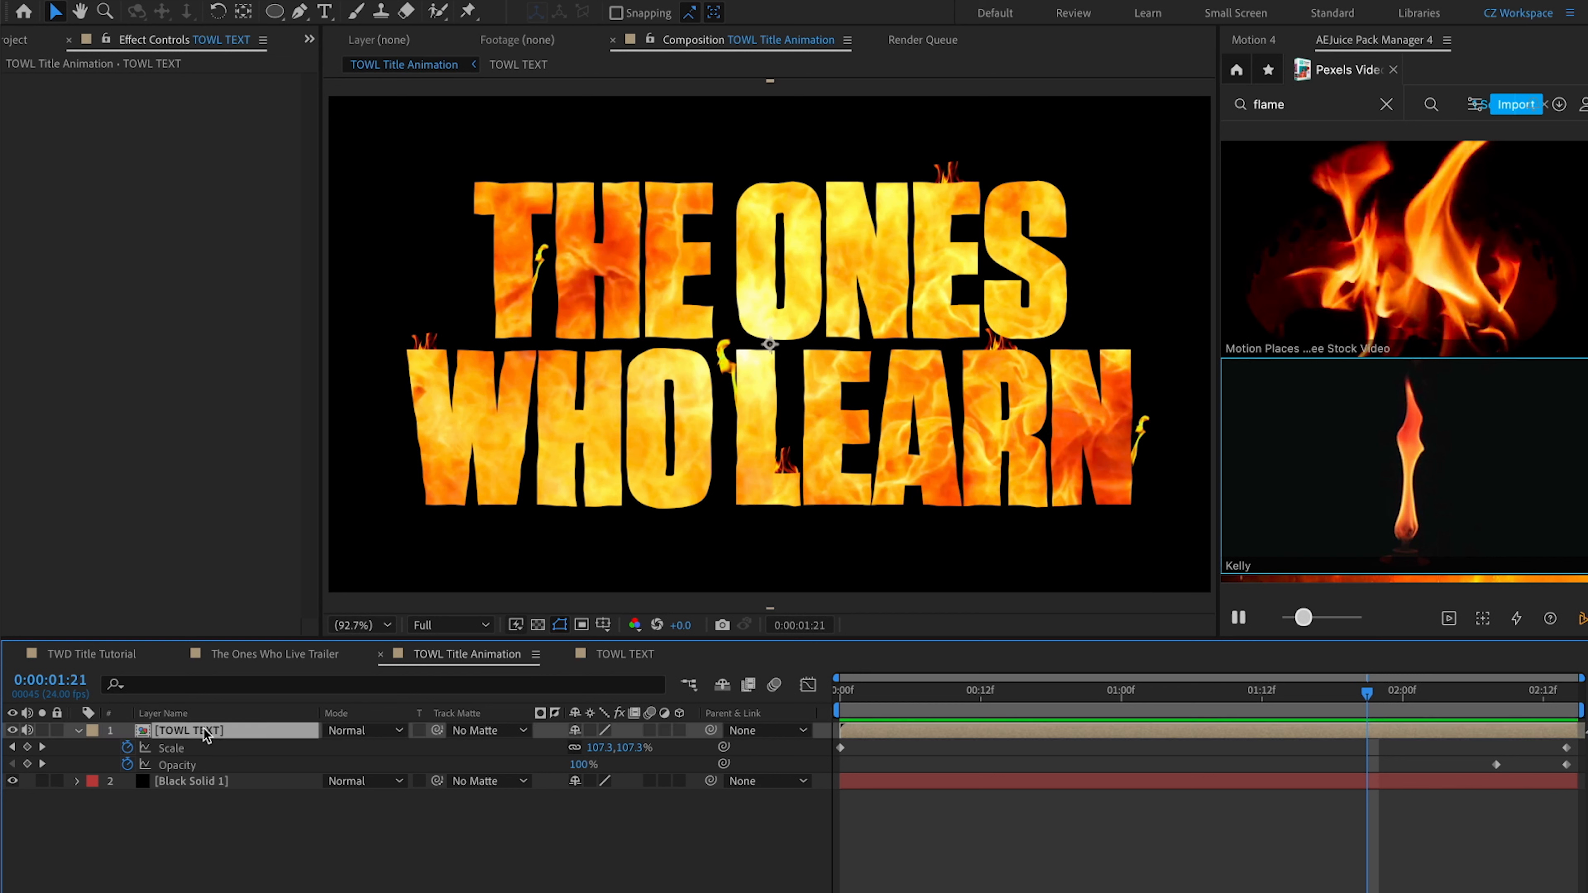
key(super+d)
key(alt+super+Down)
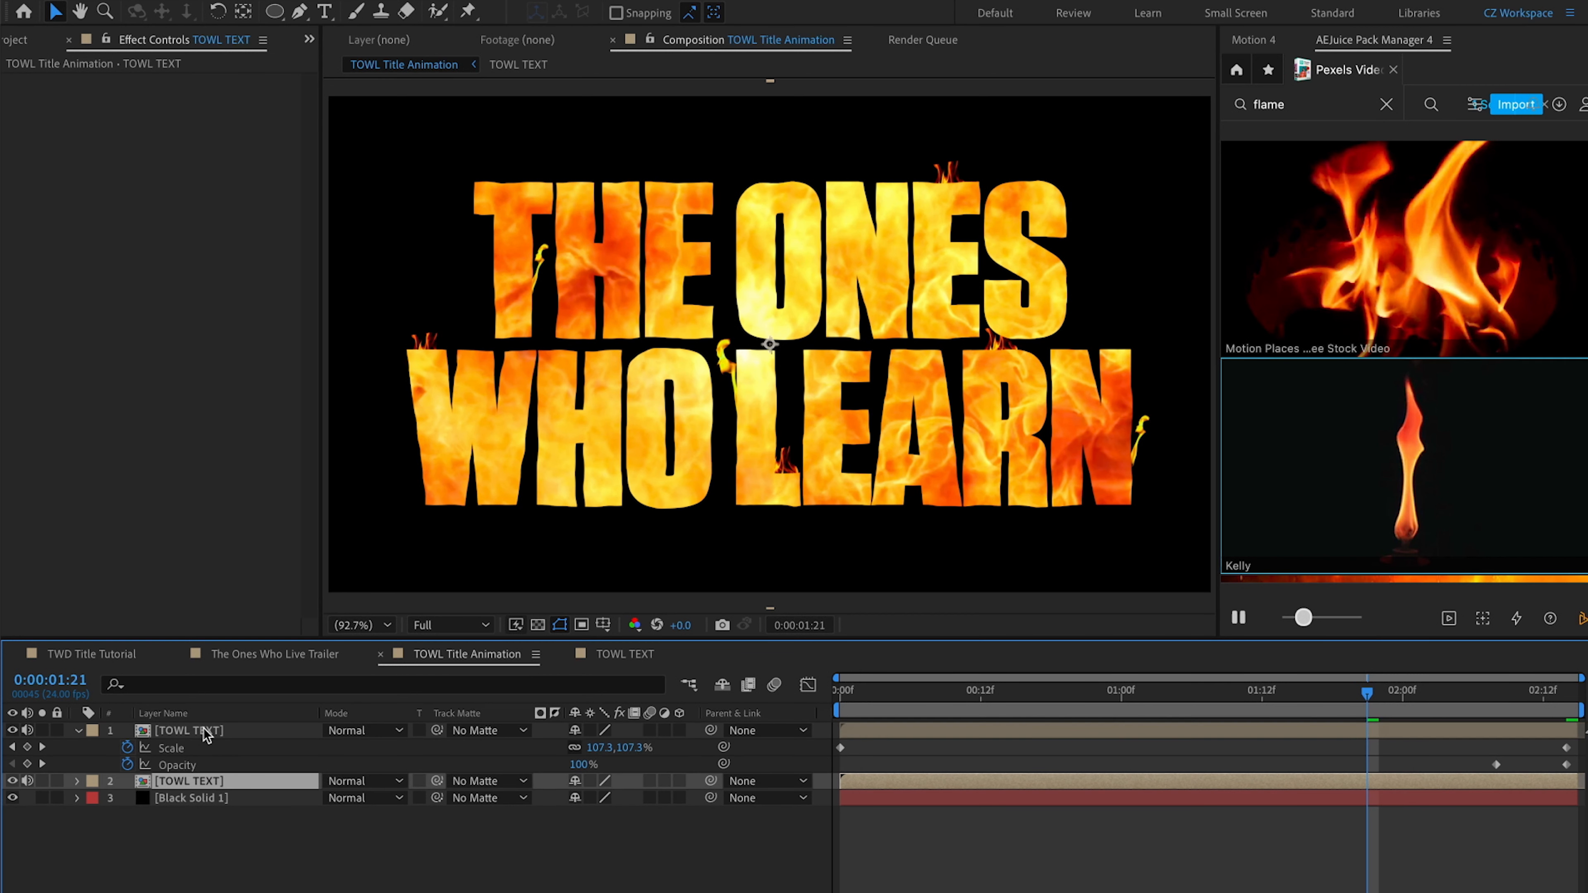
key(ctrl+space)
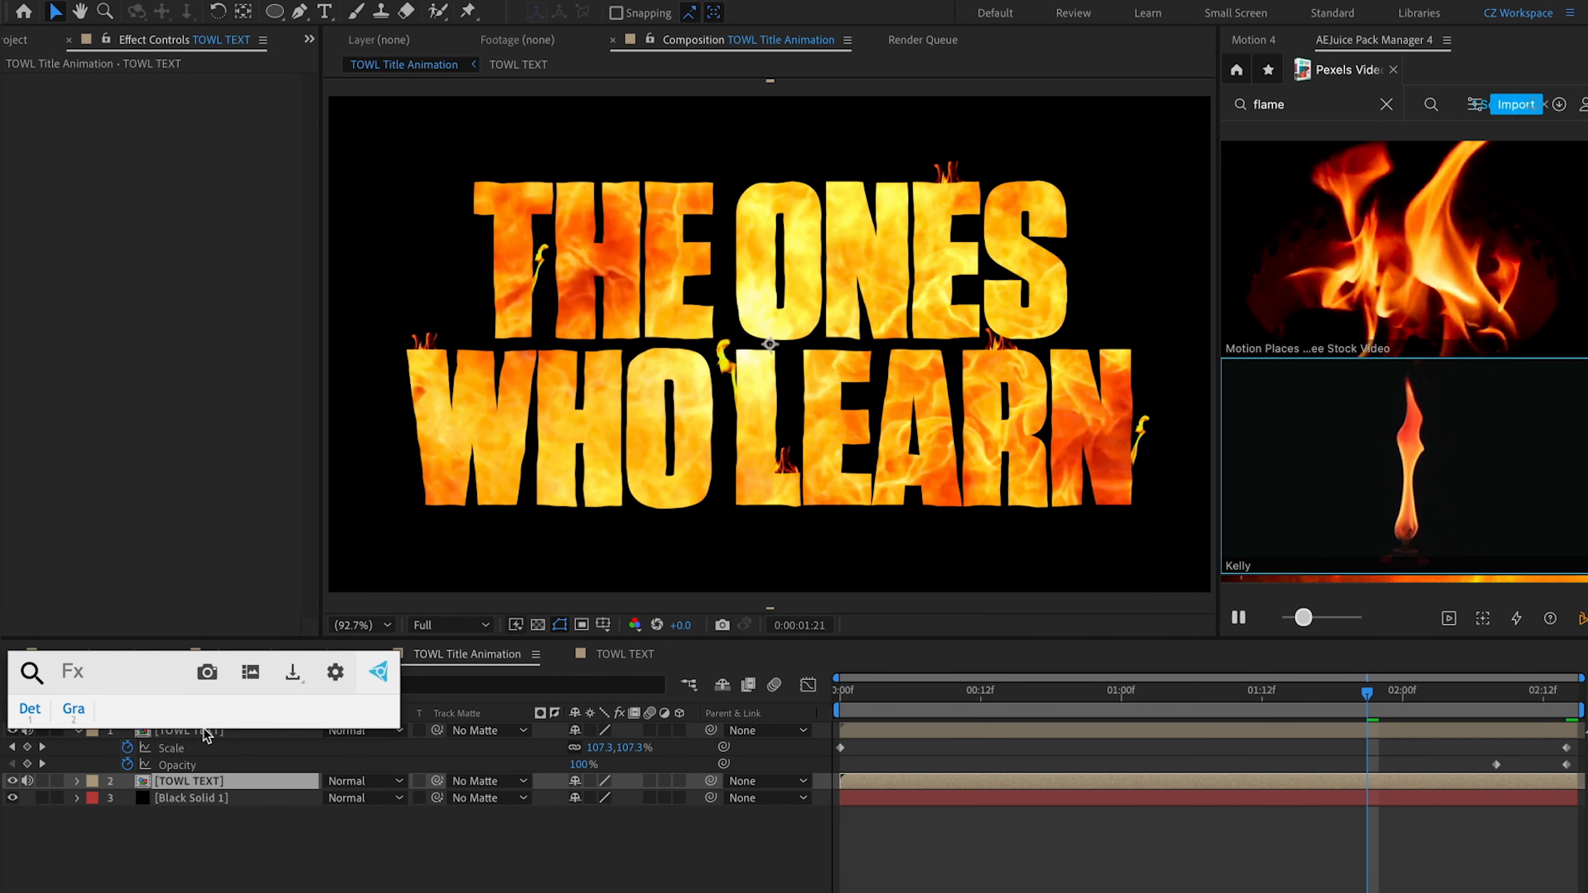
text(fast)
click(206, 730)
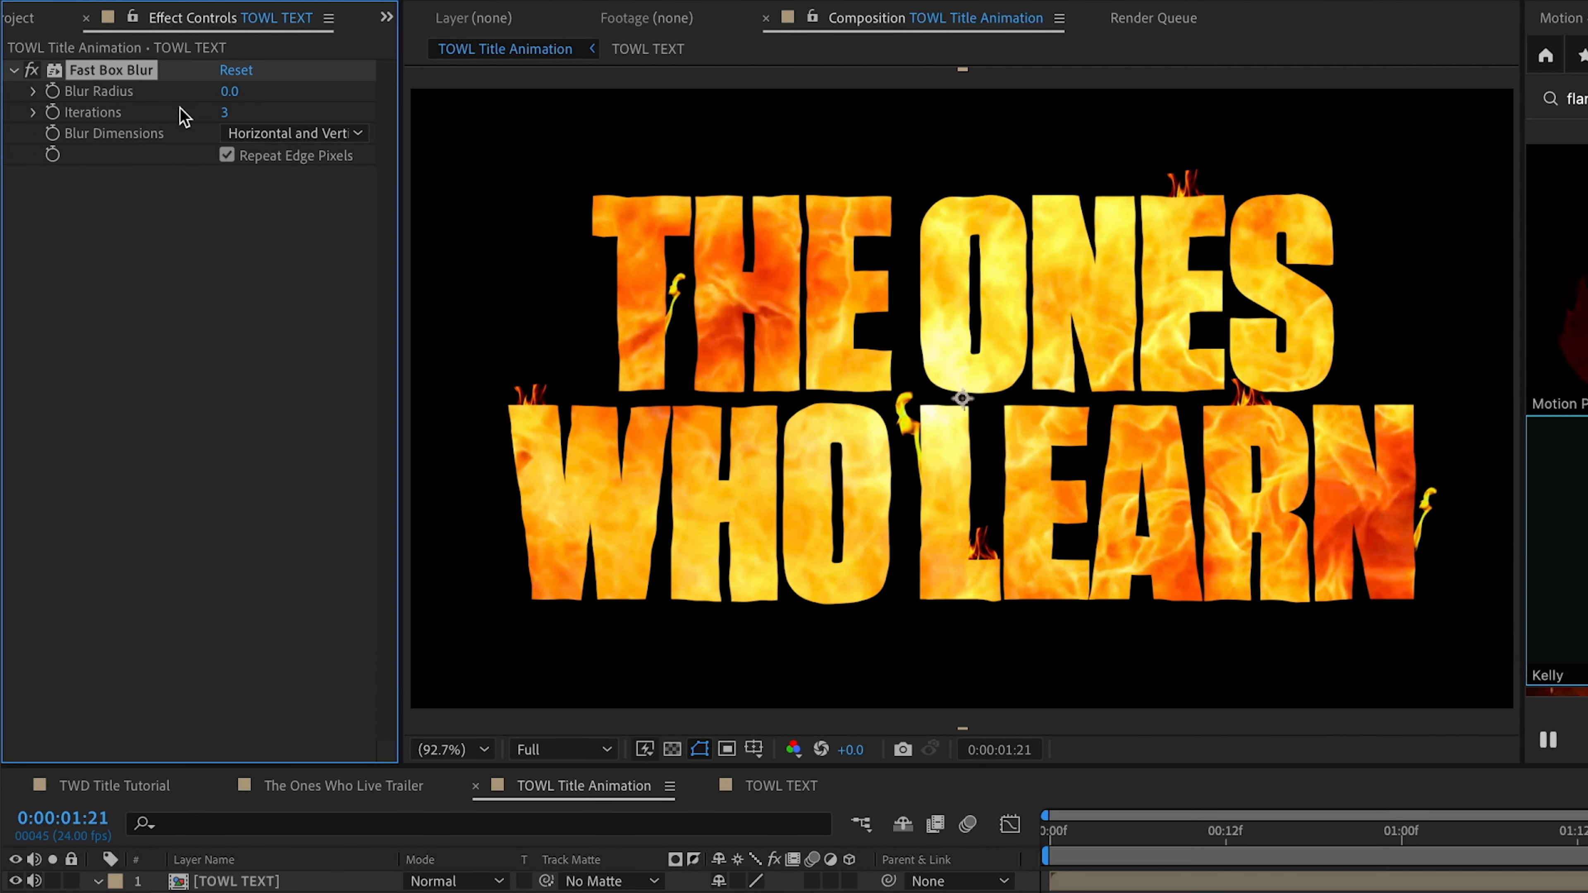
drag(229, 90, 397, 90)
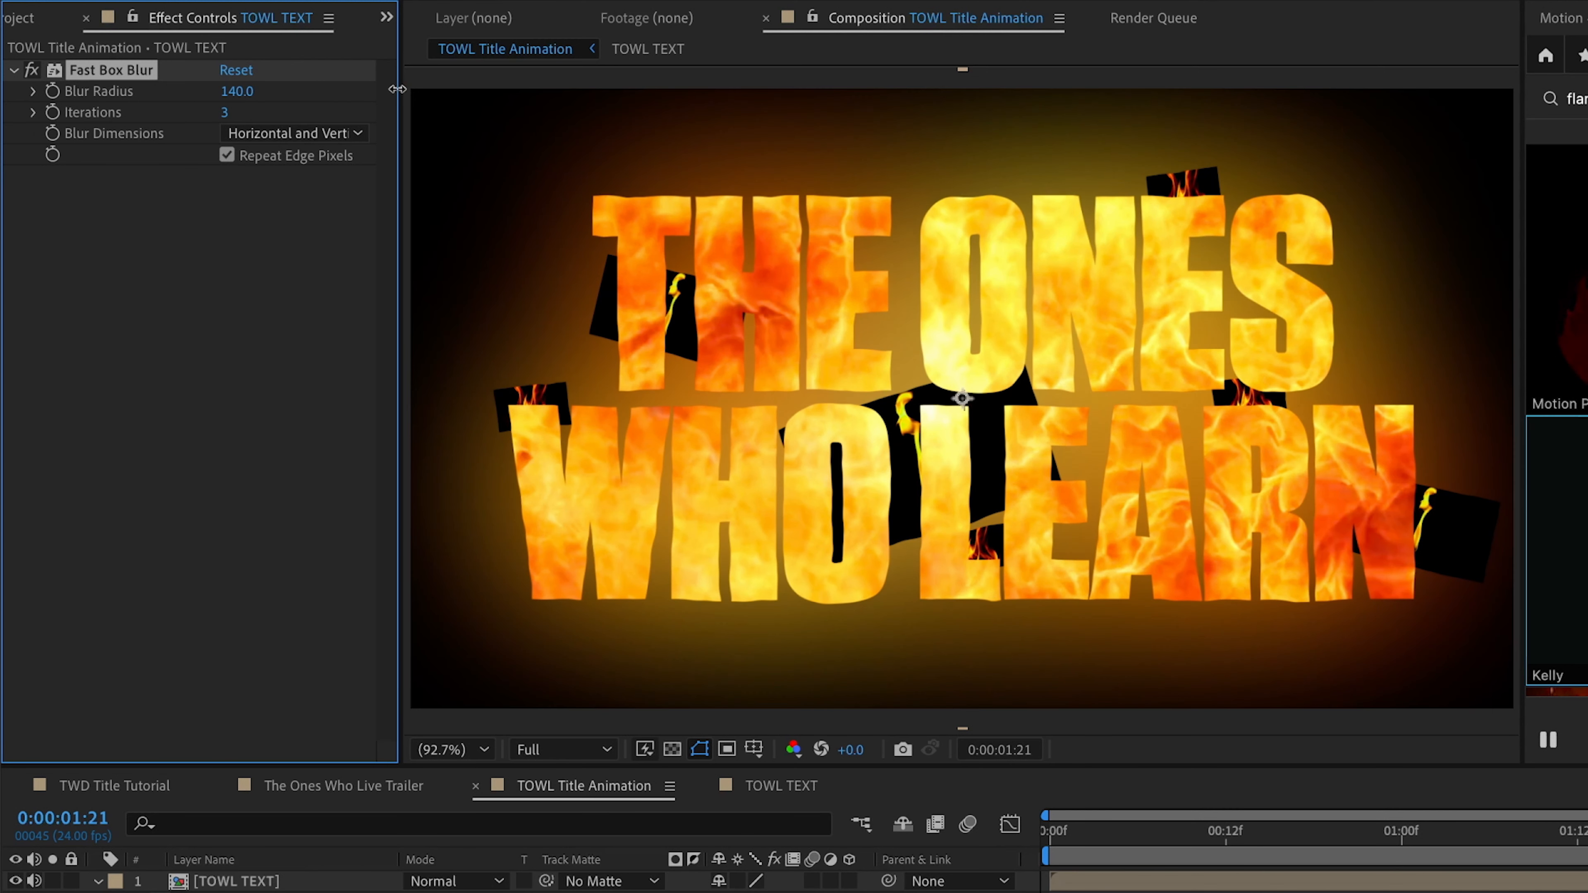
click(224, 113)
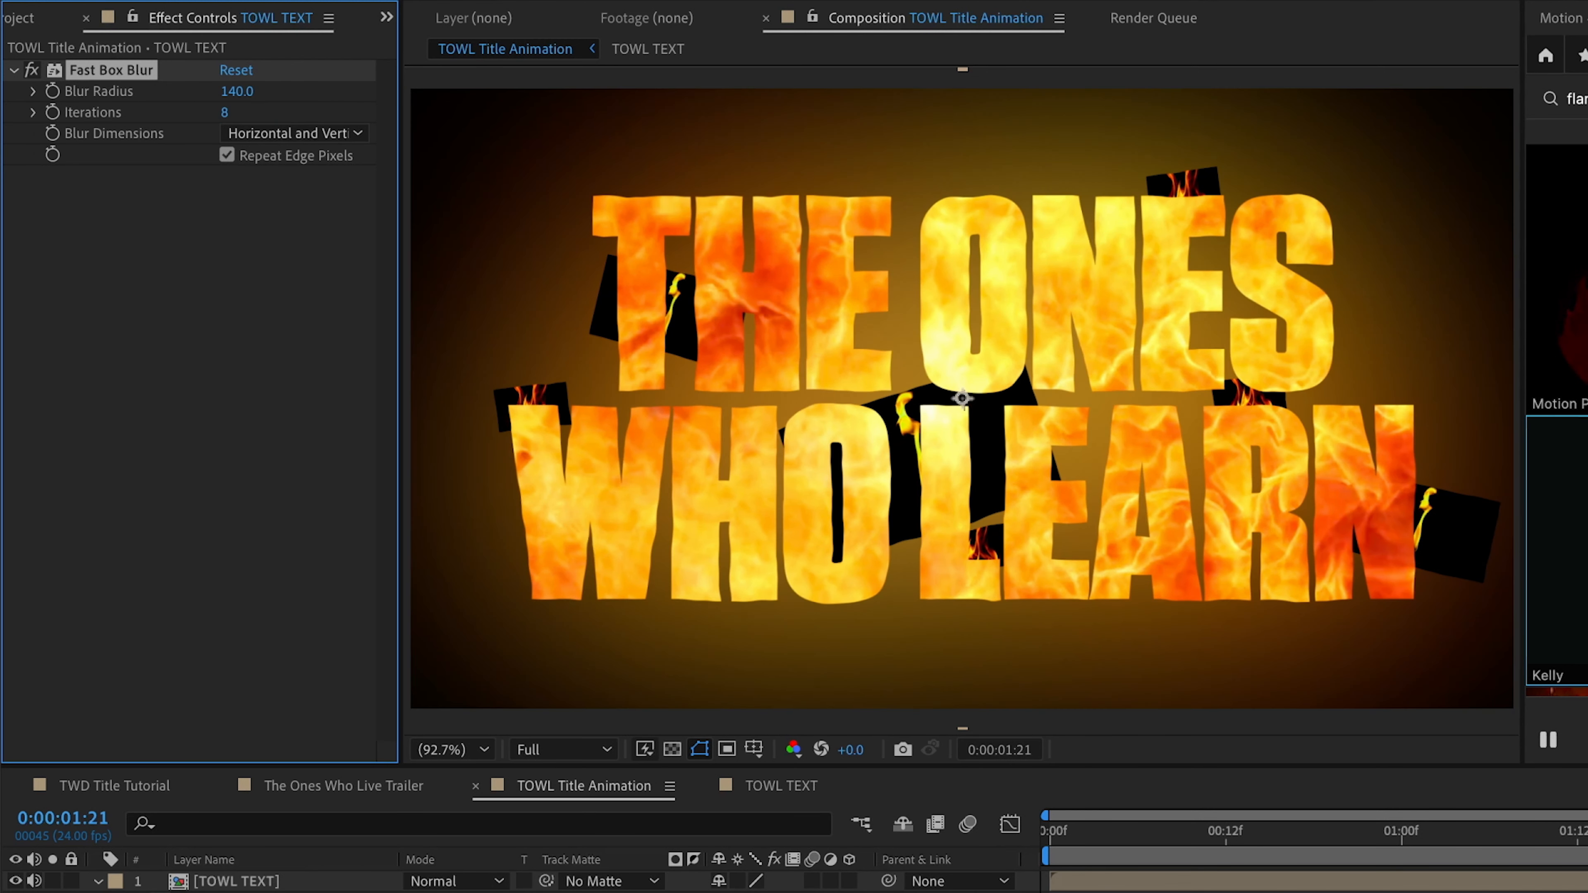
Duplicate the uppermost TOWL TEXT layer and use the new copy as the track matte for the layer directly beneath it
click(253, 882)
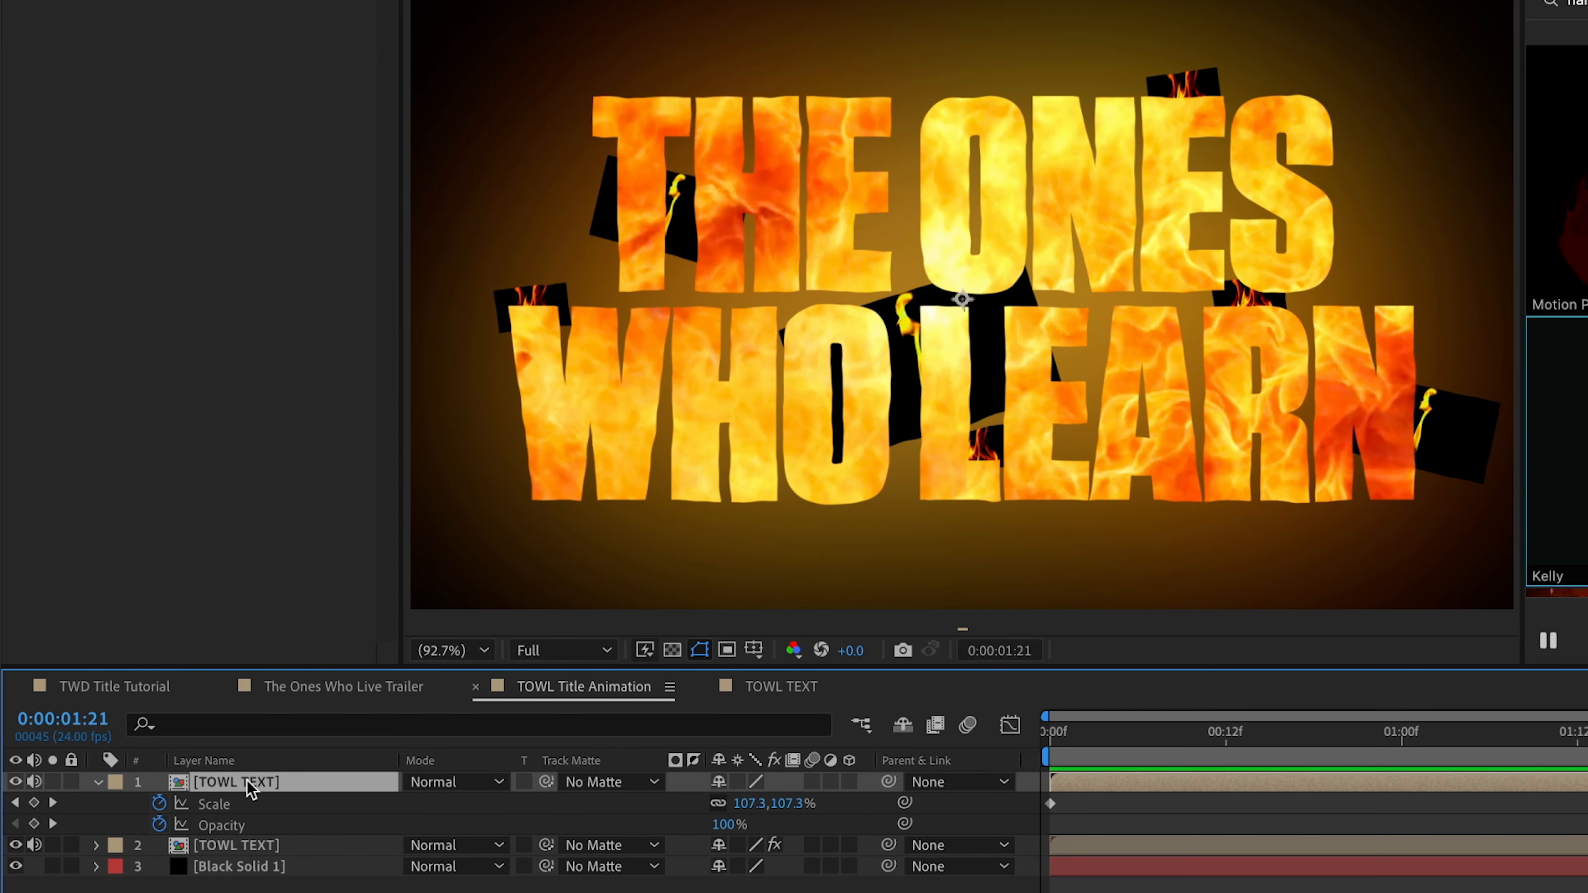
key(ctrl+d)
click(253, 806)
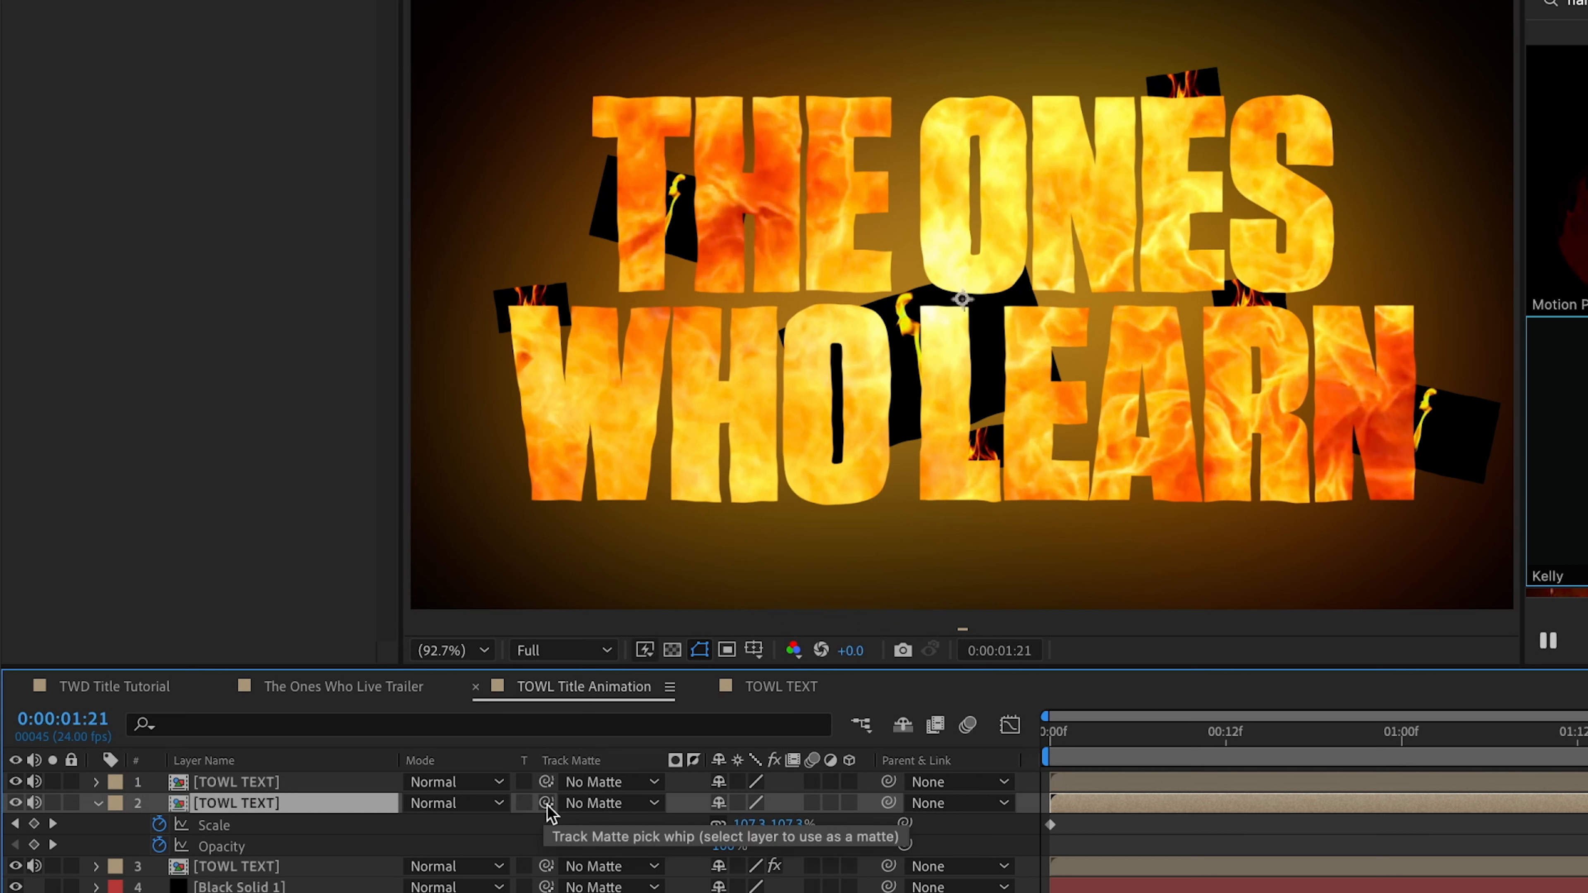
drag(549, 813, 272, 796)
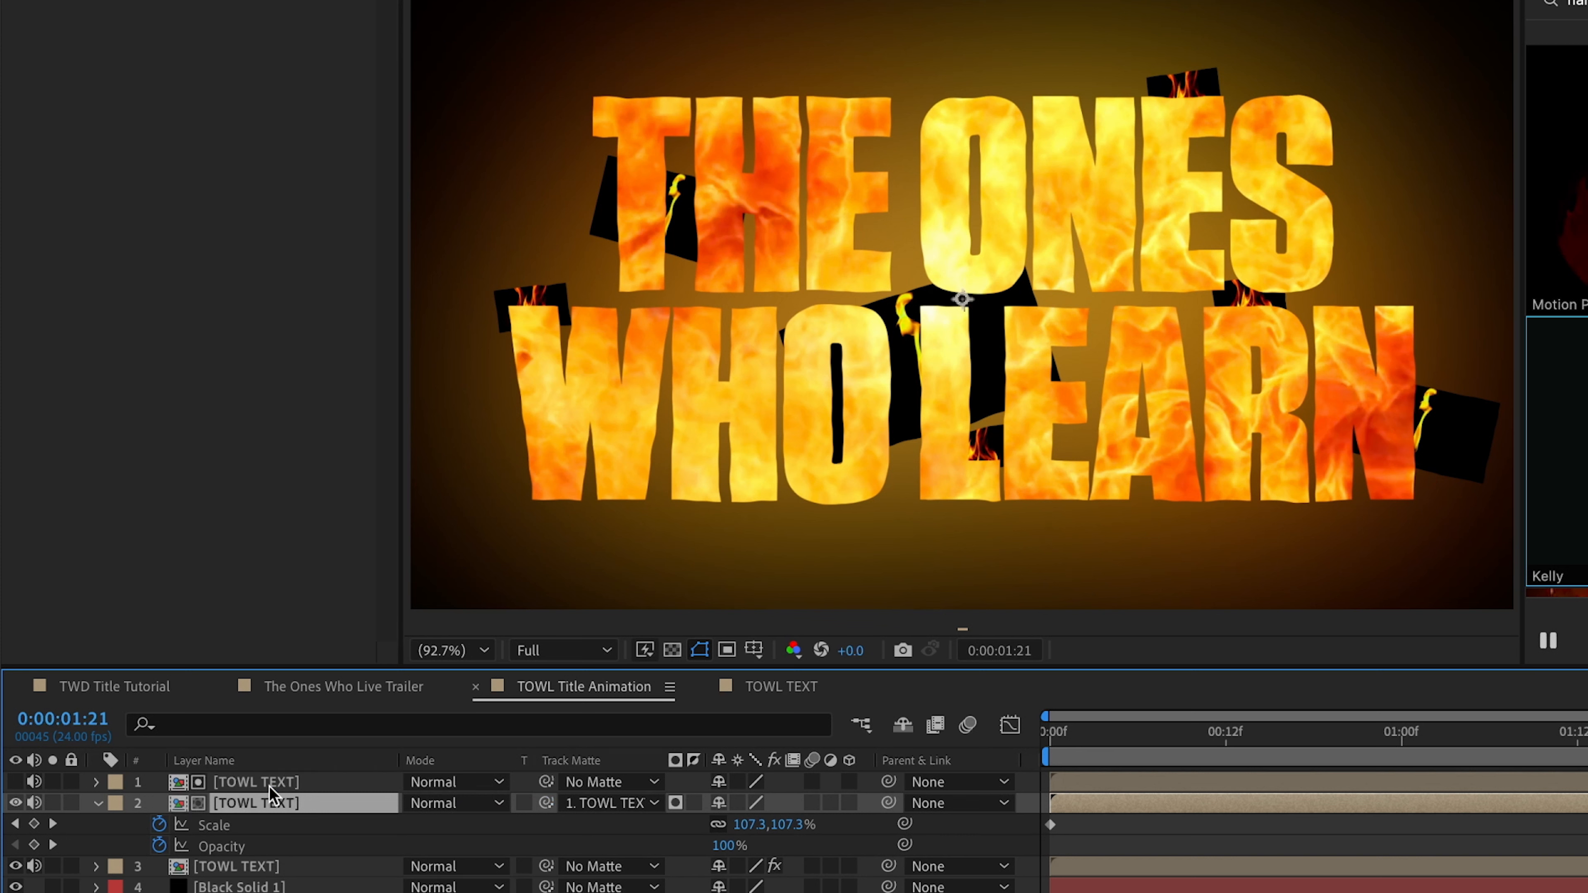
Compare alpha and luma matting on layer 2 and set its track matte to luma
click(270, 789)
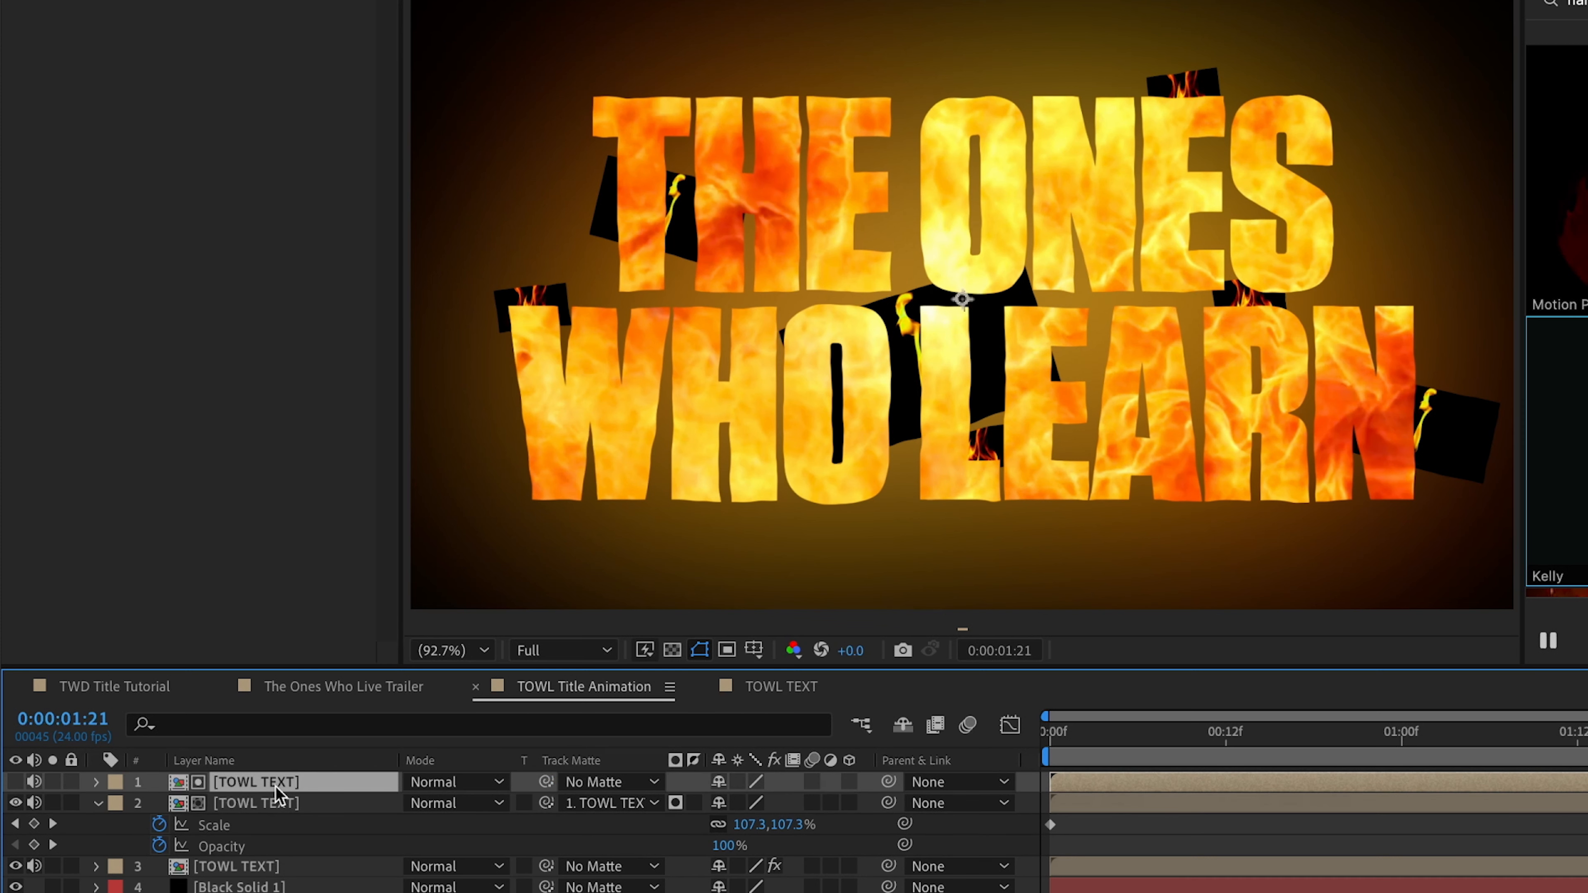
click(676, 805)
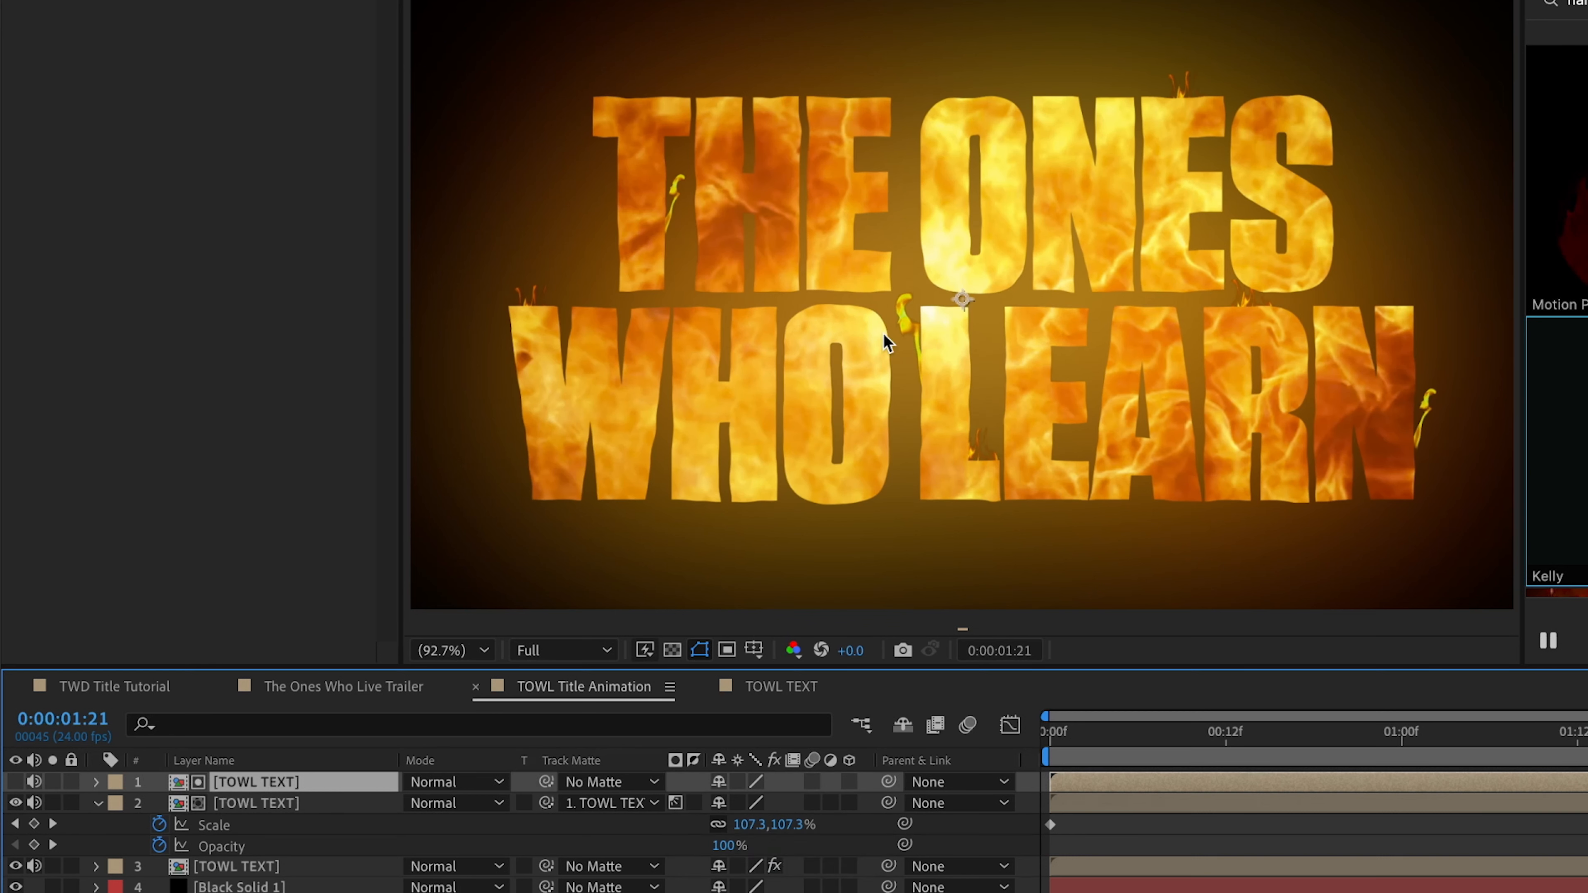
click(674, 803)
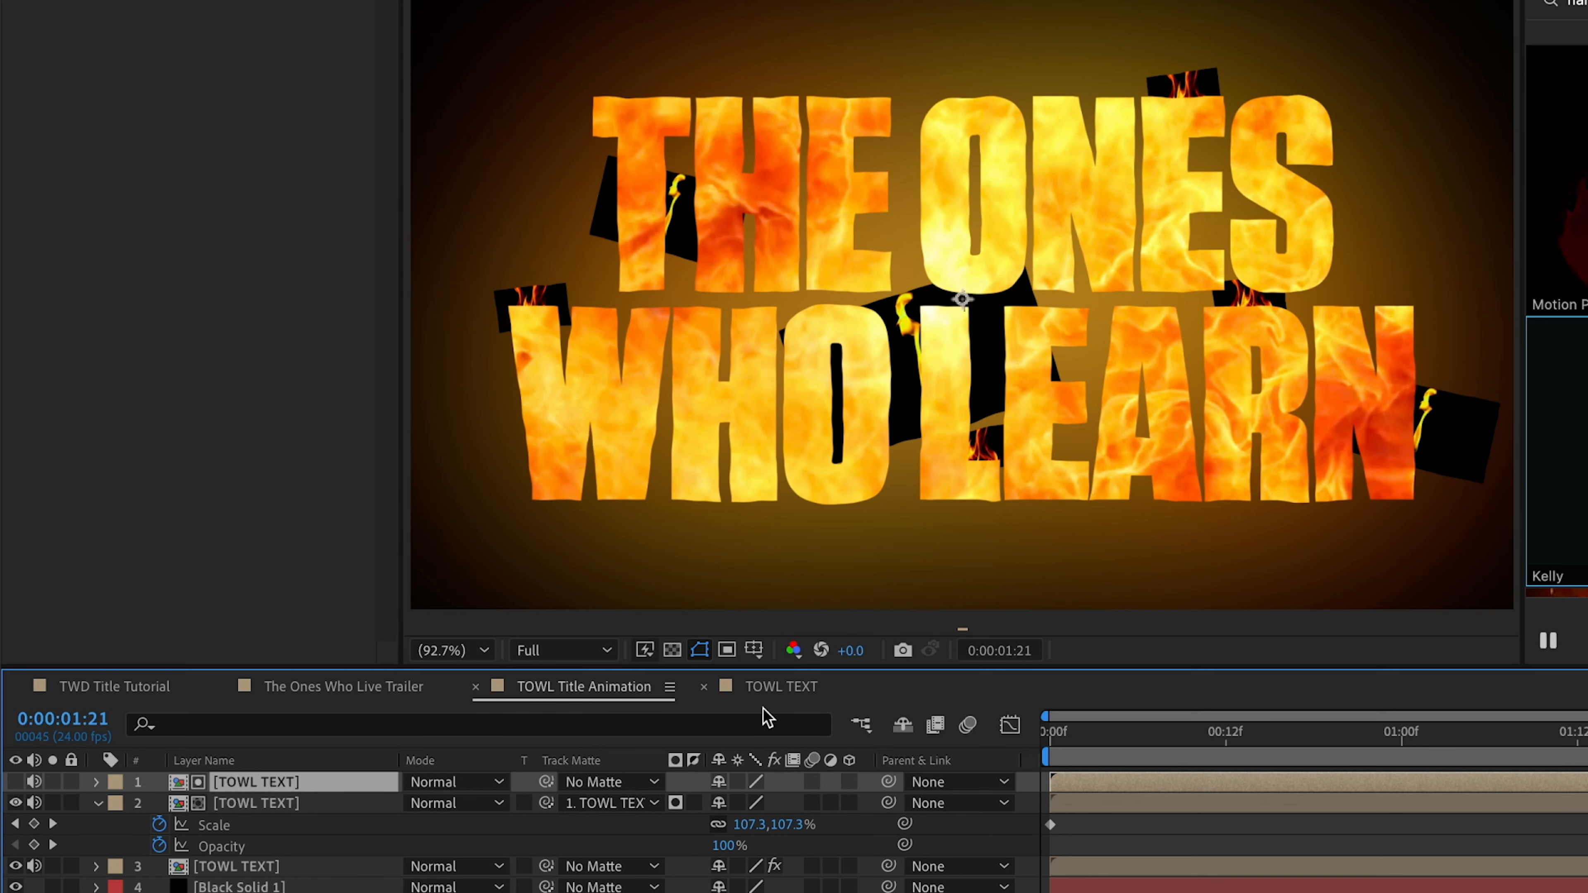
click(675, 803)
Duplicate the matted TOWL TEXT layer and apply Solid Composite to the lower copy with black (000000) as its color
click(268, 806)
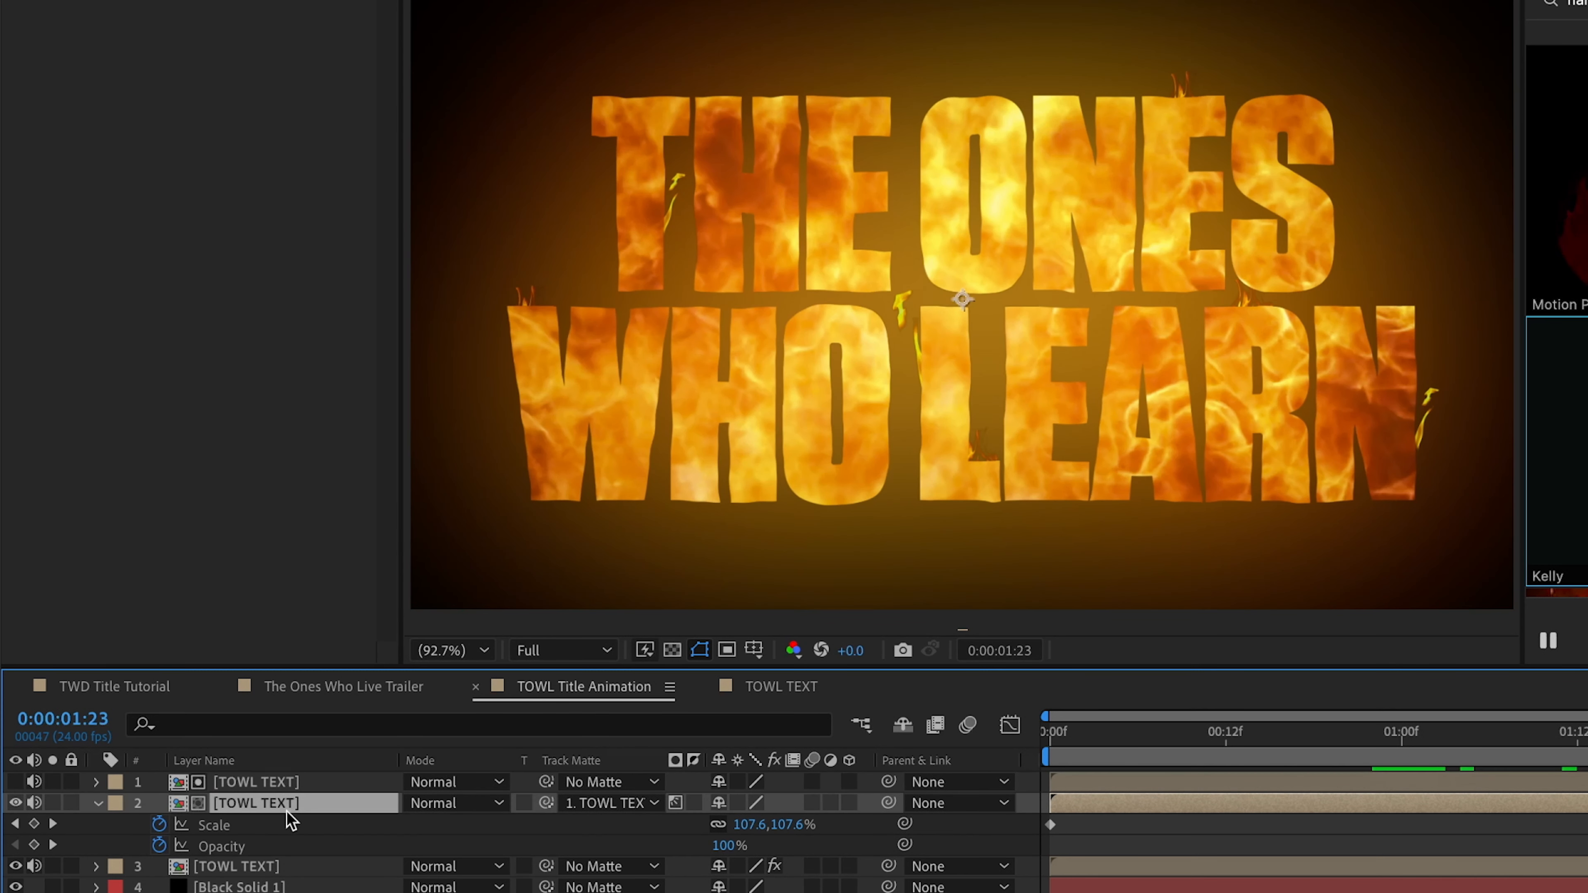
key(ctrl+d)
key(ctrl+space)
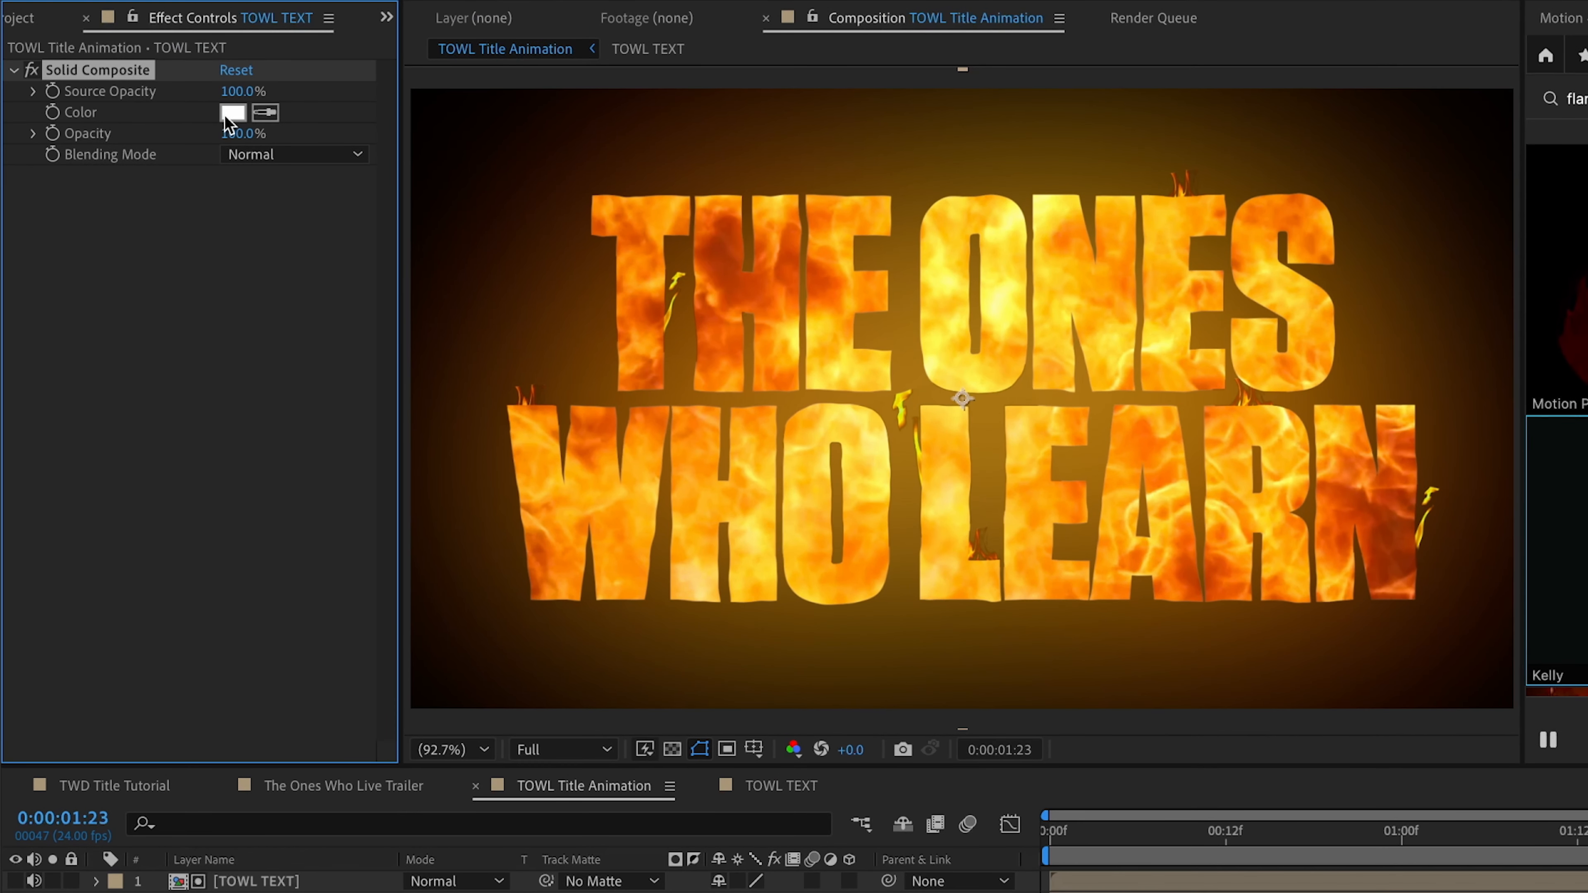
click(226, 116)
text(000000)
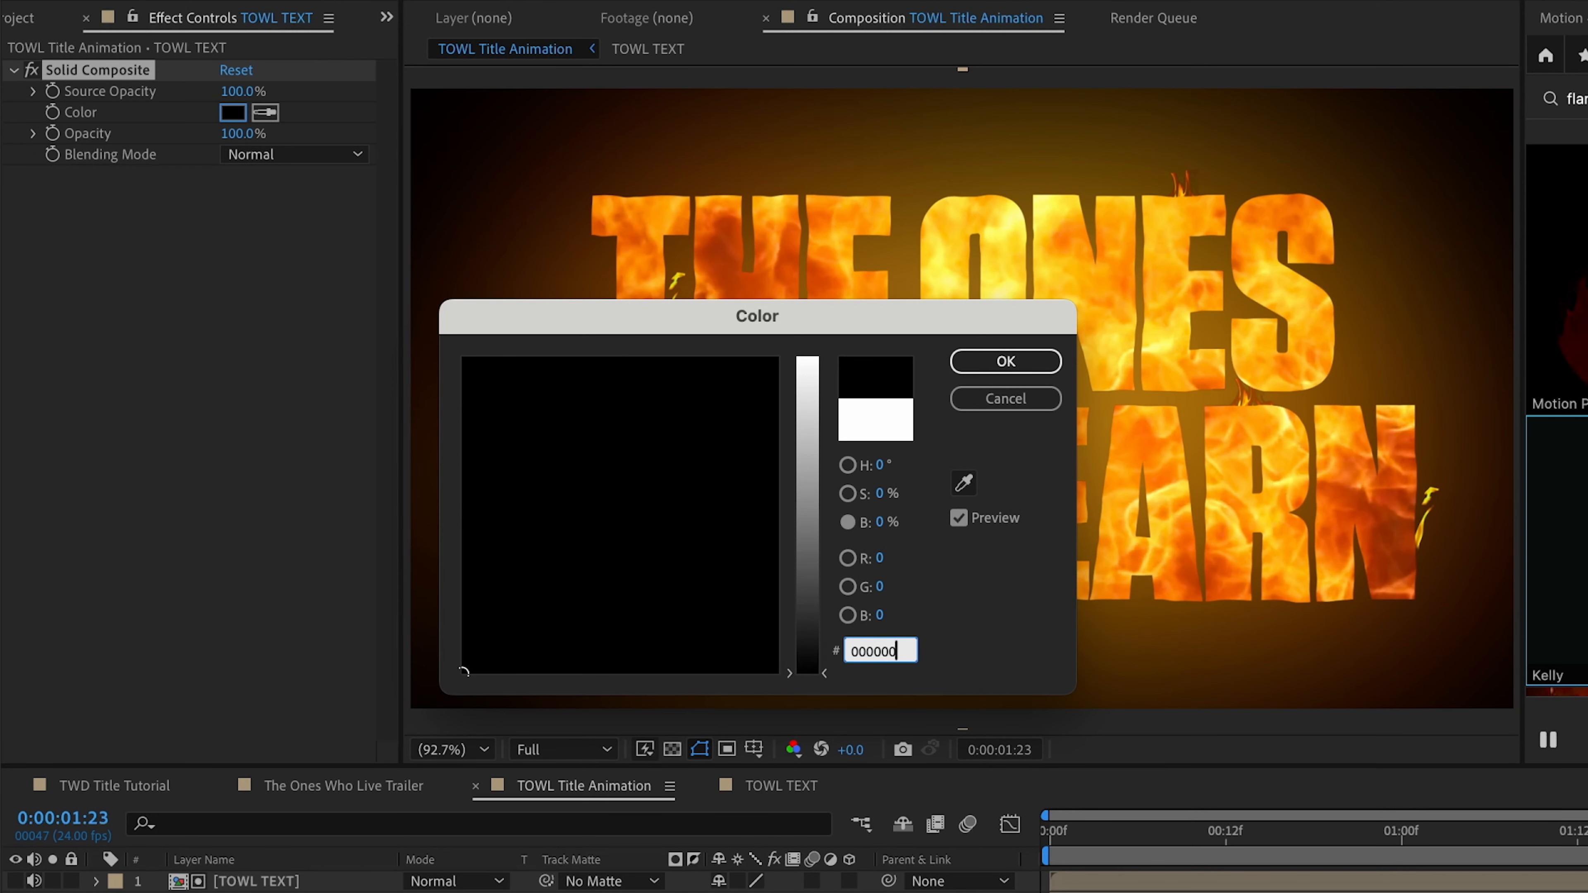
key(Return)
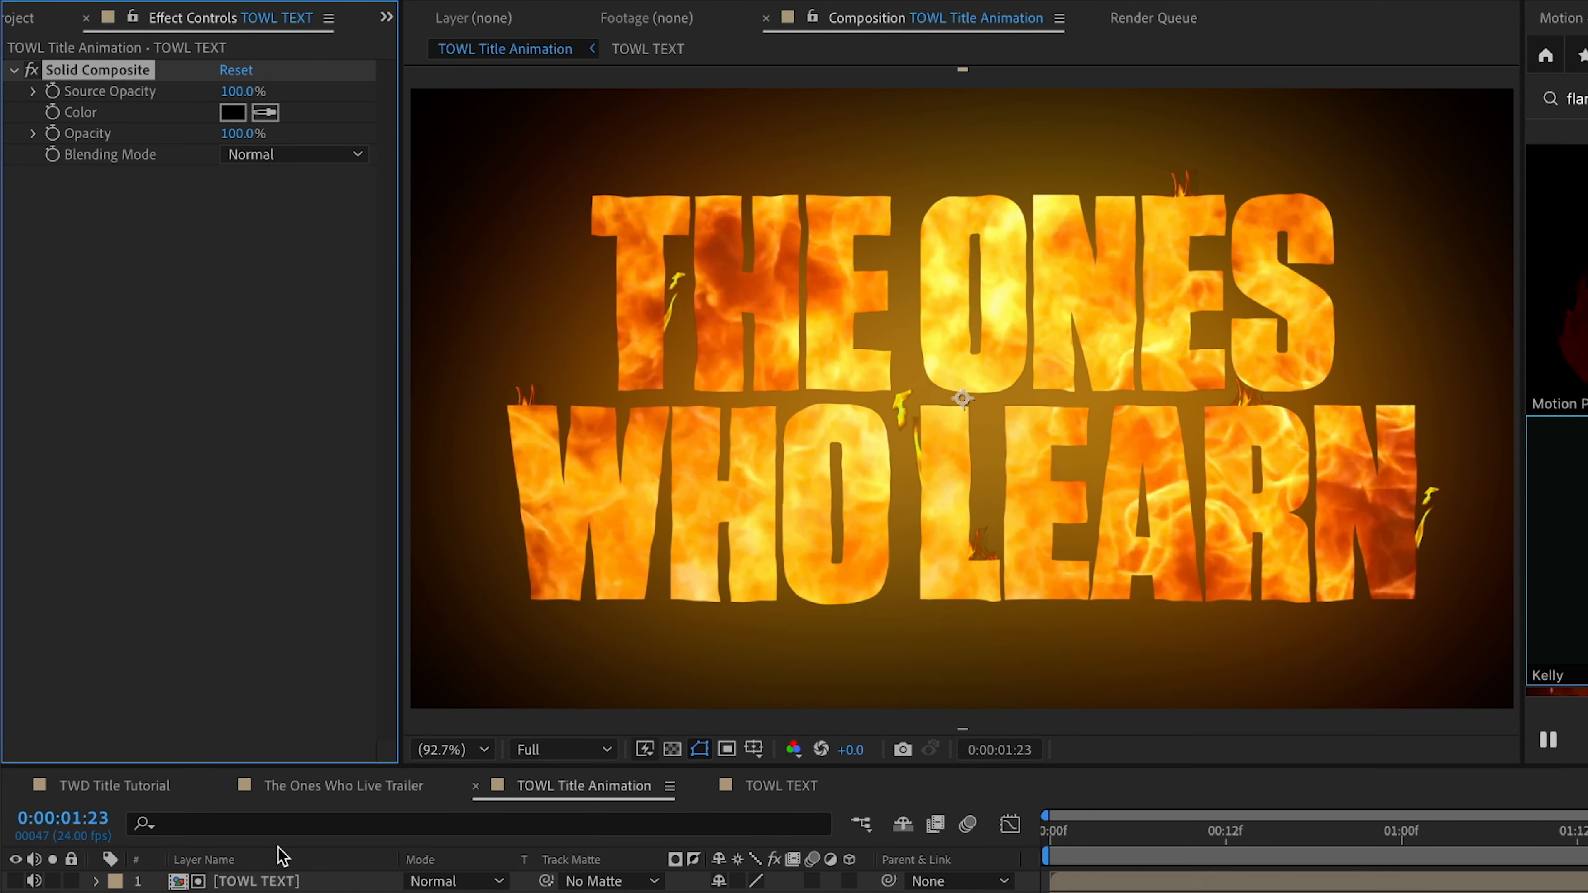
Apply Fast Box Blur to the black TOWL TEXT copy with blur radius 75 and 12 iterations
key(ctrl+space)
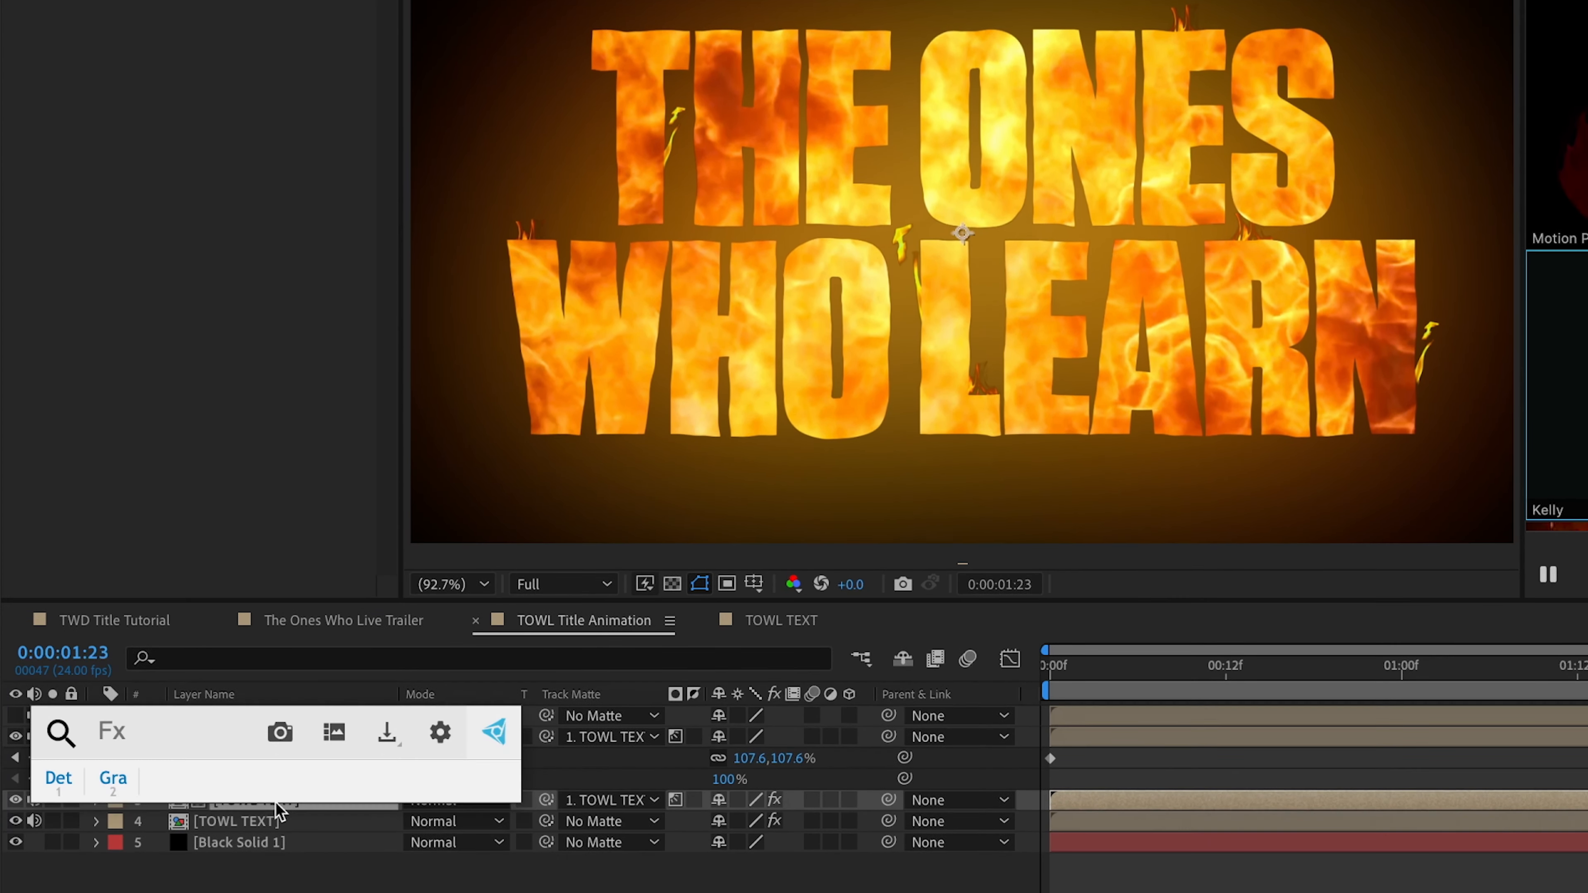
text(fast)
key(Return)
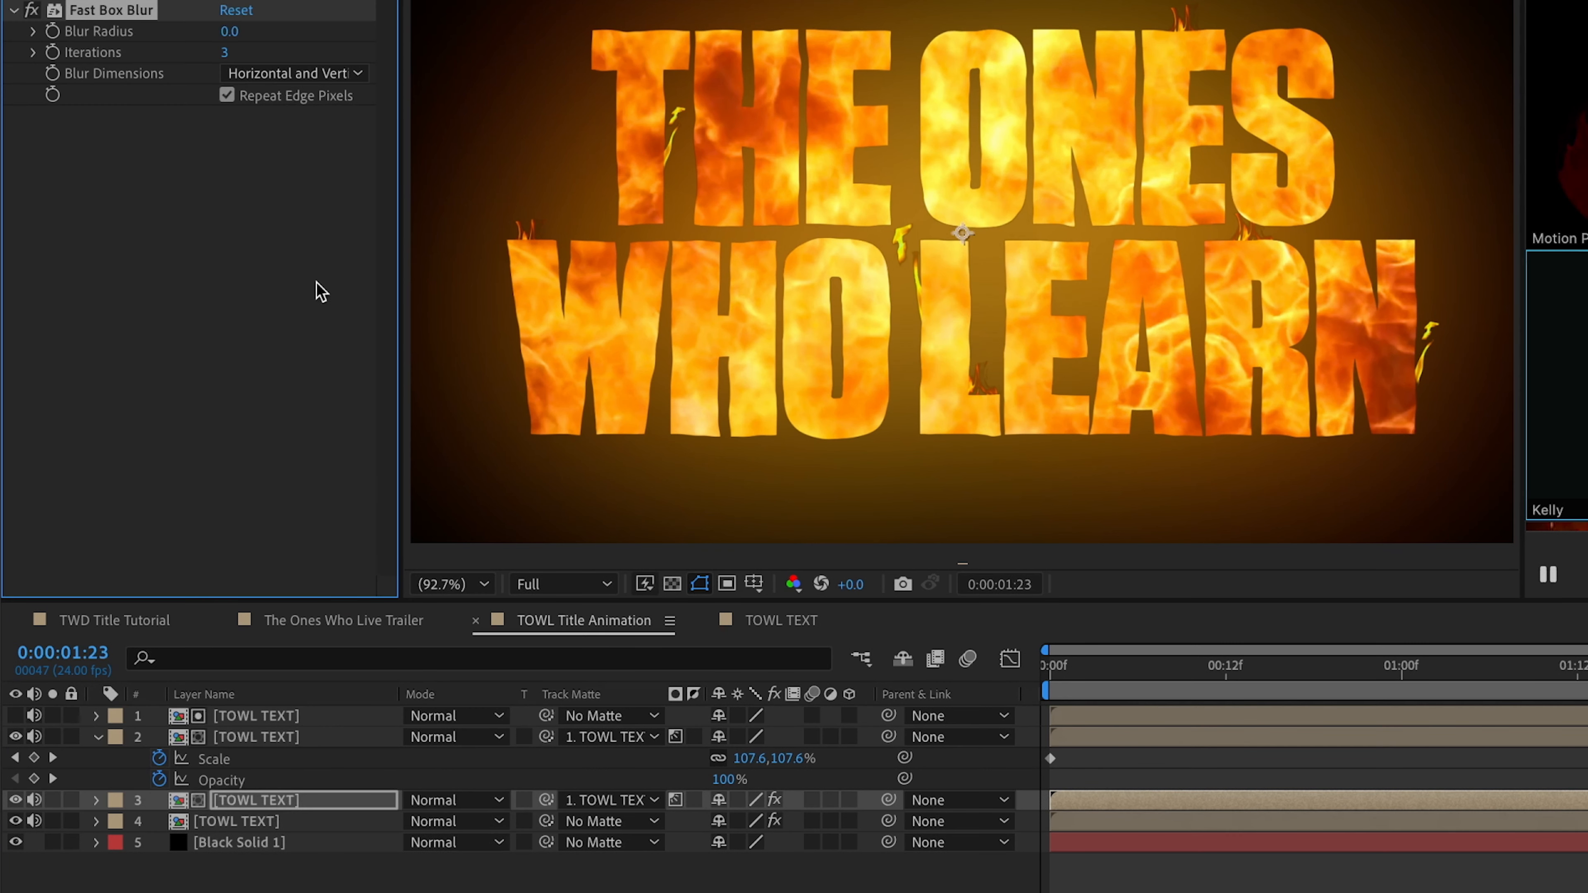
click(239, 30)
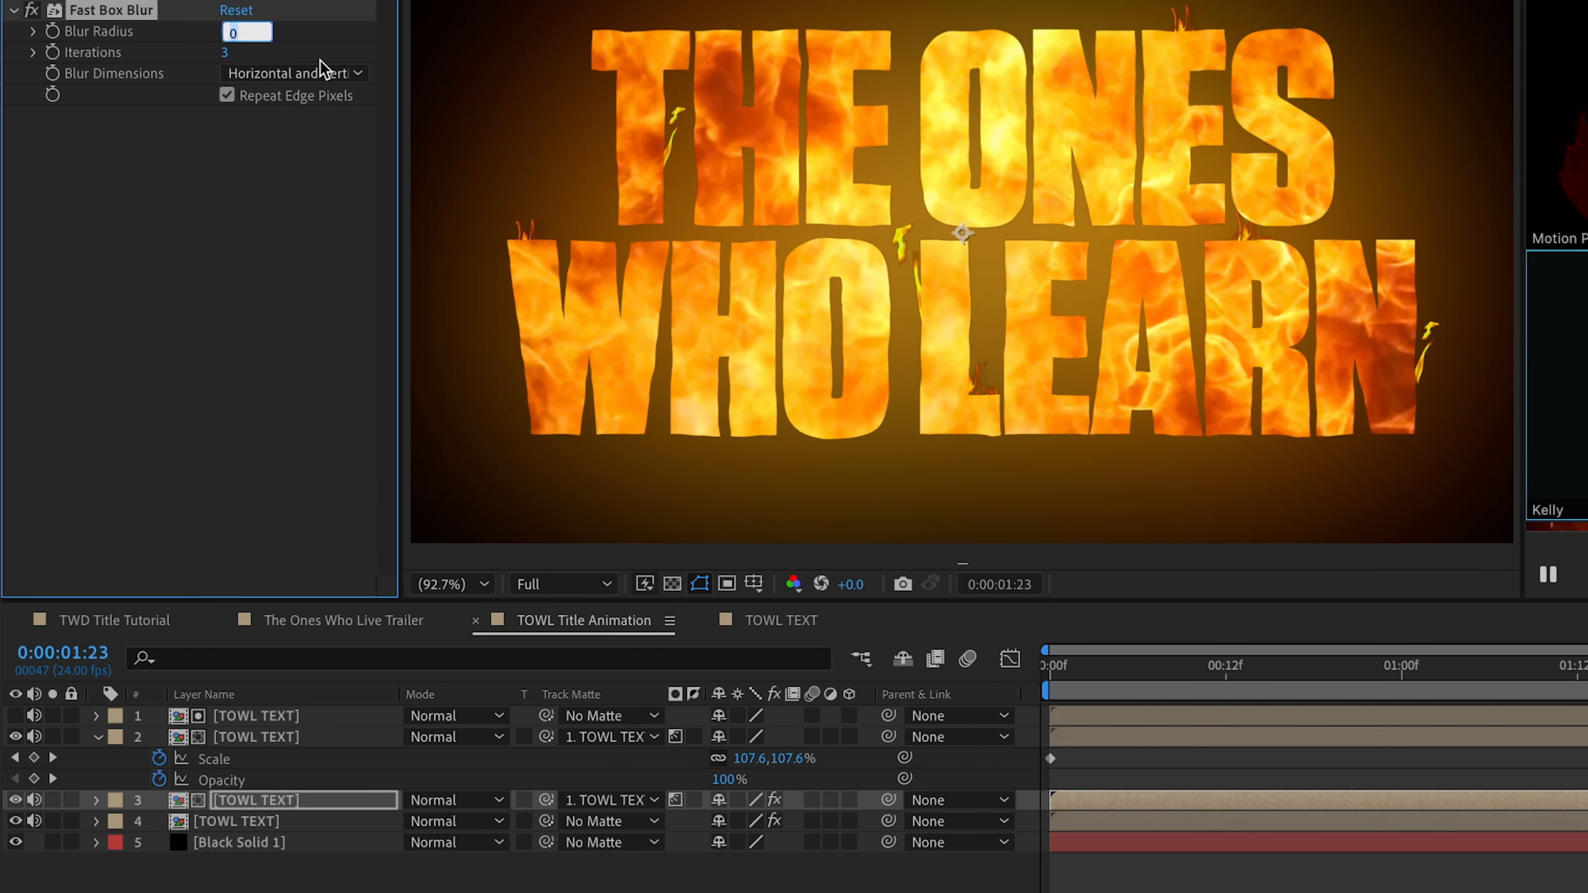
text(15)
key(Return)
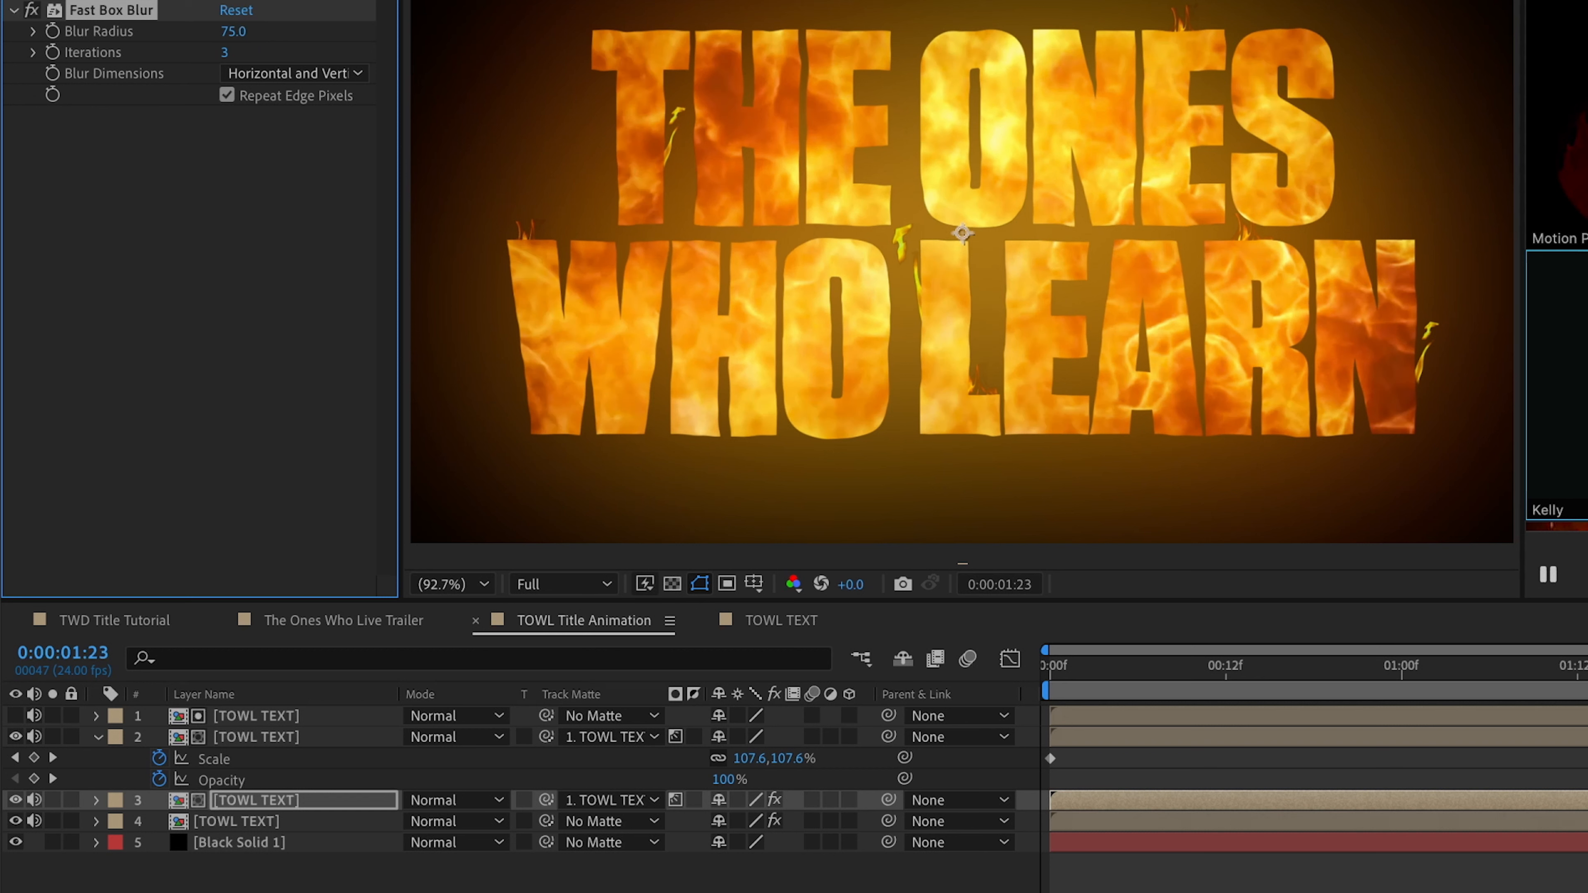
click(226, 52)
text(12)
key(Return)
click(563, 879)
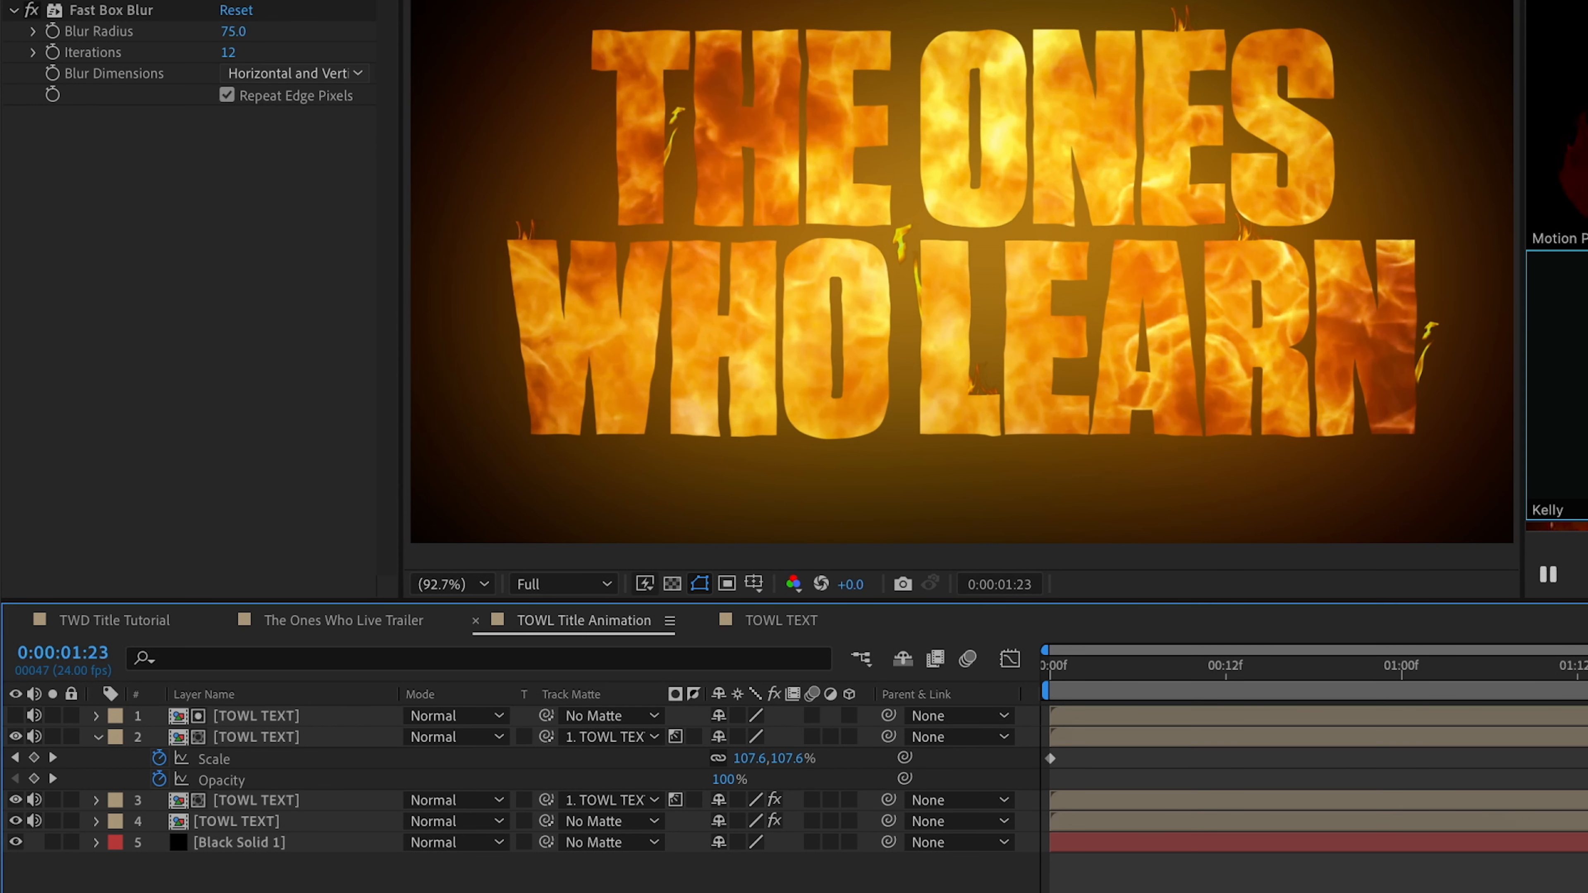
Rename layer 4 as Glow and layer 3 as Shadow
click(196, 821)
key(Return)
text(Glow)
key(Return)
key(ctrl+Up)
key(Return)
text(Shadow)
key(Return)
Rename layer 2 as Source and layer 1 as Matte
key(ctrl+Up)
key(Return)
text(Source)
key(Return)
key(ctrl+Up)
key(Return)
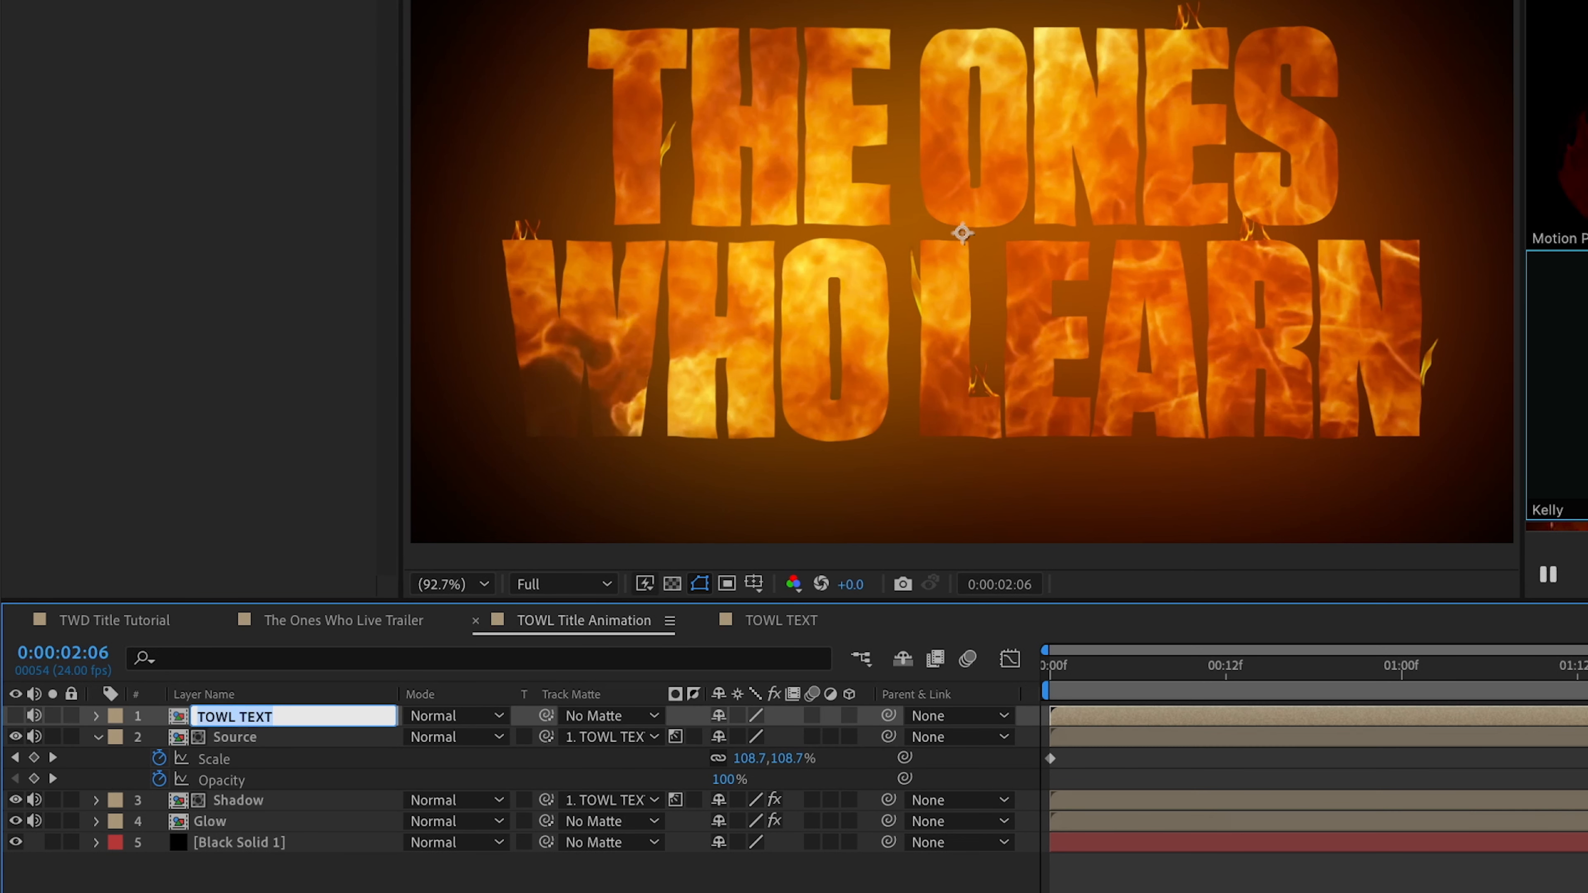
text(Matte)
key(Return)
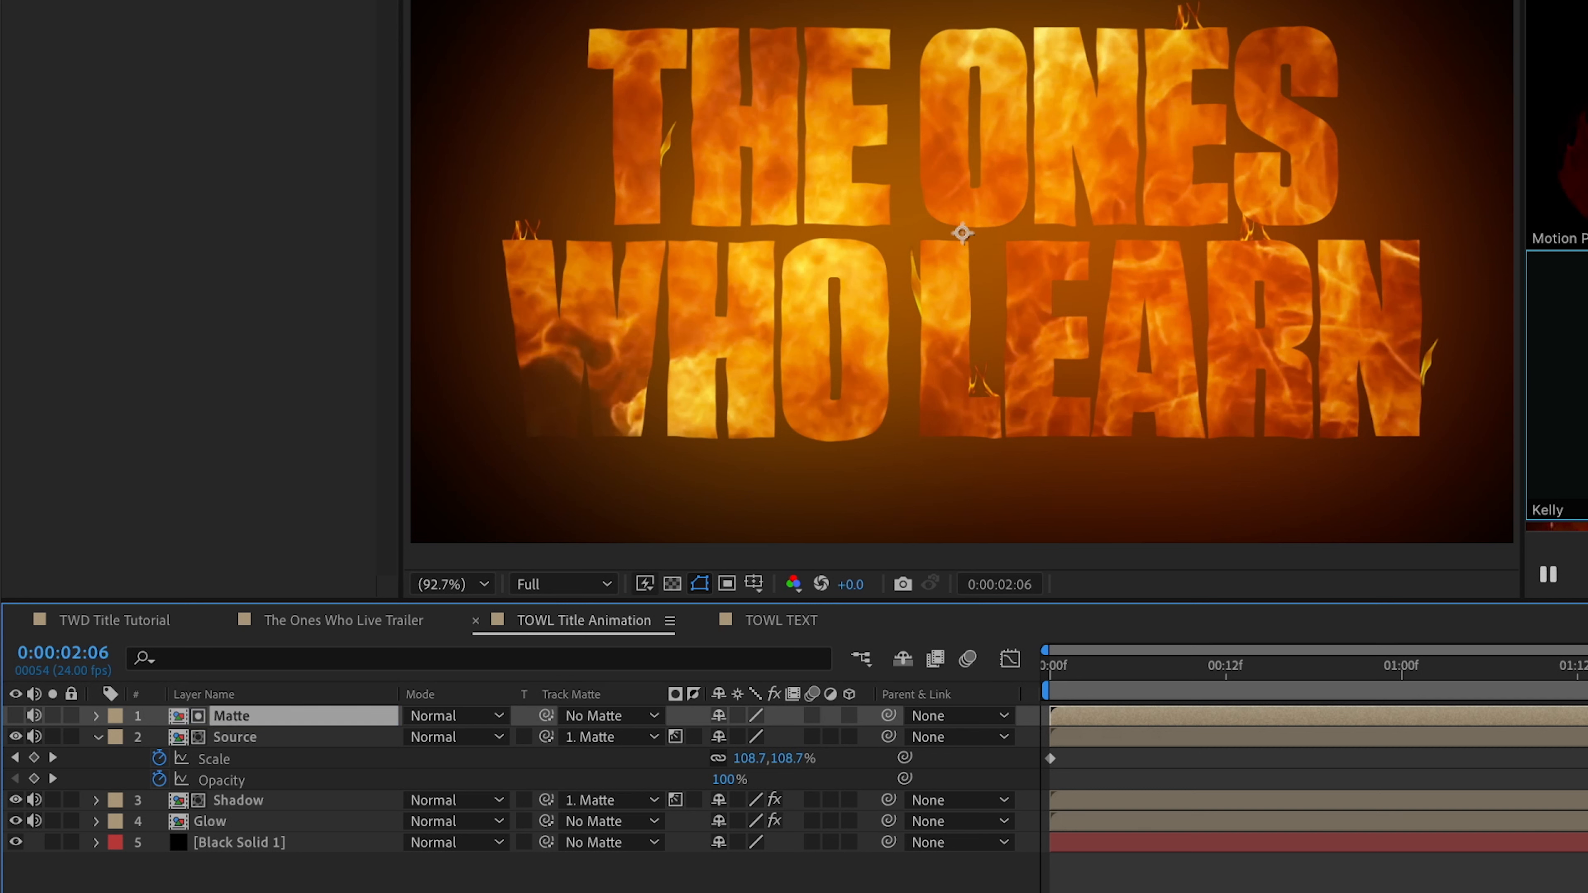
Set the Glow layer's opacity keyframe at 0:00:02:08 to 75%
click(211, 824)
key(t)
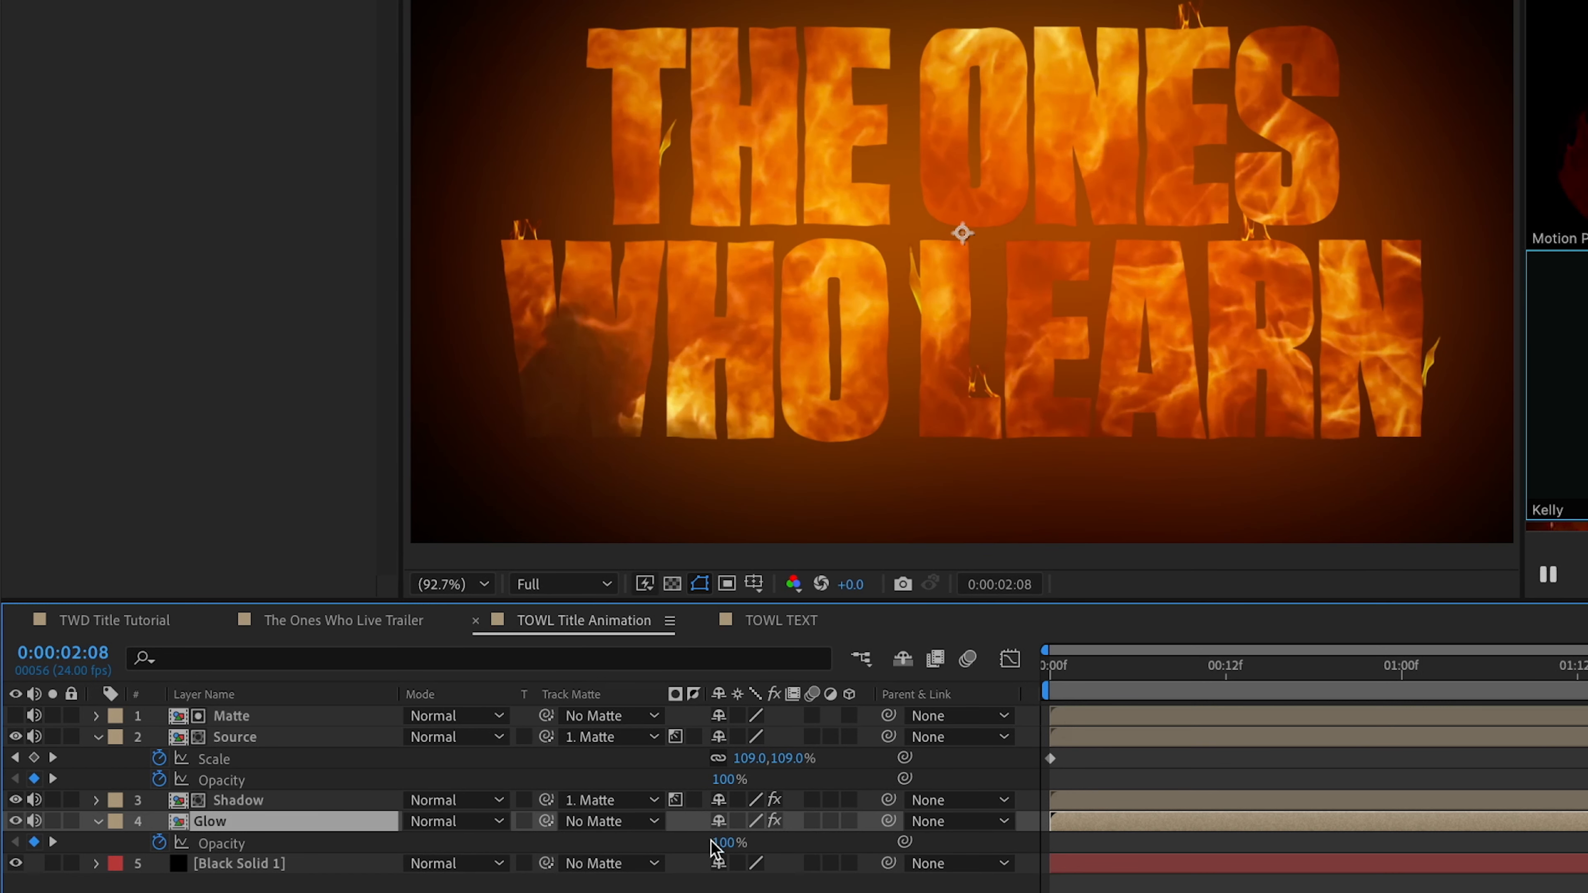
click(725, 842)
text(75)
key(Return)
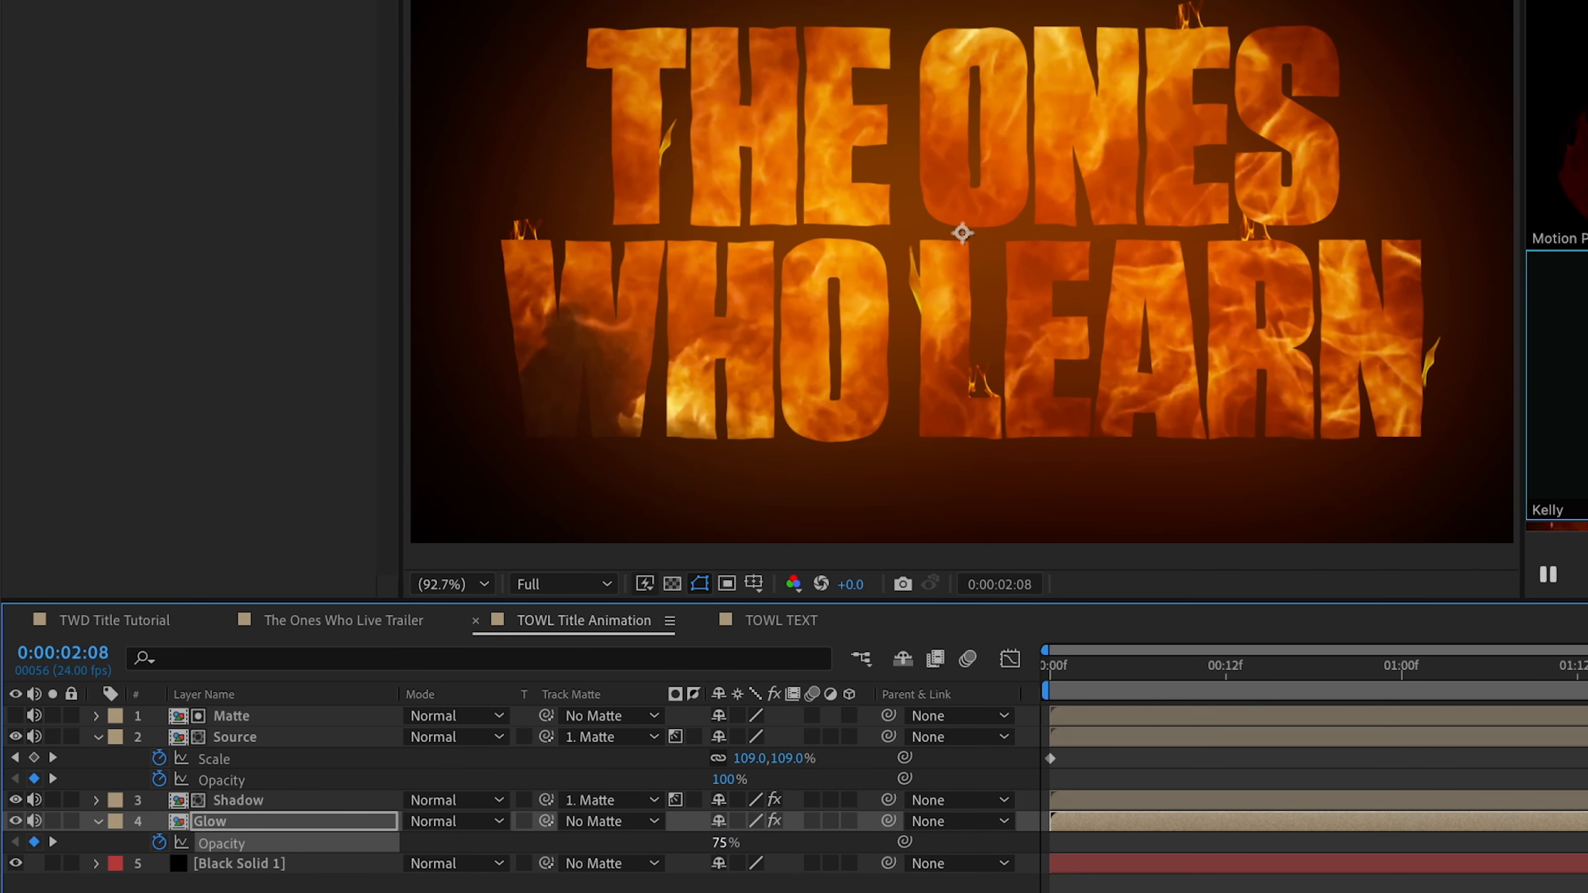
key(F2)
Preview the title animation from the first frame and stop at 0:00:01:20
drag(1587, 665, 1057, 688)
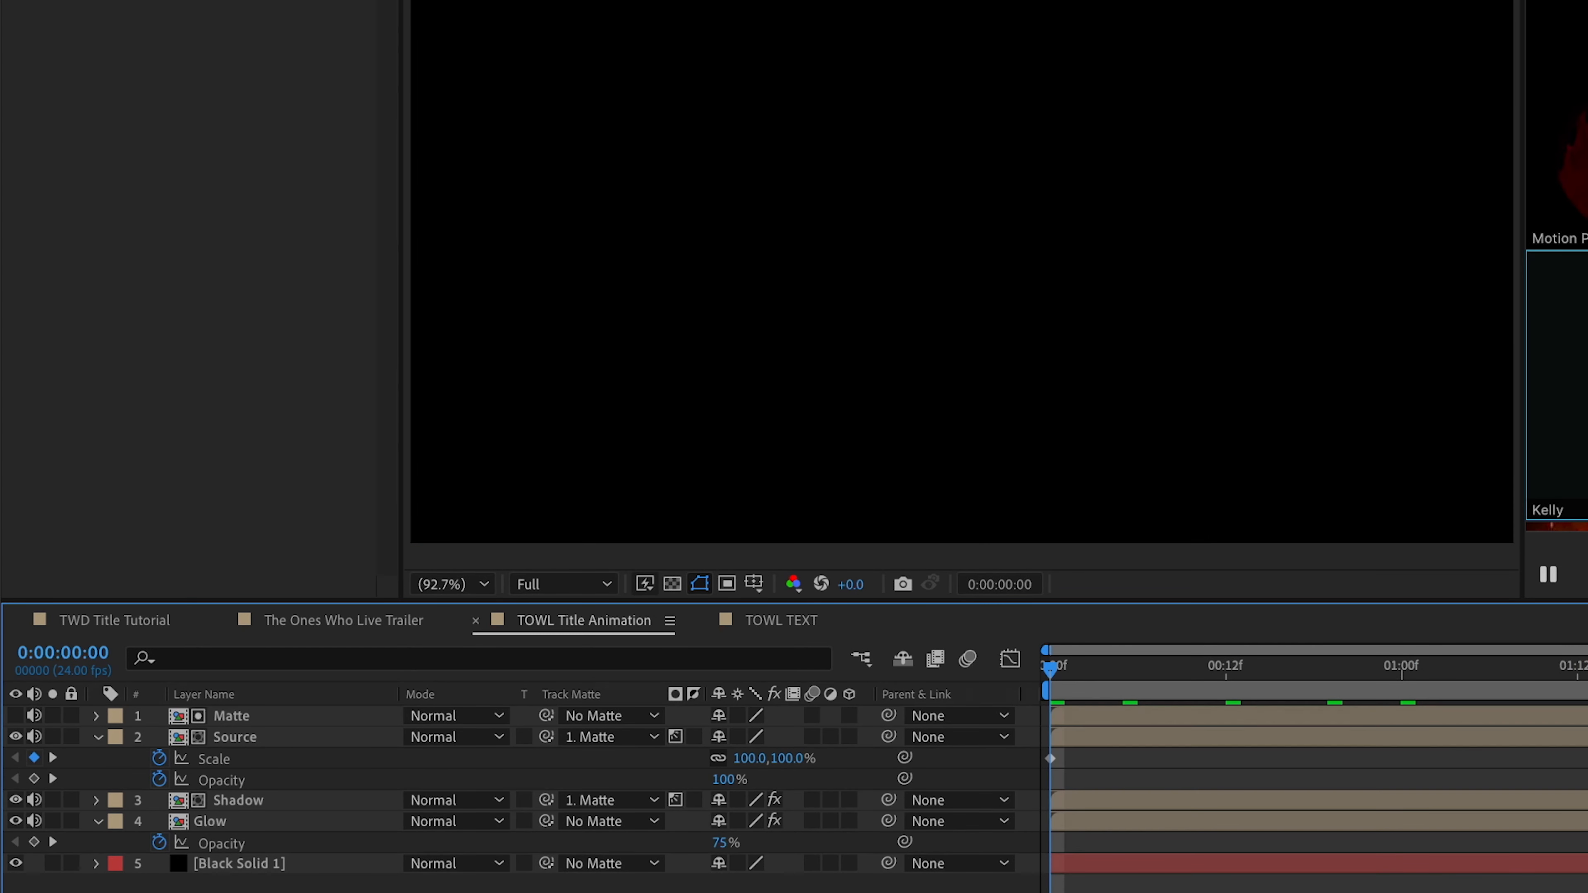
key(space)
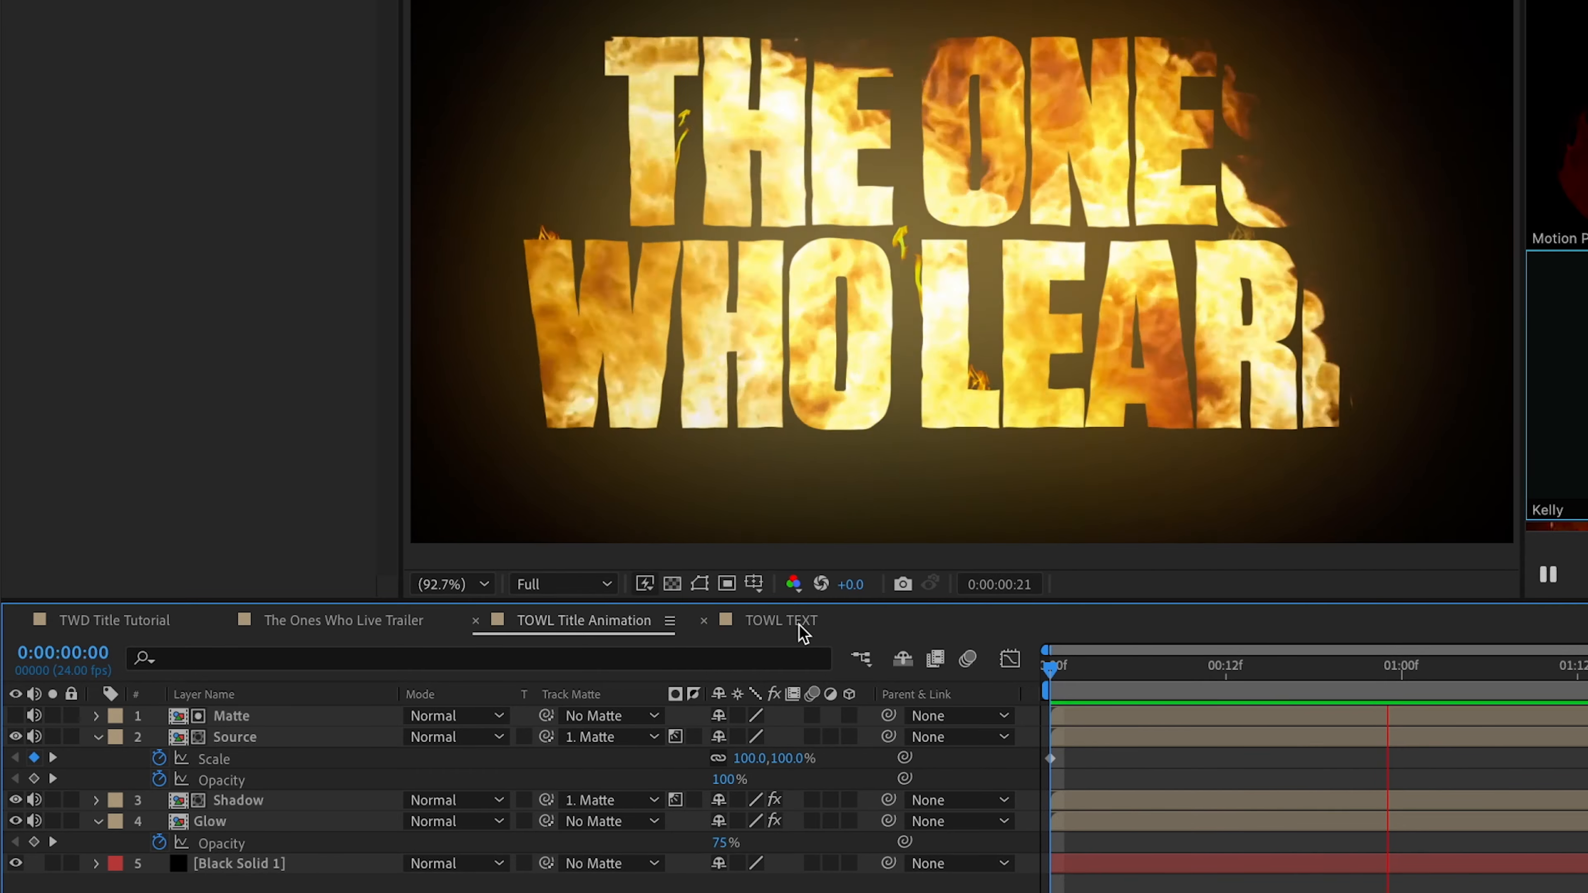
click(1586, 665)
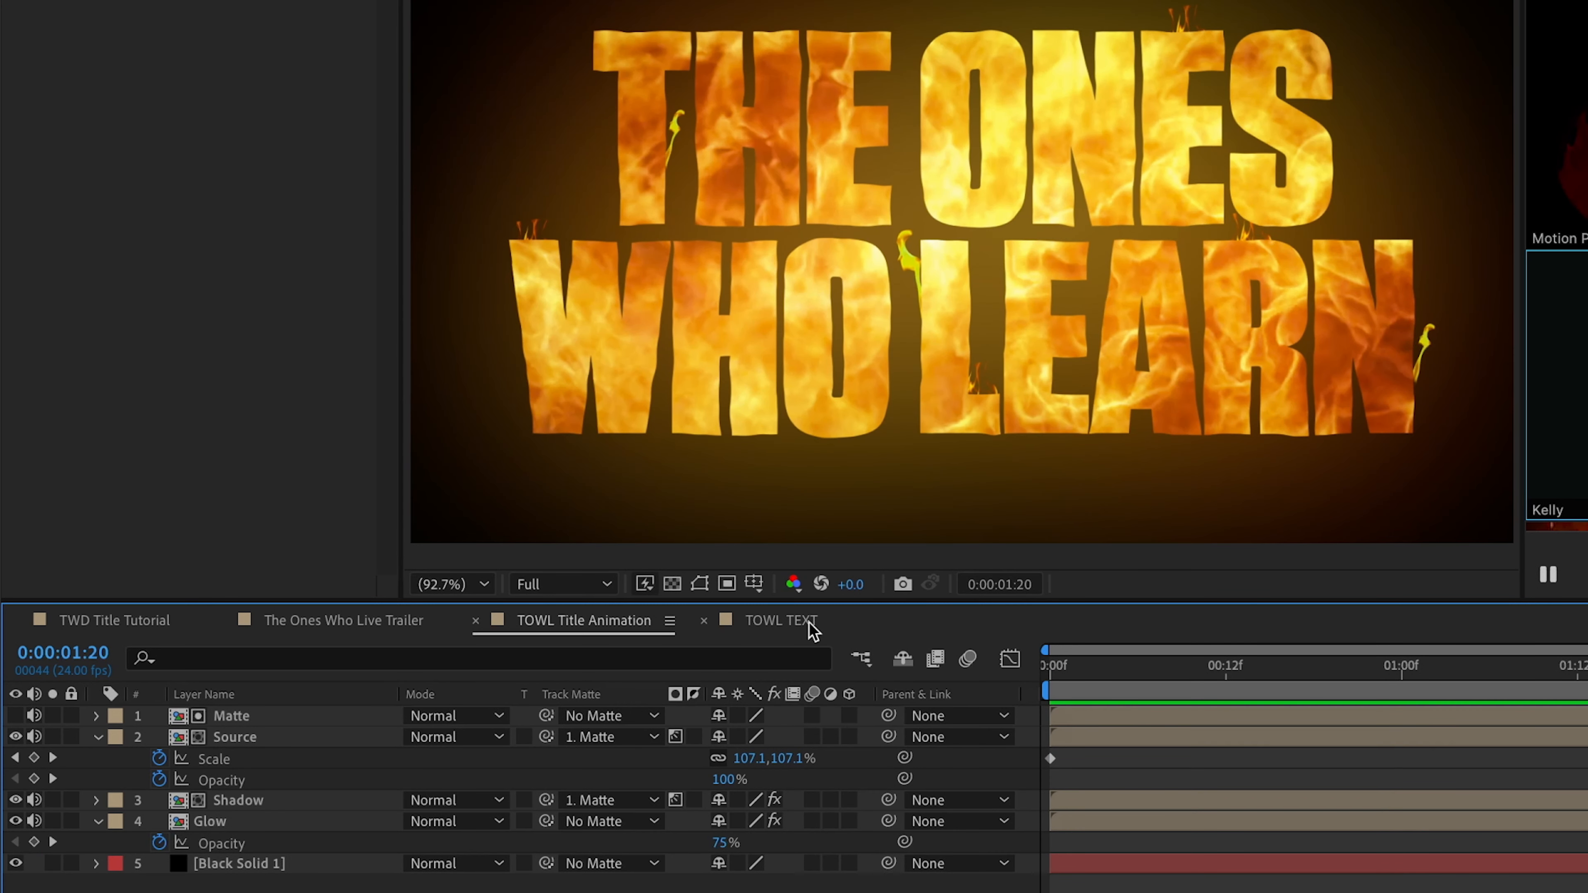
Apply the Fractal Noise effect to the Black Solid 1 layer
click(275, 866)
key(ctrl+space)
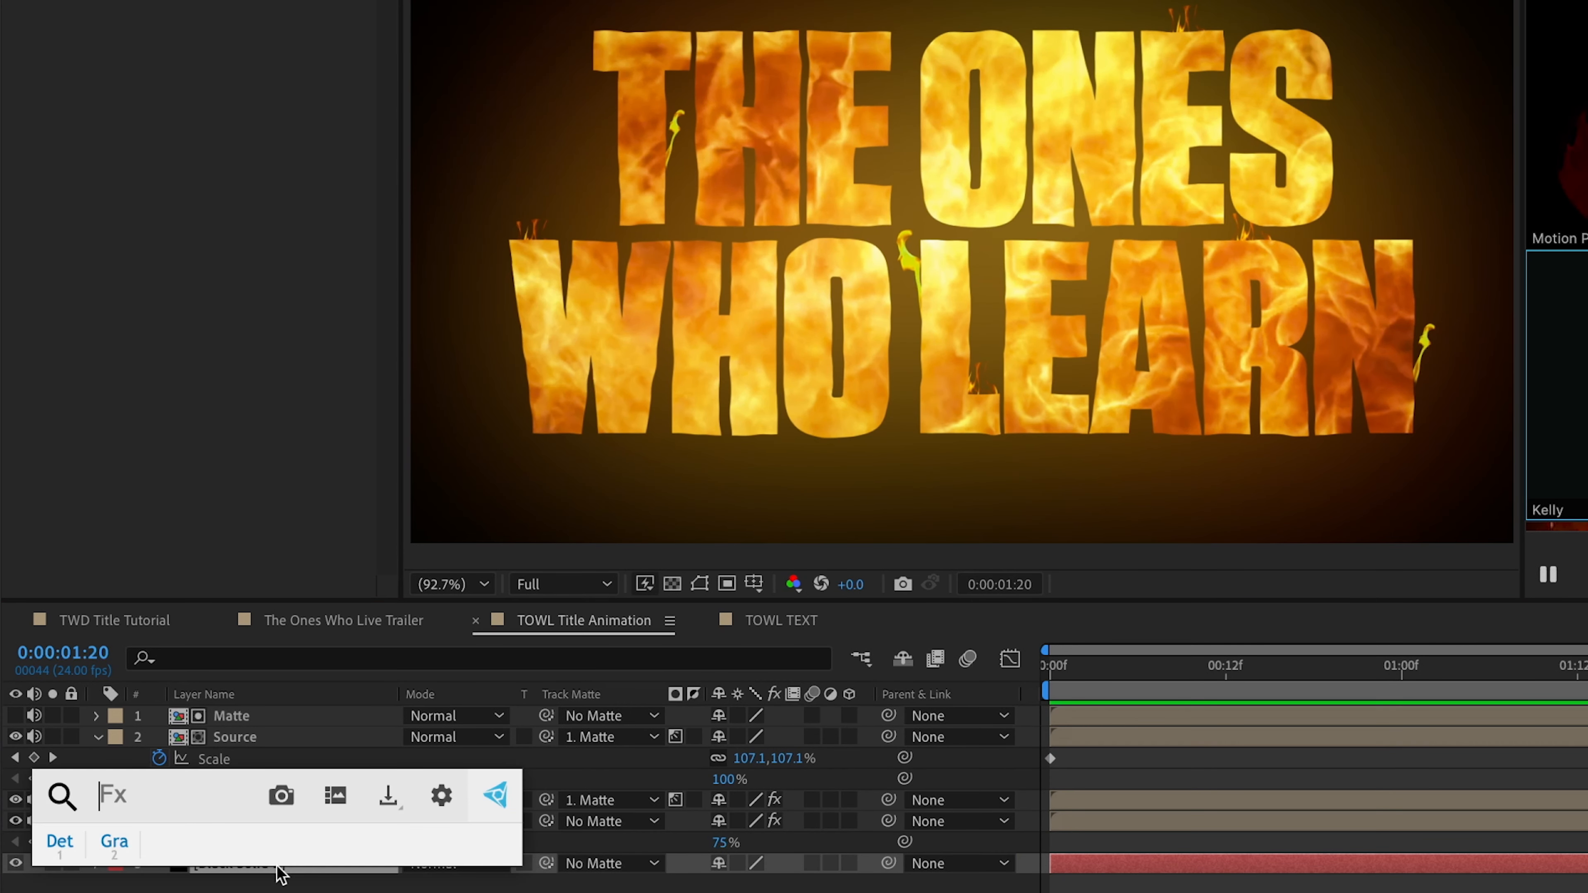
text(fact)
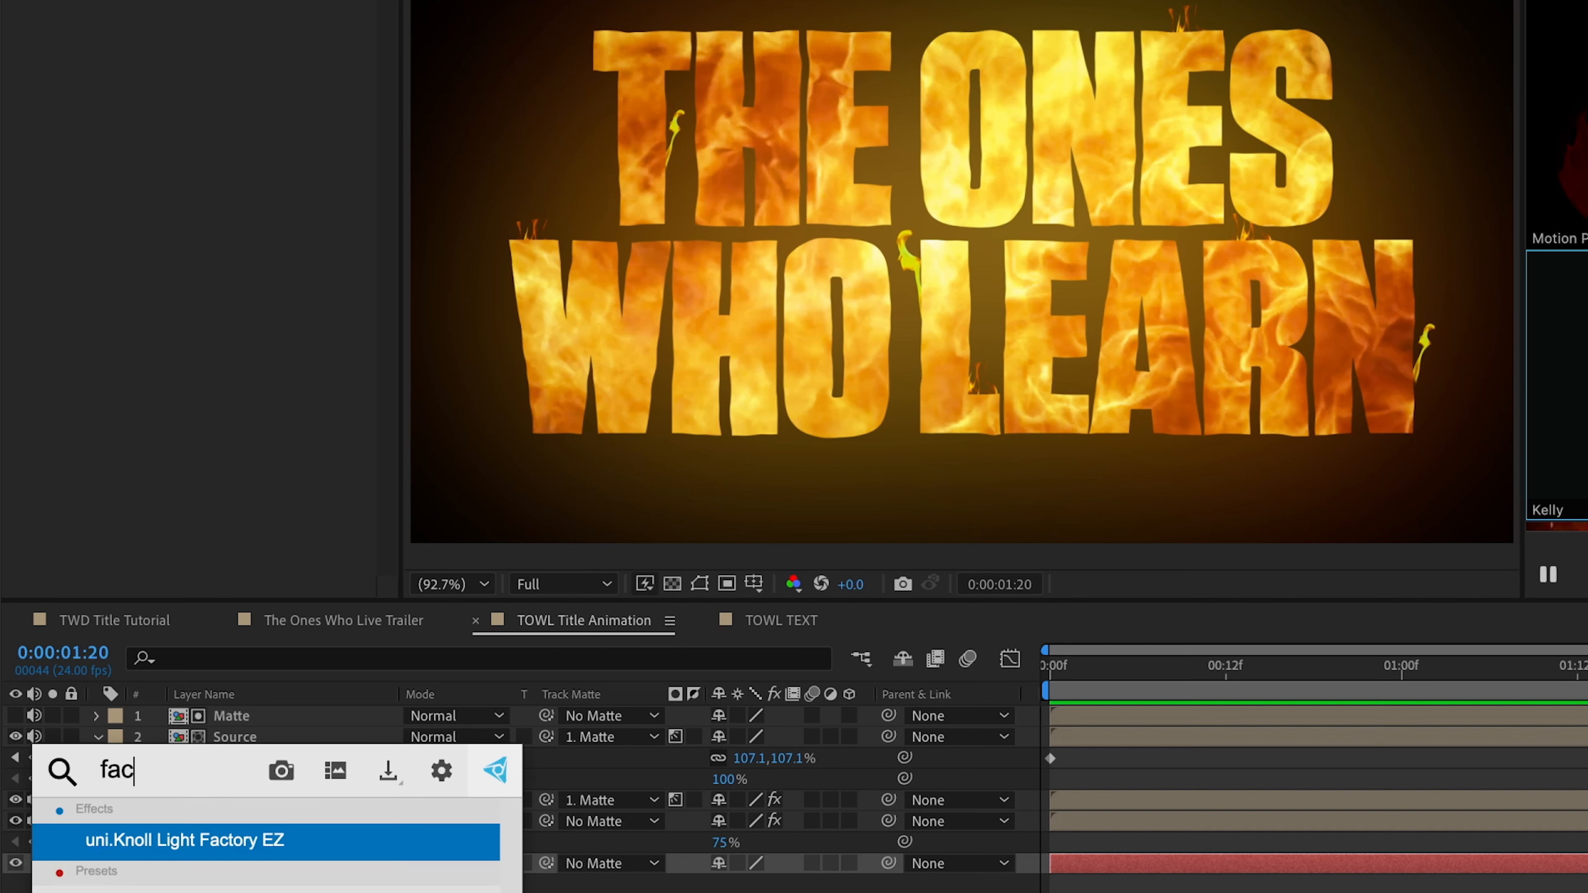
key(BackSpace)
key(BackSpace)
key(BackSpace)
text(ra)
key(Return)
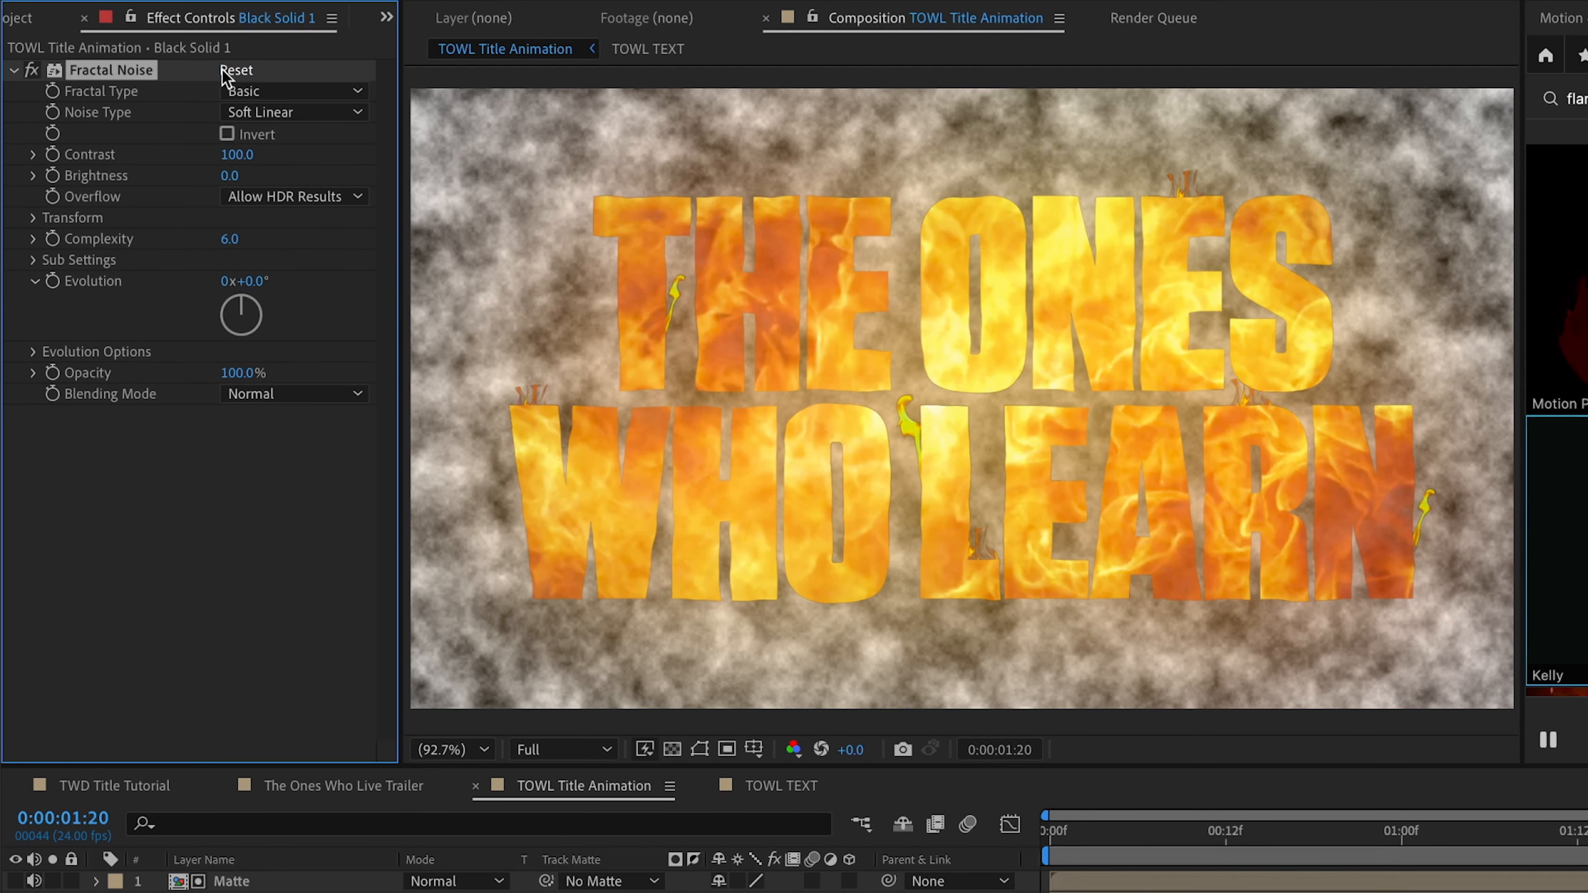
Configure Fractal Noise with the Dynamic Progressive fractal type, Spline noise, complexity 1, contrast 191 and brightness -34
click(250, 94)
click(323, 286)
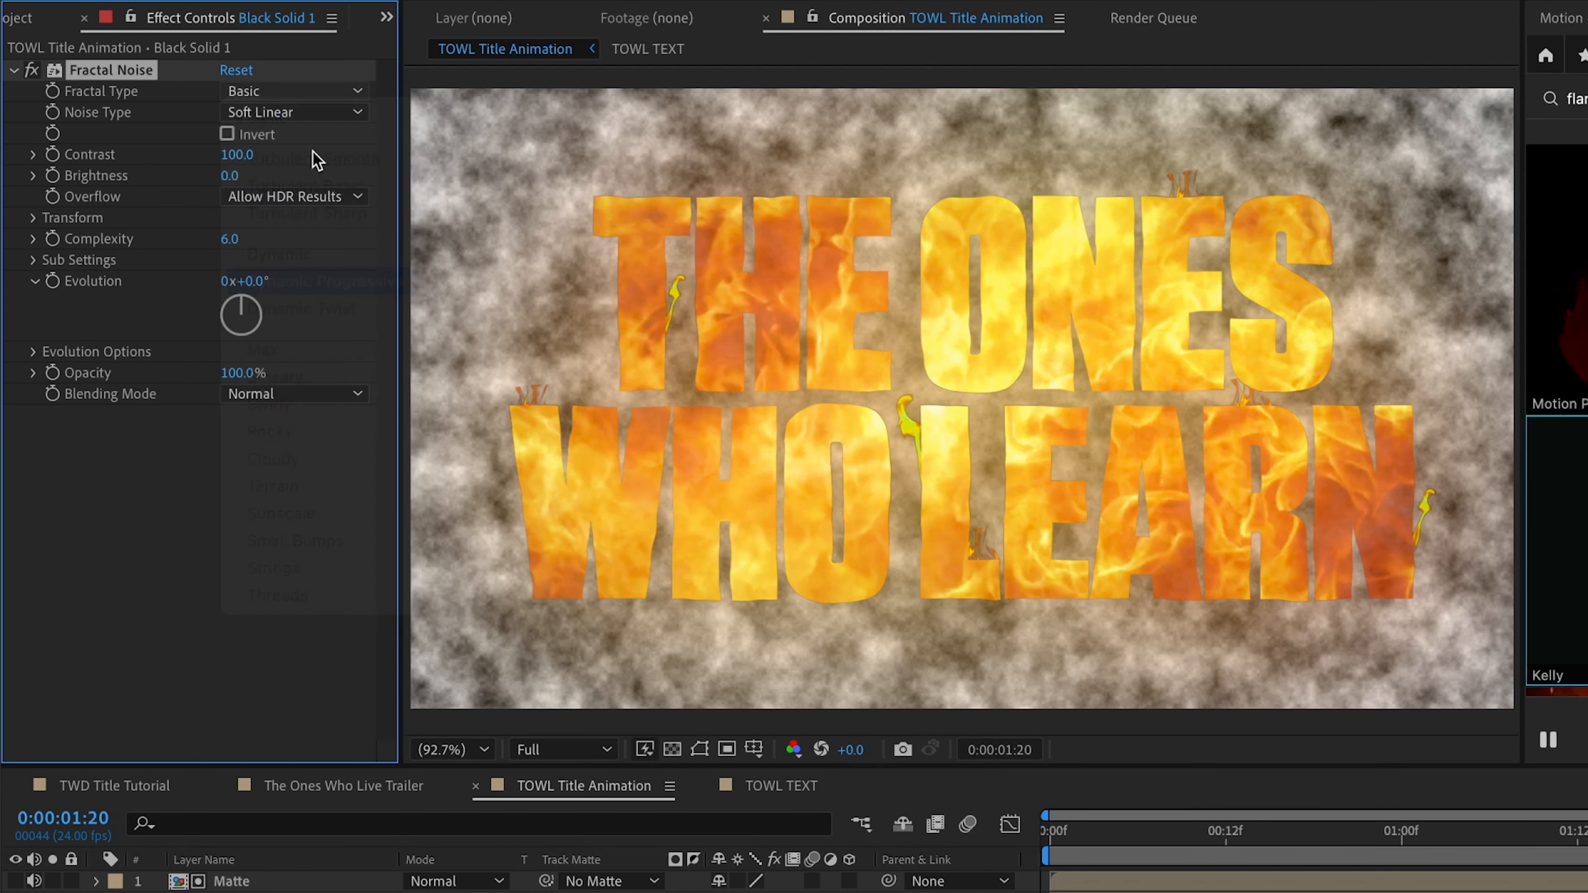
click(291, 113)
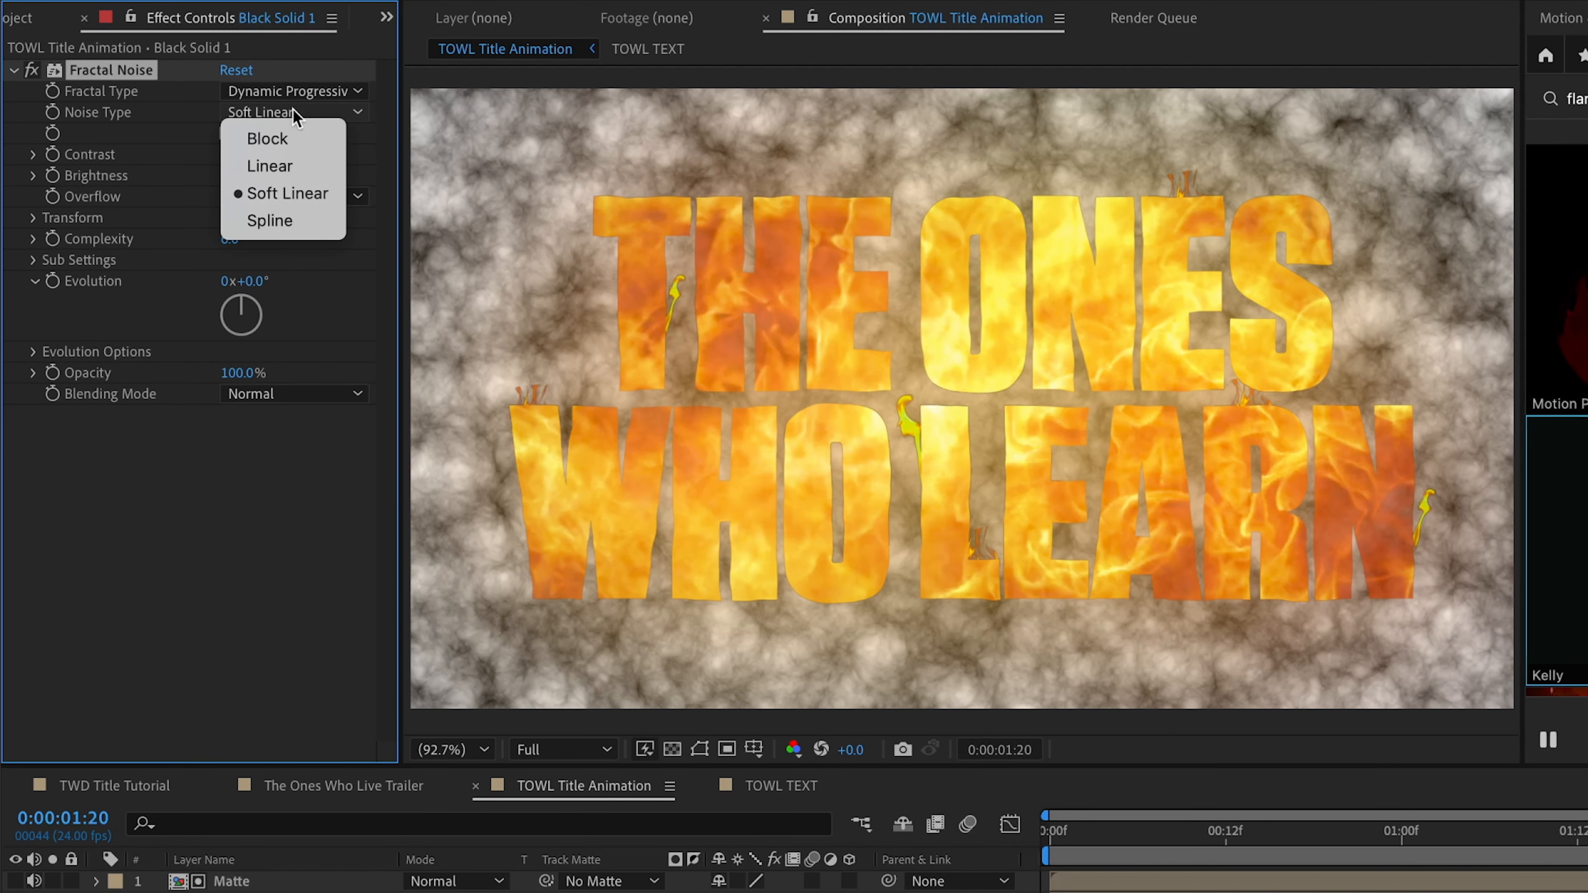
click(287, 213)
click(230, 242)
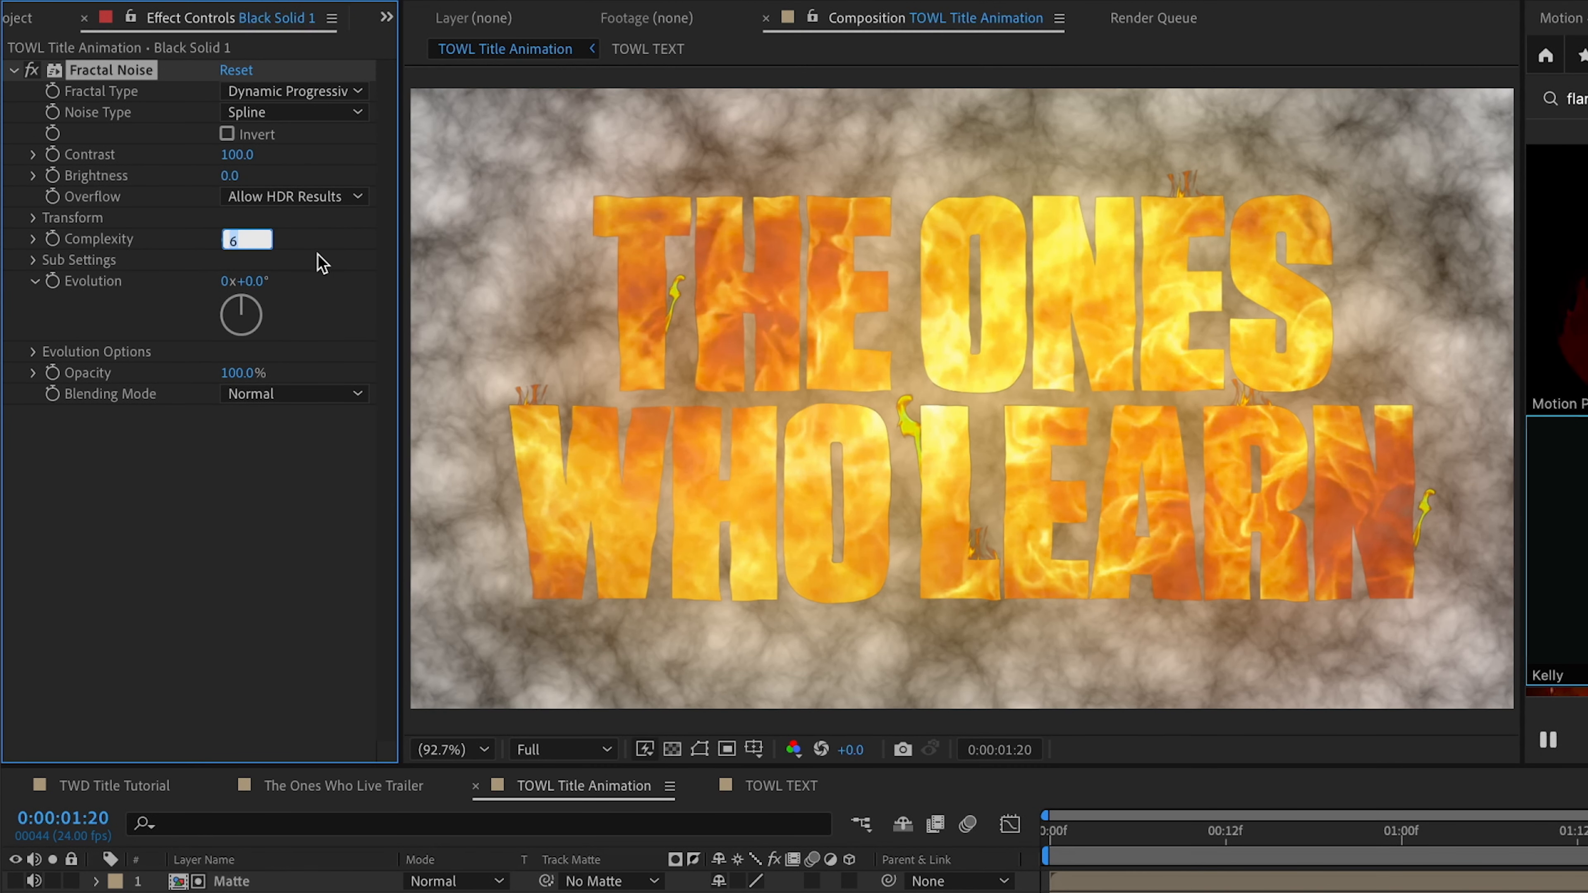
text(1)
key(Return)
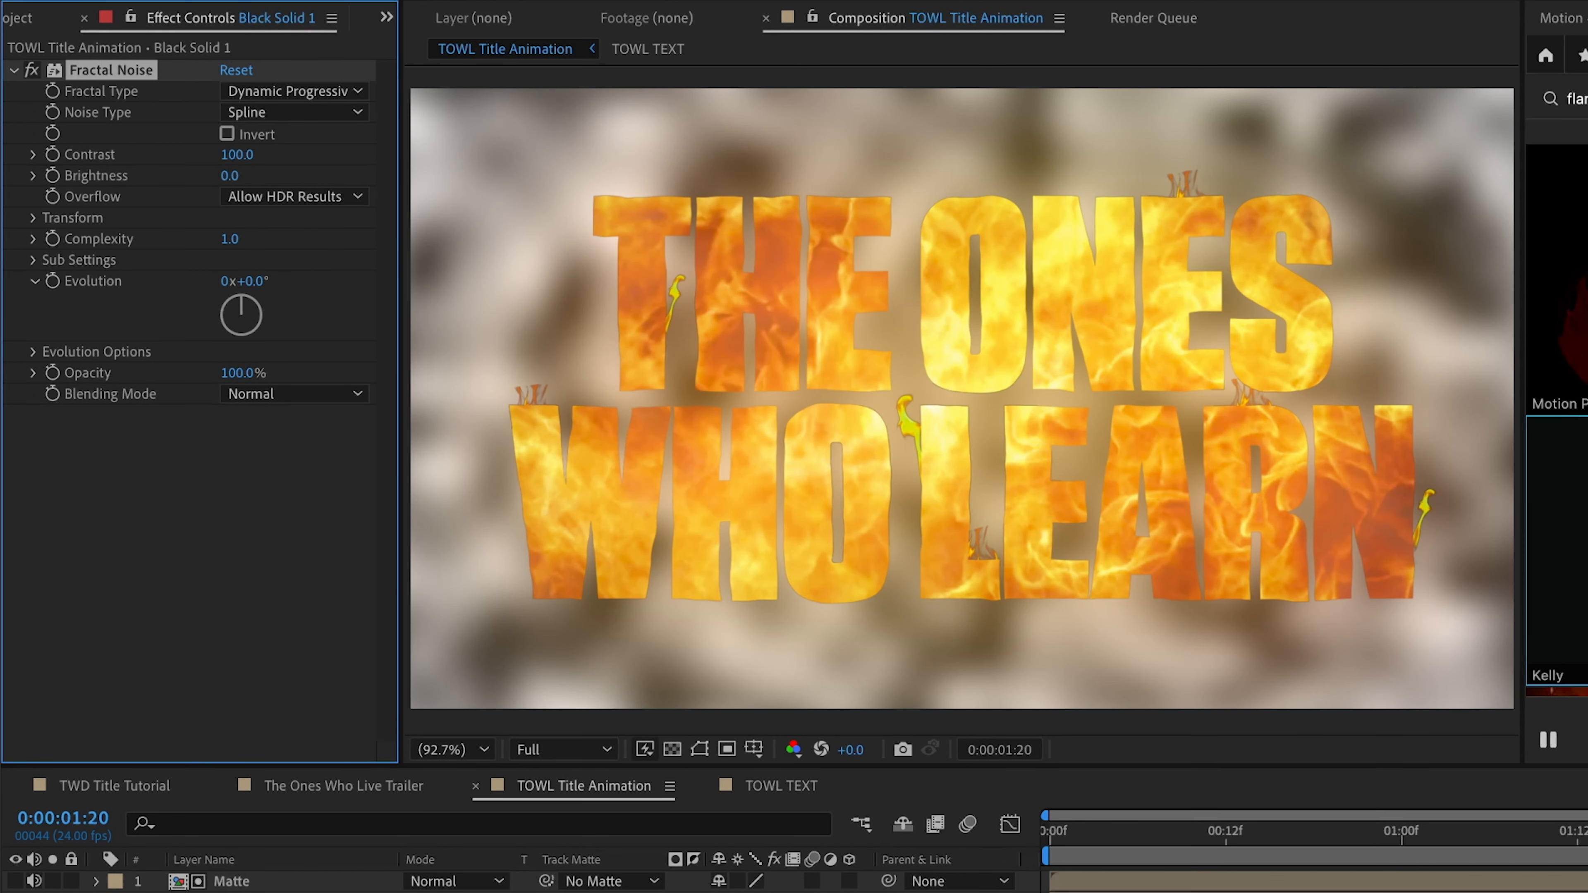
drag(242, 154, 343, 154)
drag(235, 180, 194, 176)
Add a Tint effect to the Black Solid 1 layer
key(ctrl+space)
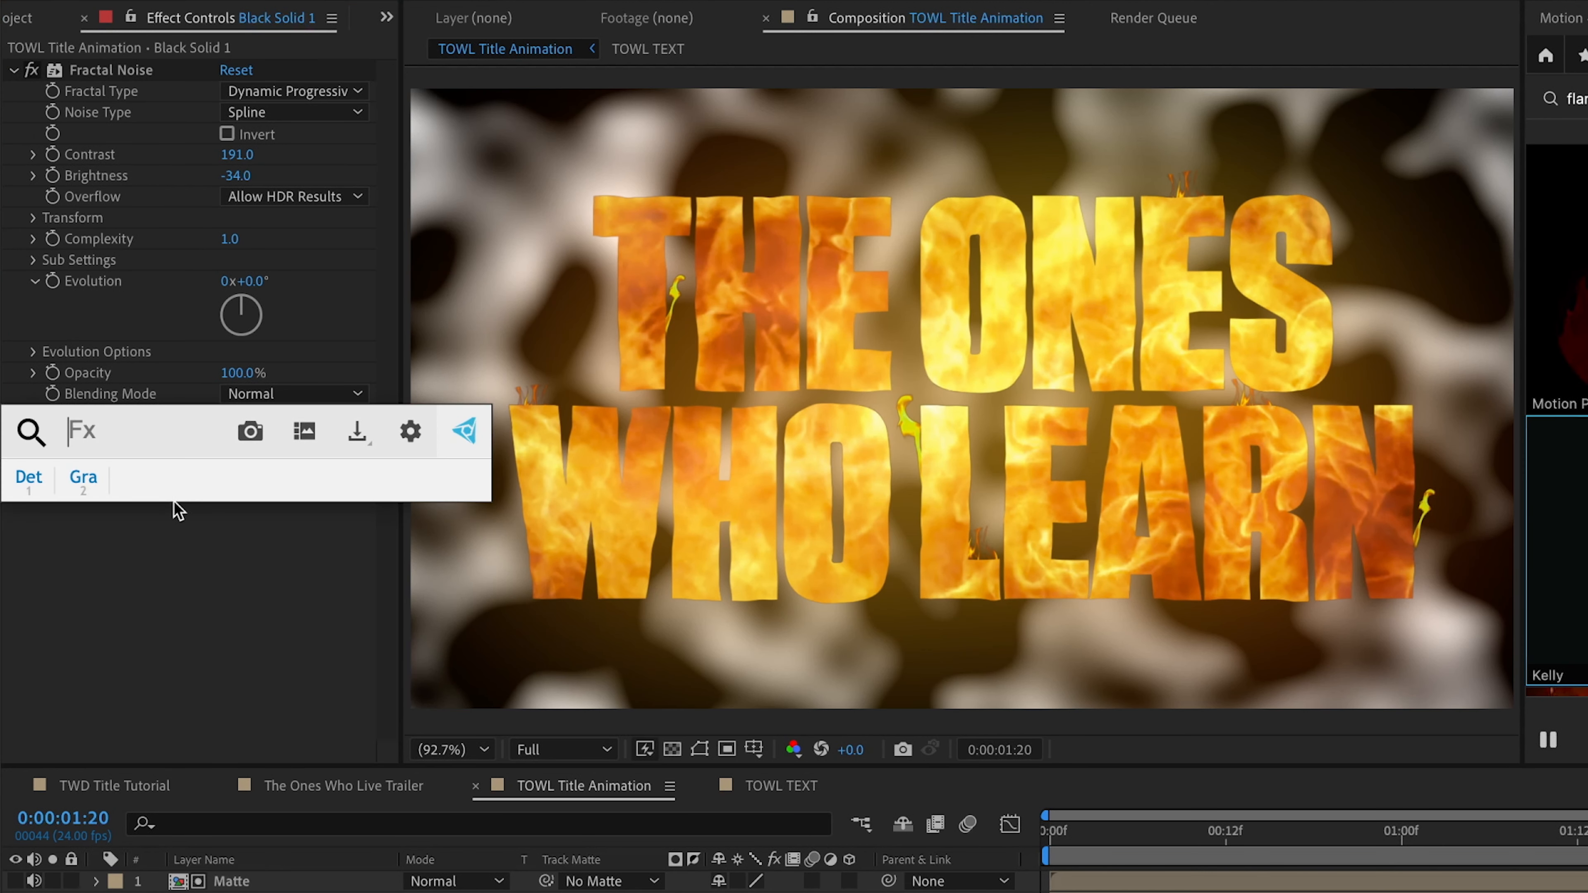
text(tint)
key(Return)
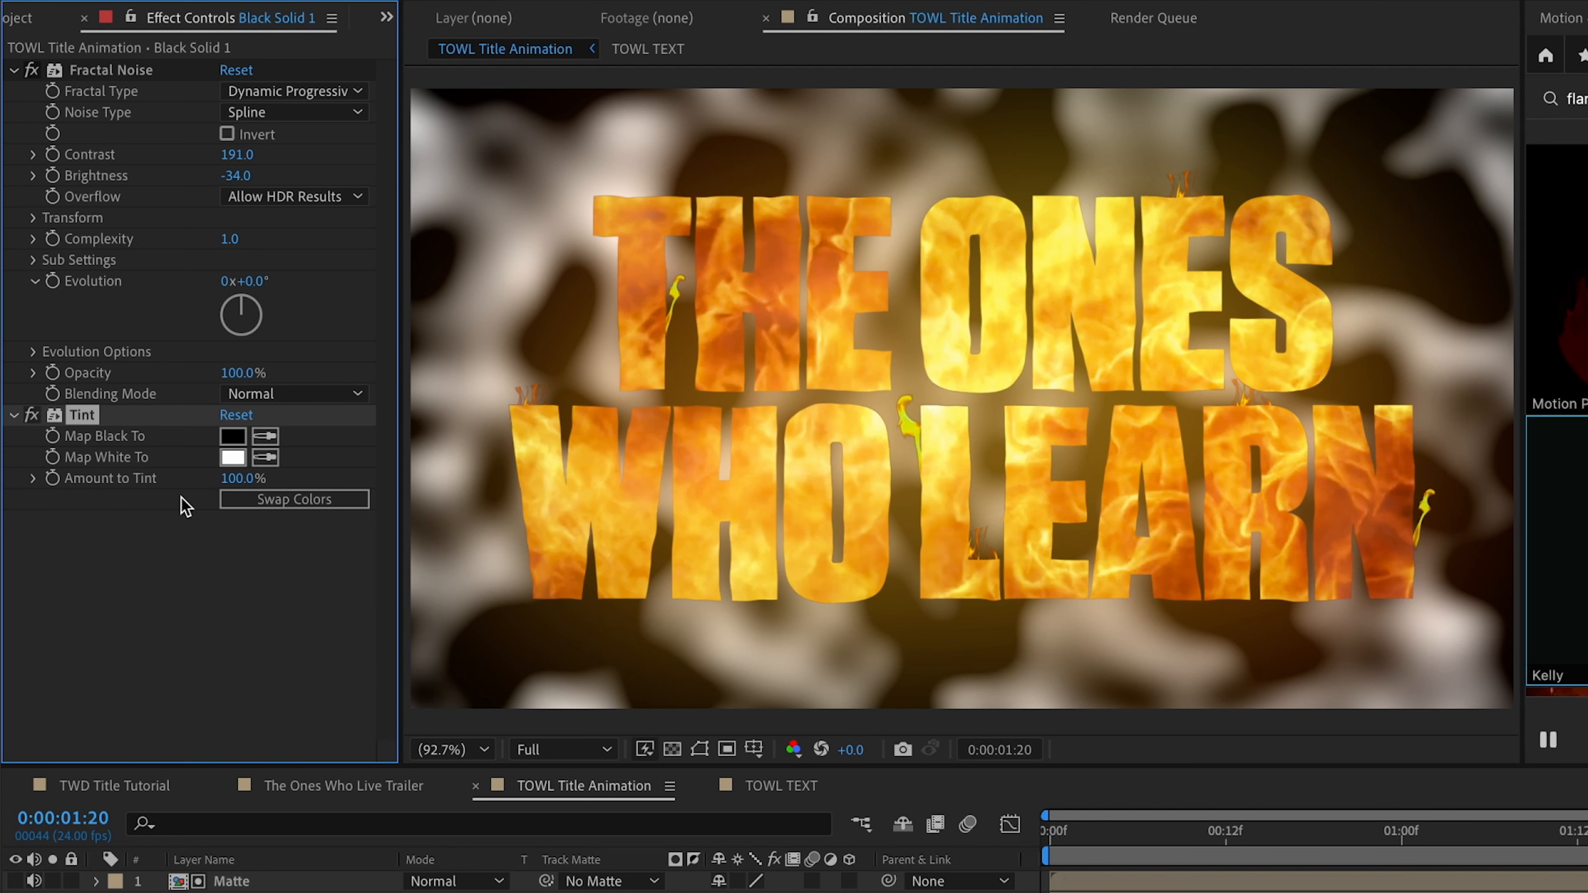
Map the Tint effect's white to a dark, slightly desaturated reddish color
click(276, 457)
click(233, 436)
click(235, 462)
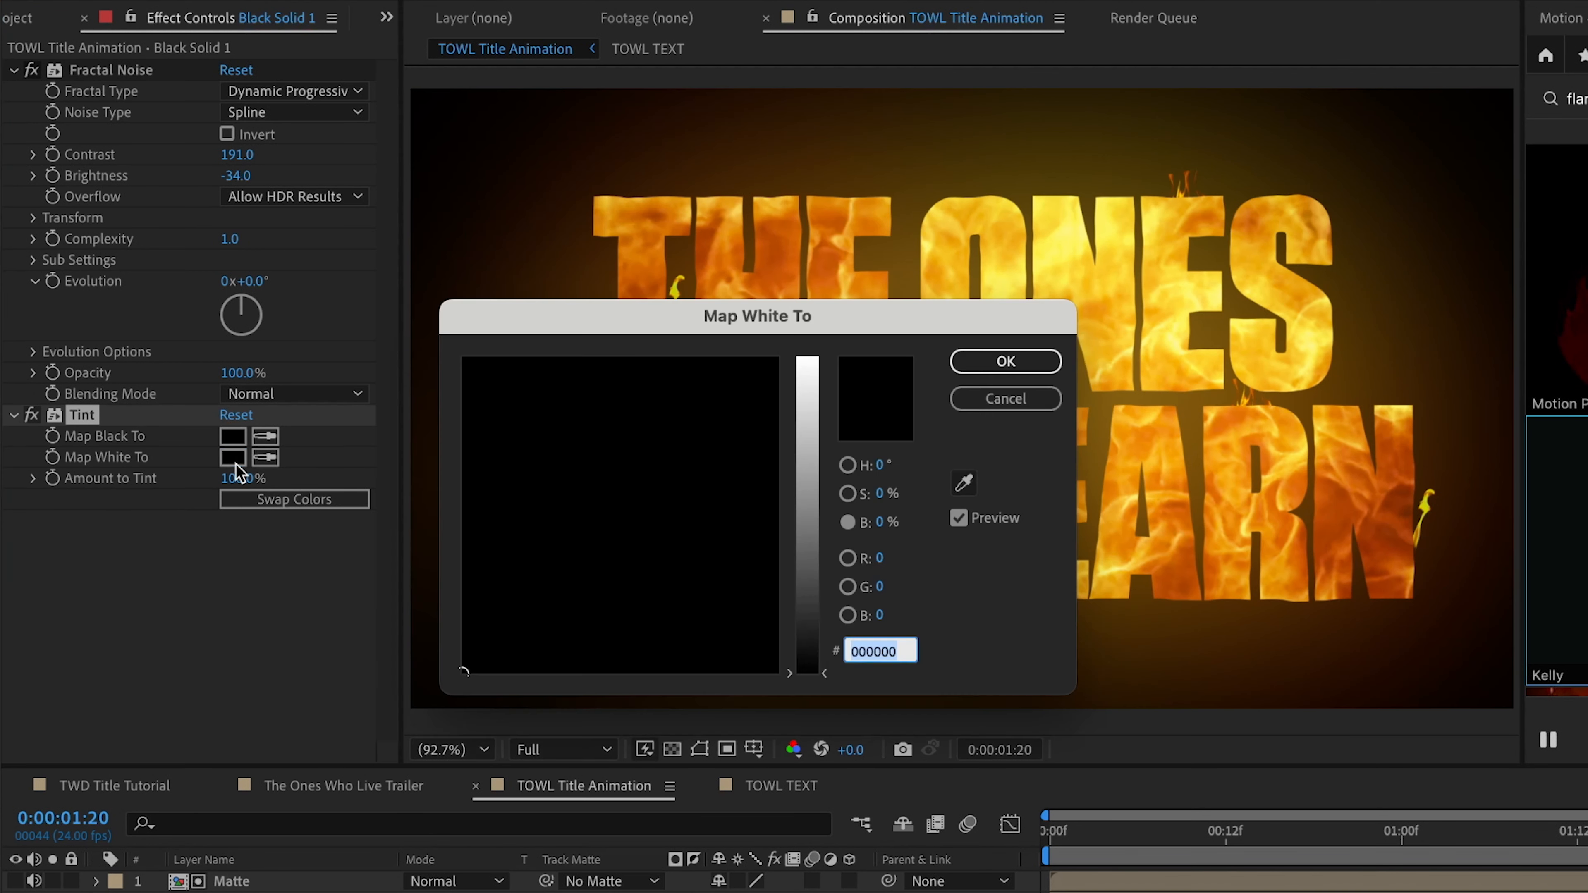
drag(813, 562, 813, 613)
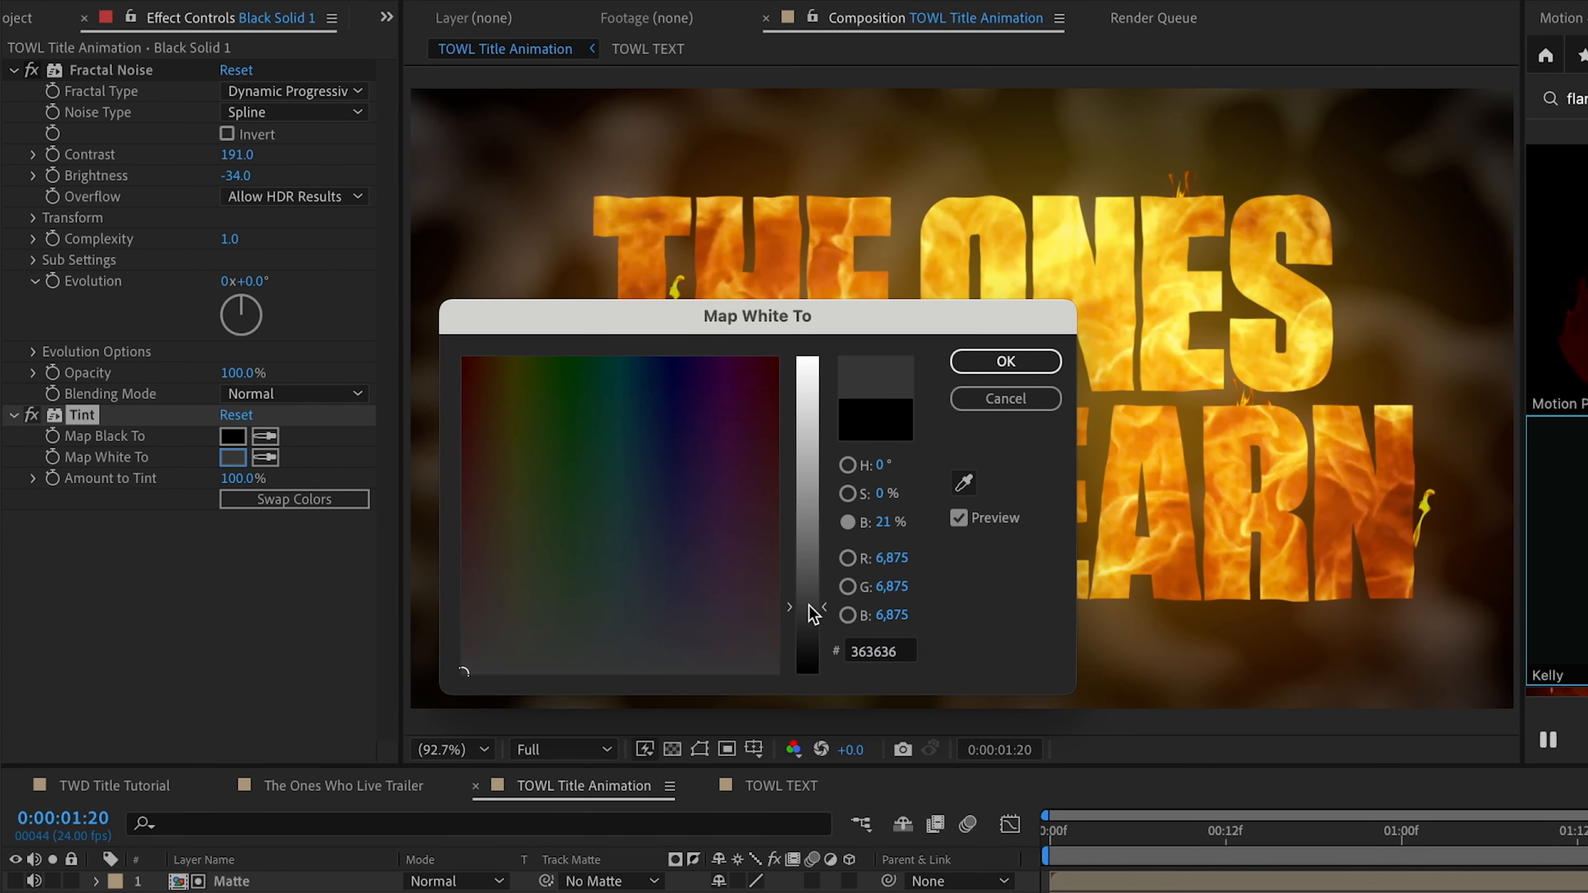
drag(472, 659, 433, 615)
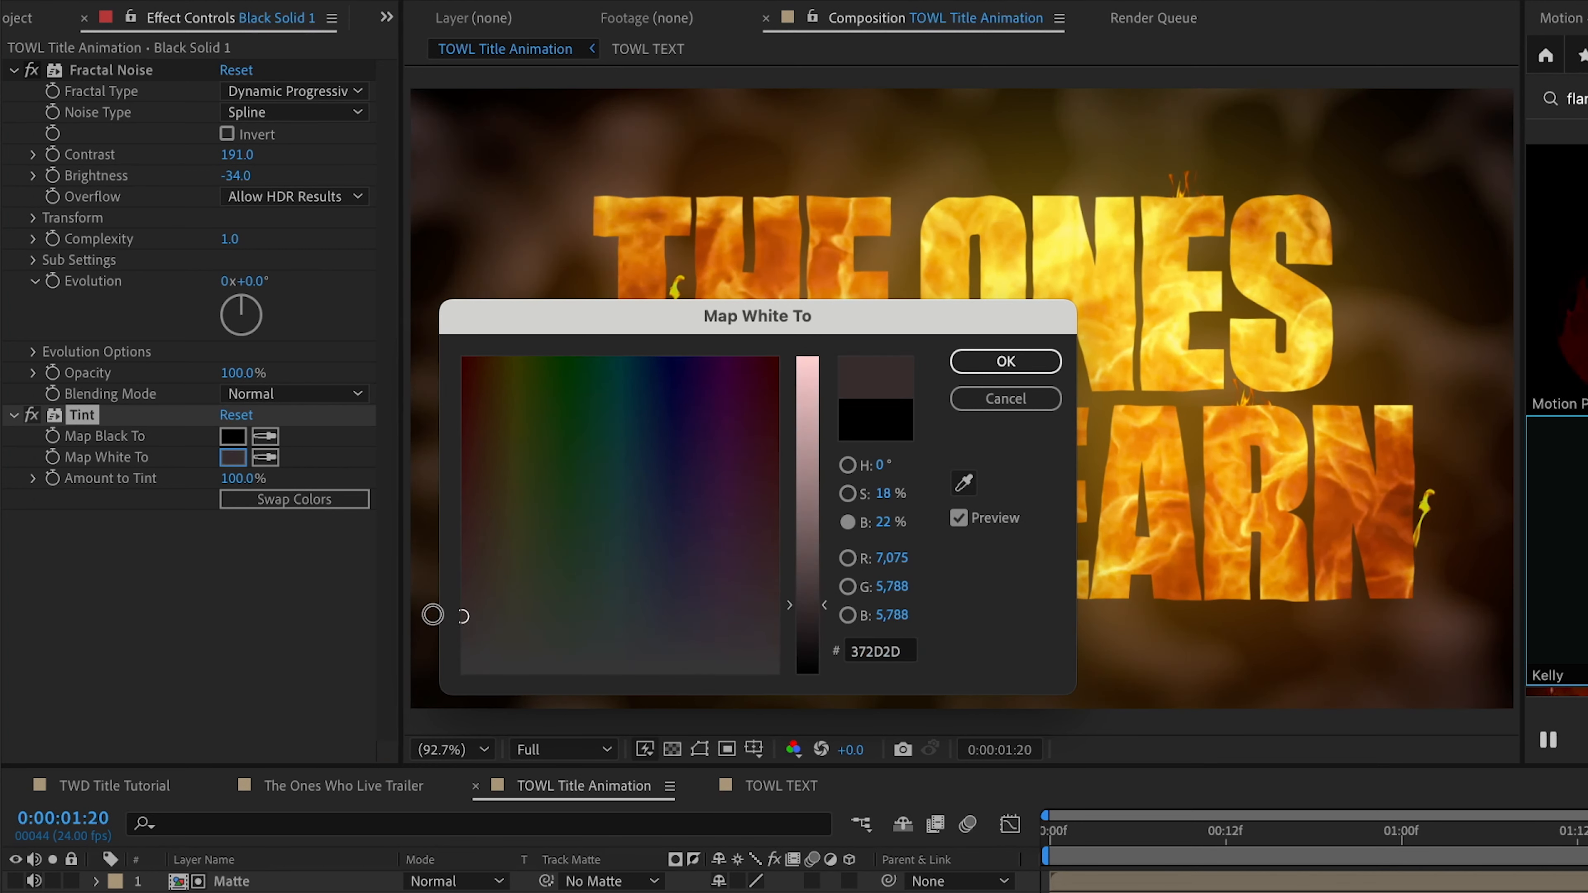
click(780, 610)
mouse_move(779, 610)
mouse_down()
mouse_move(723, 575)
mouse_move(781, 622)
mouse_move(777, 596)
mouse_up()
click(1005, 361)
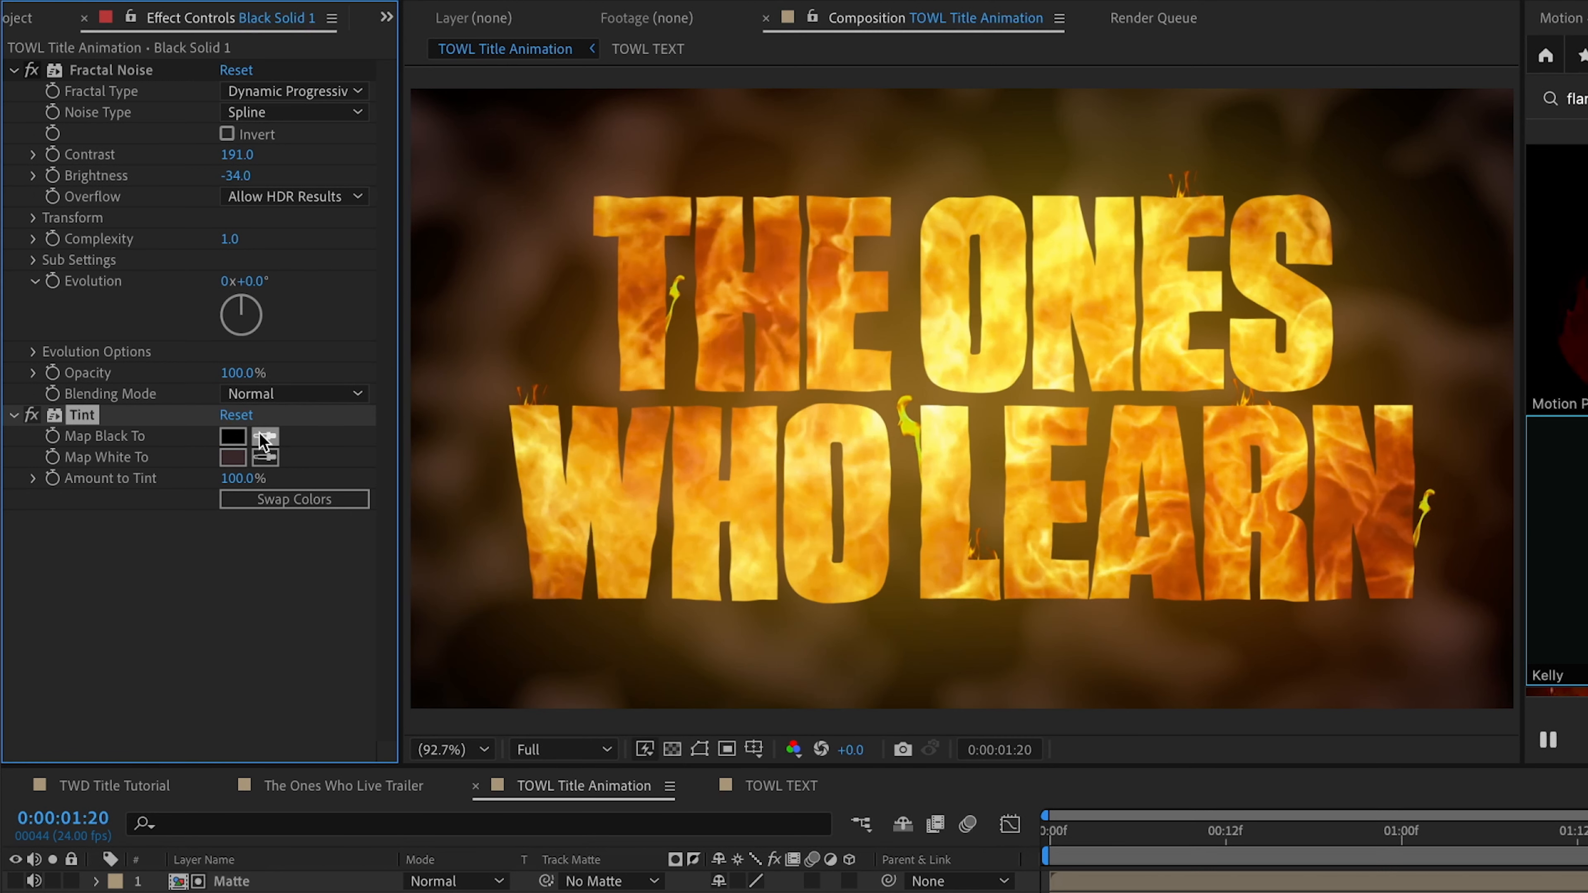
Map the Tint effect's black to the near-black gray 090909
click(232, 437)
click(806, 656)
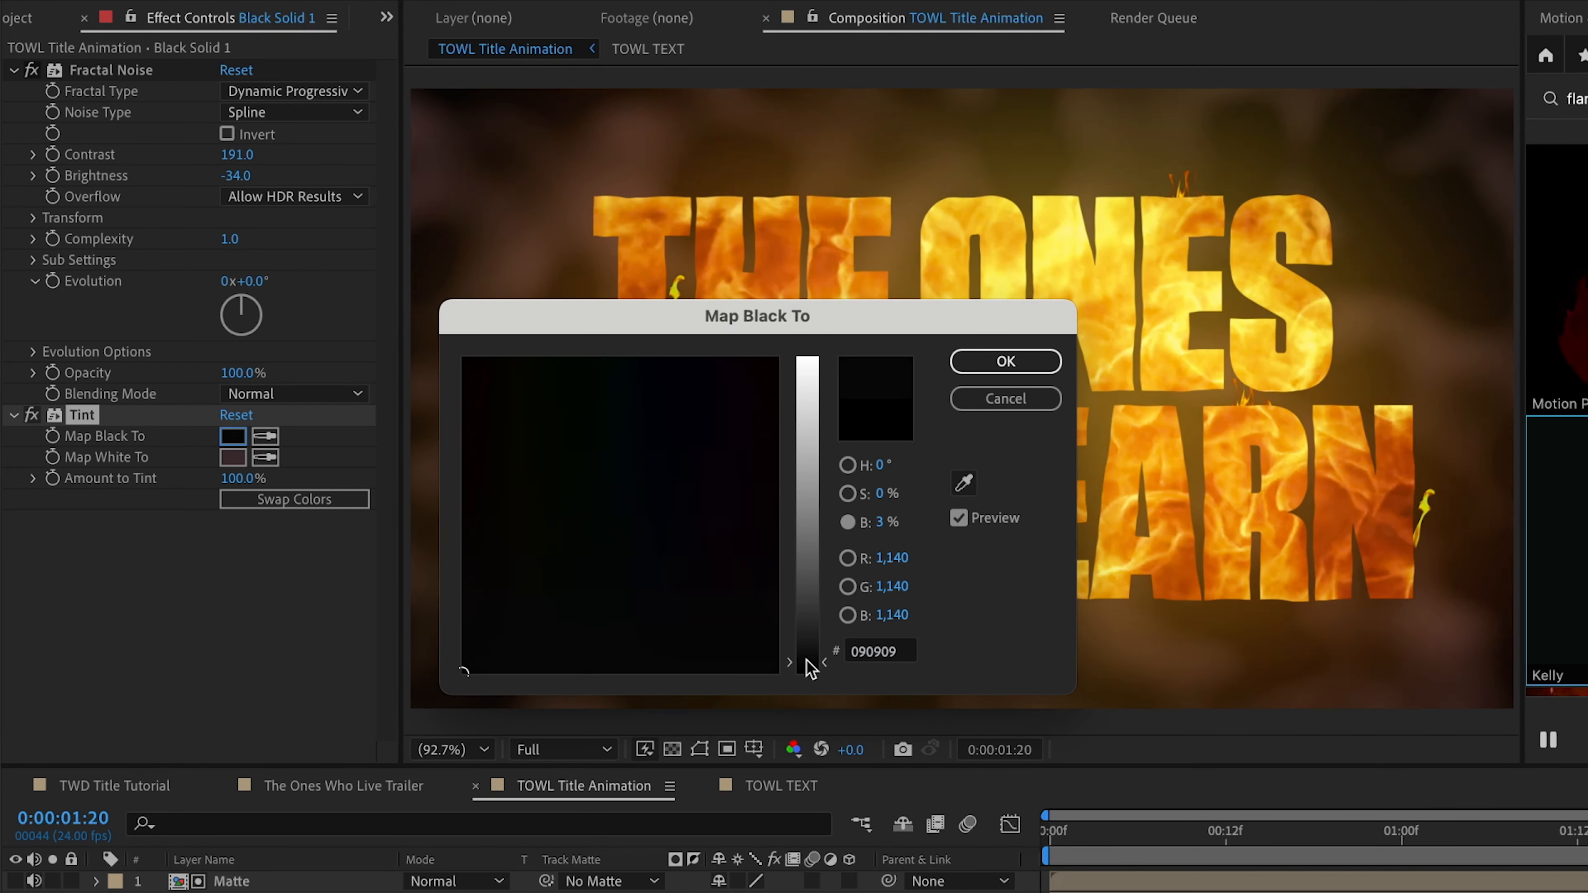
click(986, 356)
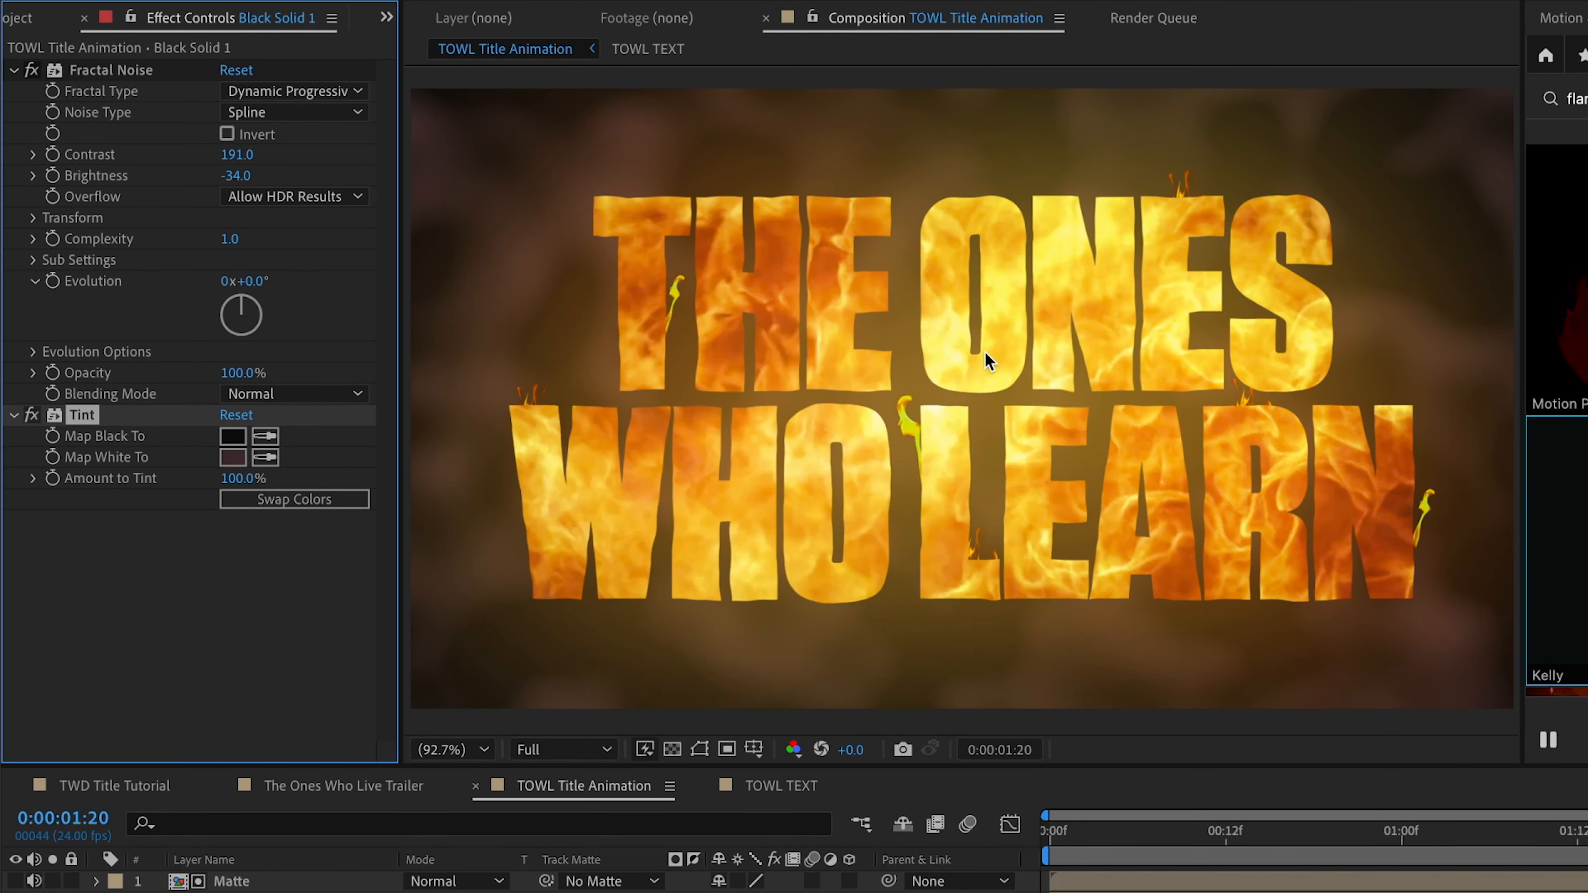
Set the Fractal Noise contrast to 264 and brightness to -59, and check the background at 0:00:01:06
mouse_move(231, 155)
mouse_down()
mouse_move(314, 153)
mouse_move(214, 174)
mouse_up()
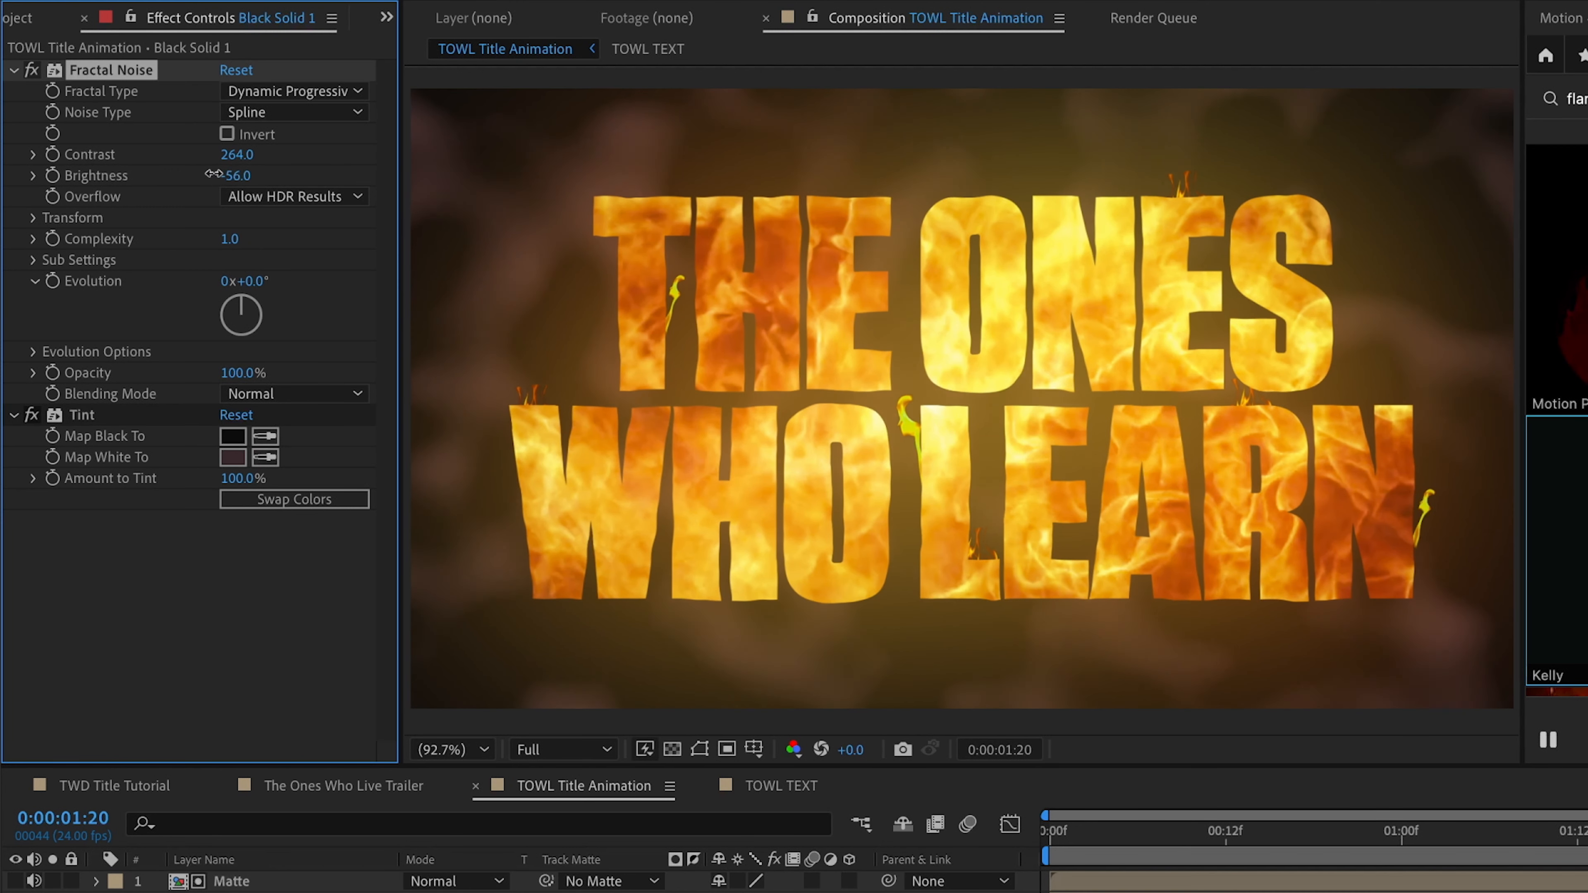
click(251, 891)
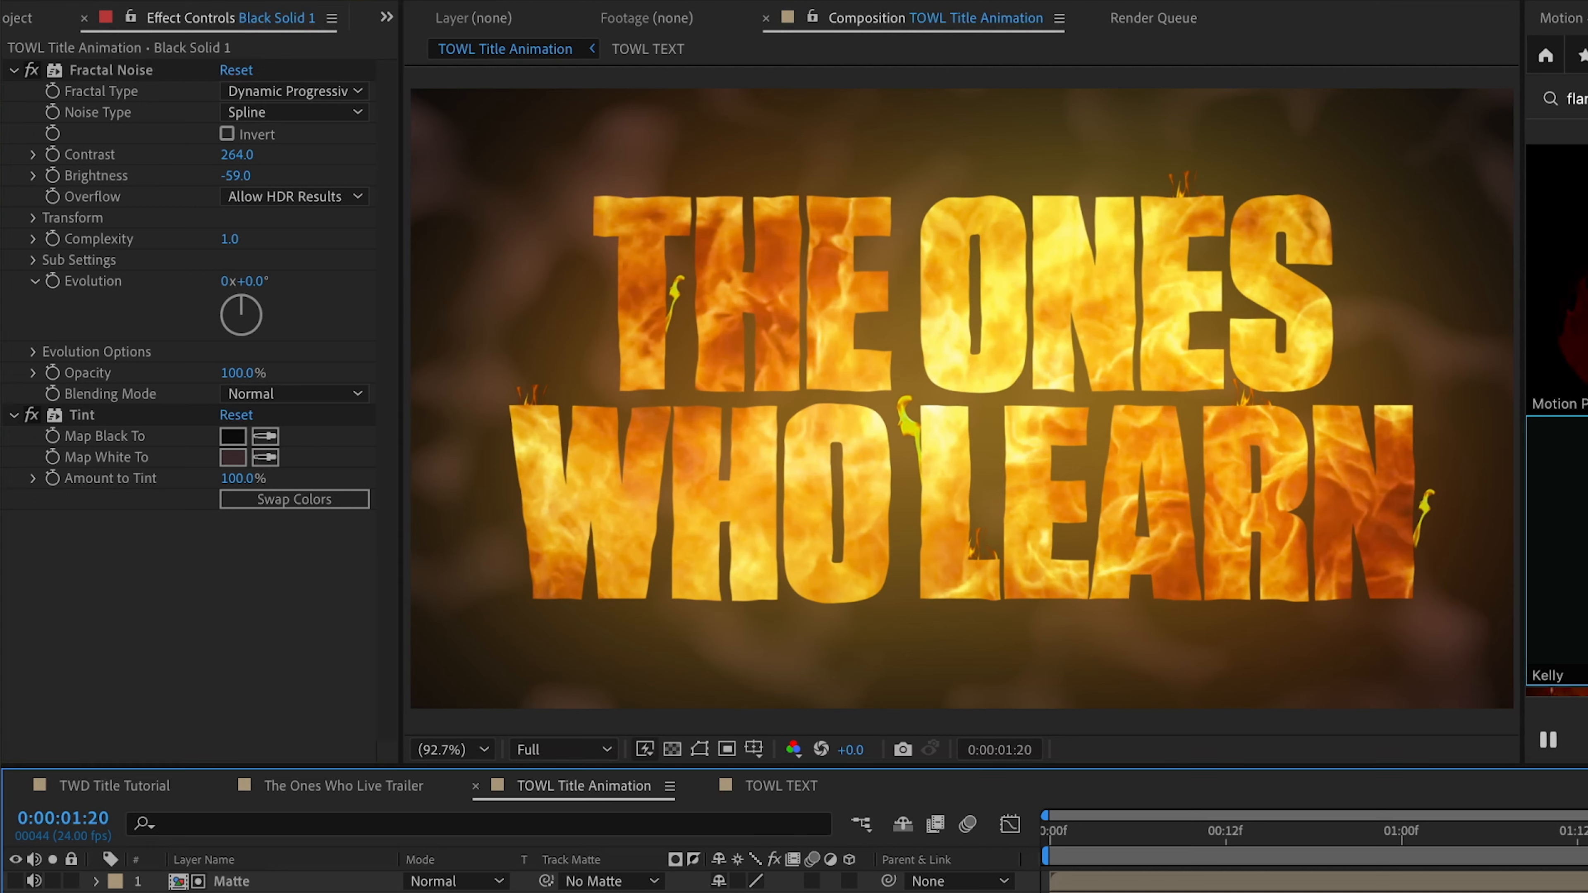
drag(1587, 831, 1490, 813)
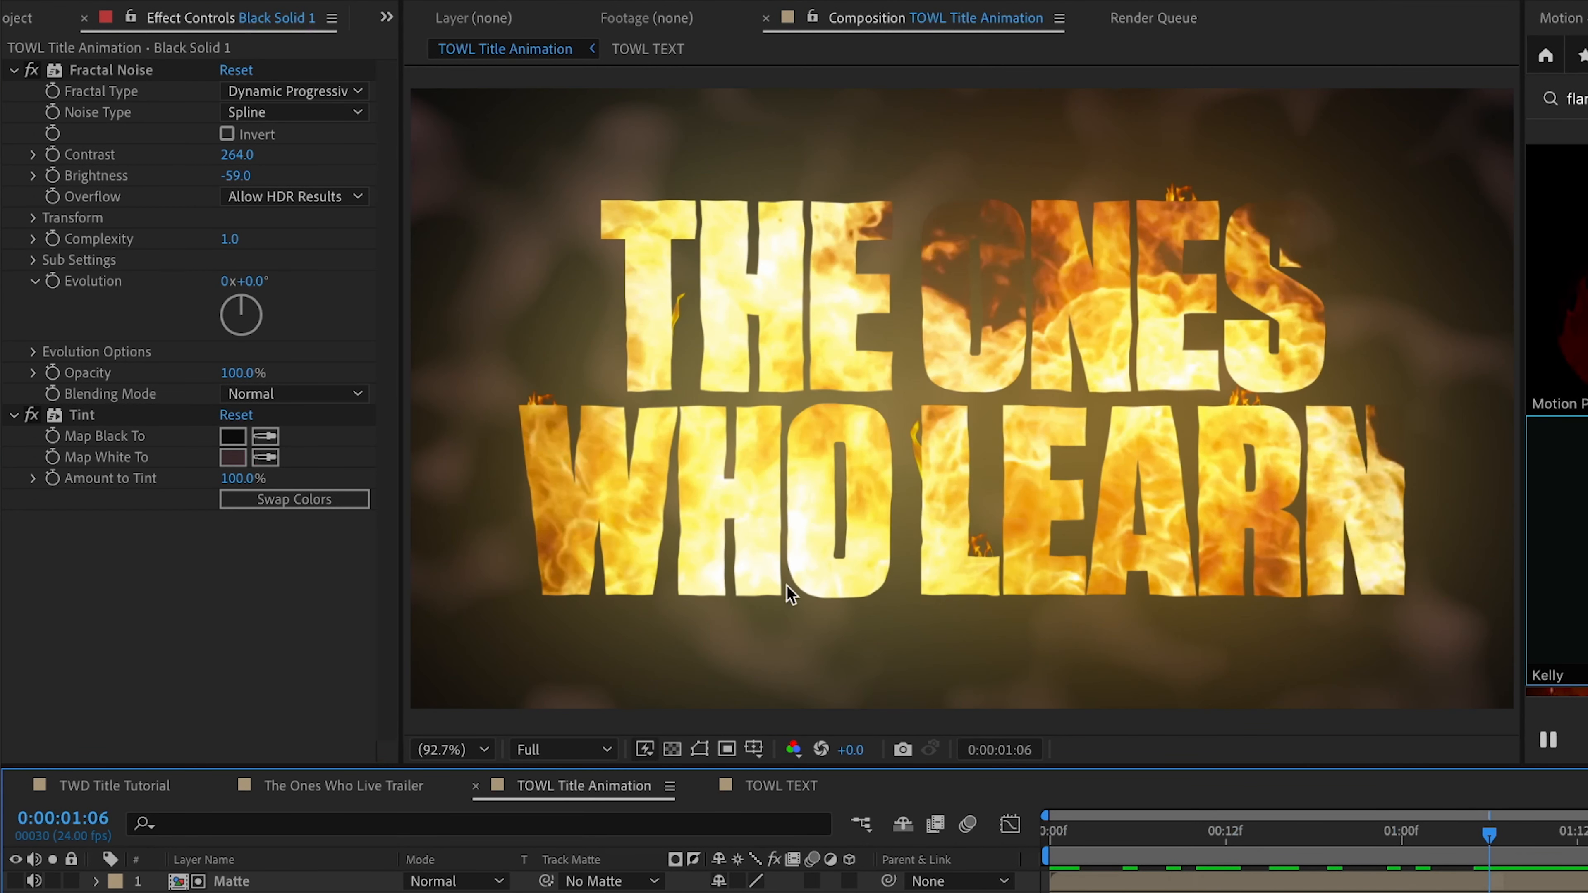
Add a time-driven expression to the Fractal Noise evolution and scrub to 0:00:00:19 to check the movement
click(54, 282)
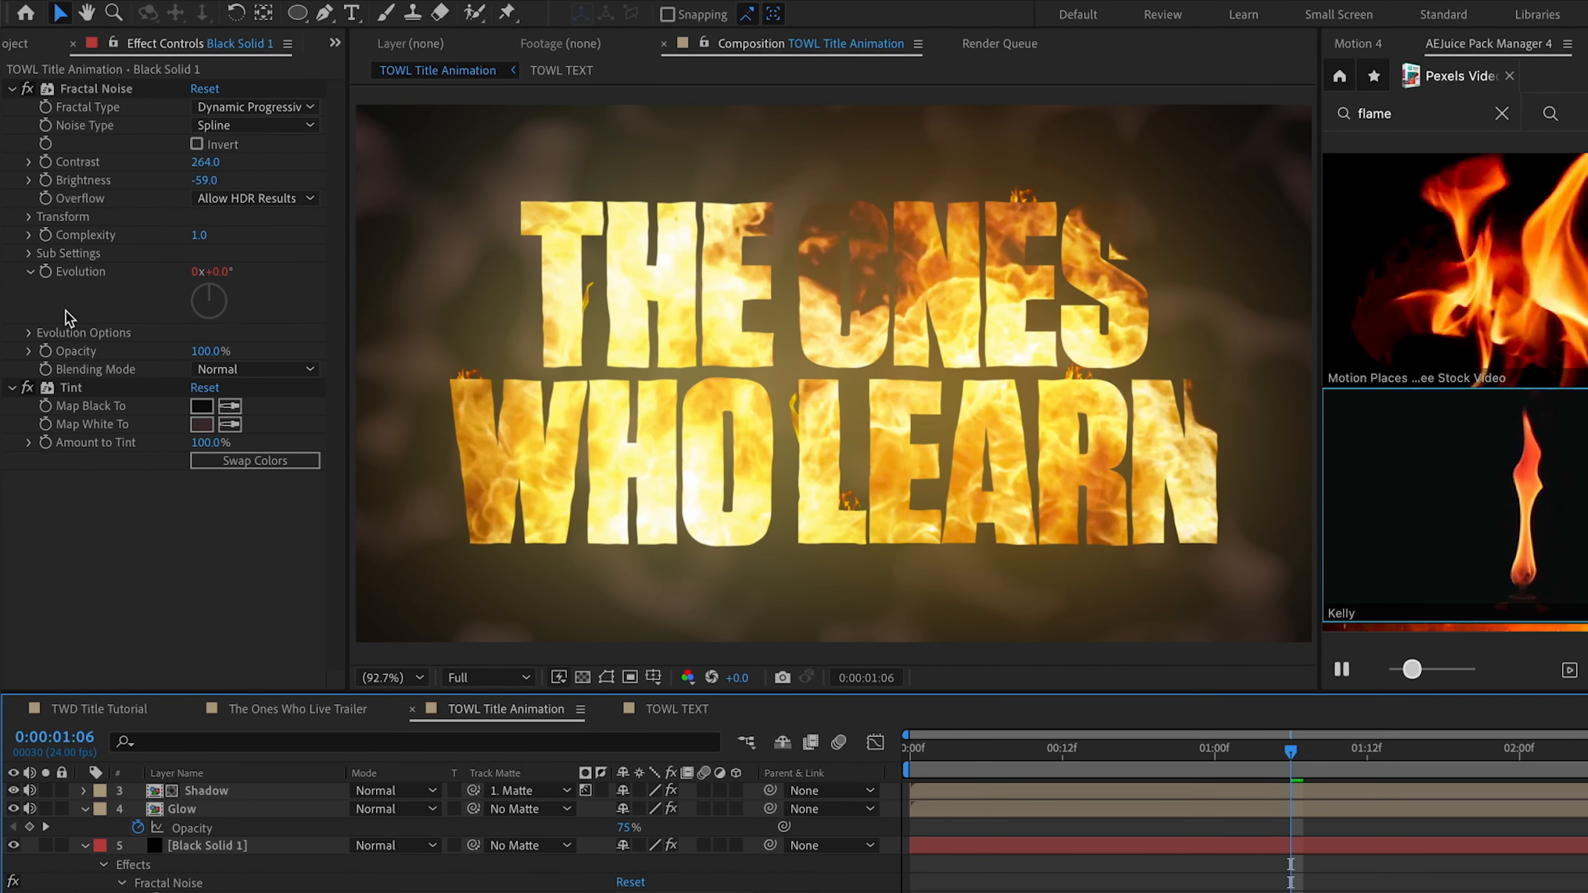
key(KP_Enter)
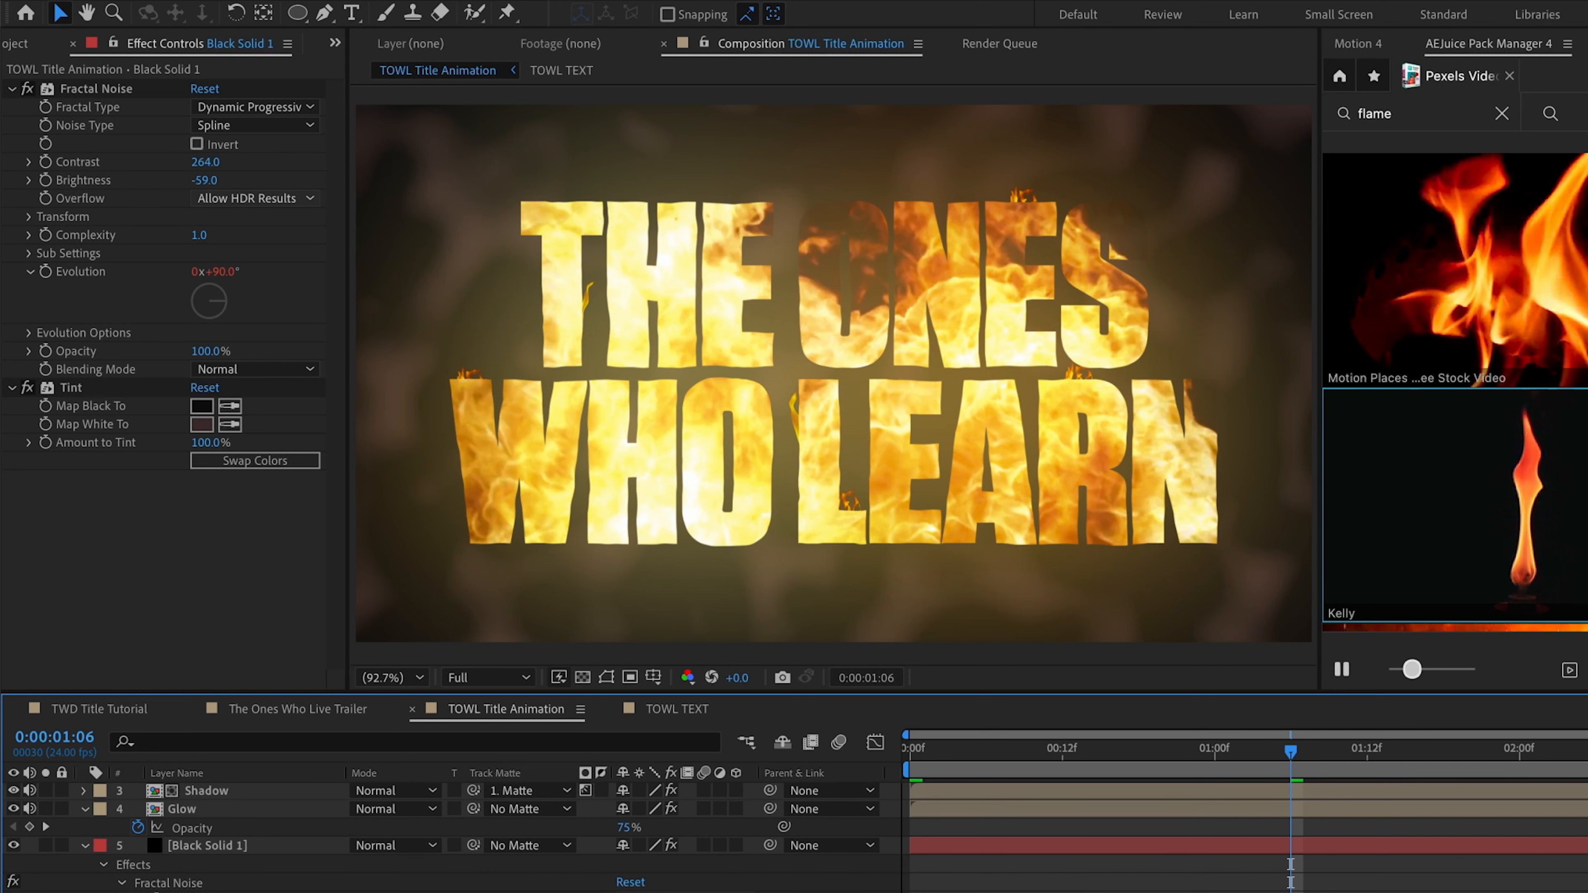
drag(1026, 755, 1153, 829)
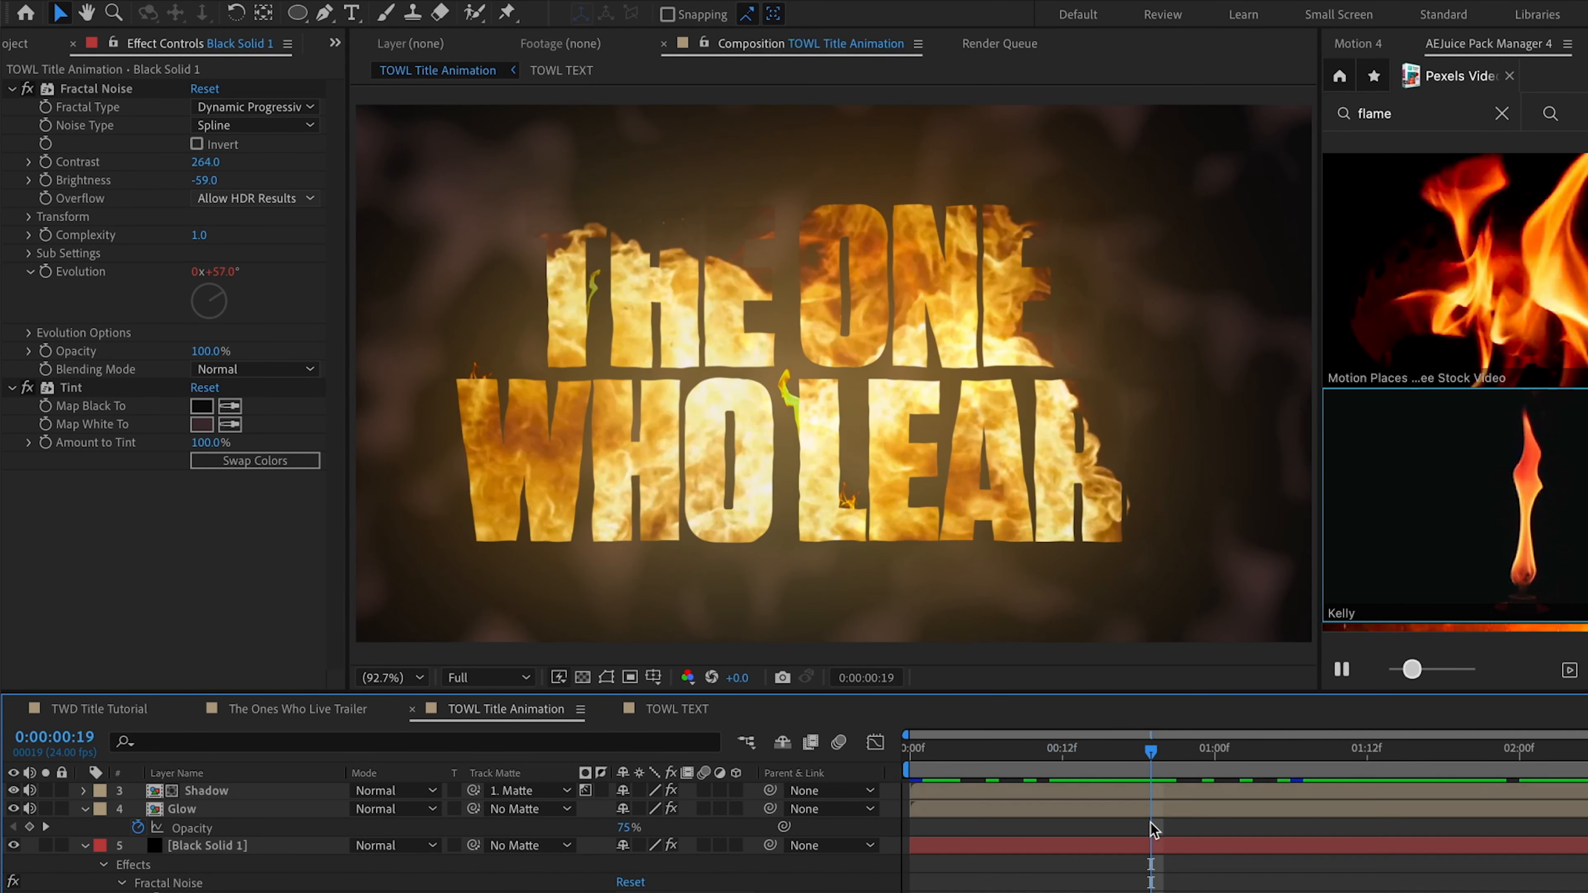
Deselect everything and collapse the expanded properties of all layers in the title composition
click(168, 883)
scroll(875, 839, up, 4)
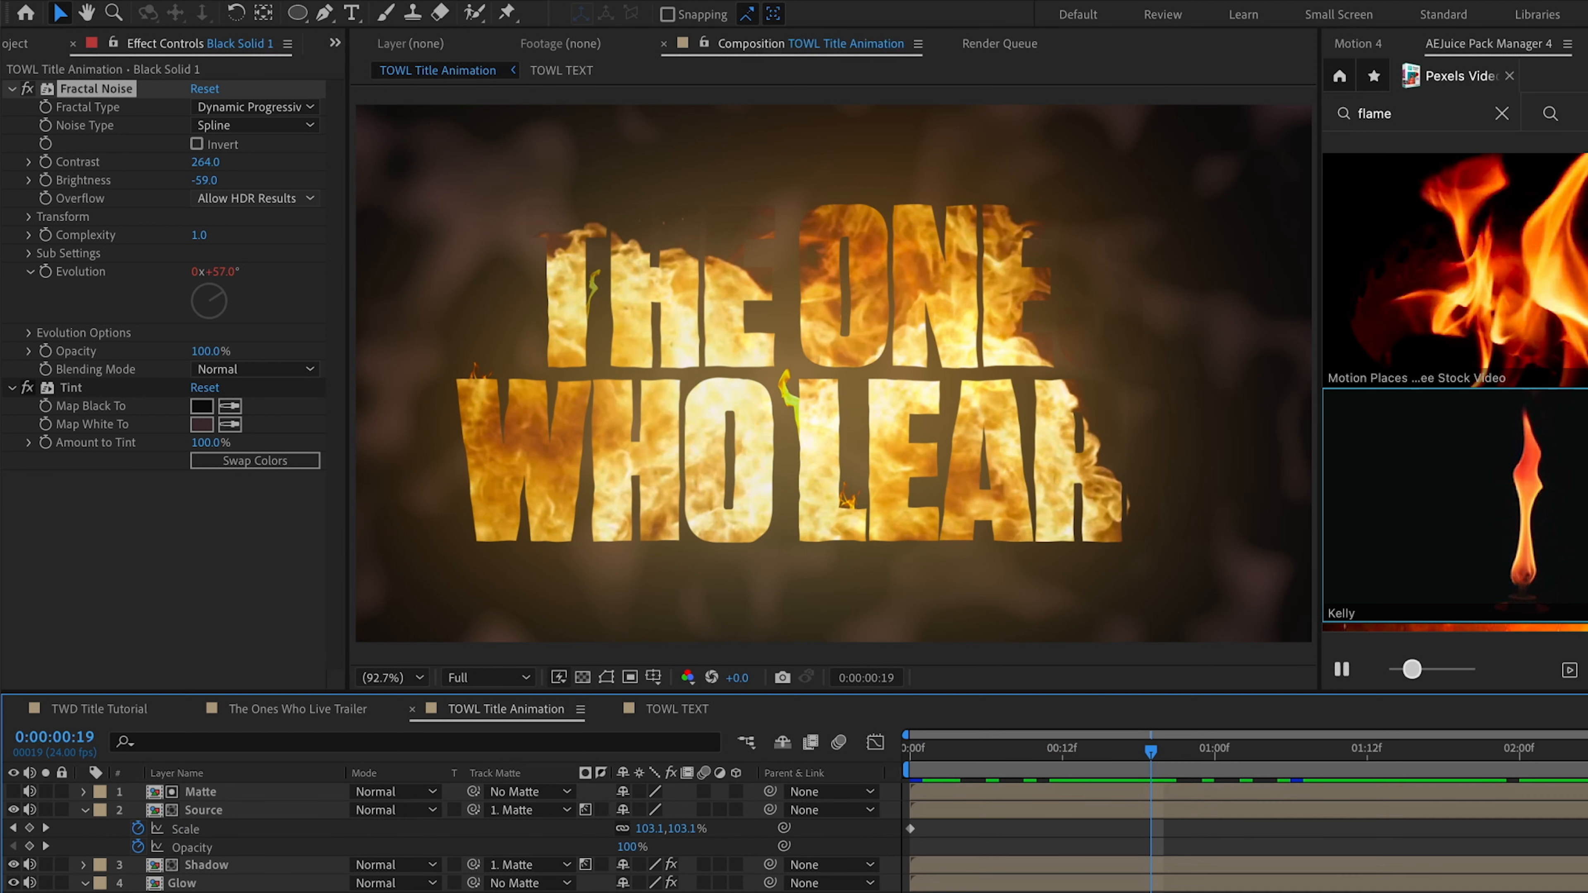
key(ctrl+shift+a)
key(u)
key(u)
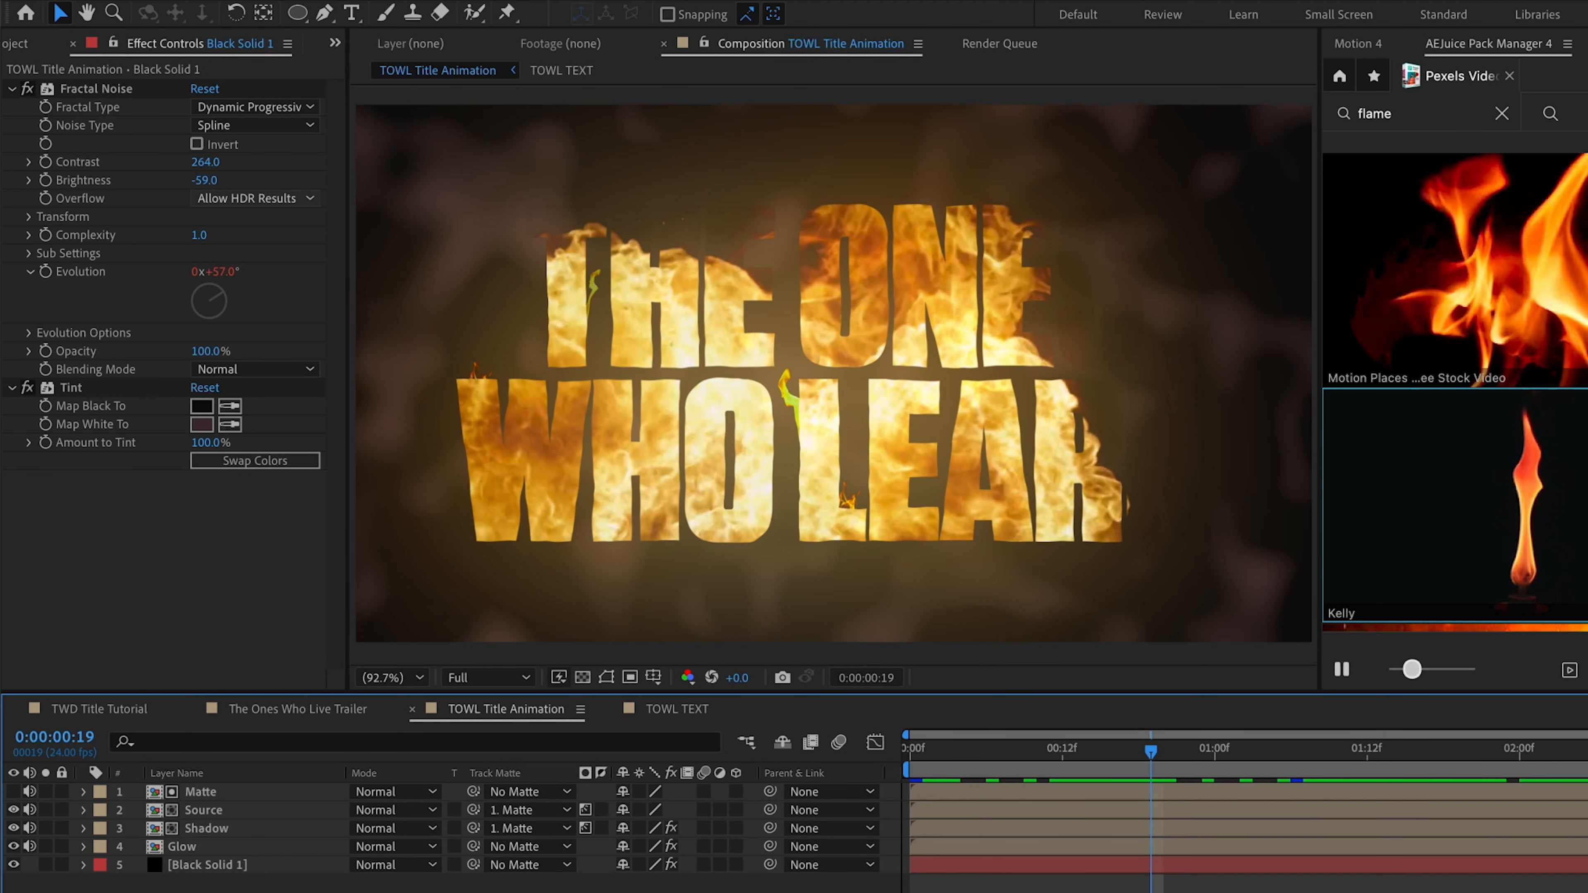
Pre-compose the Matte, Source, Shadow and Glow layers into a new composition named TOWL
click(224, 848)
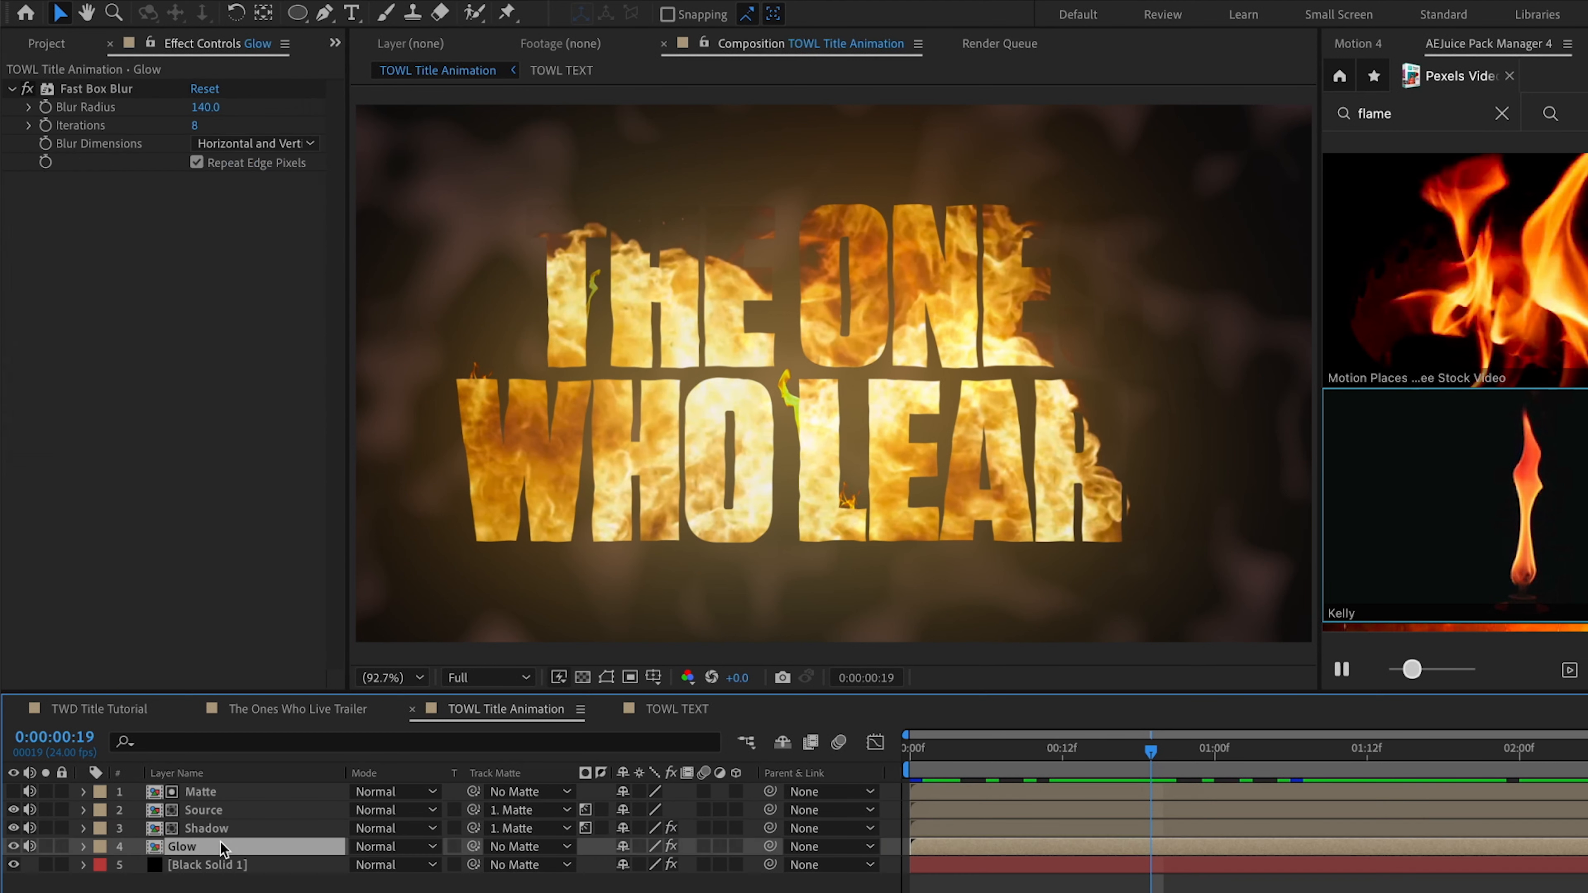
shift+click(208, 796)
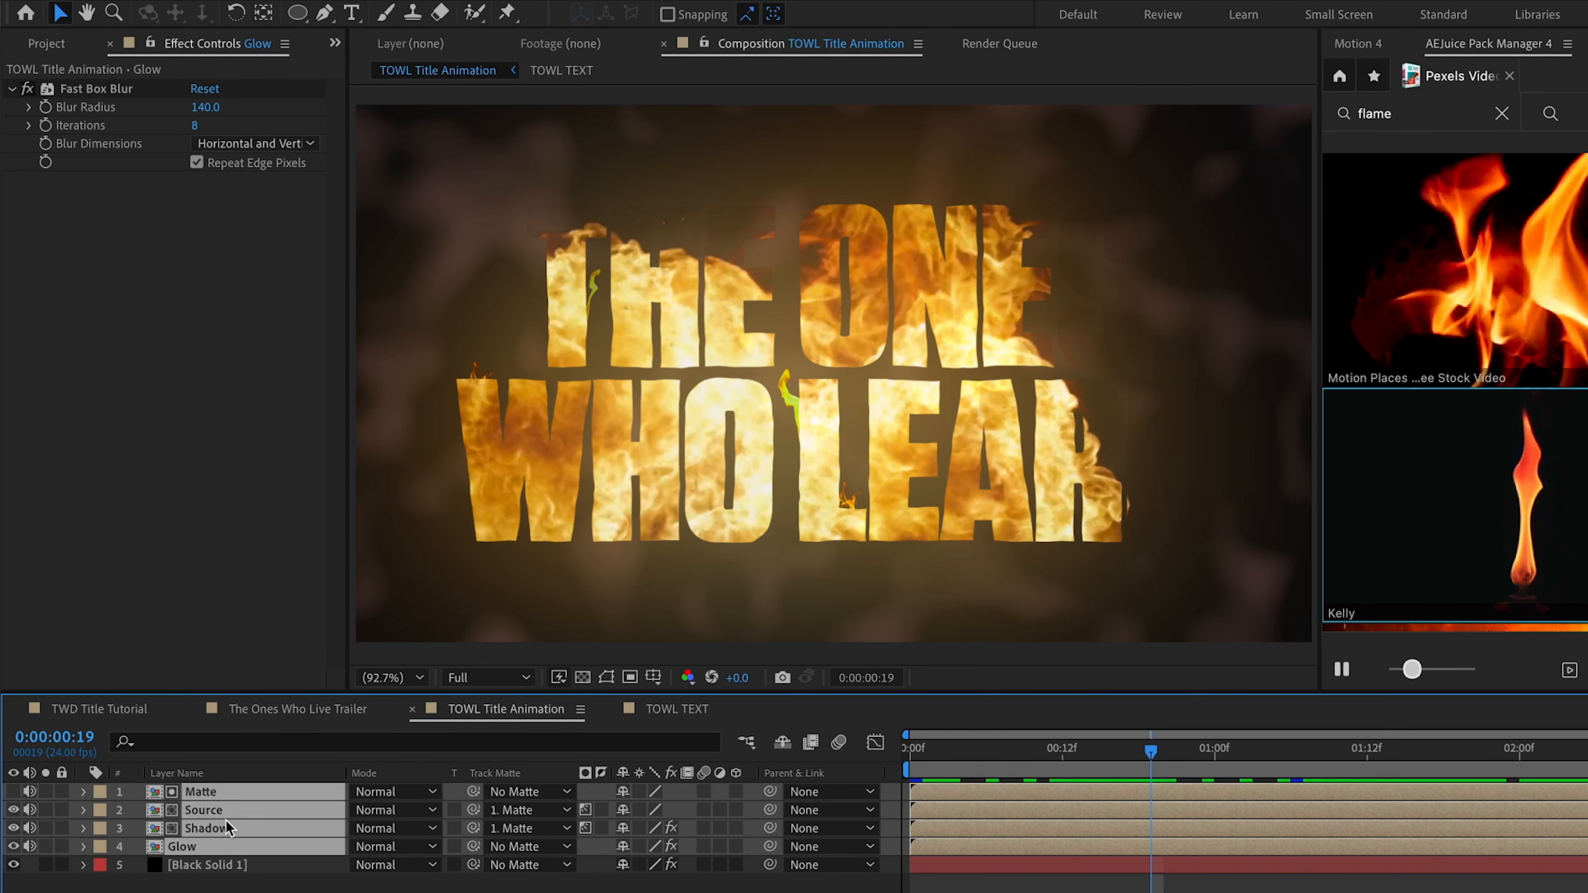
key(ctrl+shift+c)
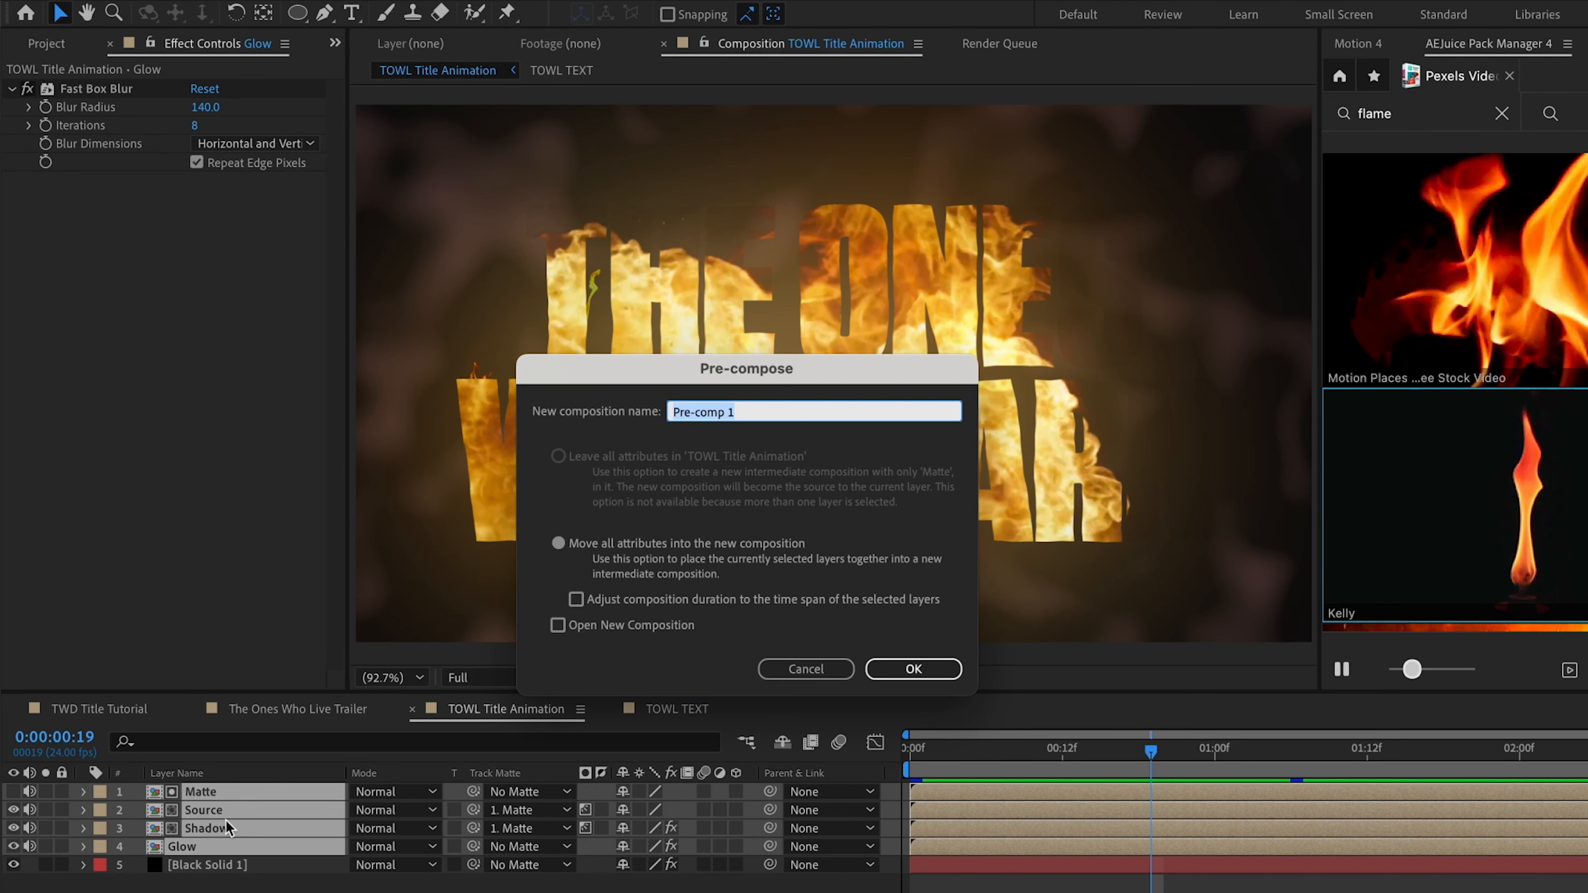
text(TOWL)
key(Return)
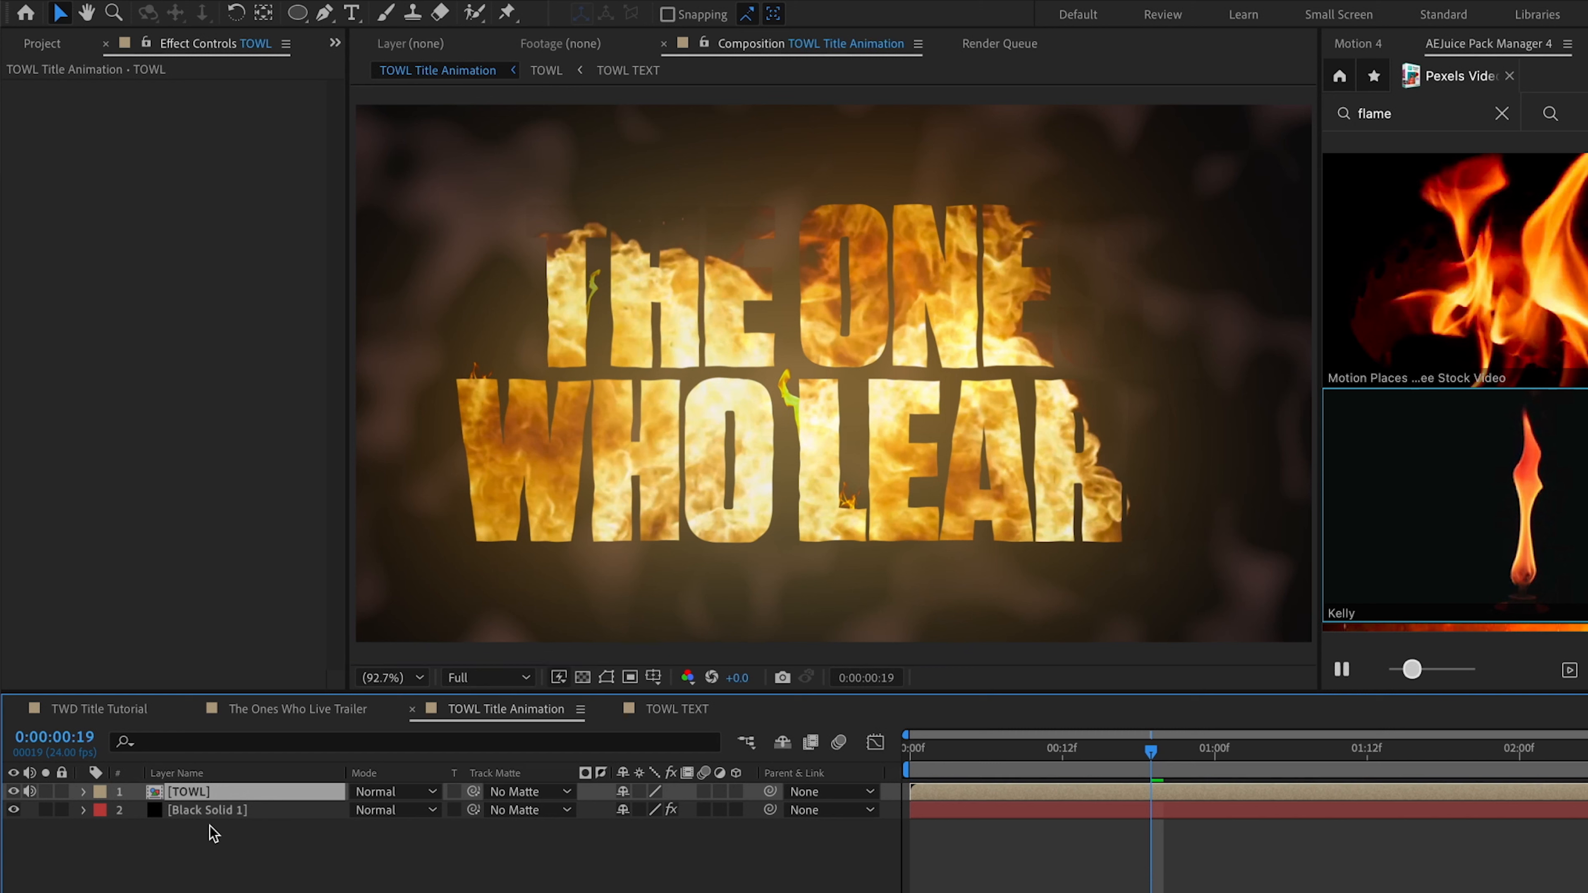
Scale the TOWL layer to 68% and enable Collapse Transformations on it
key(s)
drag(652, 810, 622, 811)
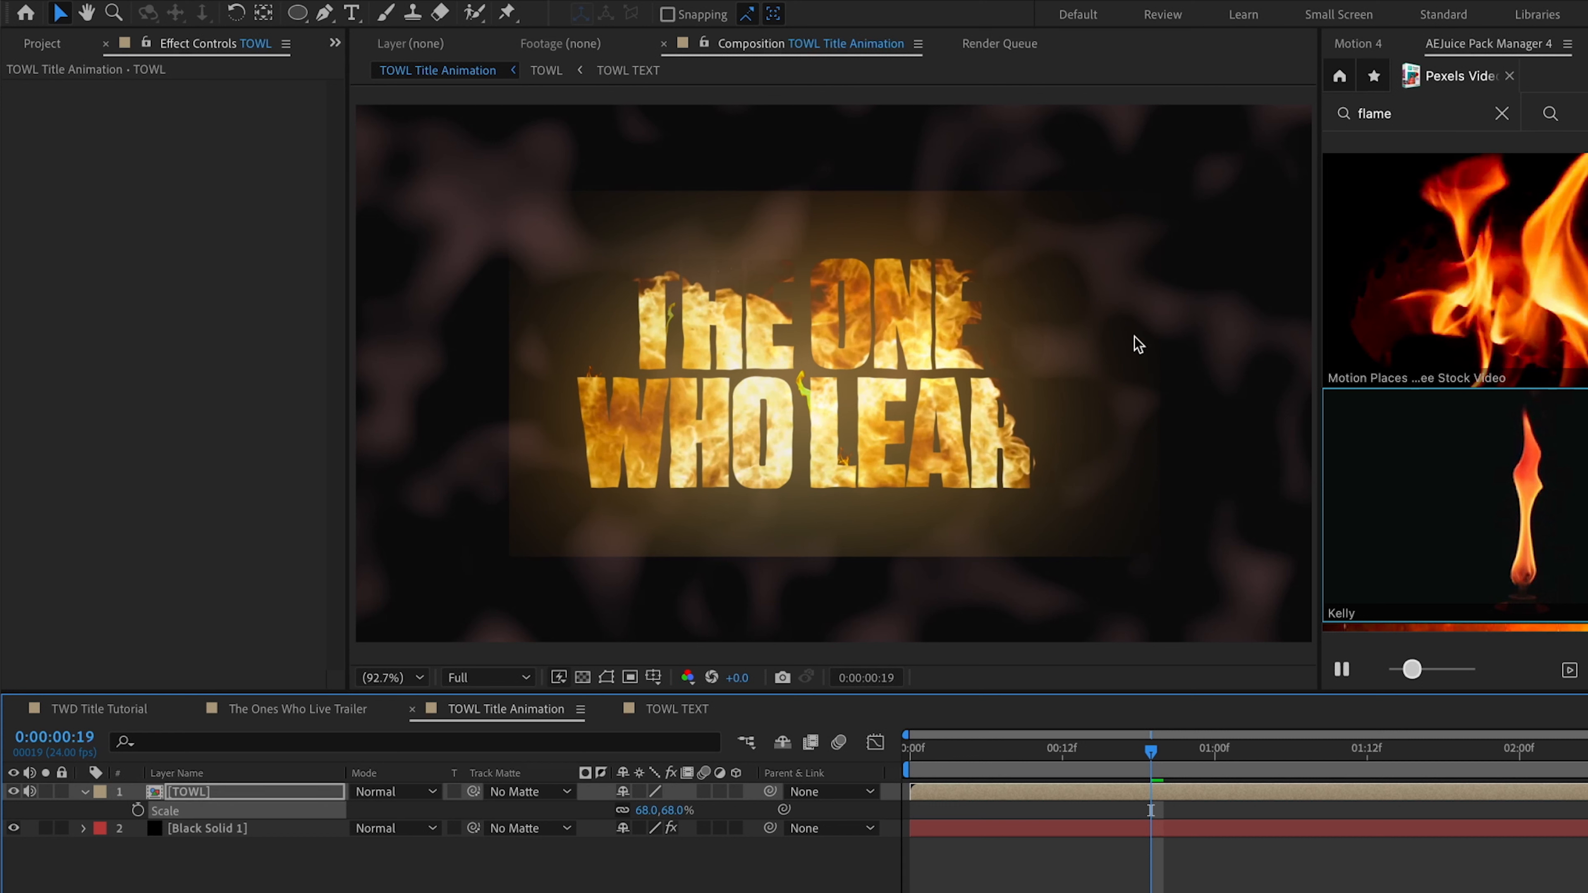
click(640, 792)
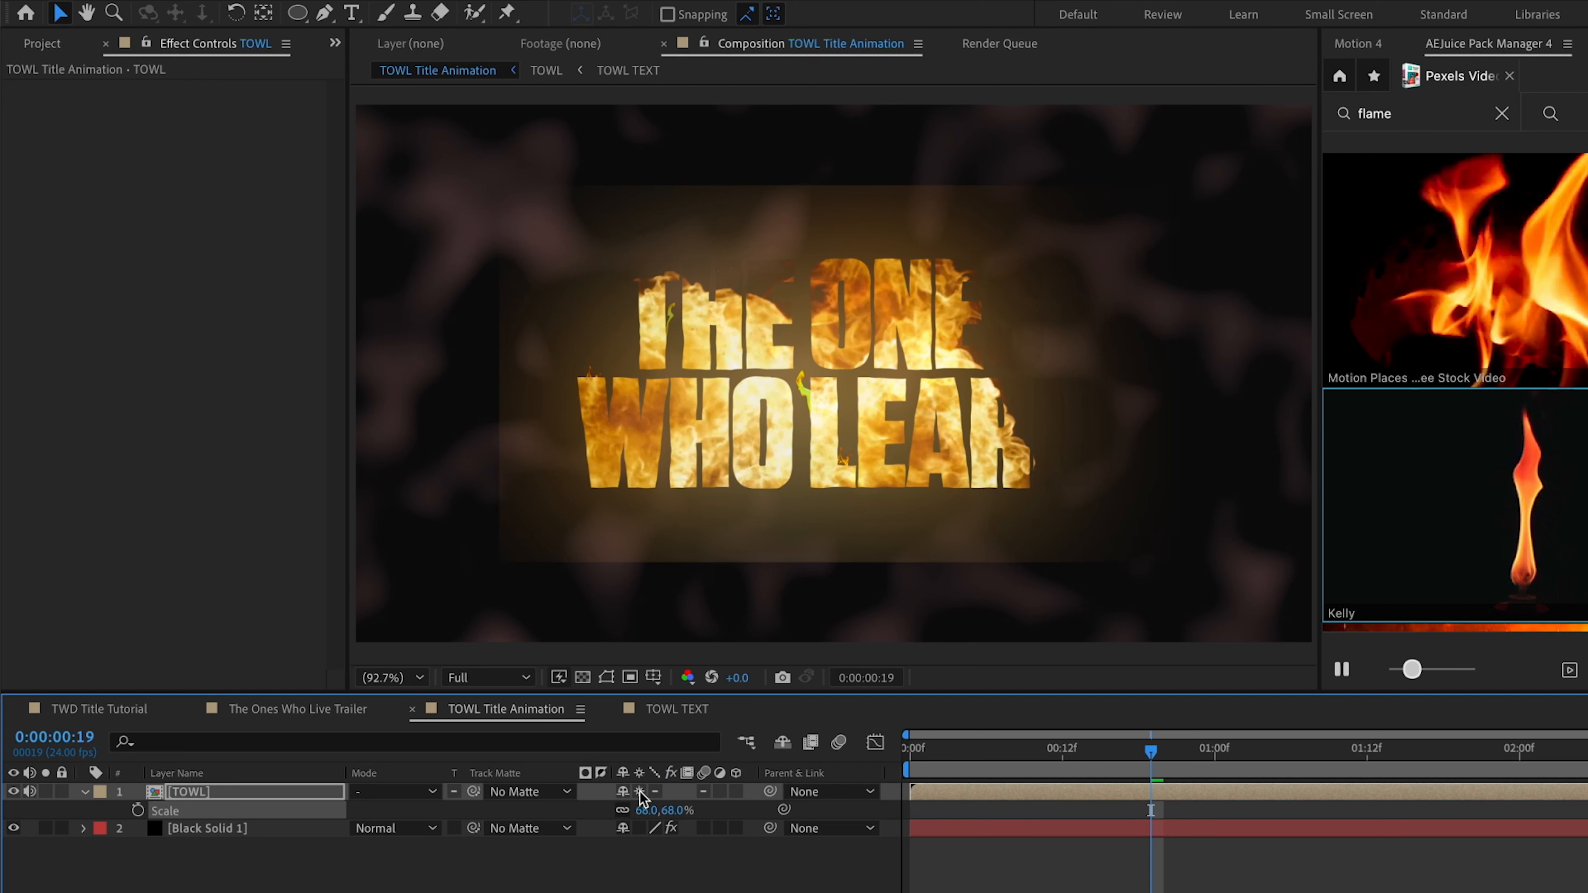
Enable Collapse Transformations on all four TOWL TEXT layers inside the TOWL composition
double_click(199, 792)
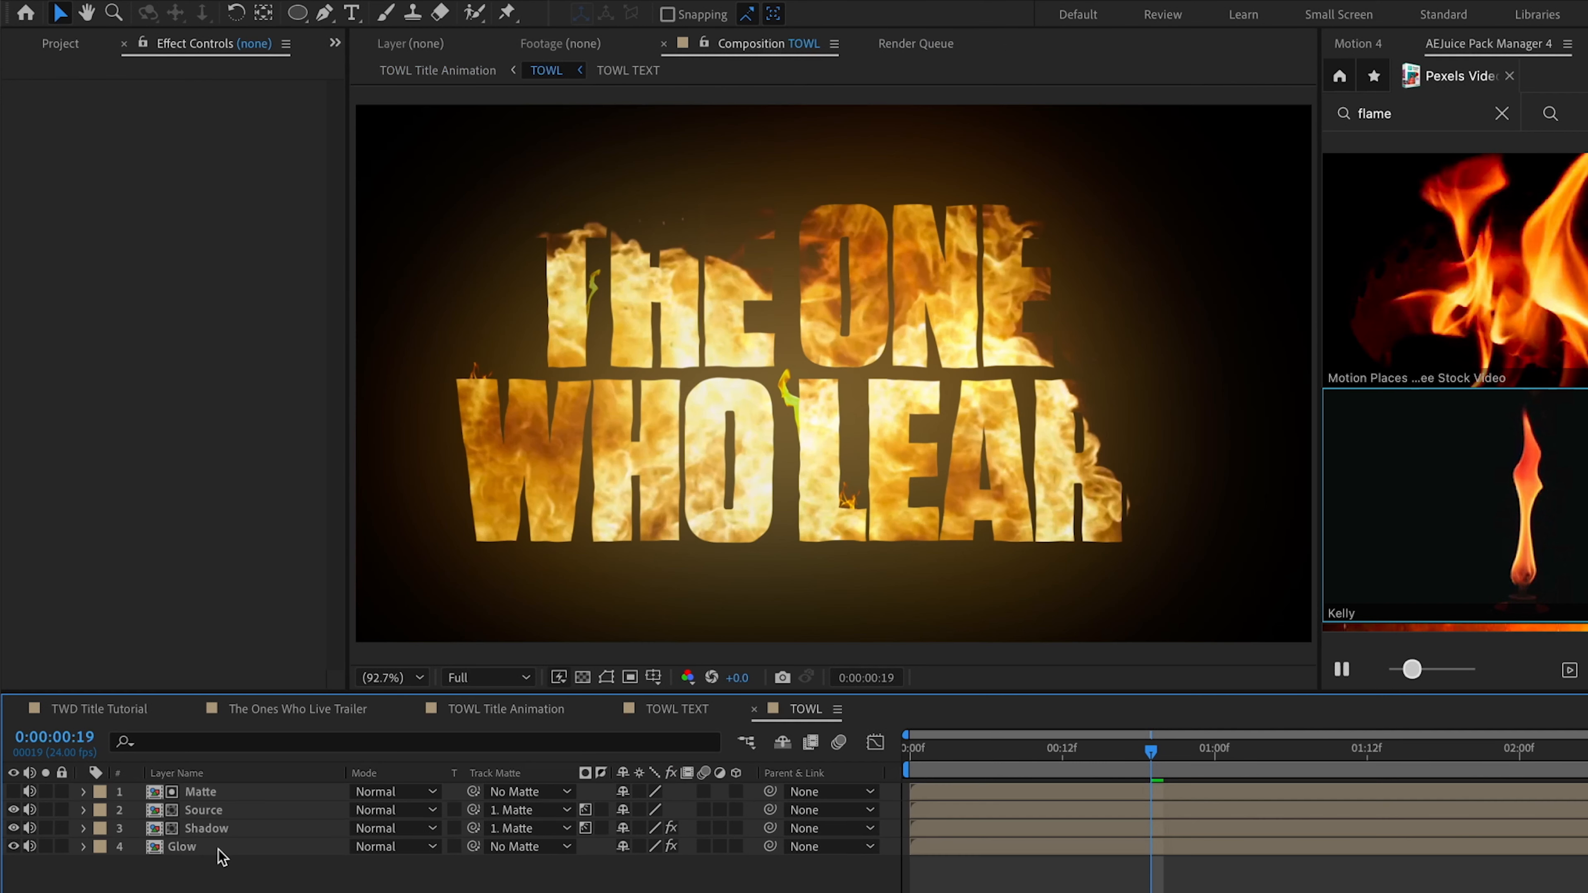
click(218, 848)
click(204, 777)
shift+click(207, 791)
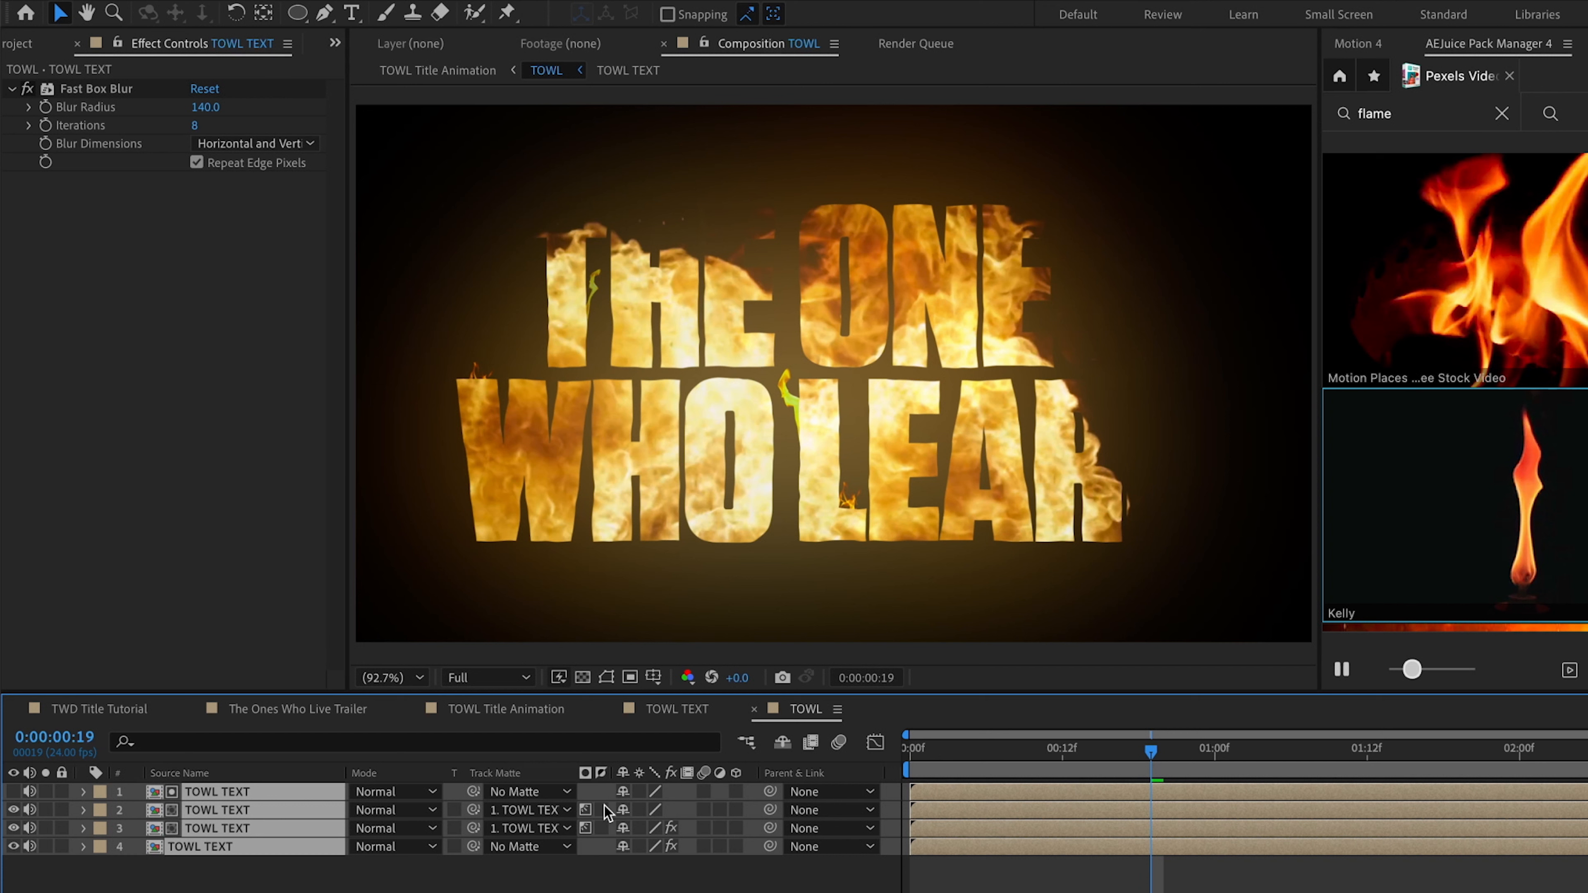
key(super+shift+a)
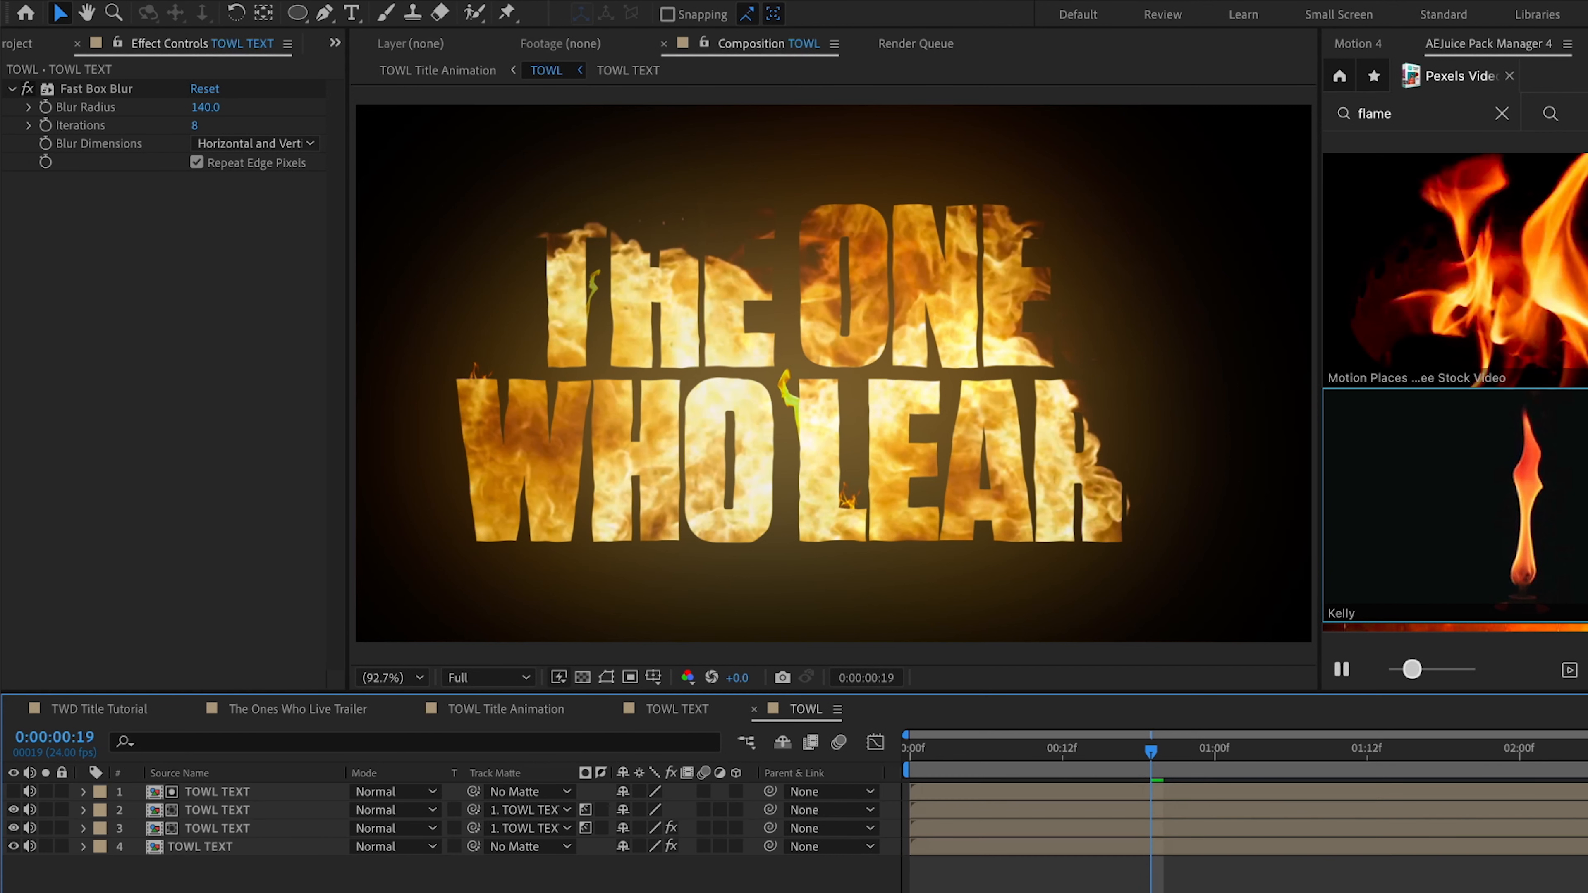
drag(639, 792, 641, 848)
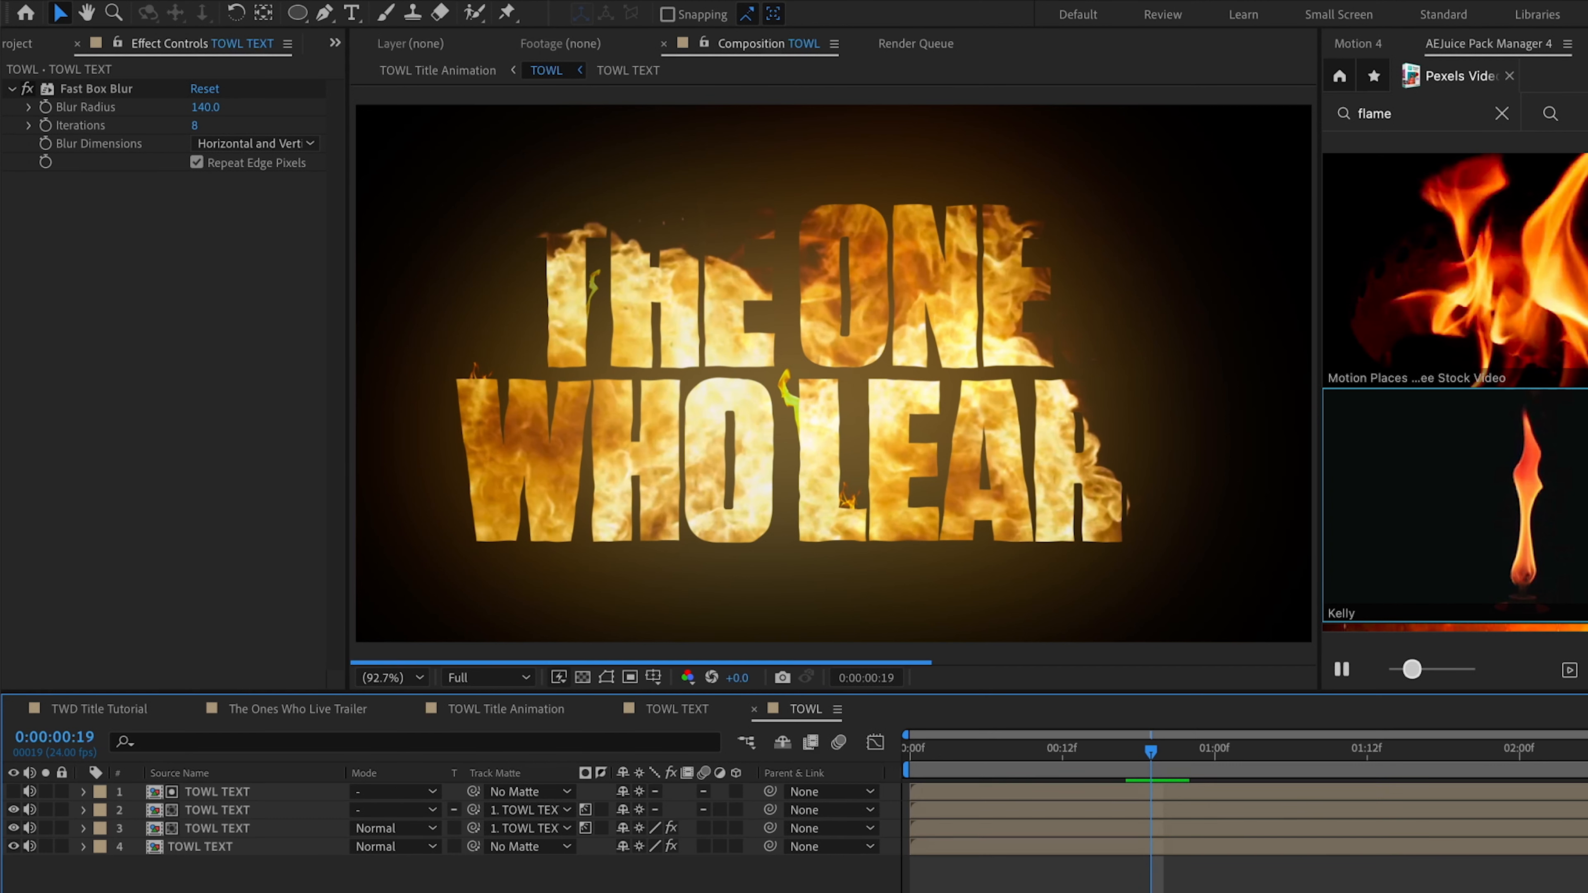
Return to the TOWL Title Animation composition and preview the scaled title from the first frame
click(438, 69)
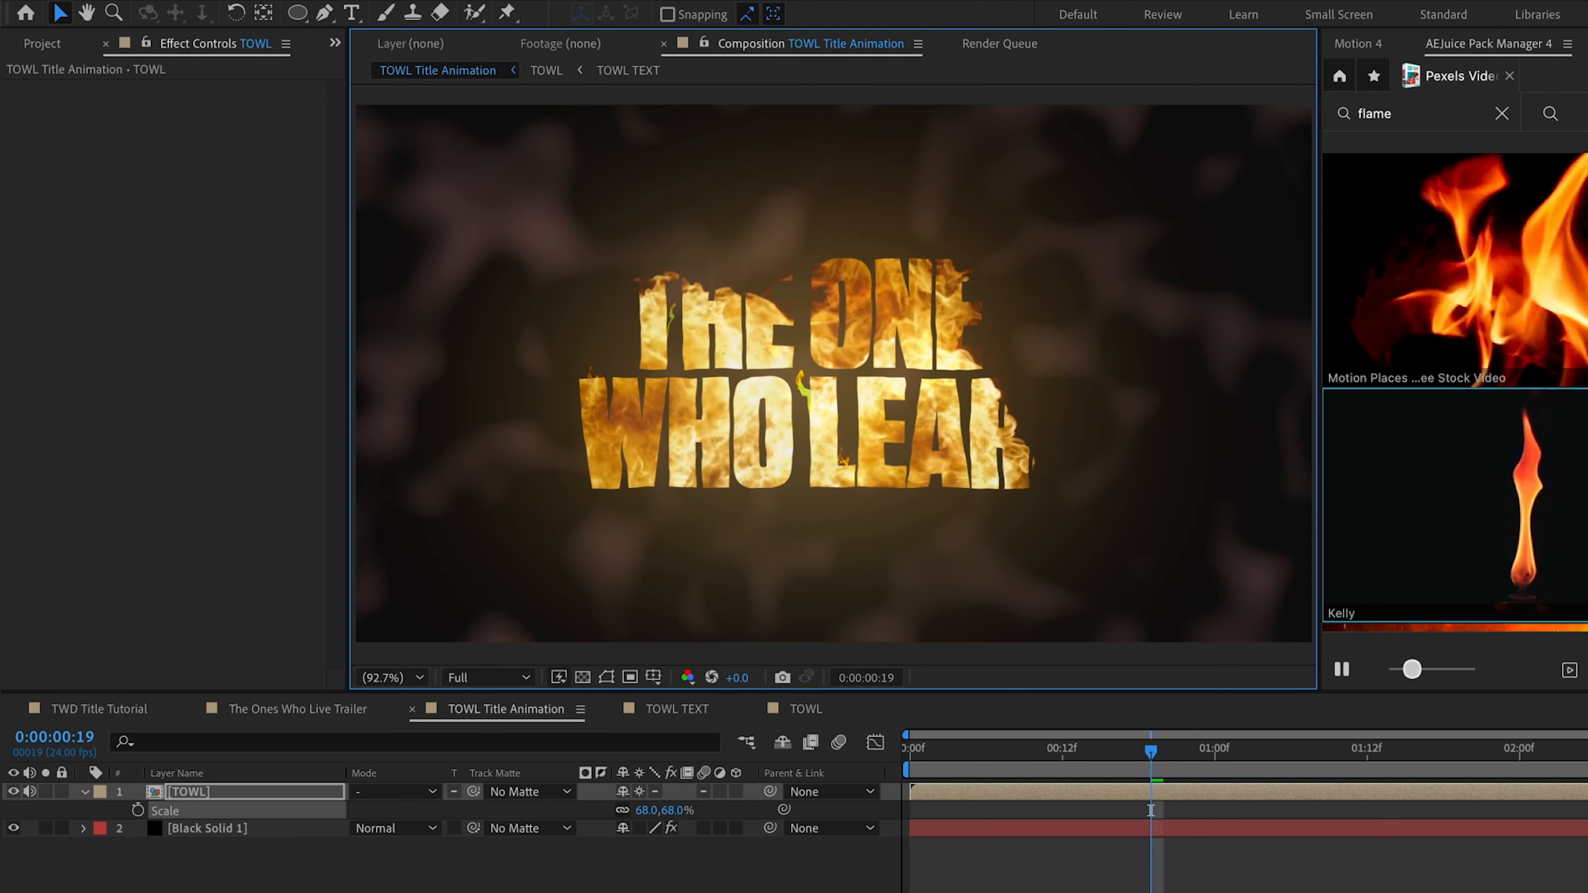
click(1177, 845)
drag(1151, 749, 1172, 750)
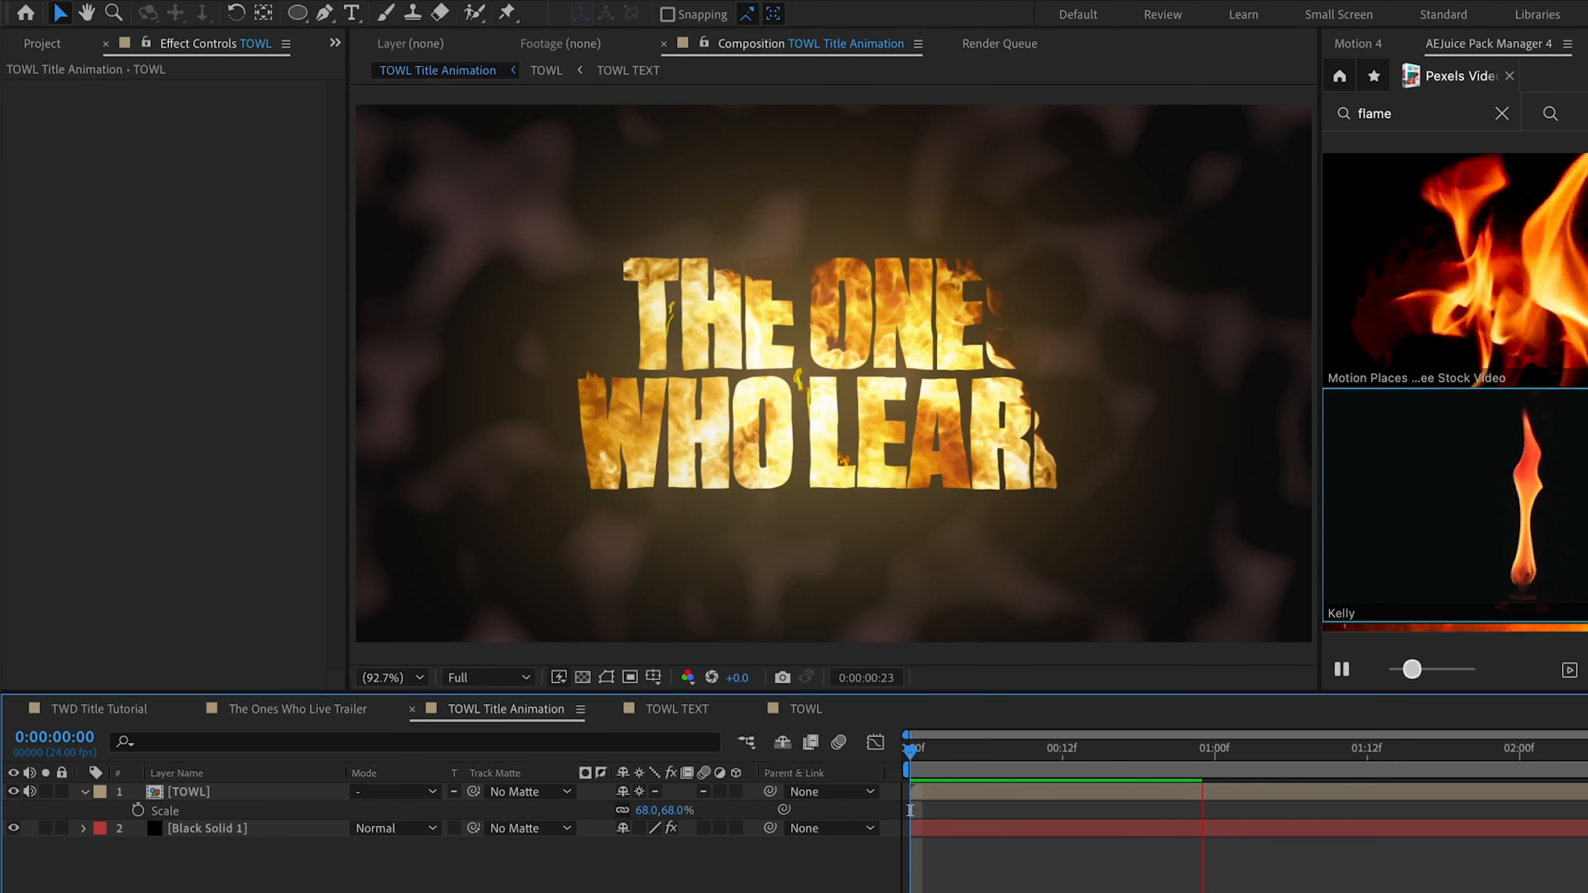